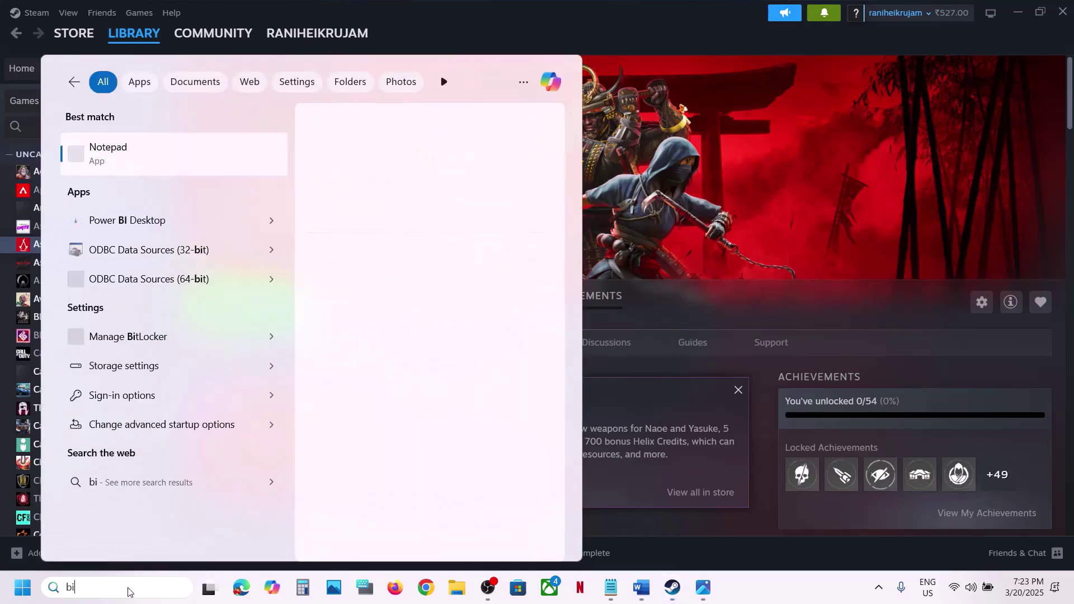
# - Find Ubisoft Connect through Windows search and run it as administrator
pyautogui.press('BackSpace')
pyautogui.press('BackSpace')
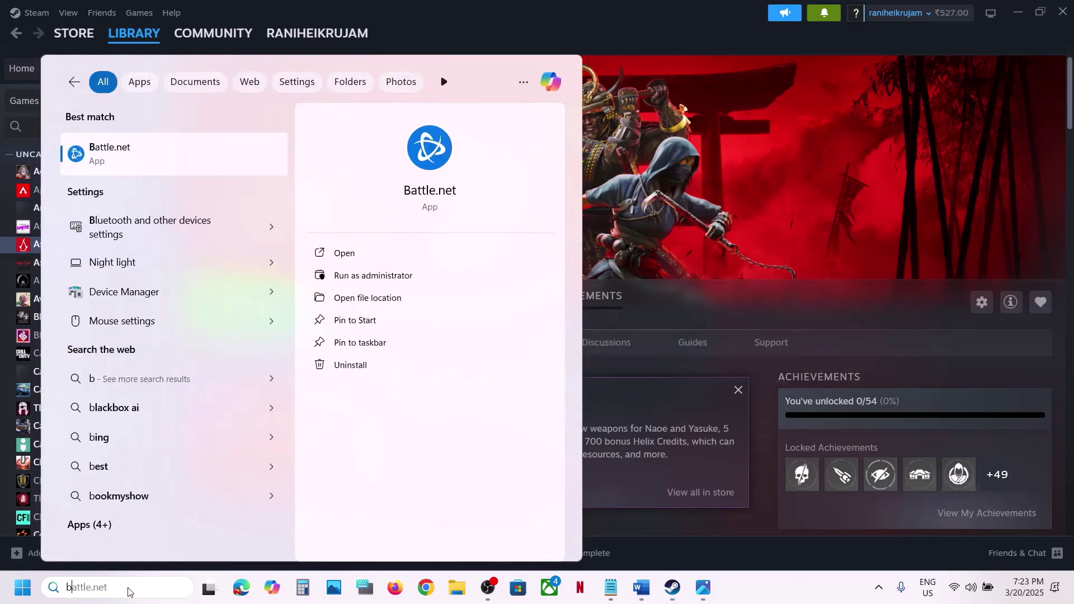
pyautogui.write('ubi')
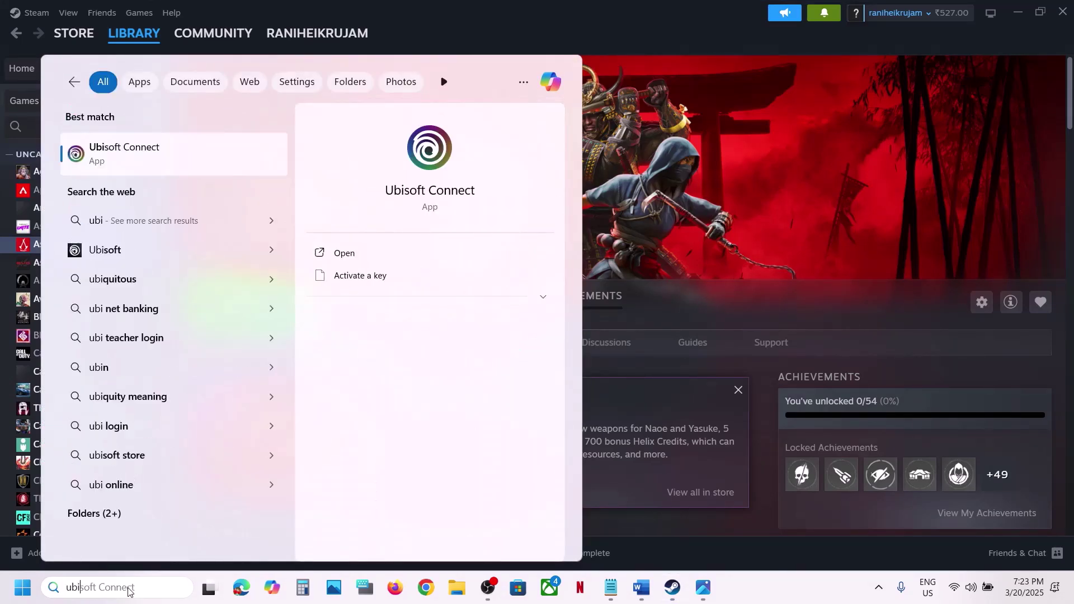
pyautogui.rightClick(128, 160)
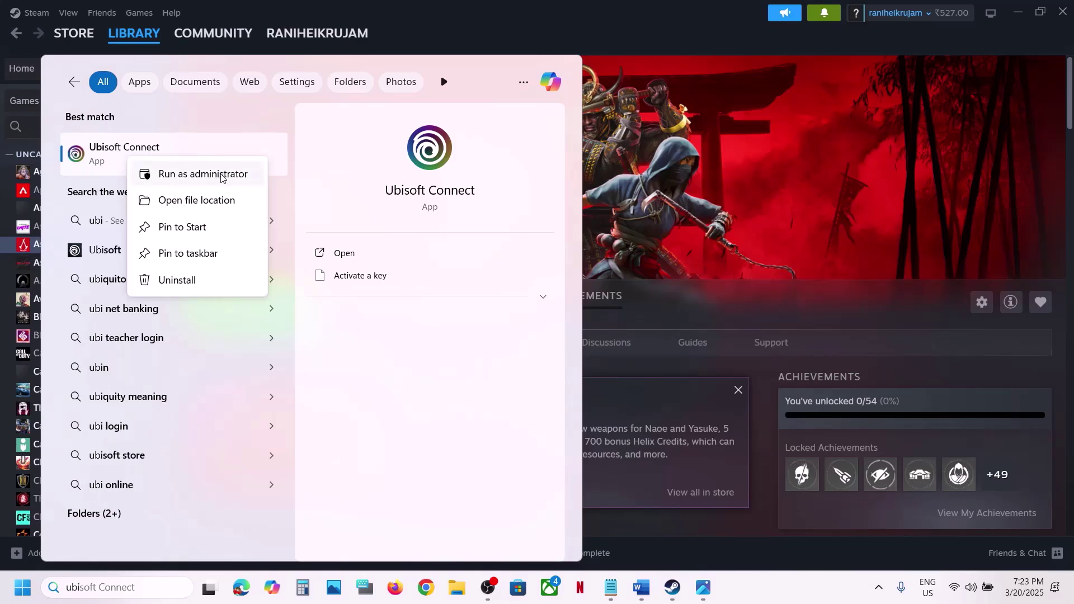
pyautogui.click(203, 180)
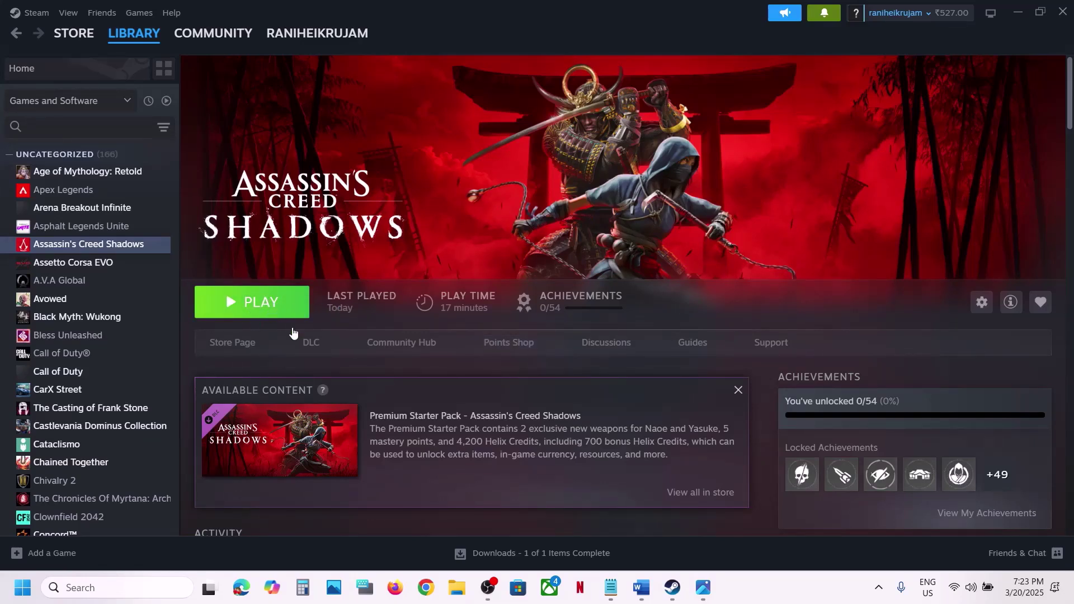
# - Highlight the line "Run Steam as an administrator" in the Word document, and bring up Steam's Exit command
pyautogui.hotkey('alt', 'Tab')
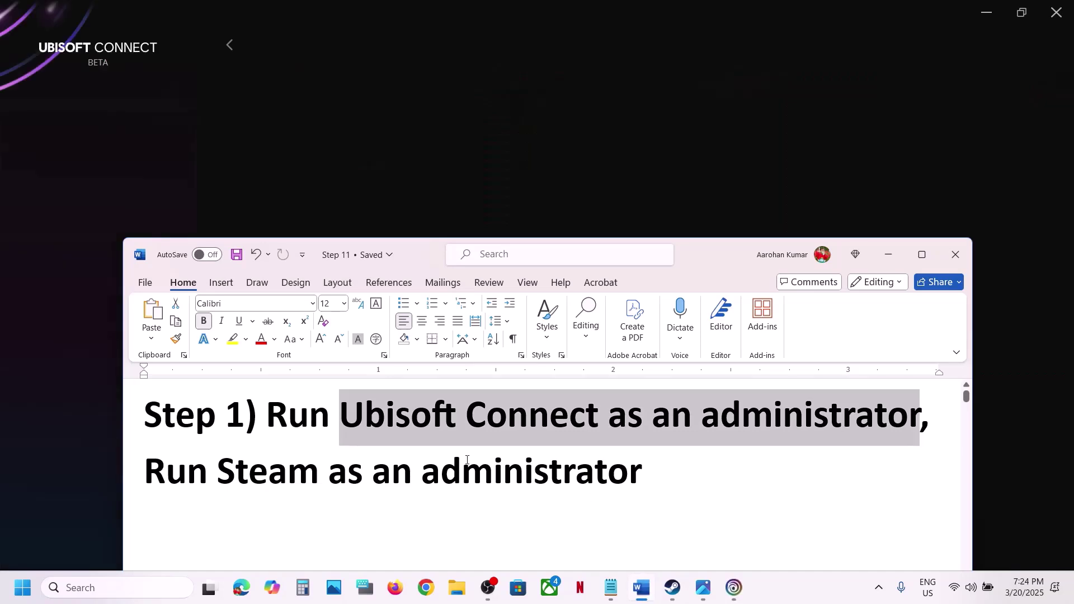
pyautogui.tripleClick(600, 459)
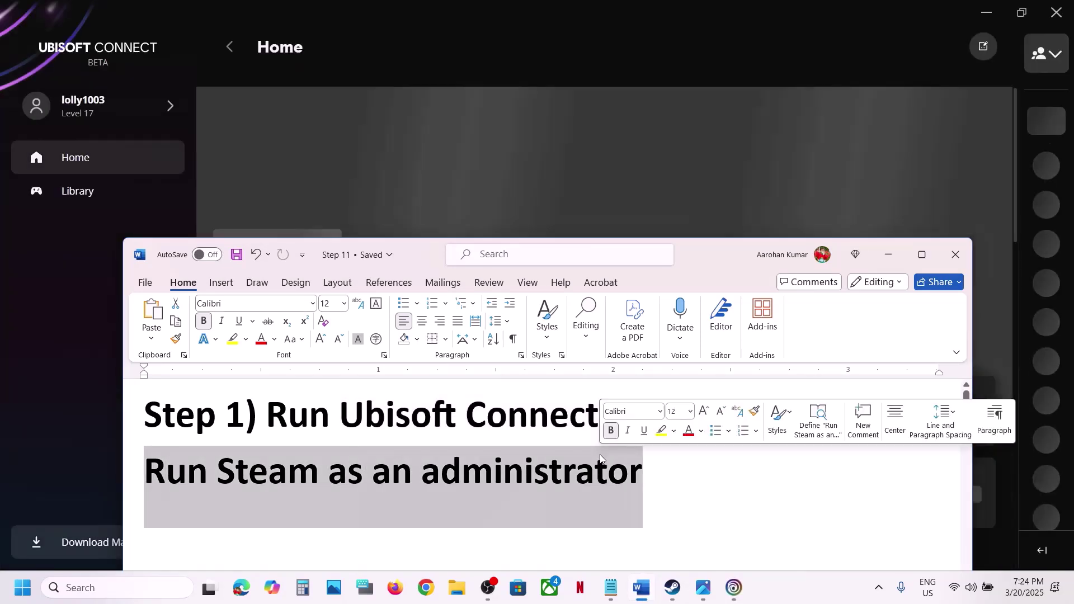
pyautogui.click(672, 587)
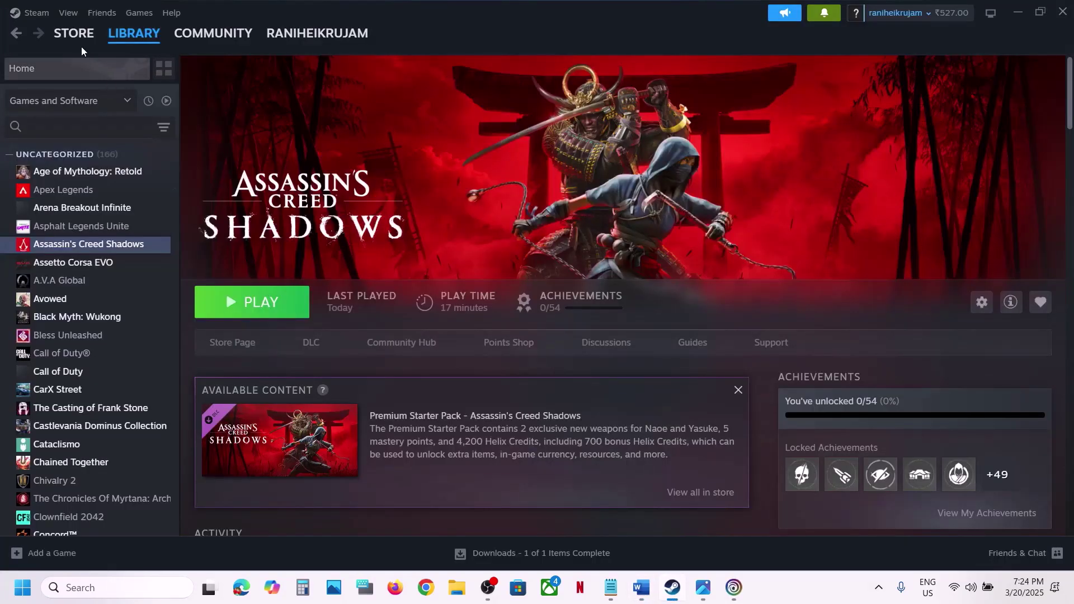
pyautogui.click(37, 13)
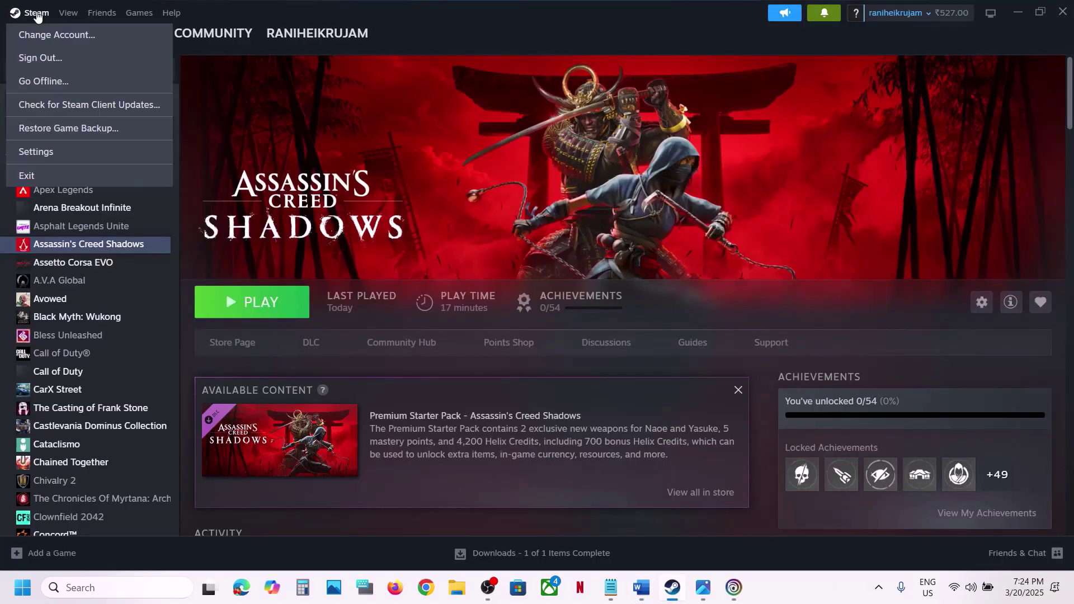
pyautogui.click(82, 176)
# - Search Windows for "steam" and bring up the Run as administrator option for the Steam app
pyautogui.click(90, 585)
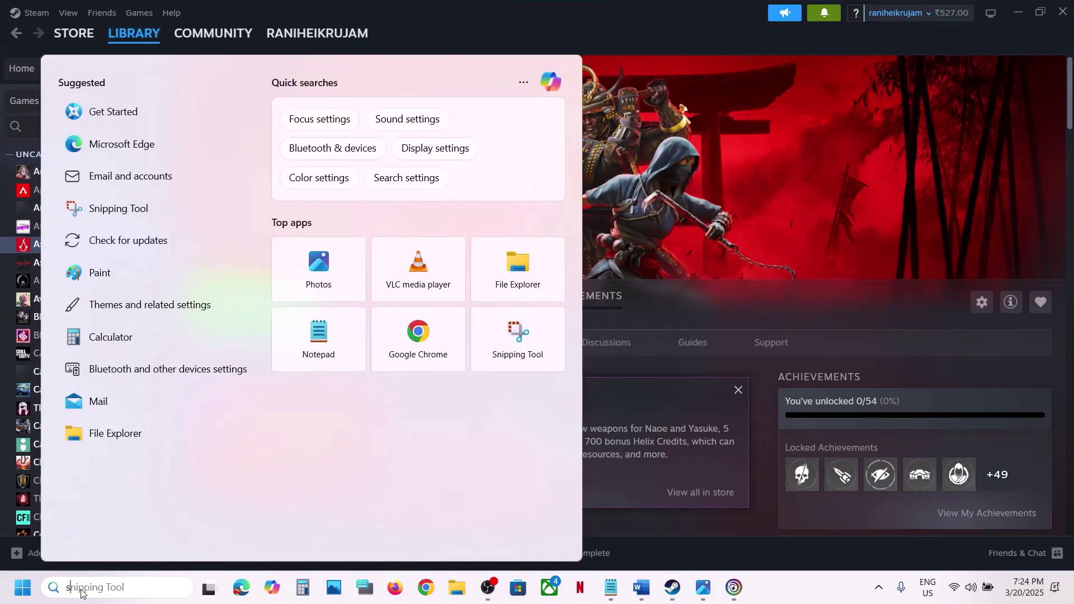
pyautogui.write('steam')
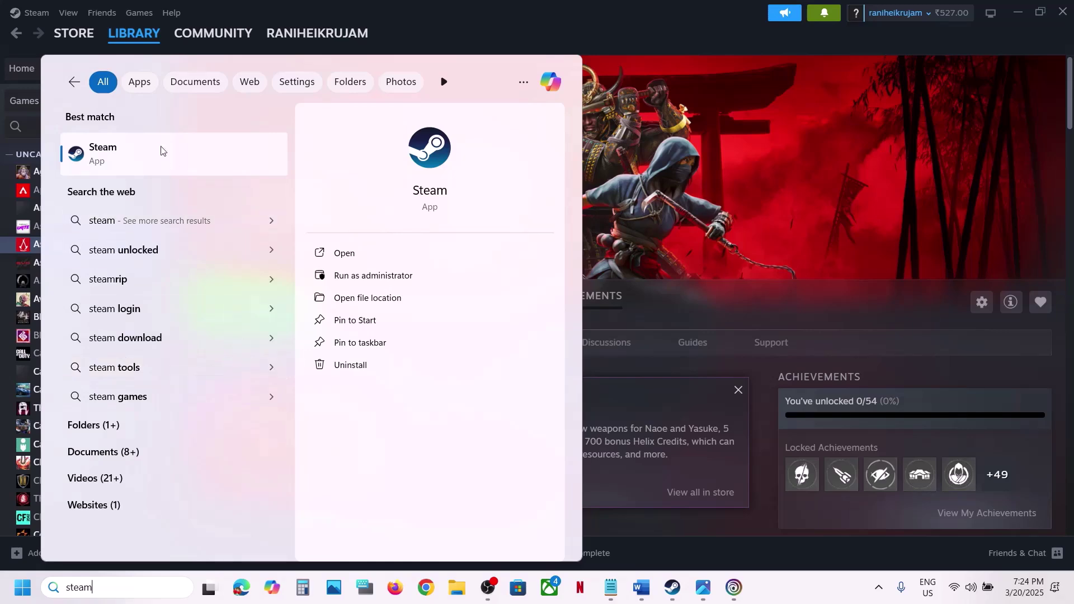
pyautogui.rightClick(150, 148)
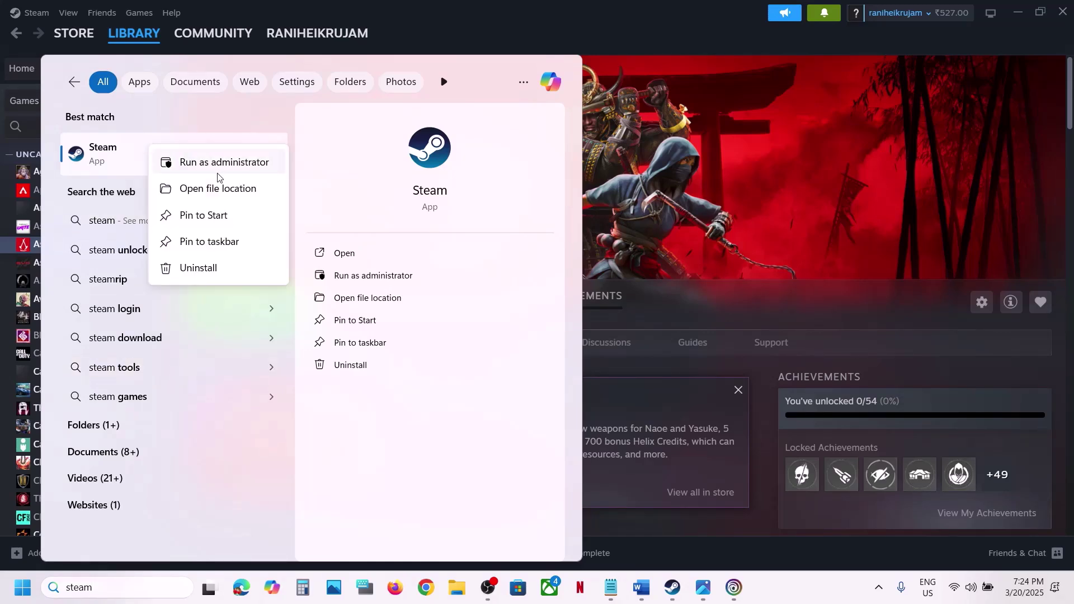
pyautogui.click(683, 185)
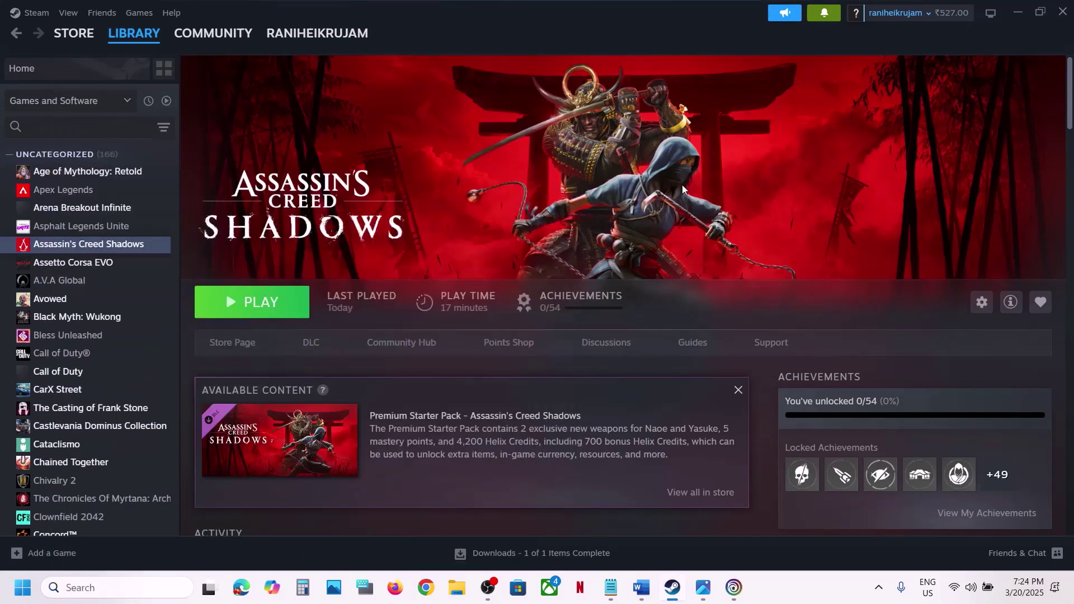
# - In the Word document, move to Step 2 and highlight "Disable G-Sync in Nvidia Control Panel"
pyautogui.click(639, 587)
pyautogui.scroll(-5, 524, 438)
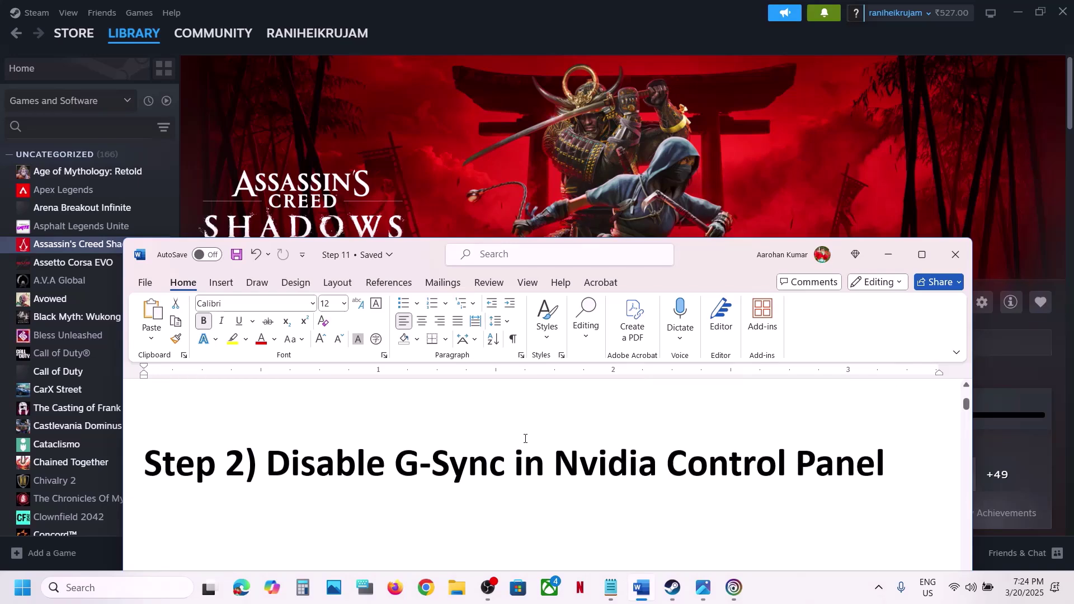
pyautogui.moveTo(278, 464); pyautogui.dragTo(886, 464)
pyautogui.hotkey('alt', 'Tab')
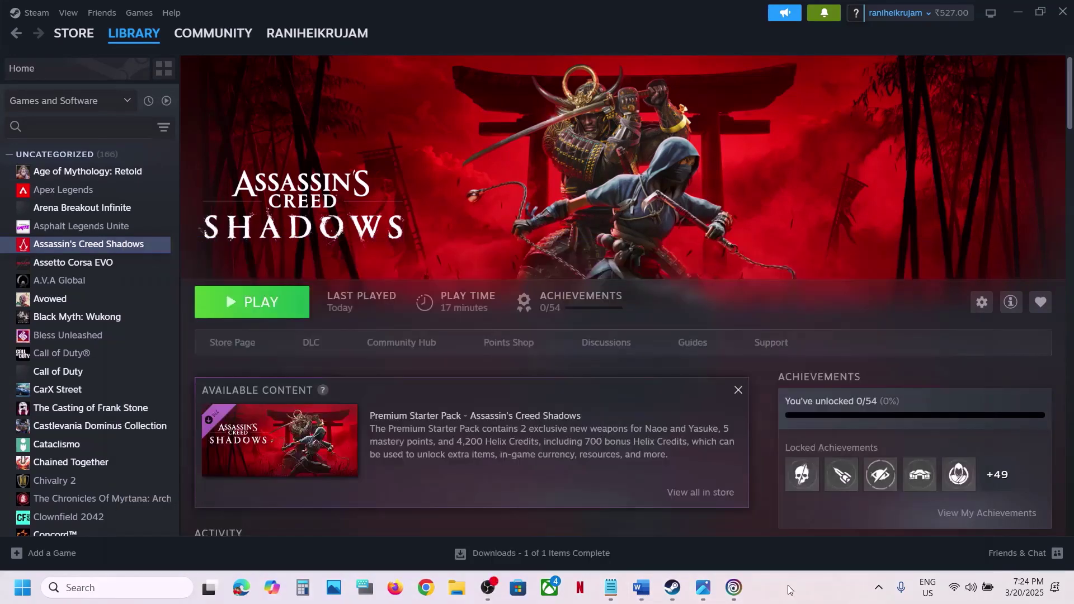
# - Show the desktop and check its expanded context menu for the NVIDIA Control Panel entry
pyautogui.press('super+d')
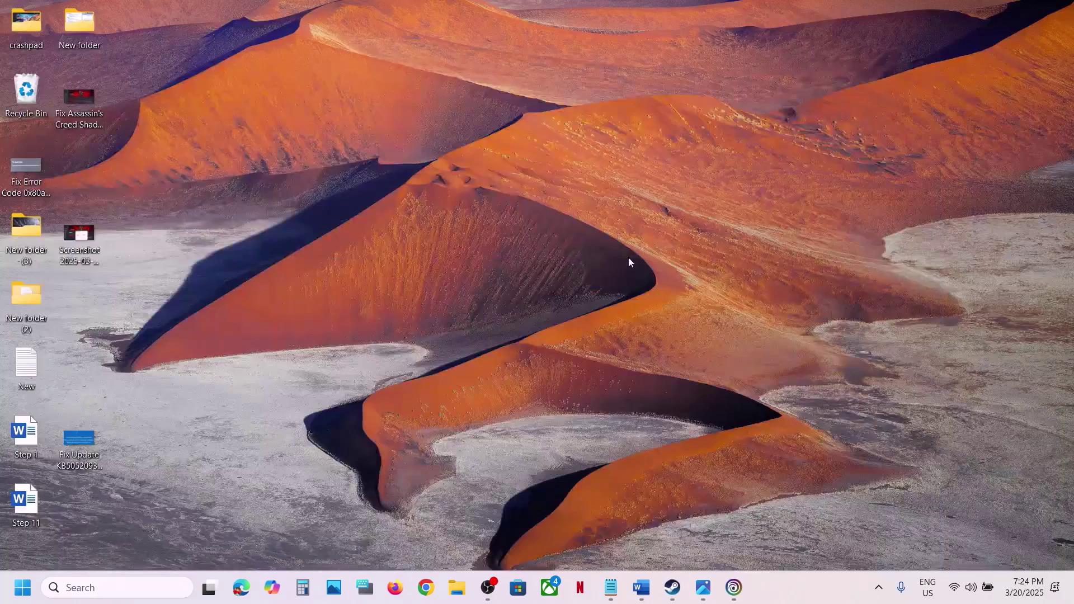
pyautogui.rightClick(629, 257)
pyautogui.click(679, 480)
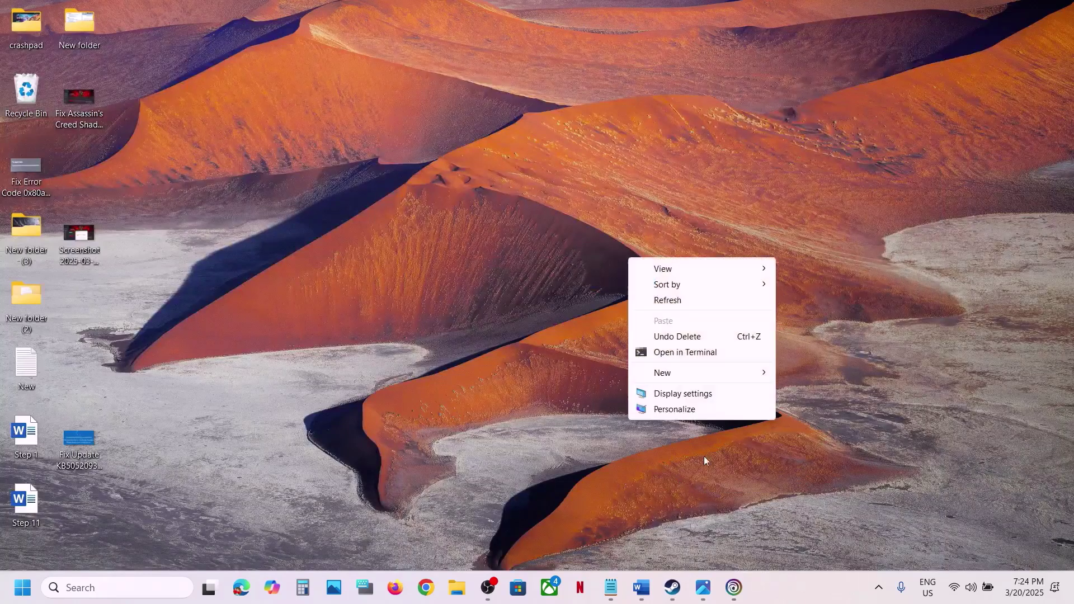
pyautogui.click(480, 432)
pyautogui.moveTo(480, 432); pyautogui.dragTo(852, 603)
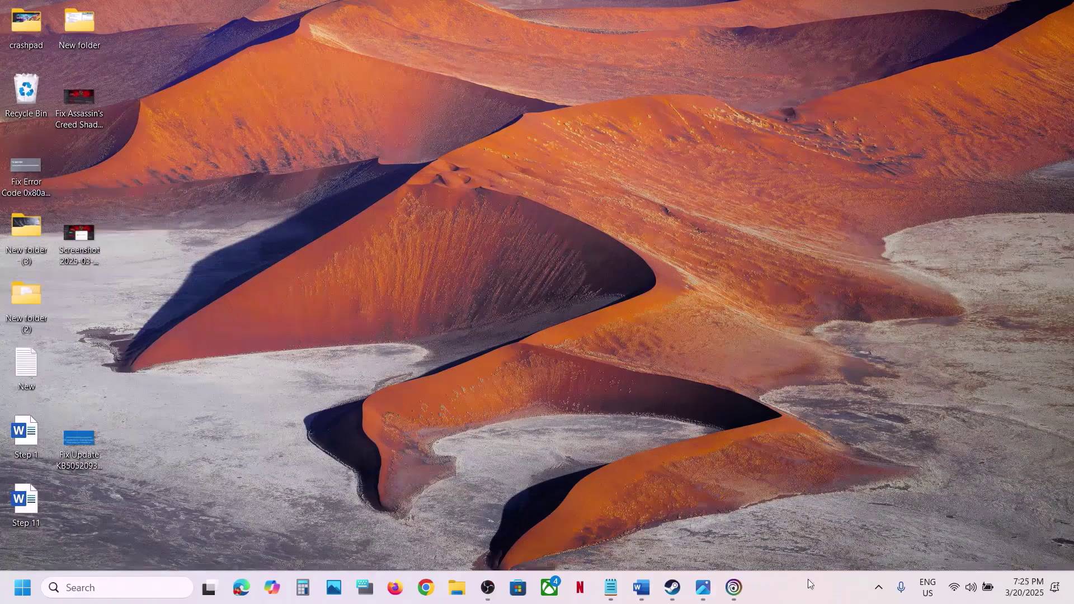
pyautogui.rightClick(475, 329)
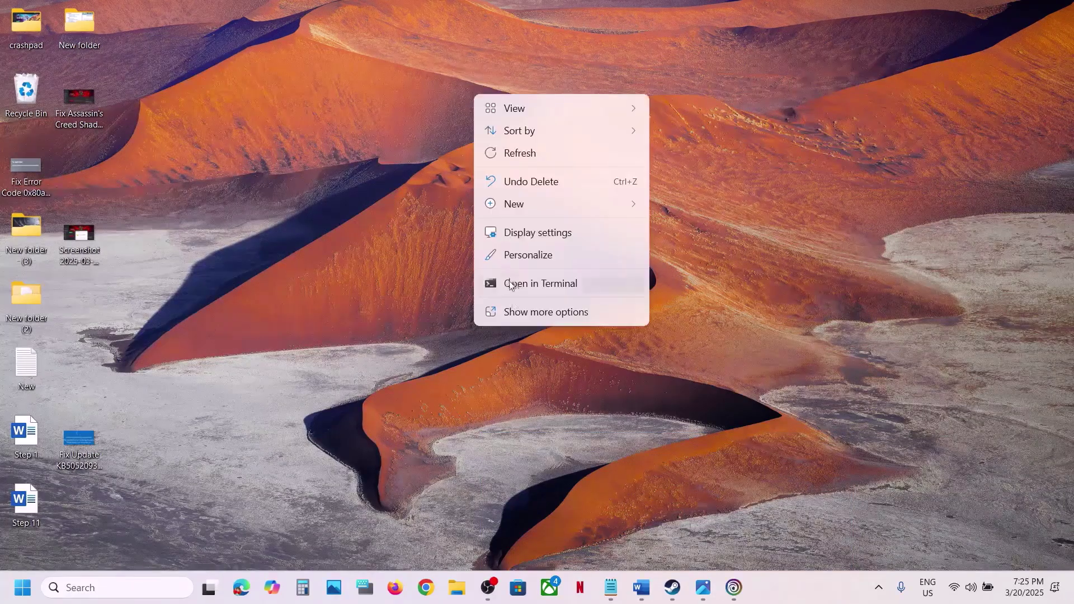
pyautogui.click(514, 311)
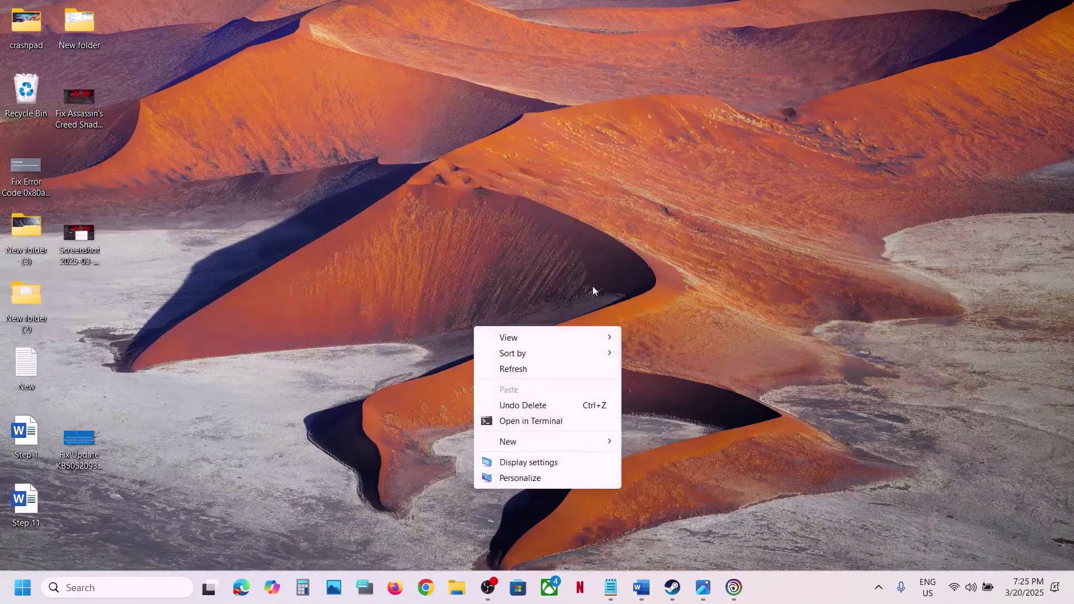
# - Open the Windows Services console and jump to the services beginning with N
pyautogui.click(115, 590)
pyautogui.write('services')
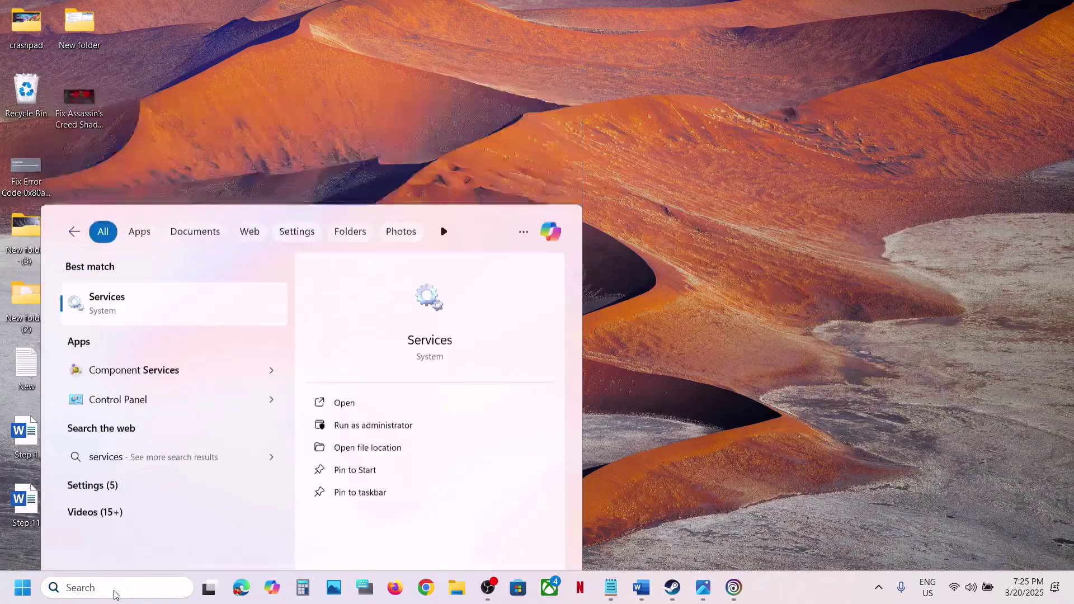
pyautogui.press('Return')
pyautogui.click(490, 348)
pyautogui.press('n')
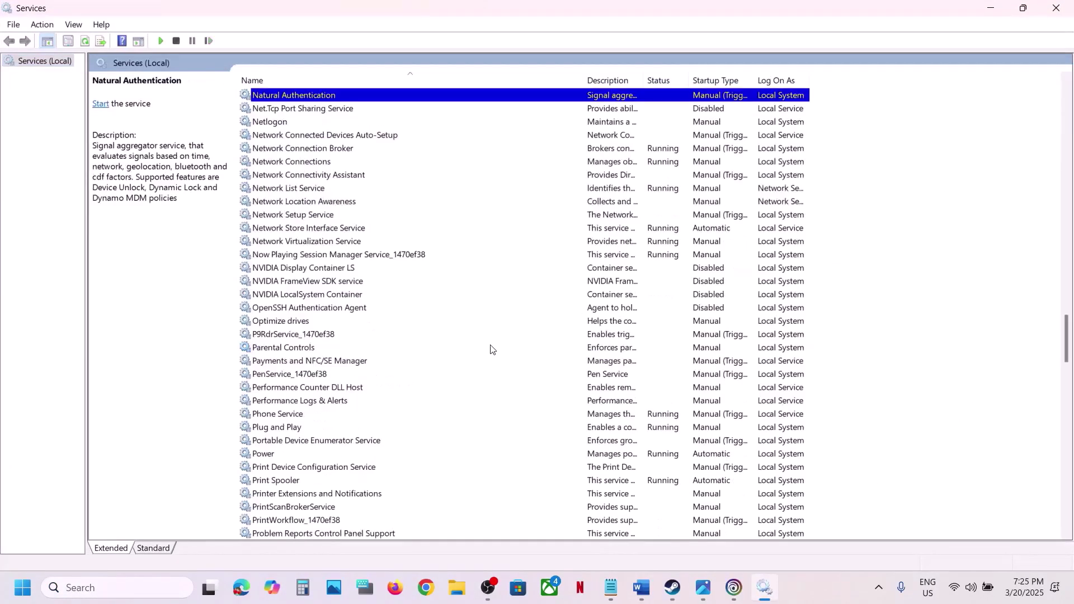
# - Set the NVIDIA Display Container LS service's startup type to Automatic, apply it, and start the service
pyautogui.click(312, 270)
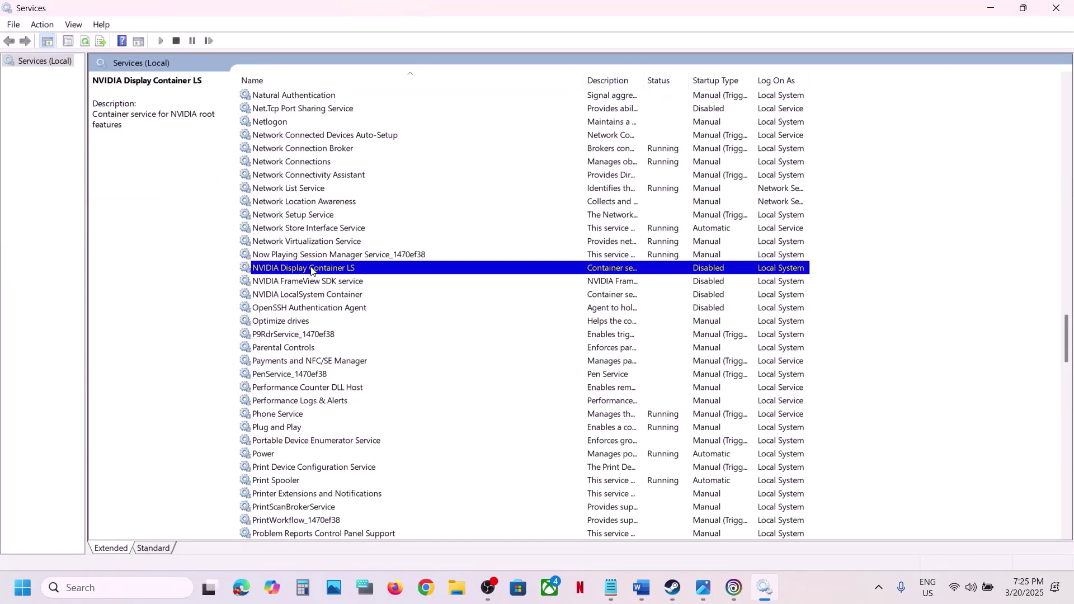
pyautogui.doubleClick(325, 271)
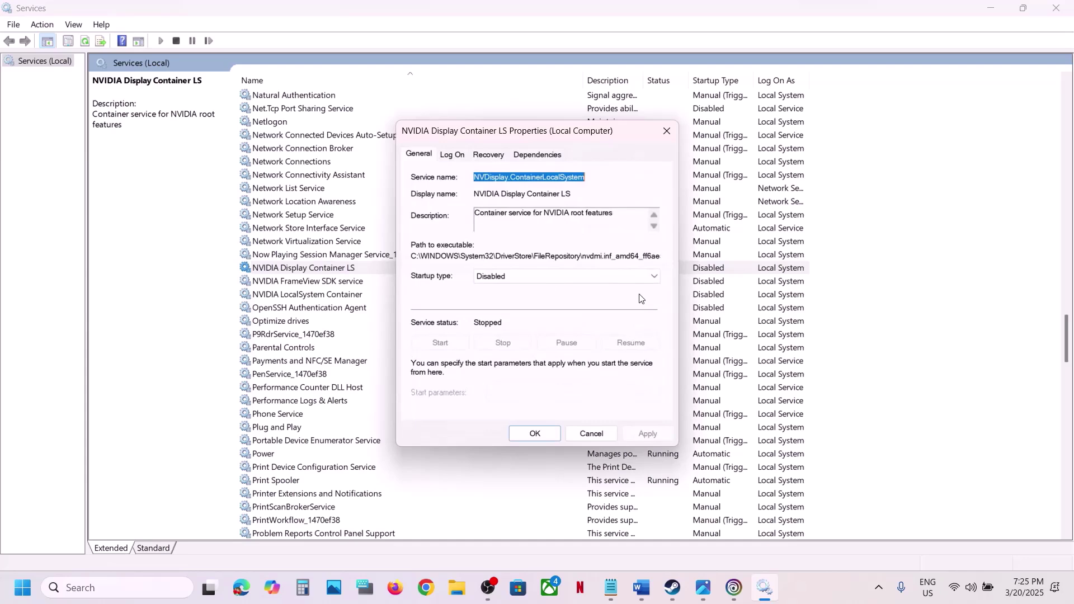
pyautogui.click(503, 276)
pyautogui.click(503, 299)
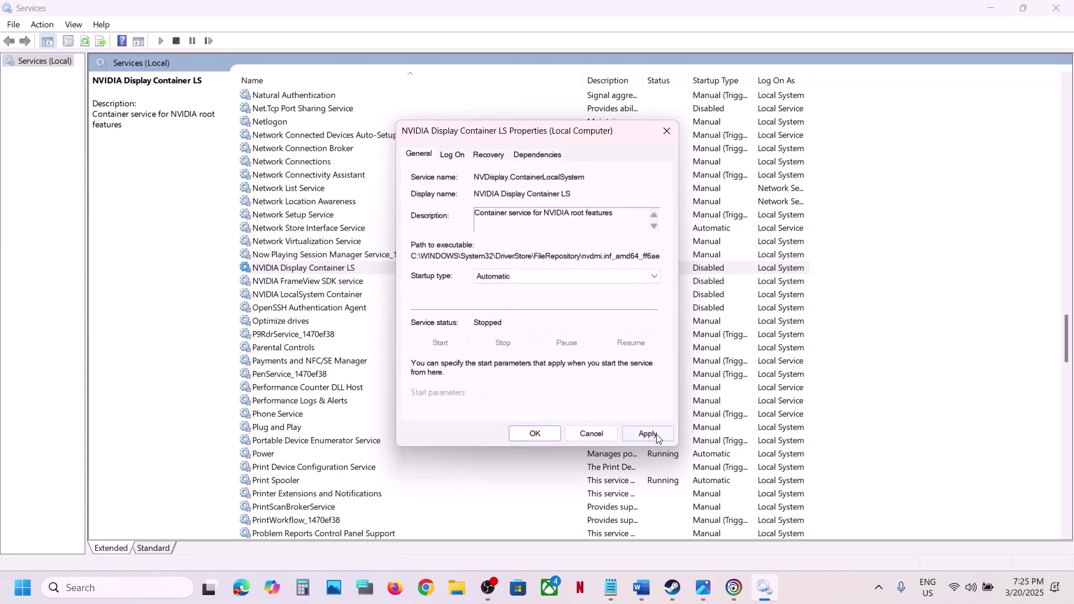
pyautogui.click(657, 438)
pyautogui.click(438, 339)
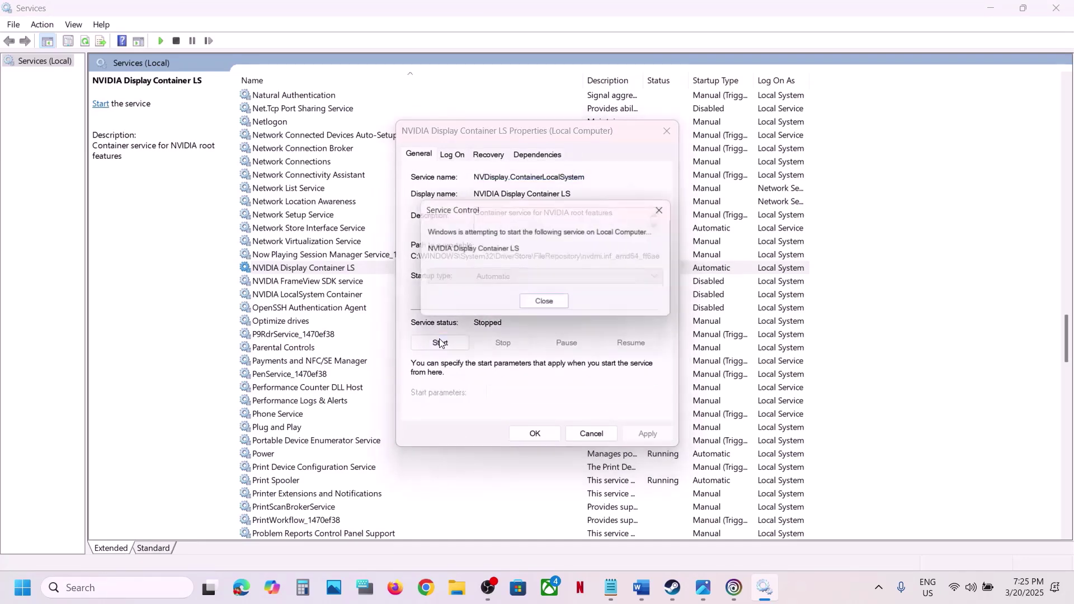
pyautogui.click(534, 433)
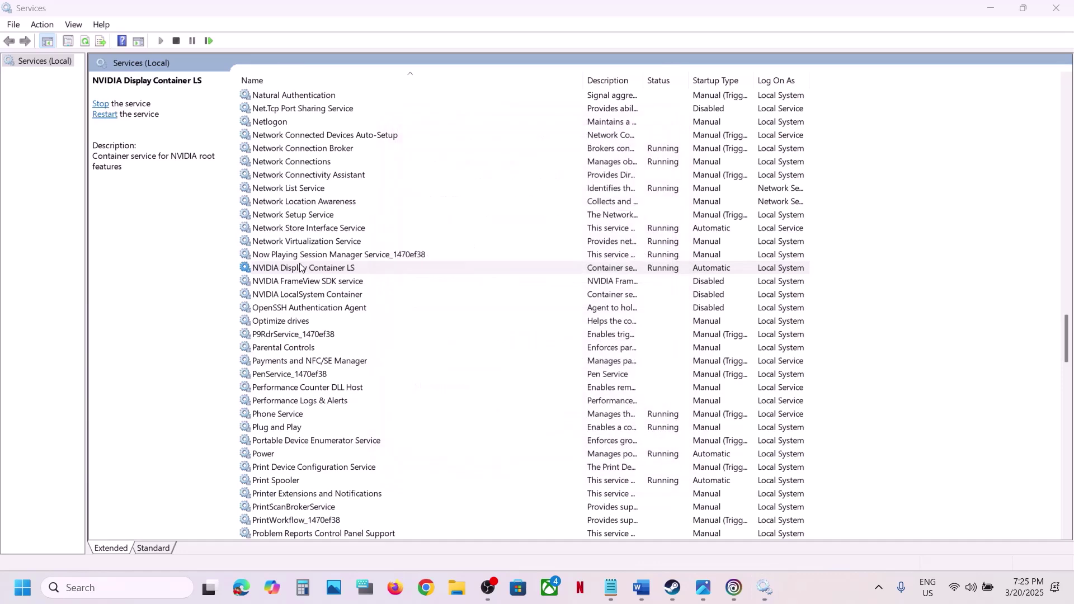
# - Set the NVIDIA FrameView SDK service's startup type to Automatic, apply it, and start the service
pyautogui.doubleClick(293, 280)
pyautogui.click(535, 276)
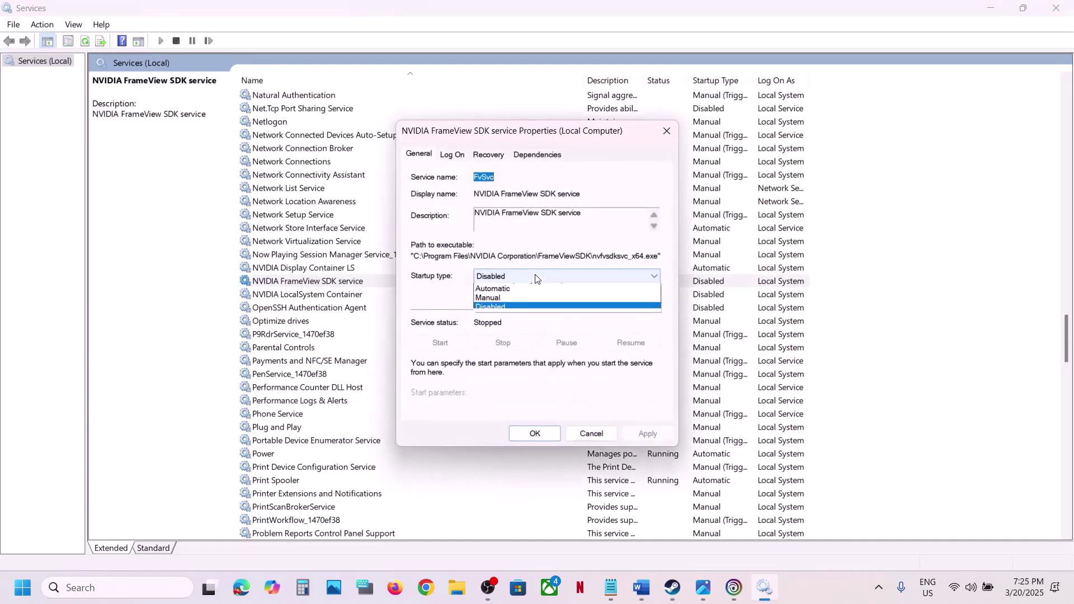
pyautogui.click(512, 297)
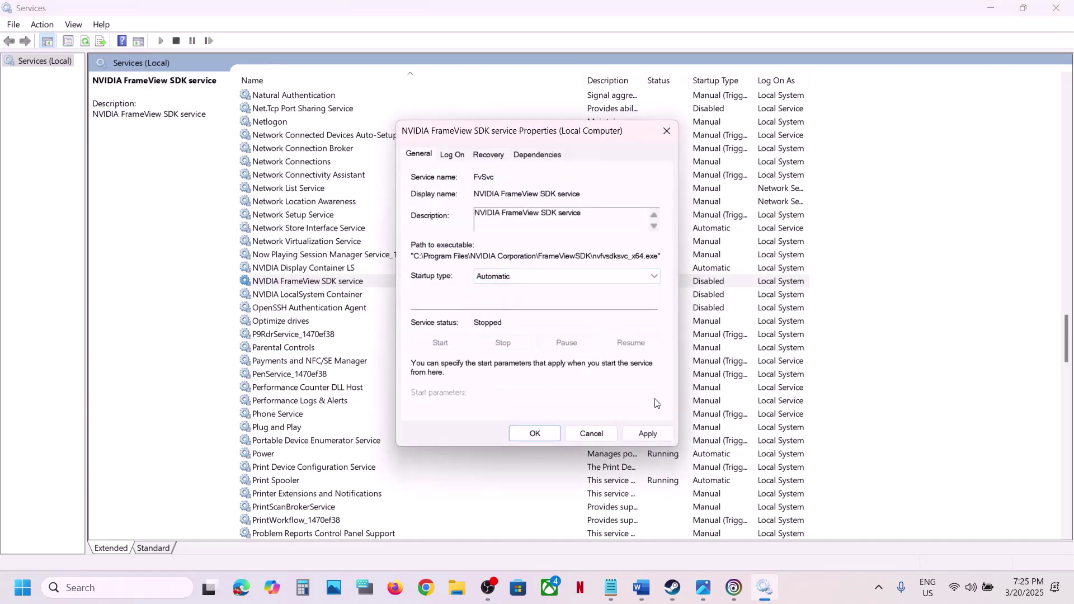
pyautogui.click(643, 434)
pyautogui.click(441, 341)
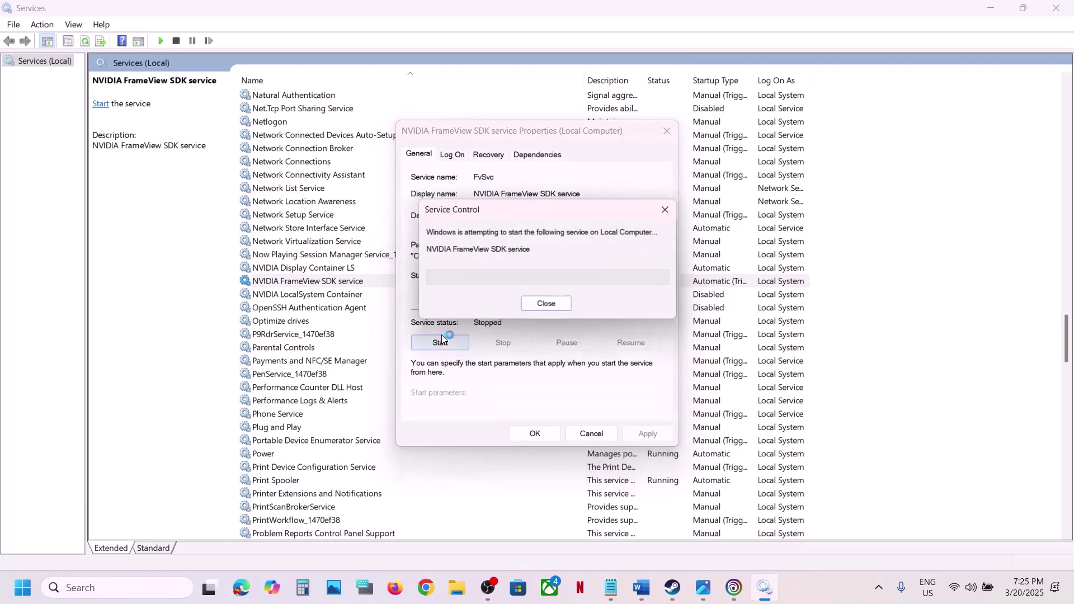
pyautogui.click(534, 433)
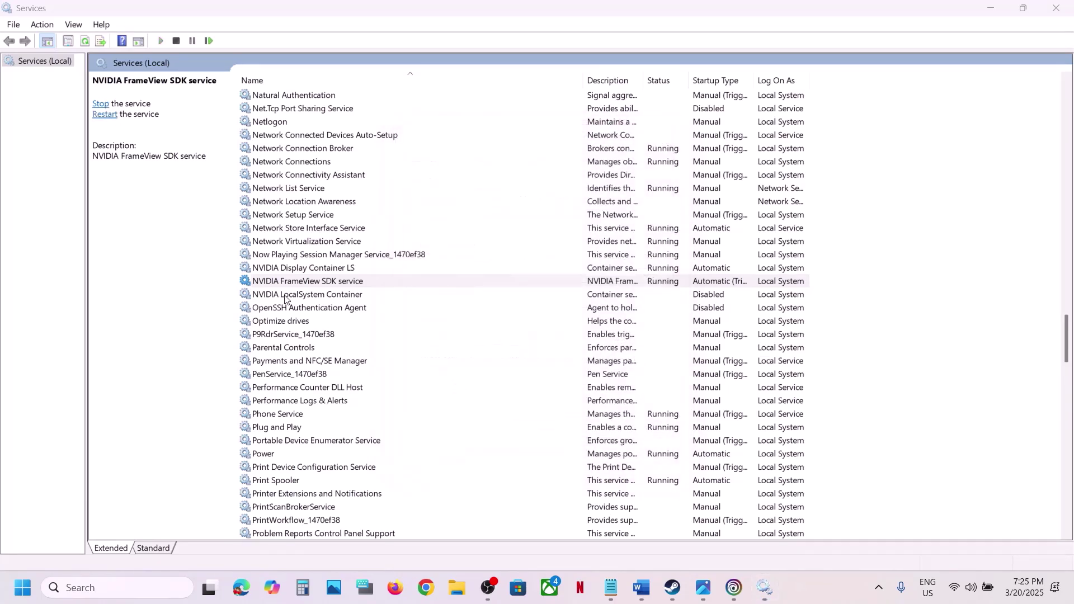
# - Set the NVIDIA LocalSystem Container service's startup type to Automatic, apply it, and start the service
pyautogui.doubleClick(285, 297)
pyautogui.click(538, 275)
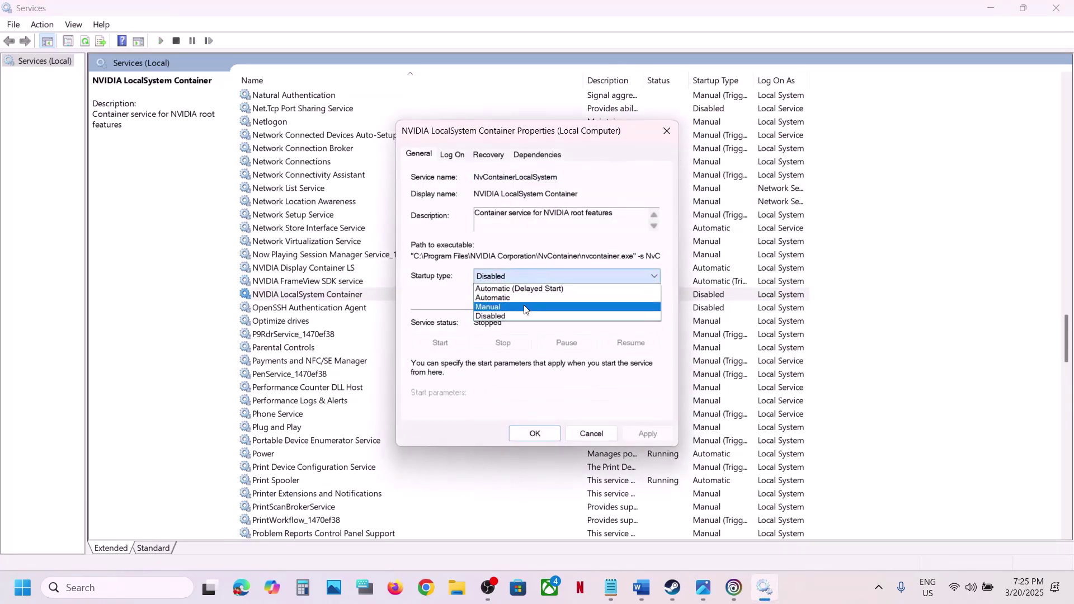
pyautogui.click(512, 297)
pyautogui.click(643, 434)
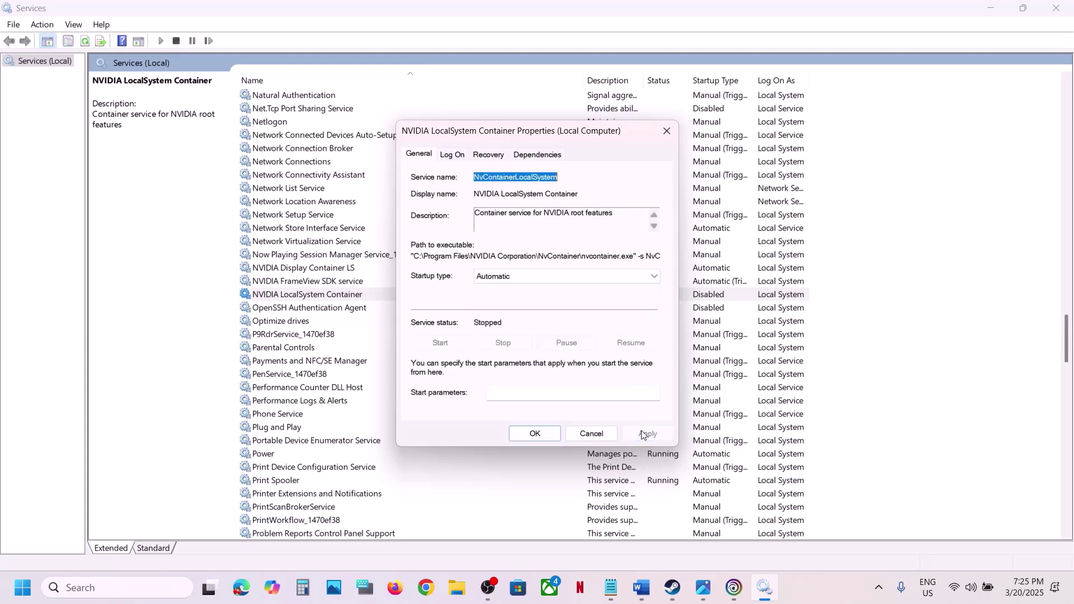
pyautogui.click(440, 342)
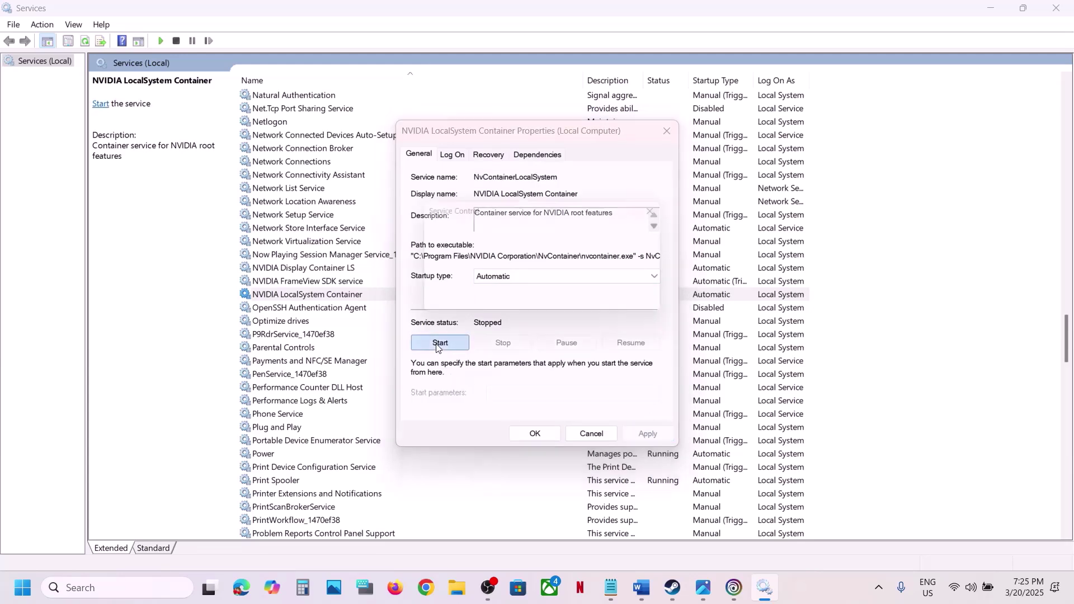
pyautogui.click(534, 435)
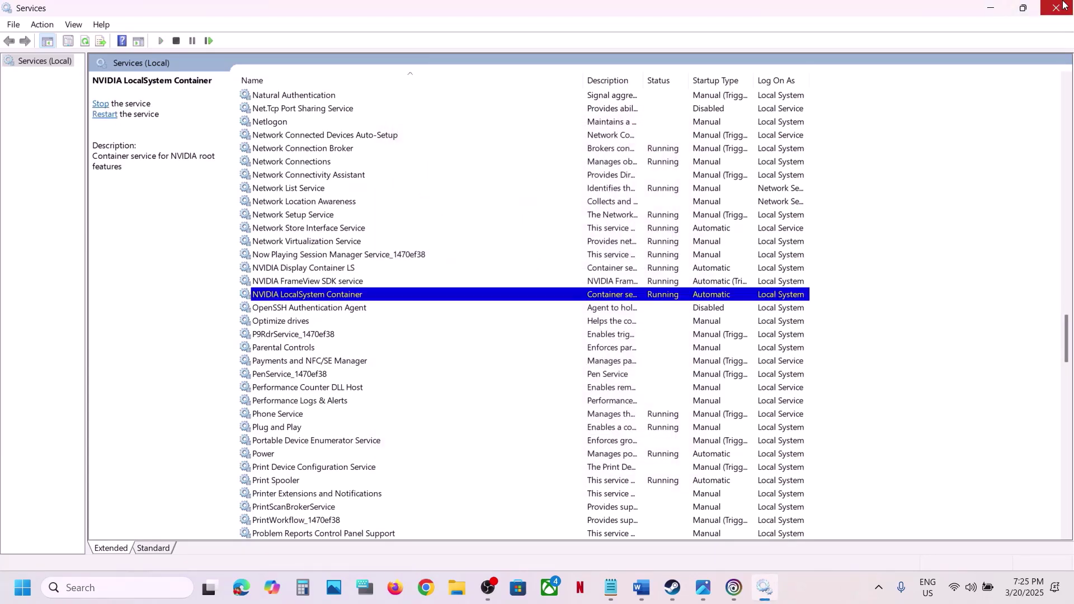
# - Close the Services console and open NVIDIA Control Panel from the desktop
pyautogui.click(1055, 7)
pyautogui.rightClick(650, 270)
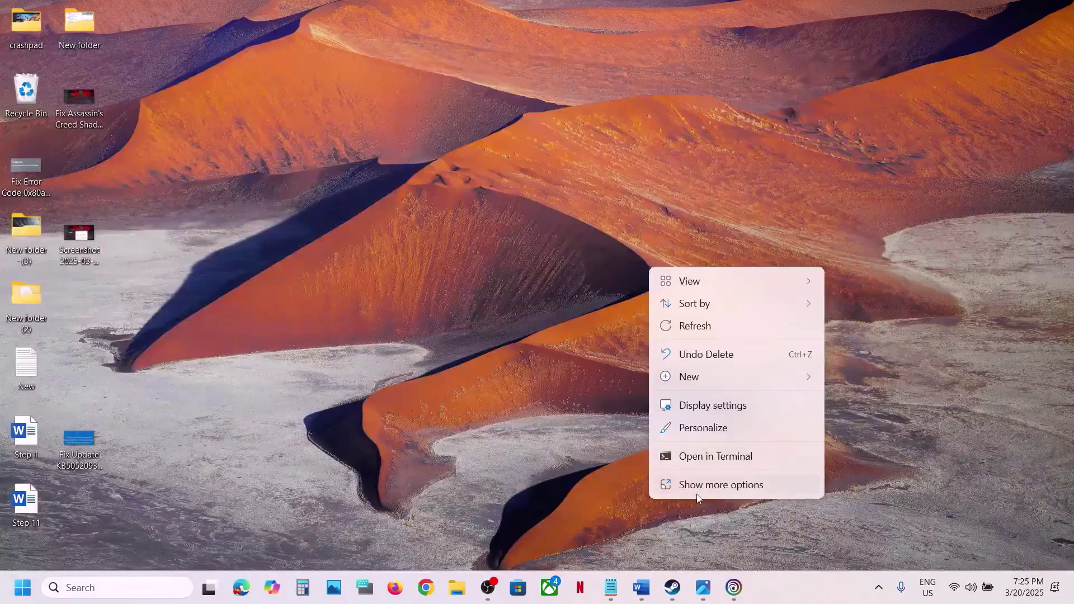
pyautogui.click(696, 493)
pyautogui.click(724, 380)
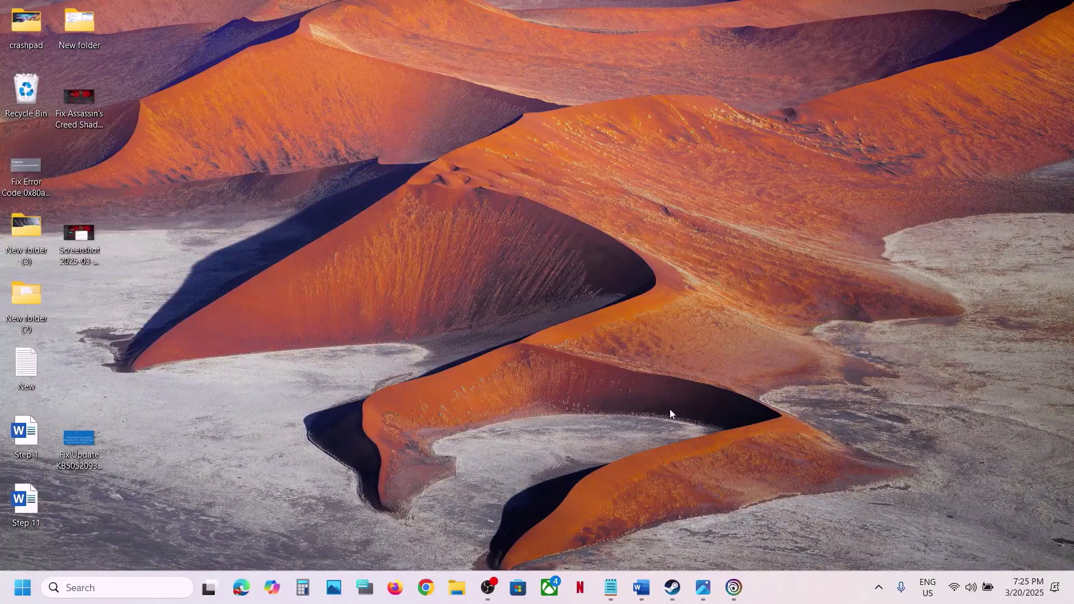
# - View the Disable G Sync.jpg reference image for the Set up G-SYNC option, and close it
pyautogui.moveTo(703, 587)
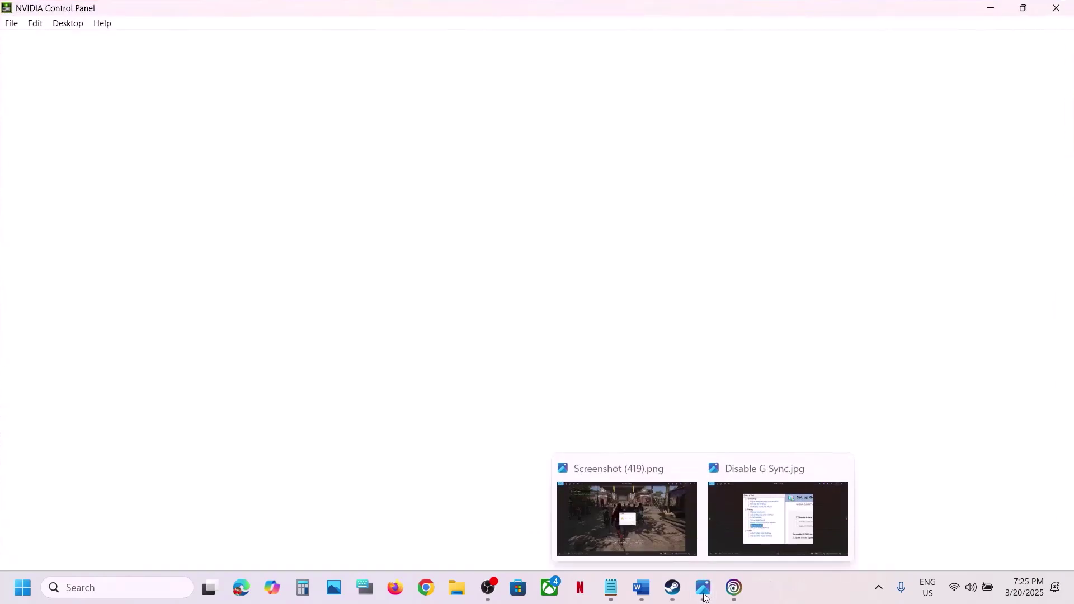
pyautogui.click(767, 532)
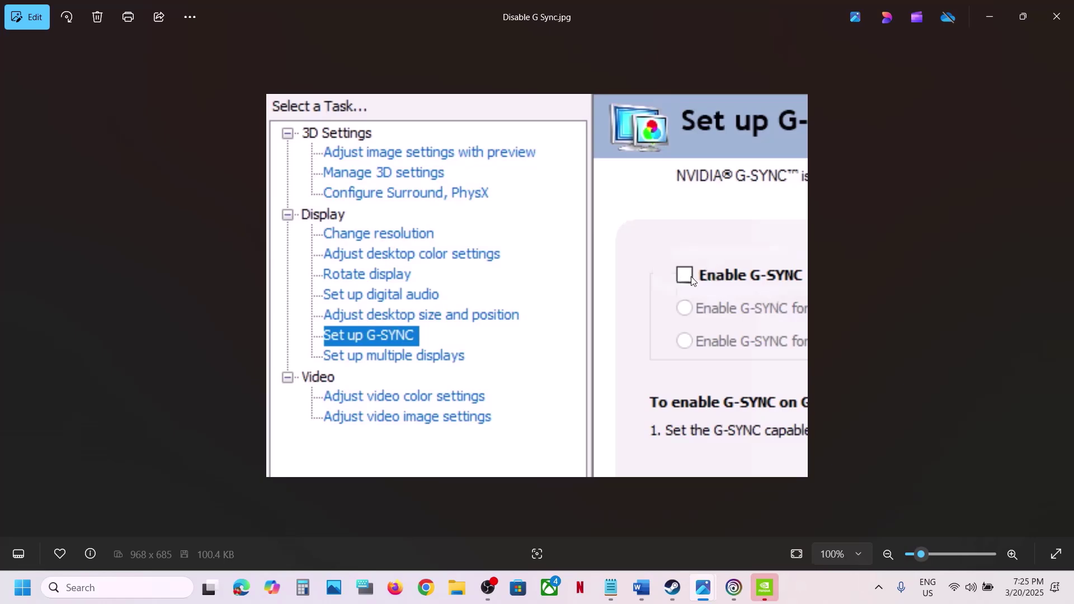
pyautogui.click(1057, 17)
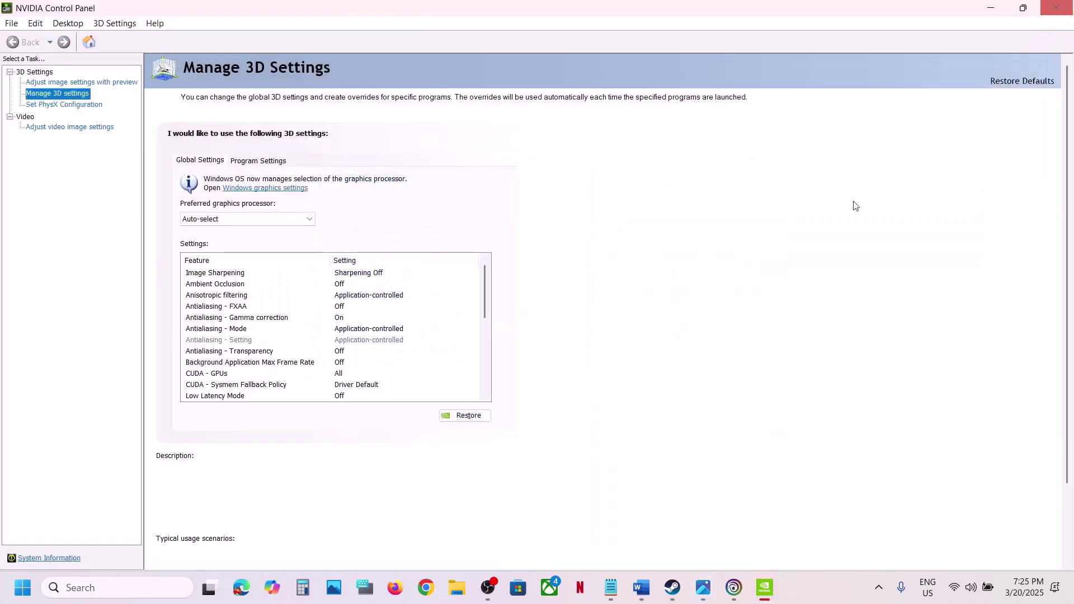
# - Check Steam's game page, switch to the Step 11 document in Word, maximize it, and highlight "windowed mode in config file," in Step 3
pyautogui.moveTo(698, 571)
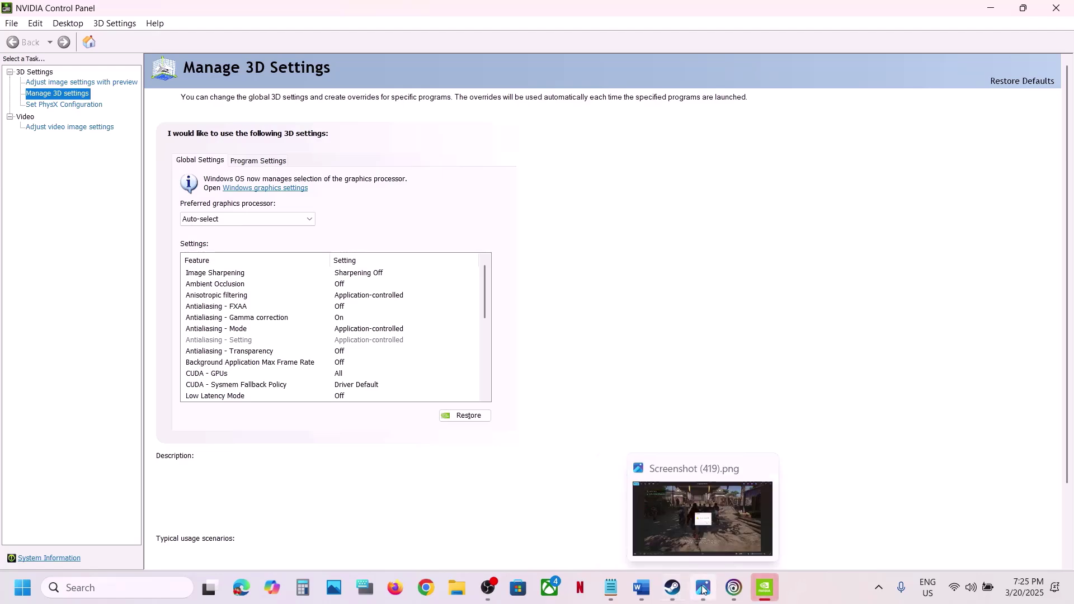
pyautogui.click(675, 595)
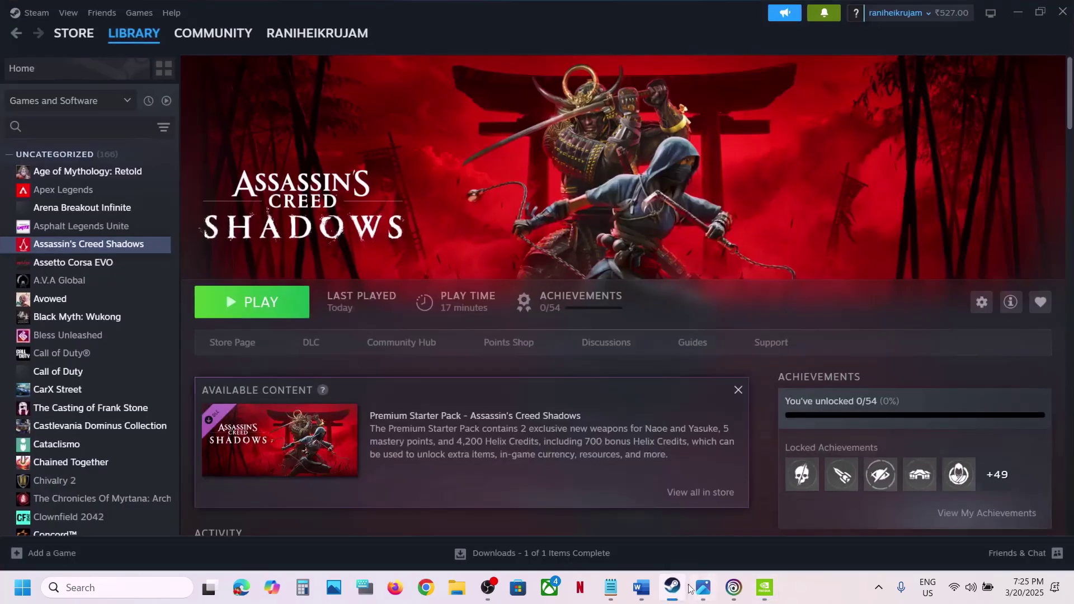
pyautogui.click(642, 587)
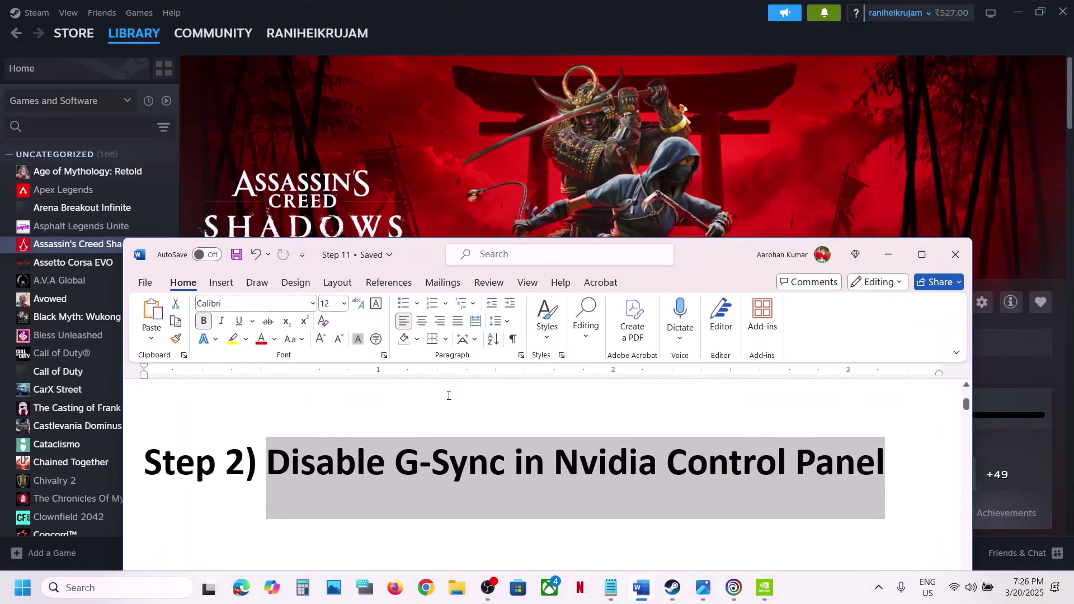
pyautogui.click(922, 255)
pyautogui.scroll(1, 464, 451)
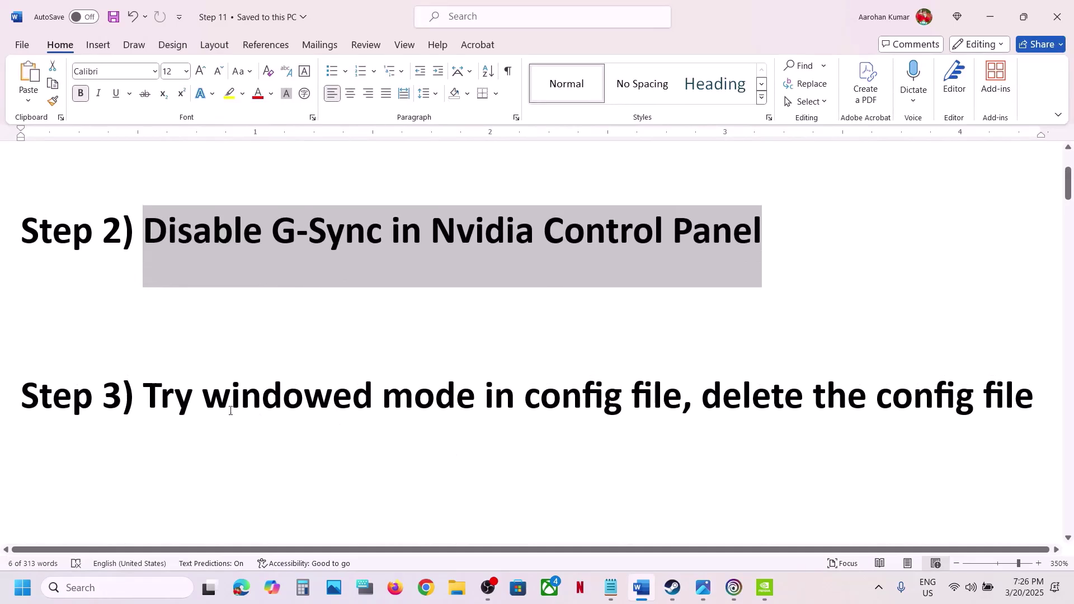
pyautogui.moveTo(230, 405); pyautogui.dragTo(702, 407)
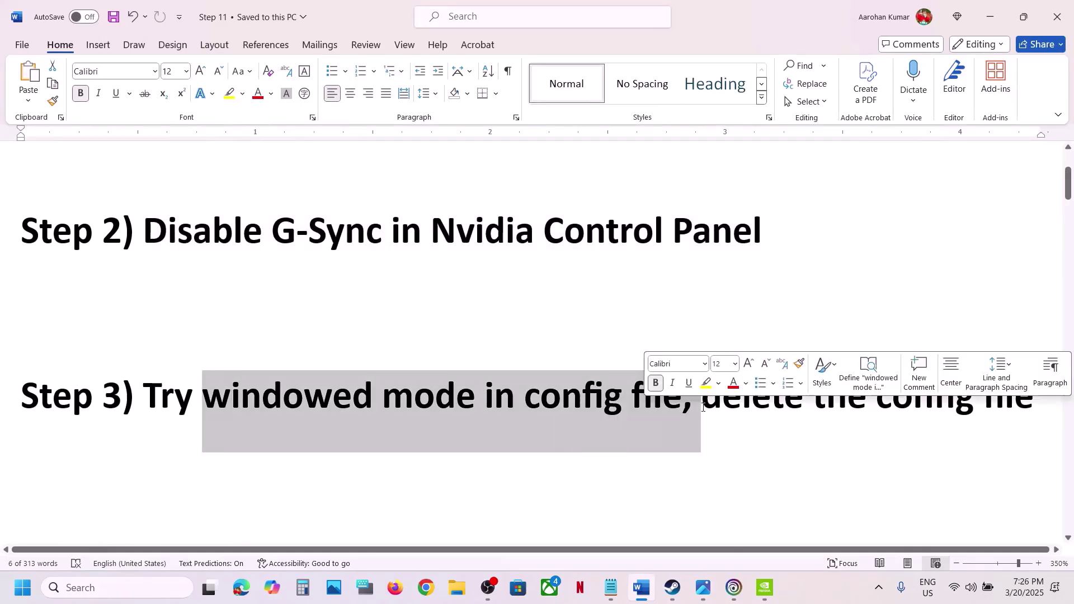
# - Open the ACShadows configuration file from the Assassin's Creed Shadows folder in Documents using File Explorer
pyautogui.click(462, 597)
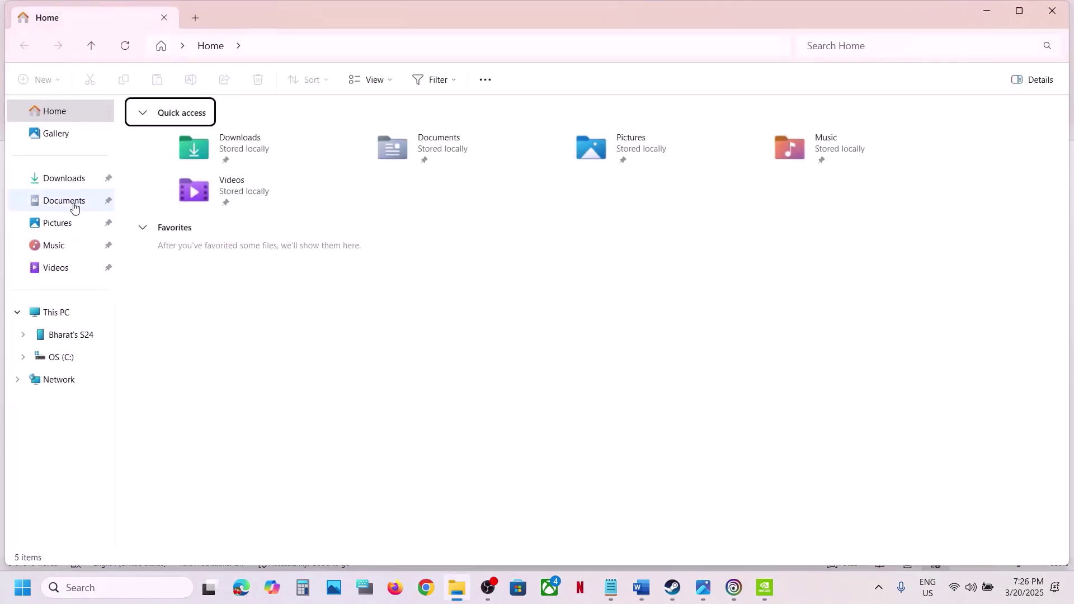
pyautogui.click(73, 206)
pyautogui.click(408, 178)
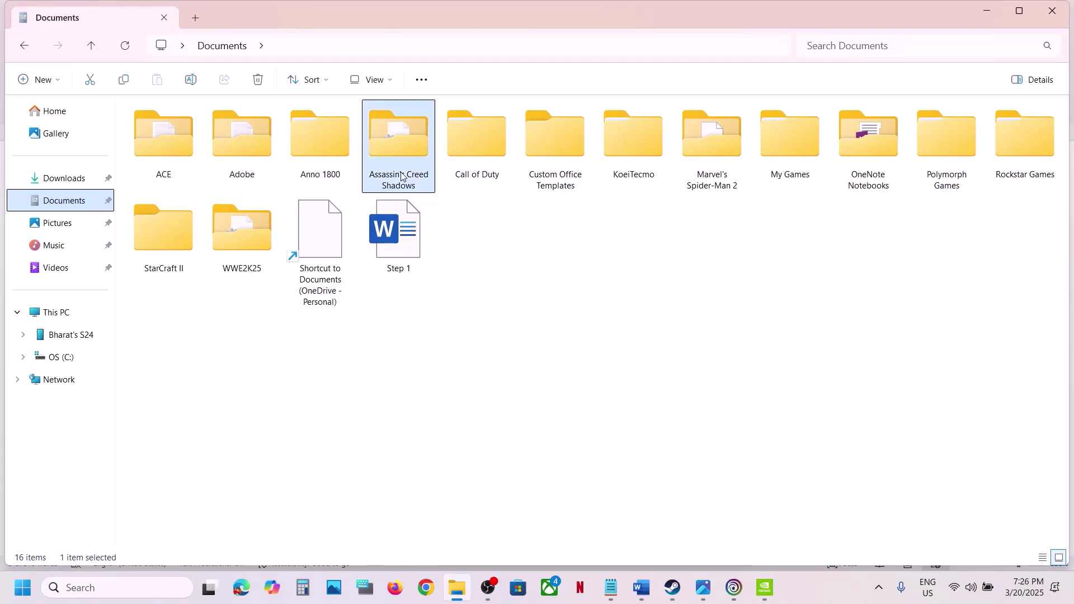
pyautogui.doubleClick(412, 175)
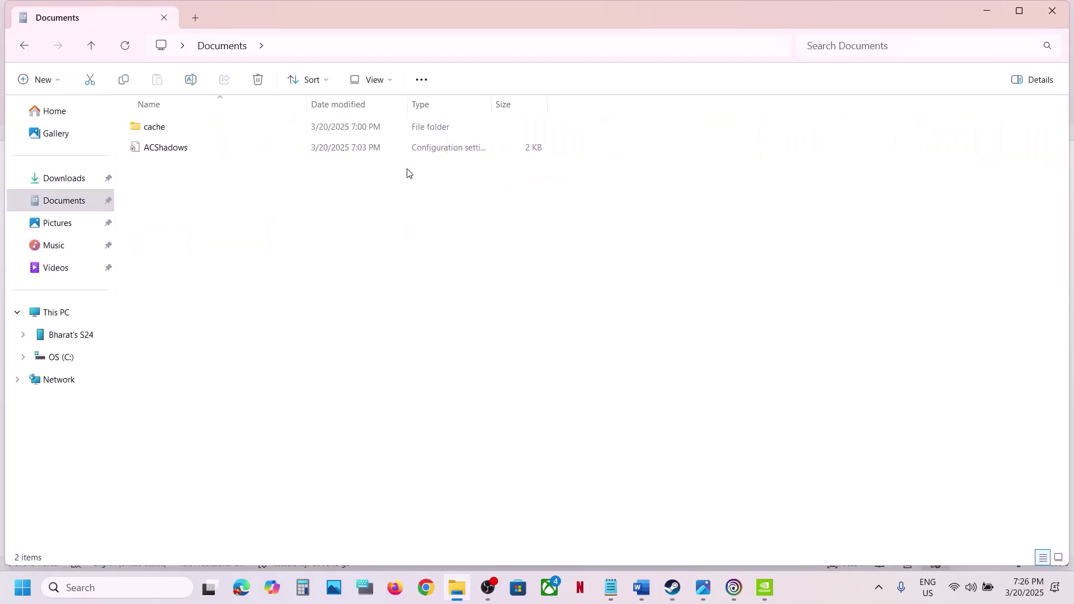
pyautogui.click(159, 145)
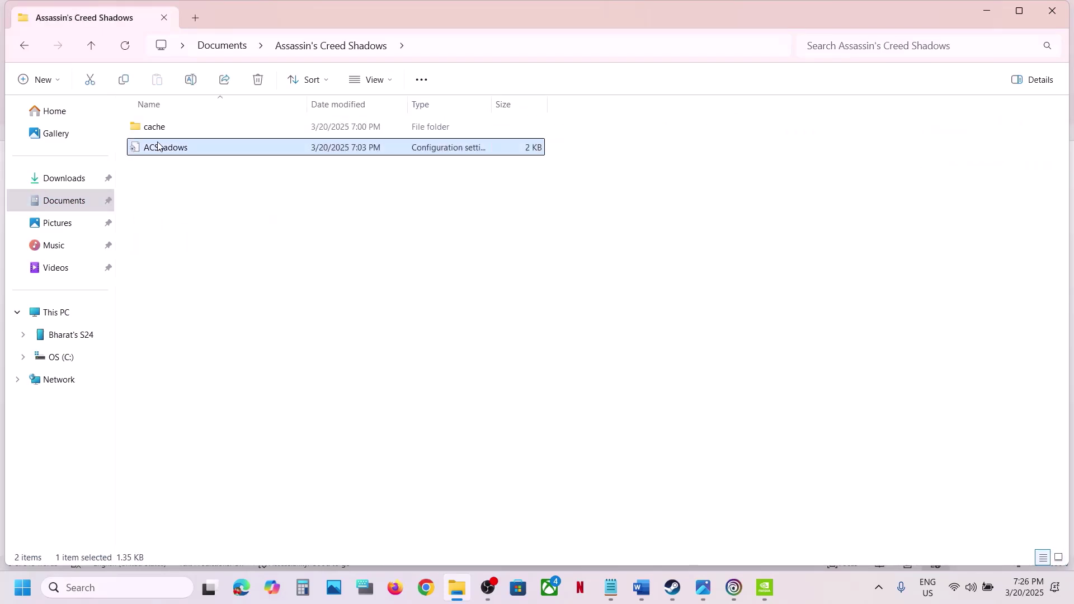
pyautogui.doubleClick(198, 150)
# - Look through ACShadows.ini for the window and display settings
pyautogui.scroll(-2, 222, 216)
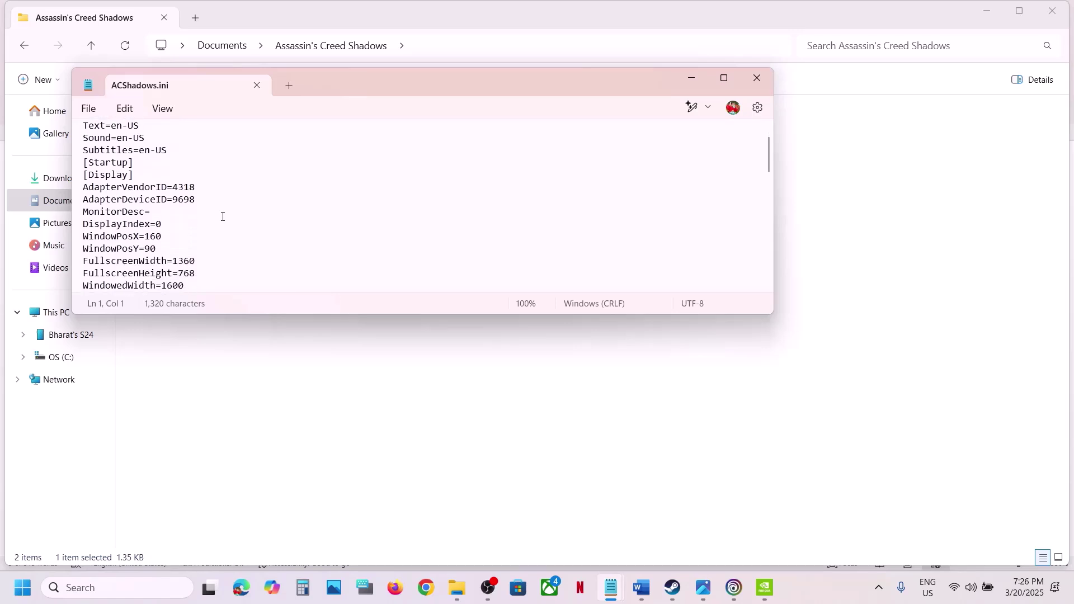
pyautogui.scroll(-1, 222, 216)
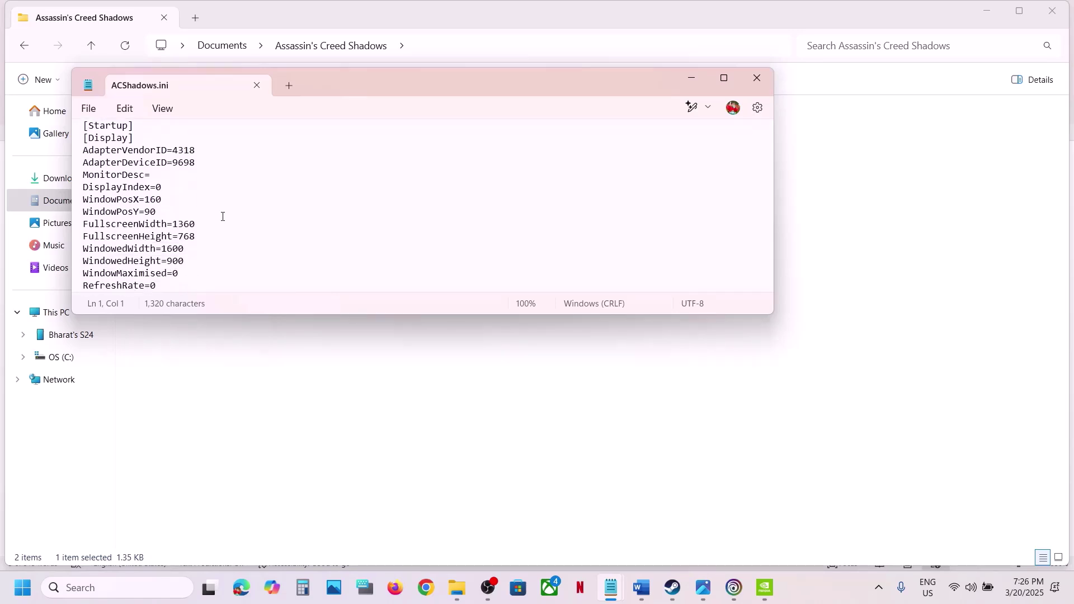
pyautogui.scroll(-1, 222, 217)
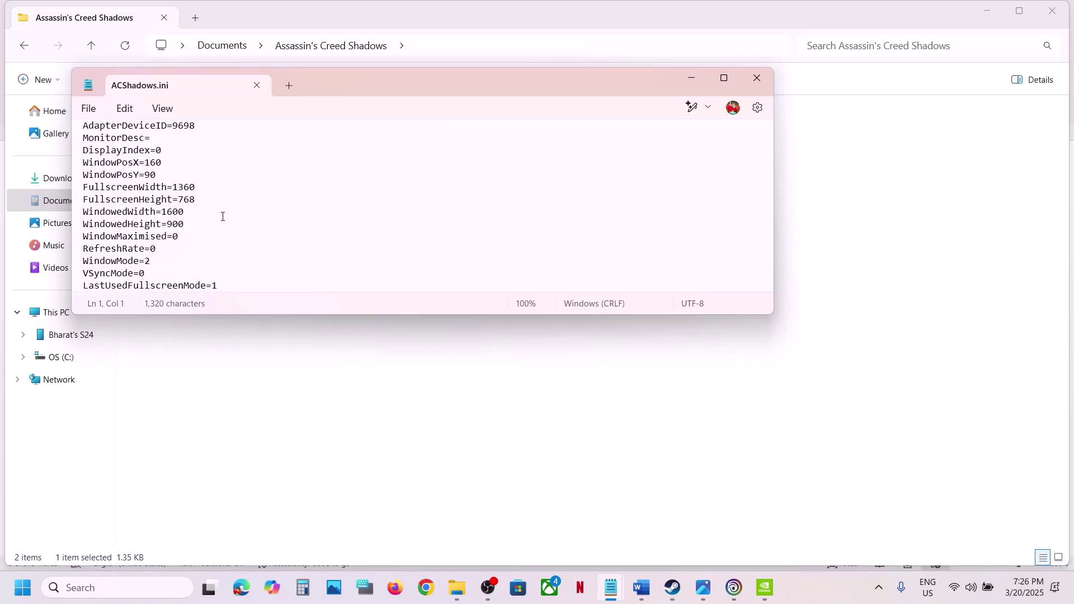
pyautogui.scroll(-2, 222, 217)
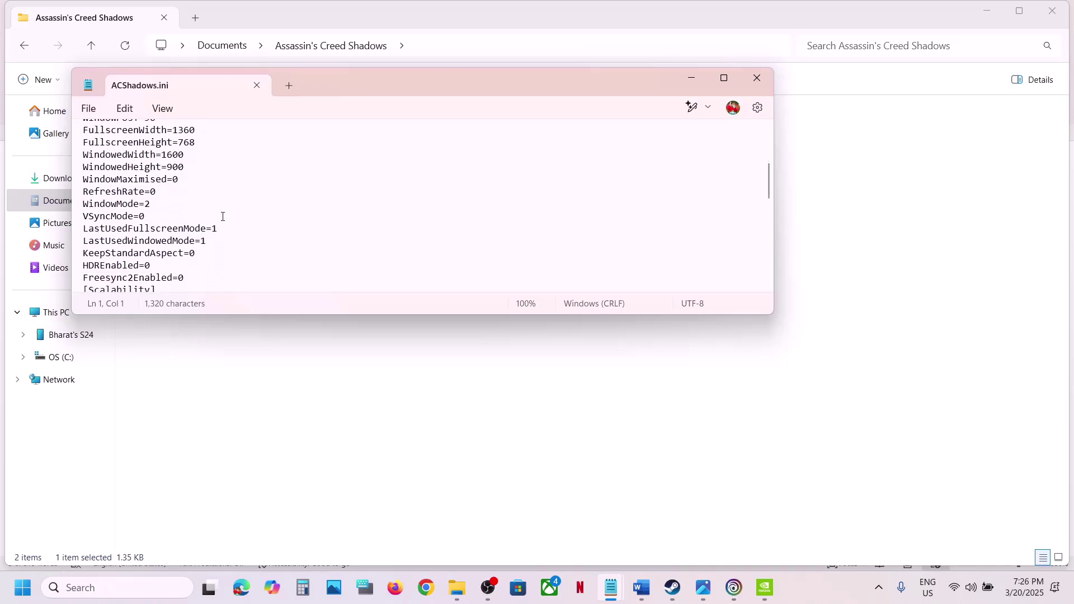
pyautogui.scroll(-4, 222, 216)
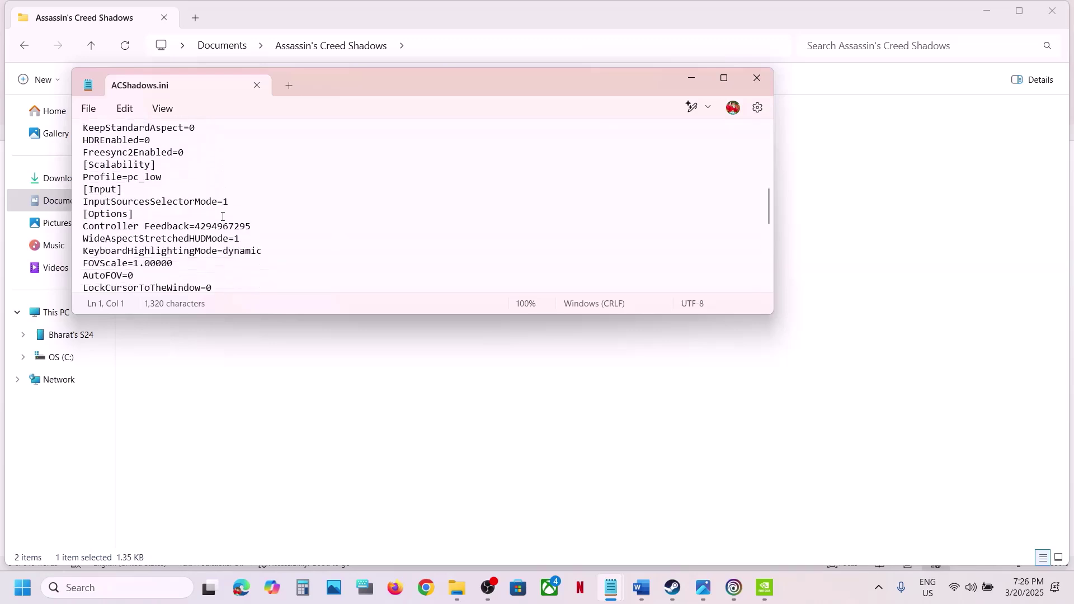
pyautogui.scroll(-3, 222, 217)
pyautogui.scroll(12, 222, 216)
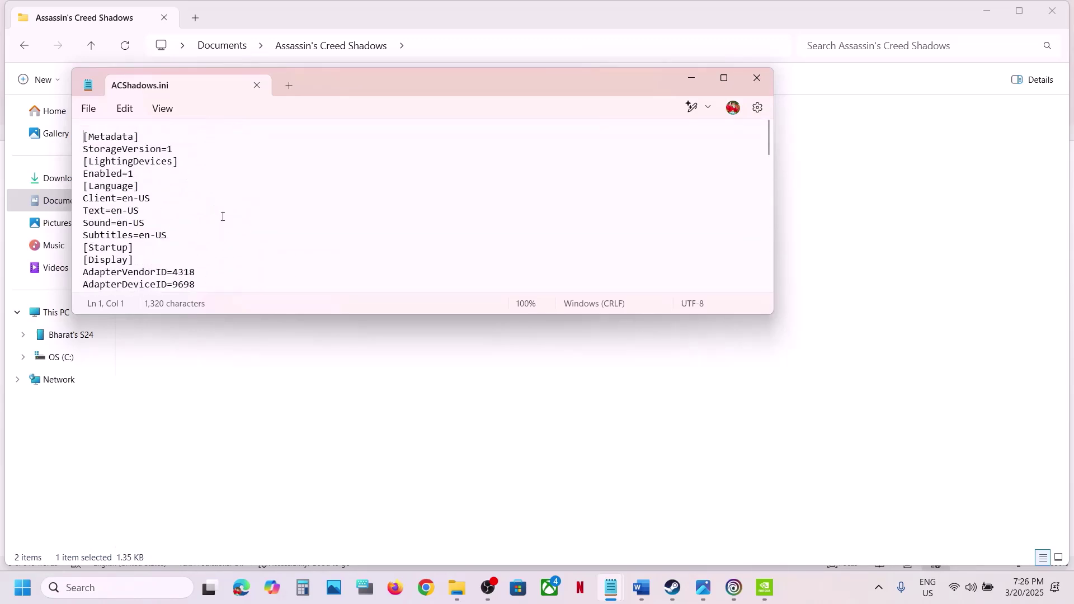
# - Set WindowMode to 1 in the Display section of ACShadows.ini, save the file, and close it
pyautogui.scroll(-2, 222, 216)
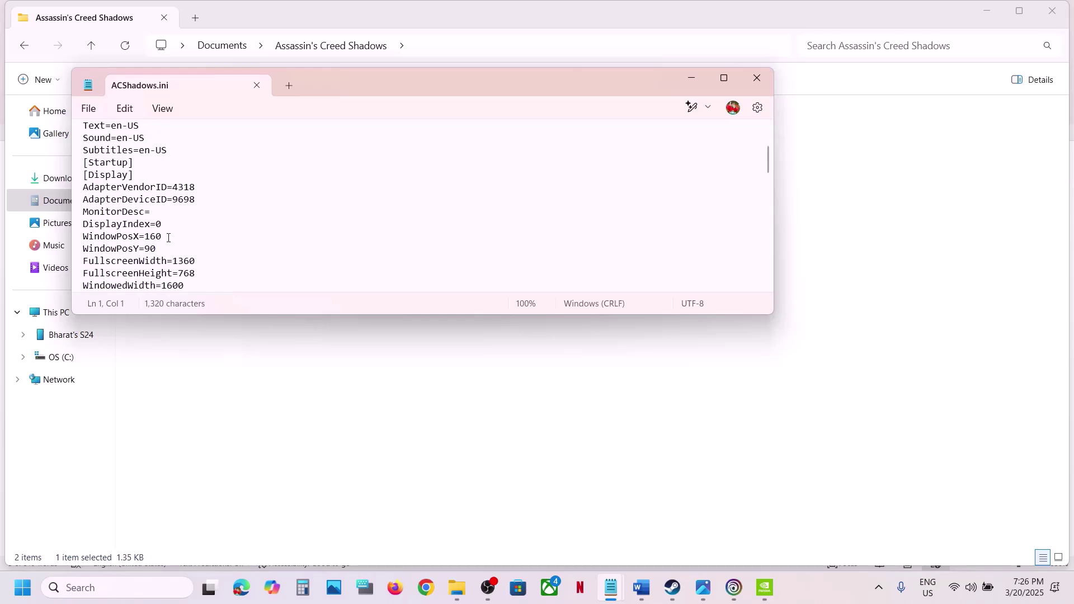
pyautogui.click(172, 239)
pyautogui.press('Down')
pyautogui.press('Down')
pyautogui.press('Down')
pyautogui.press('Down')
pyautogui.press('Down')
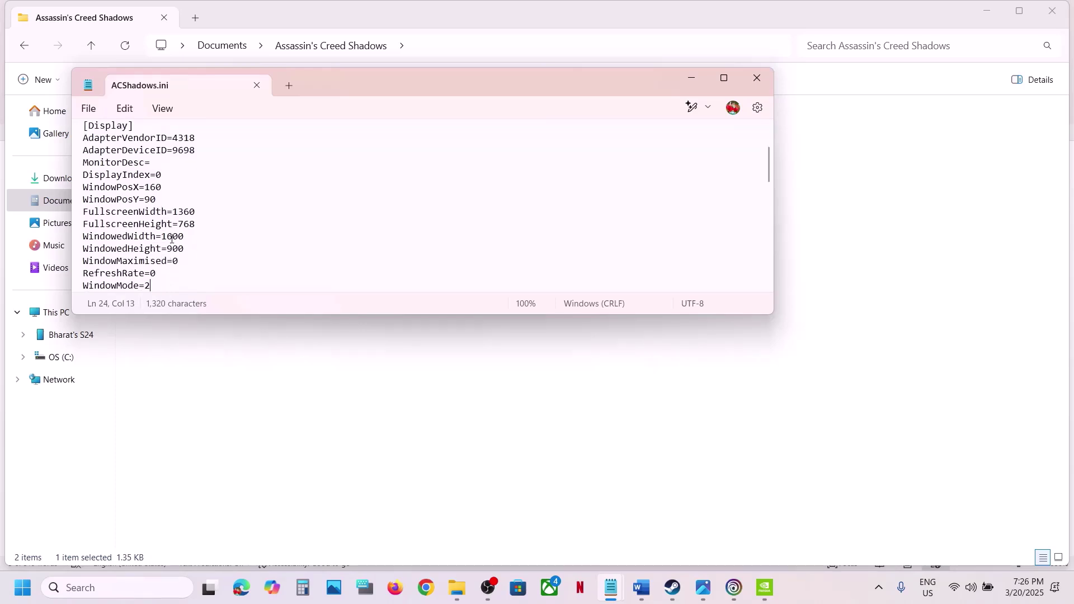
pyautogui.press('Down')
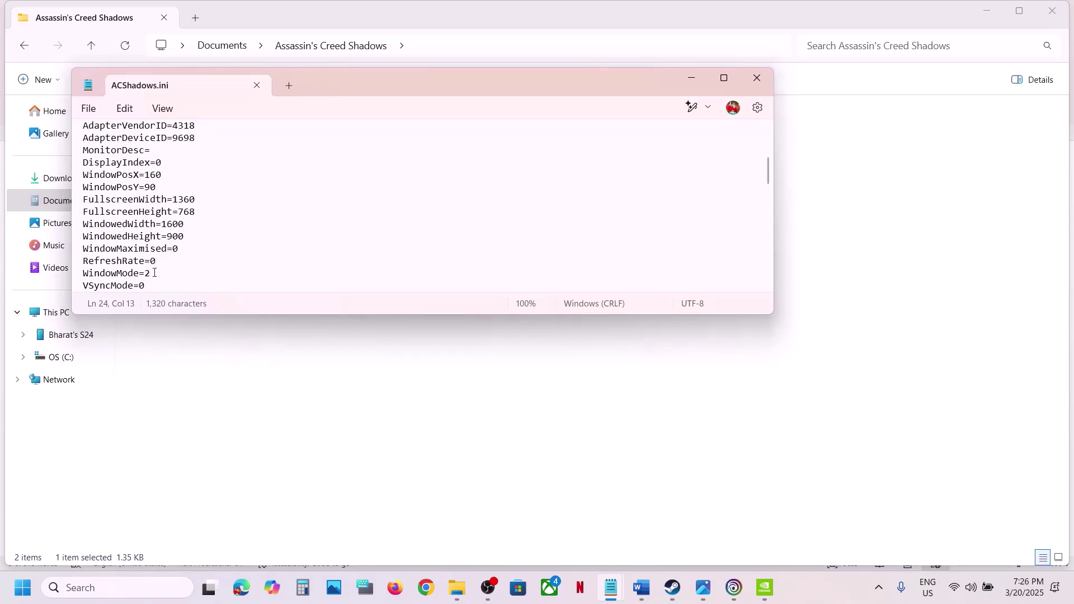
pyautogui.press('BackSpace')
pyautogui.write('1')
pyautogui.click(92, 115)
pyautogui.click(115, 200)
pyautogui.click(756, 79)
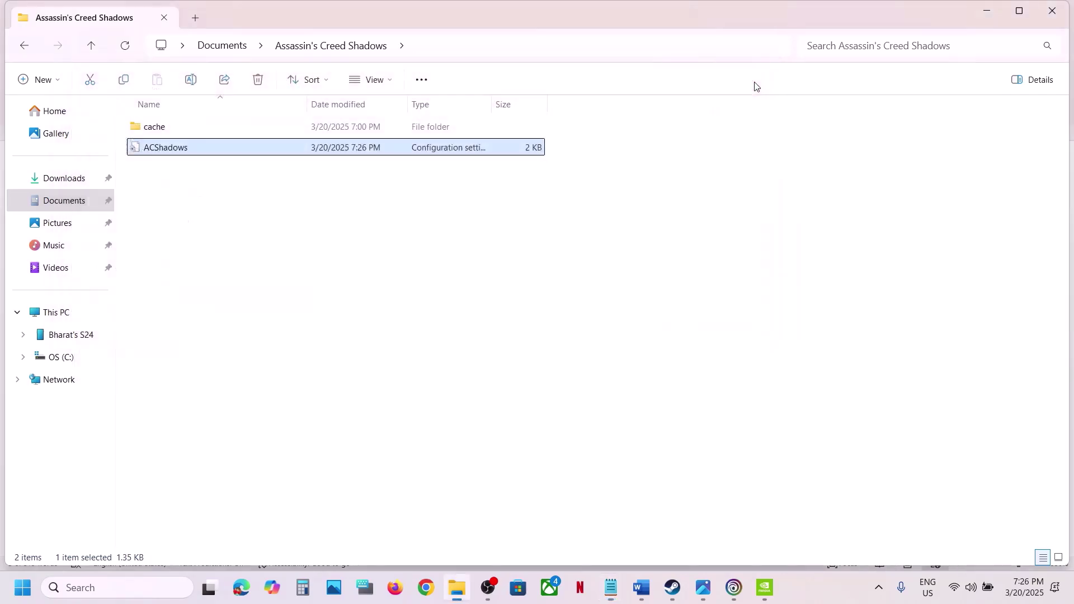
# - Check Steam's game page, return to the Word document, and highlight the word "delete" in Step 3
pyautogui.click(672, 587)
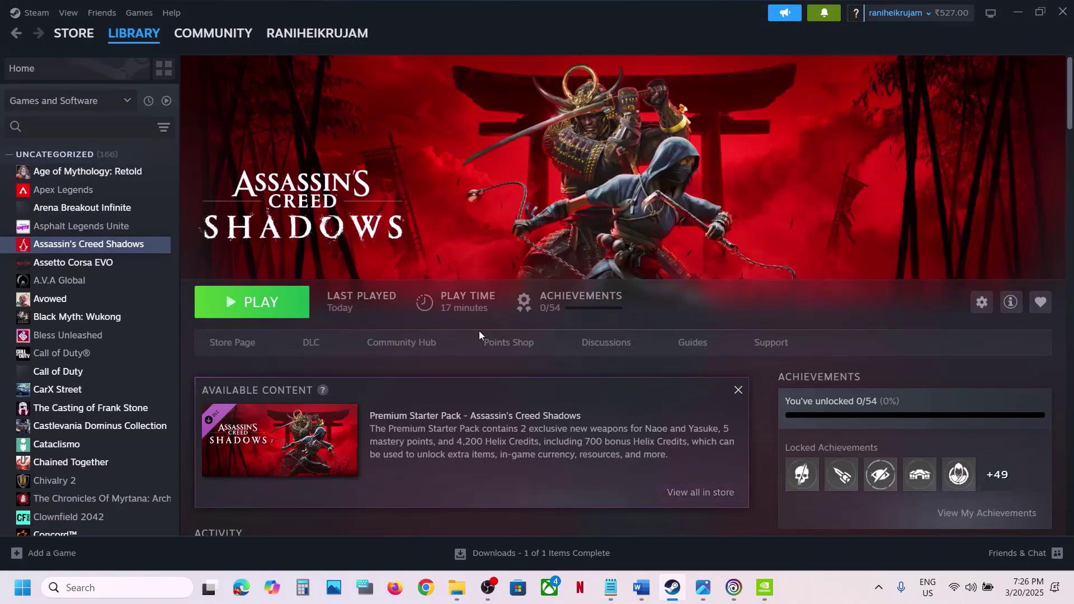
pyautogui.click(641, 587)
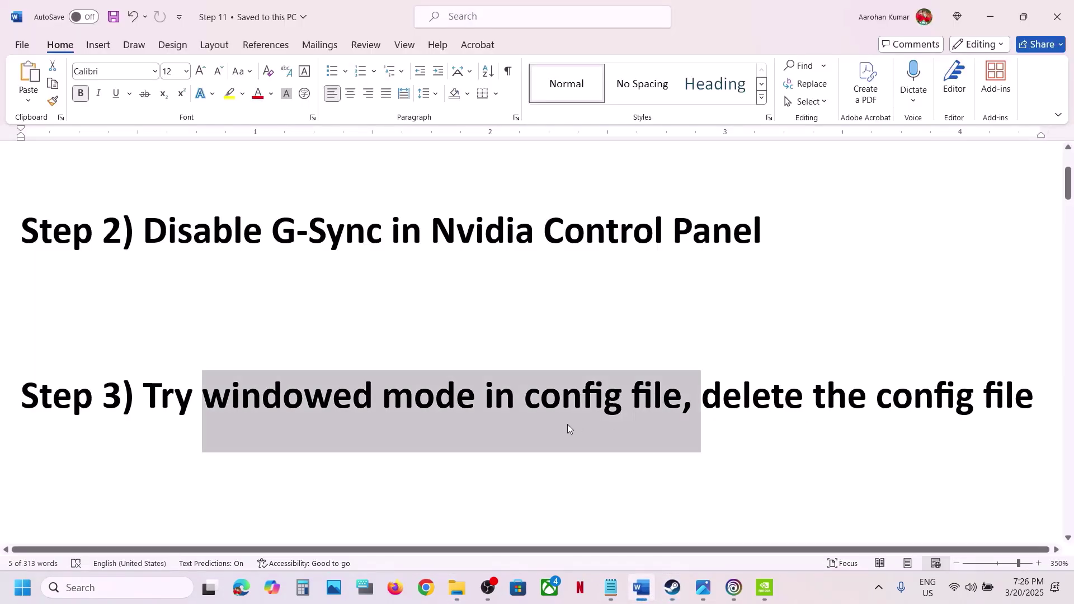
pyautogui.doubleClick(727, 398)
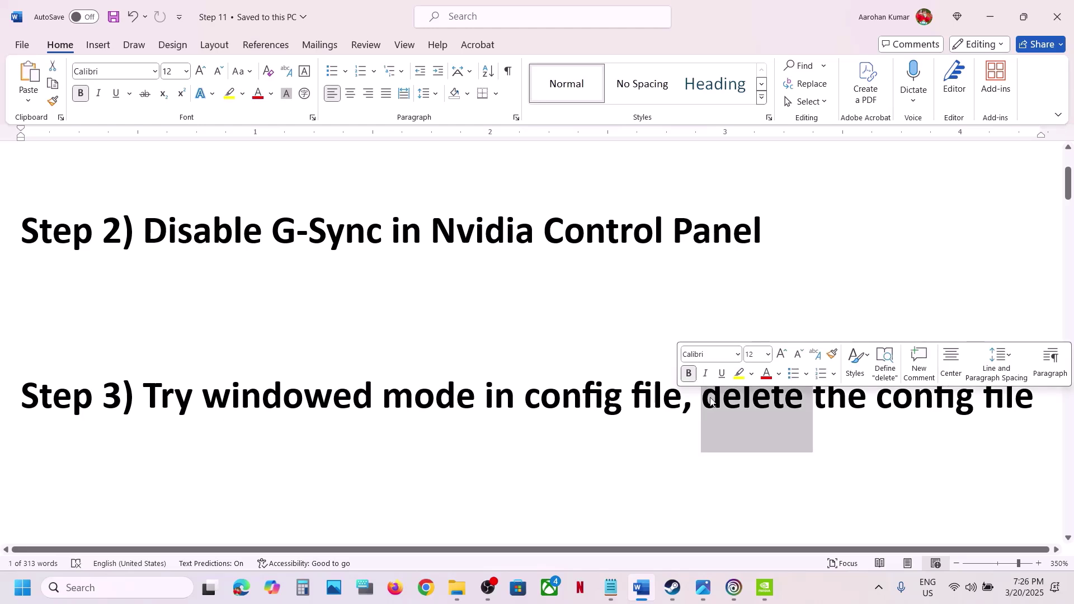
# - Back up the ACShadows configuration file by copying it from its game folder to the desktop
pyautogui.click(457, 587)
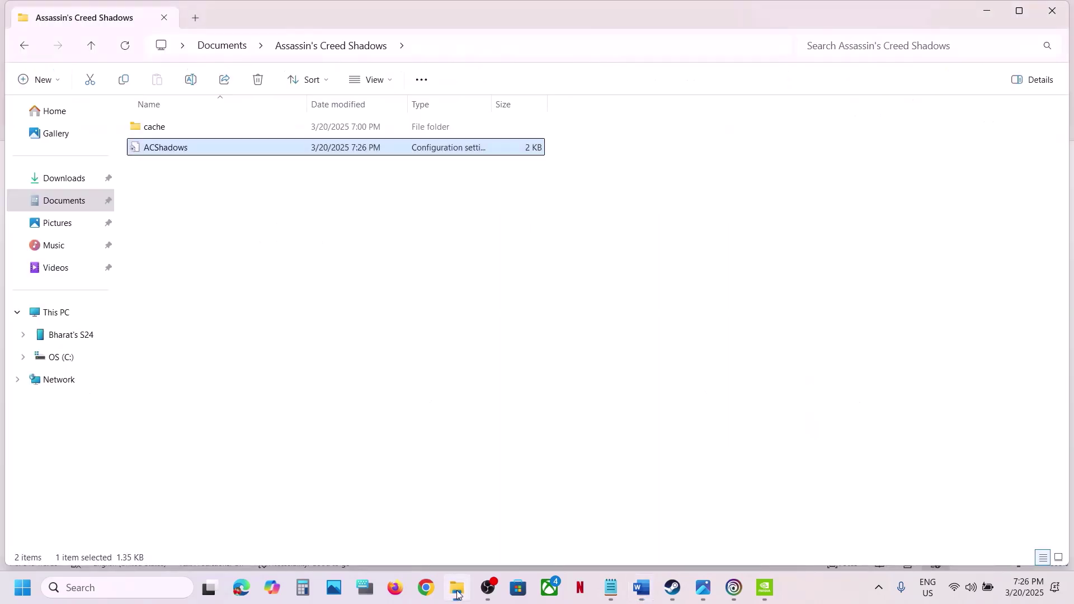
pyautogui.rightClick(169, 154)
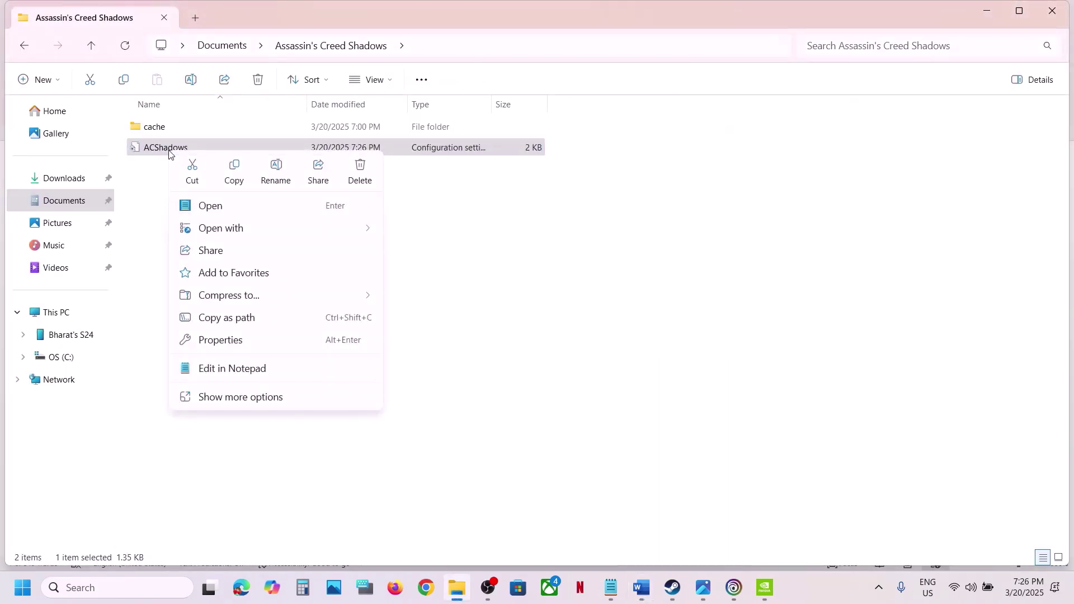
pyautogui.click(237, 173)
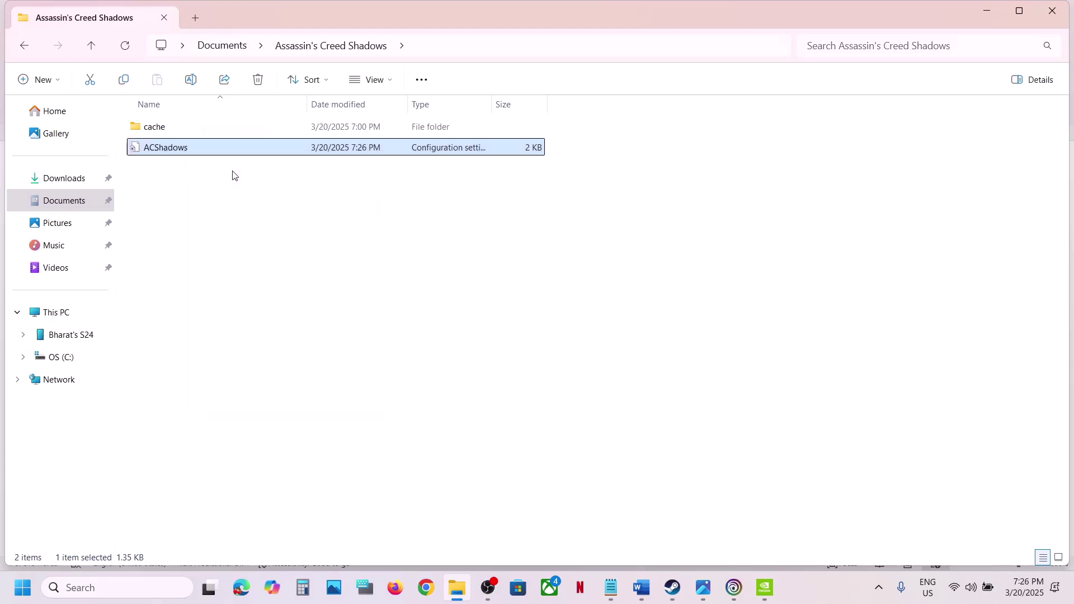
pyautogui.press('super+d')
pyautogui.hotkey('ctrl', 'v')
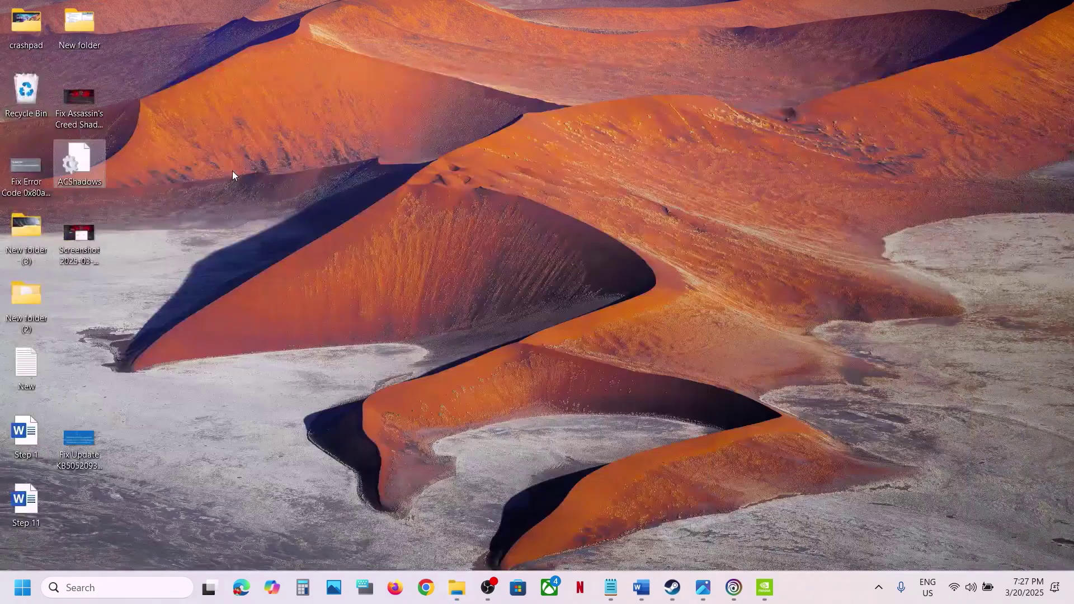
# - Check the delete option for the ACShadows file and for the Assassin's Creed Shadows folder in Documents
pyautogui.click(457, 589)
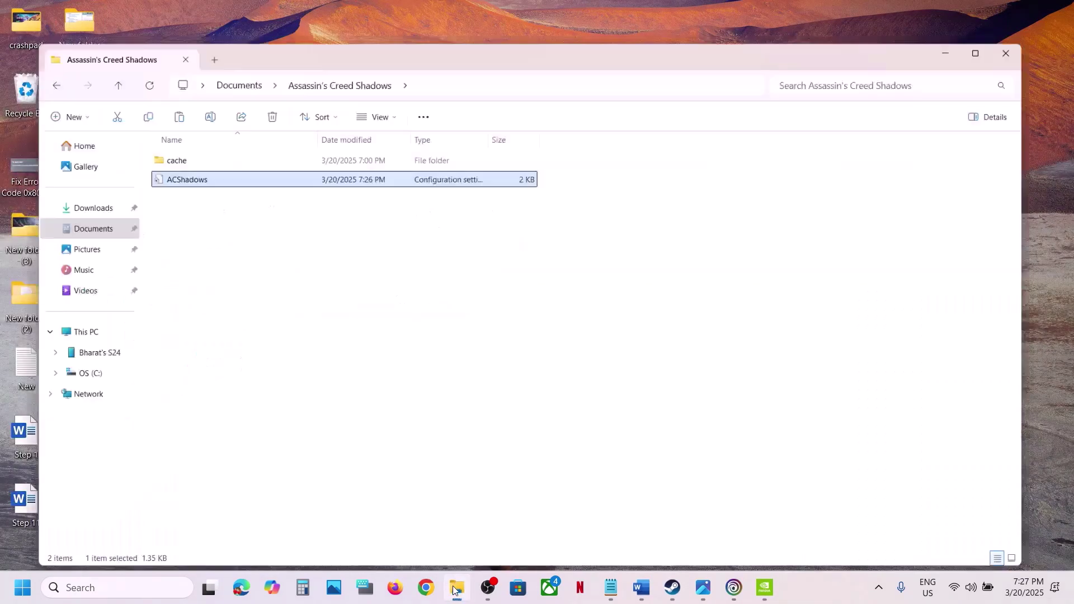
pyautogui.rightClick(193, 148)
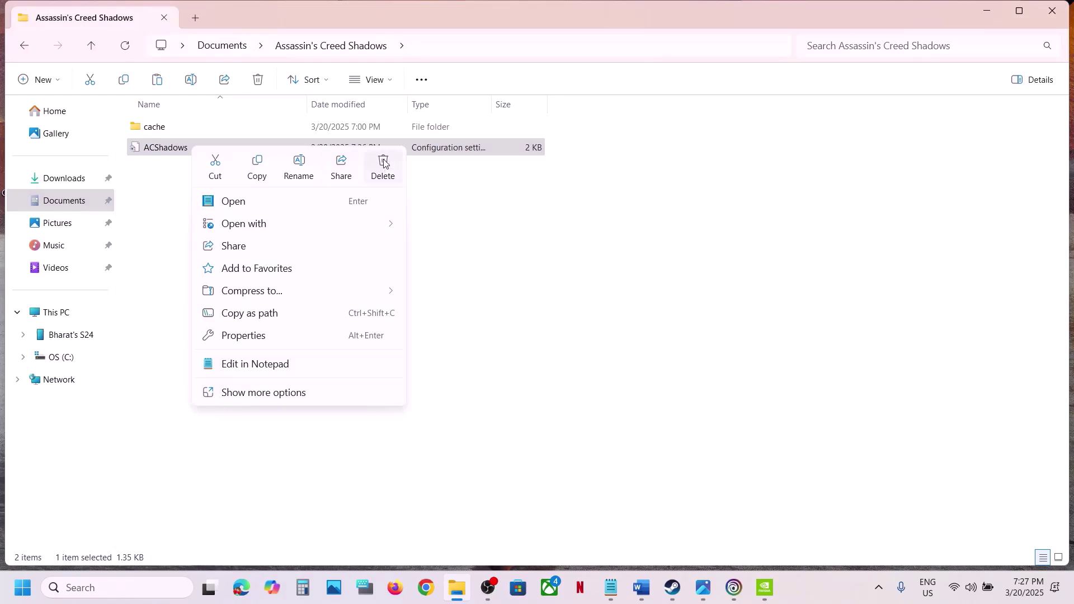
pyautogui.click(88, 53)
pyautogui.rightClick(397, 175)
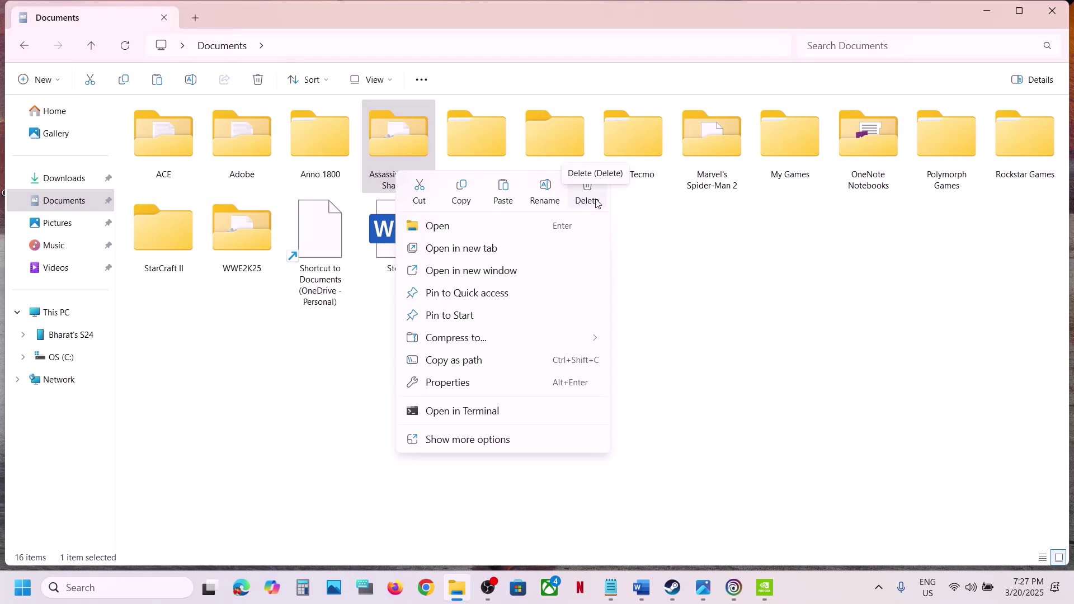
pyautogui.click(630, 237)
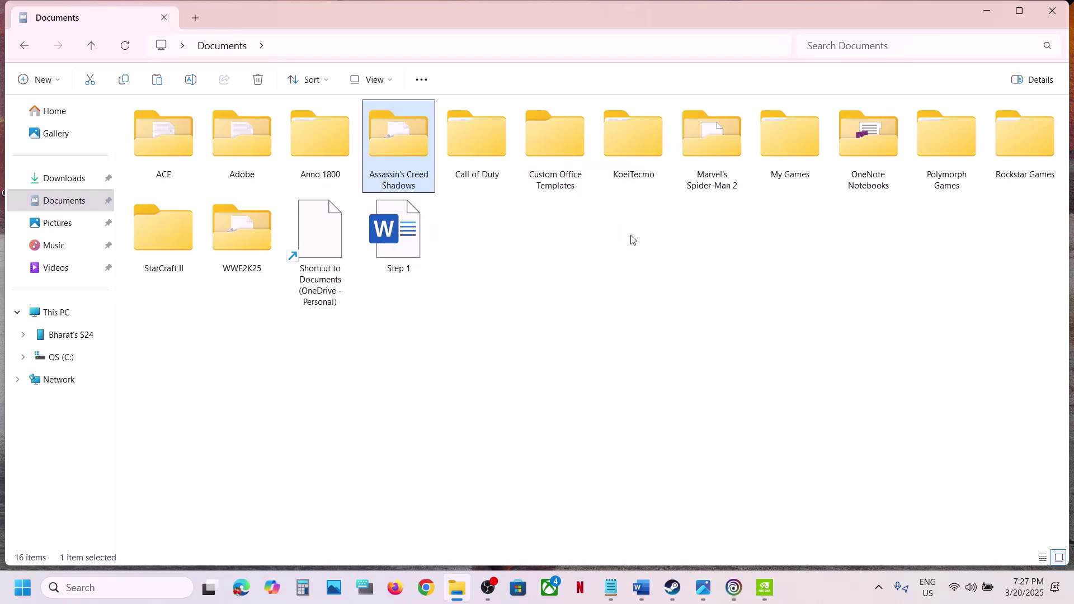
# - Review the delete option for the Assassin's Creed Shadows folder in Documents without deleting it, and briefly check the game's Steam page
pyautogui.rightClick(407, 154)
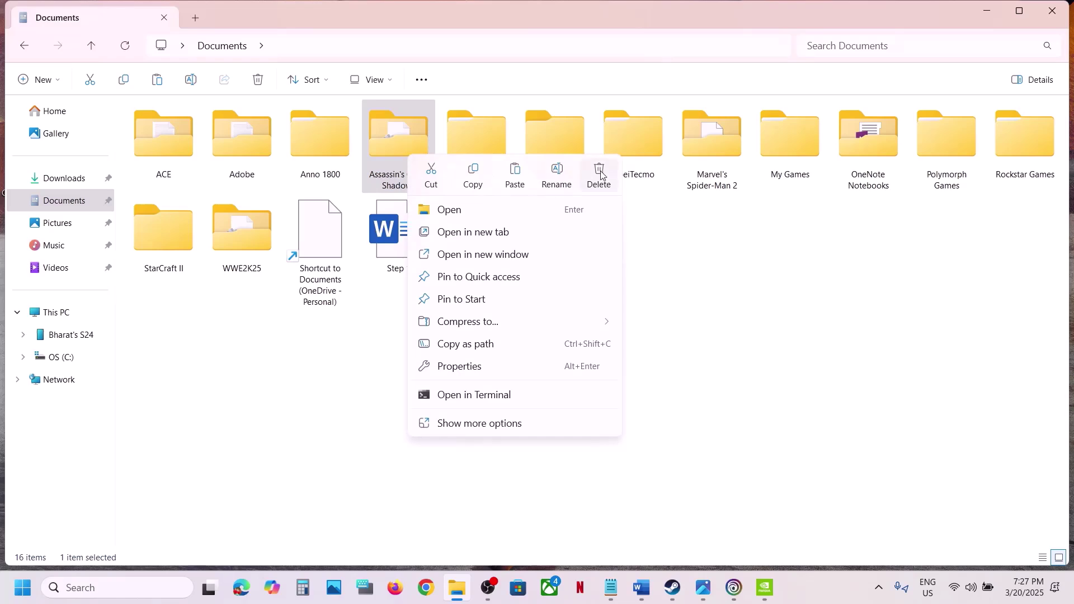
pyautogui.click(675, 323)
pyautogui.click(733, 426)
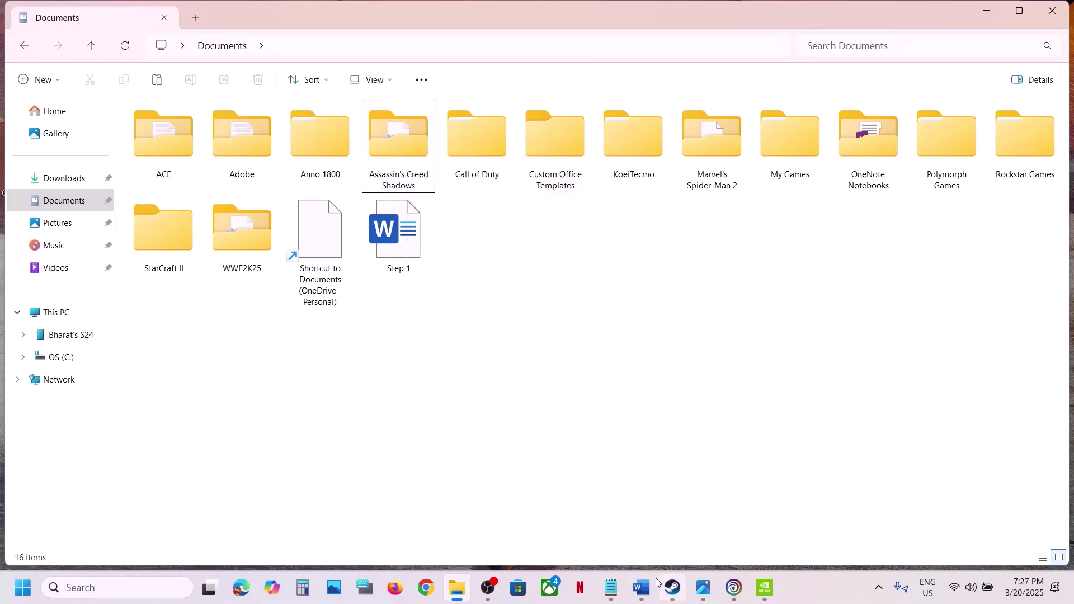
pyautogui.click(674, 589)
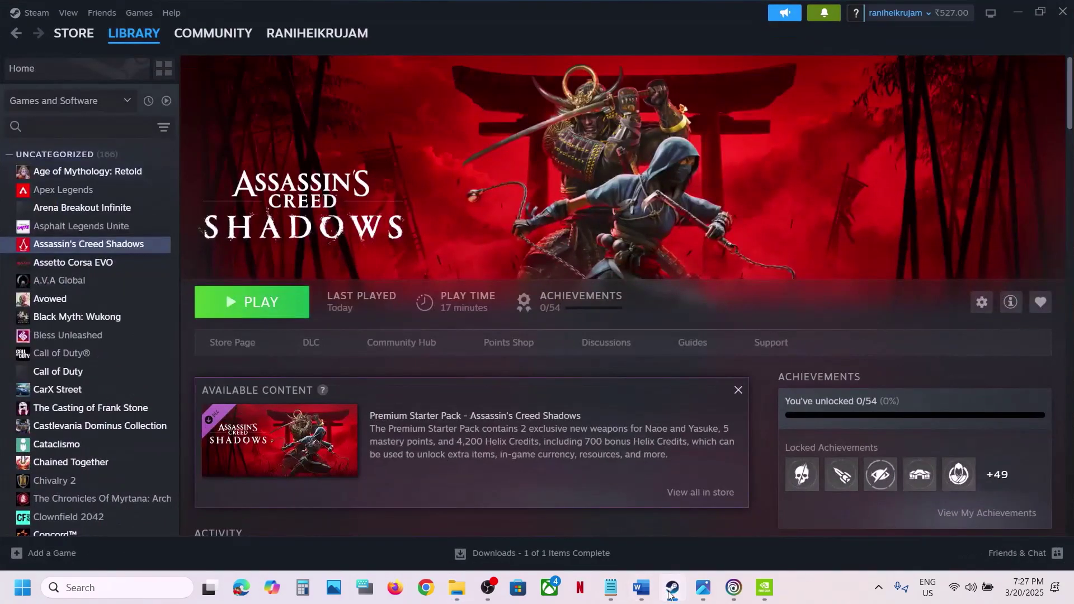
pyautogui.click(673, 588)
# - Open the Assassin's Creed Shadows folder in Documents and check the delete option for the ACShadows configuration file without deleting it
pyautogui.doubleClick(418, 155)
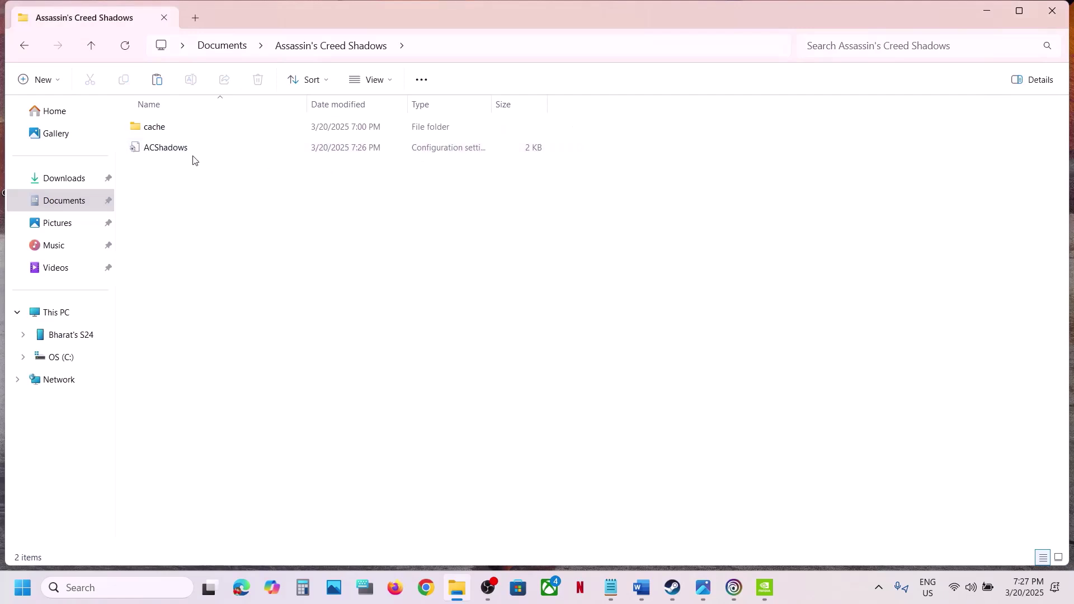
pyautogui.click(174, 148)
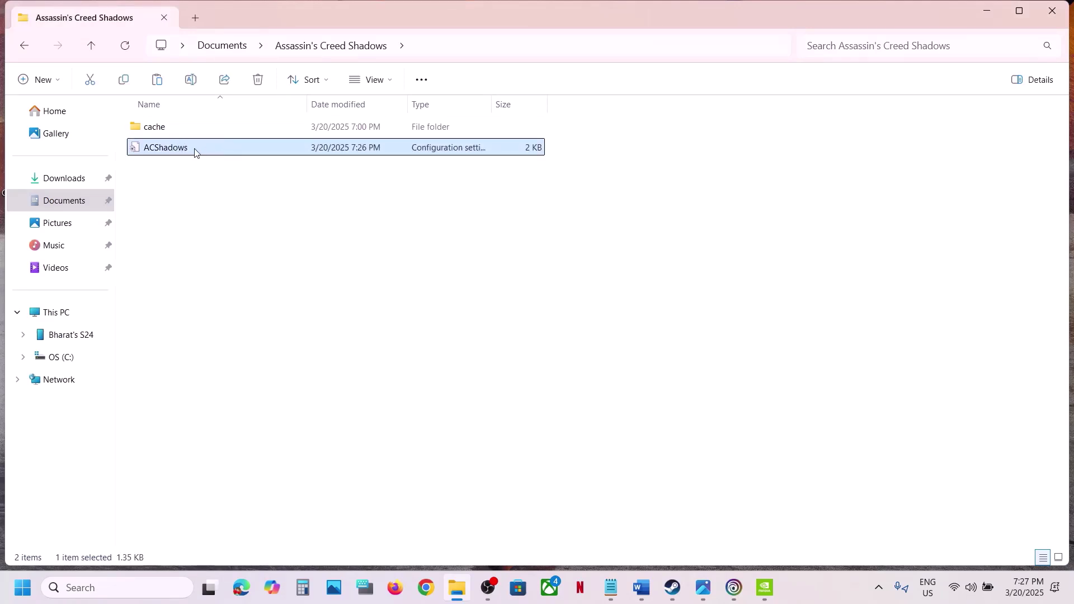
pyautogui.rightClick(185, 156)
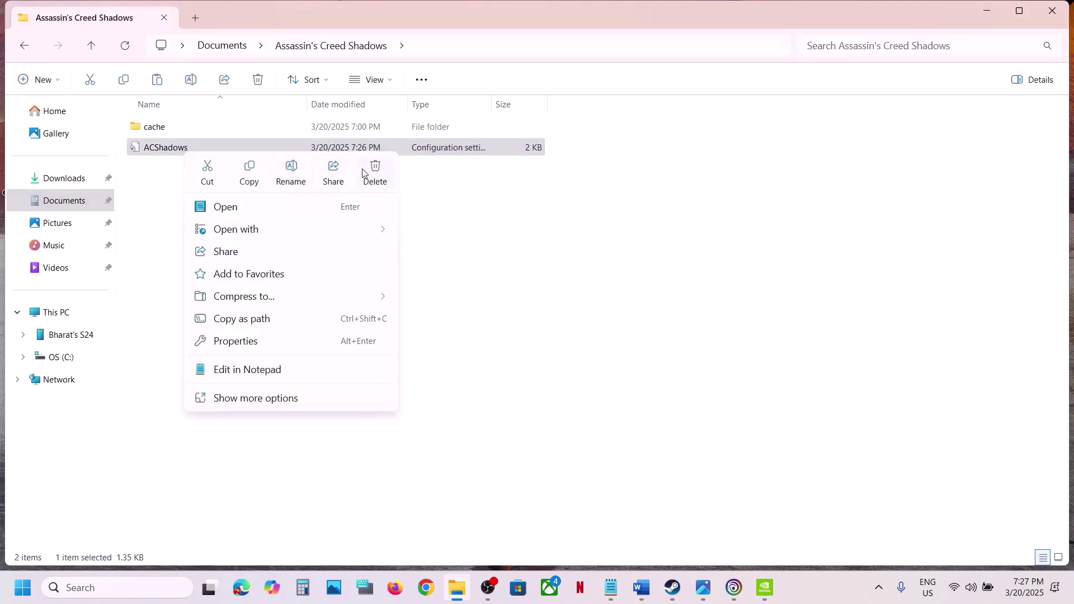
pyautogui.click(624, 456)
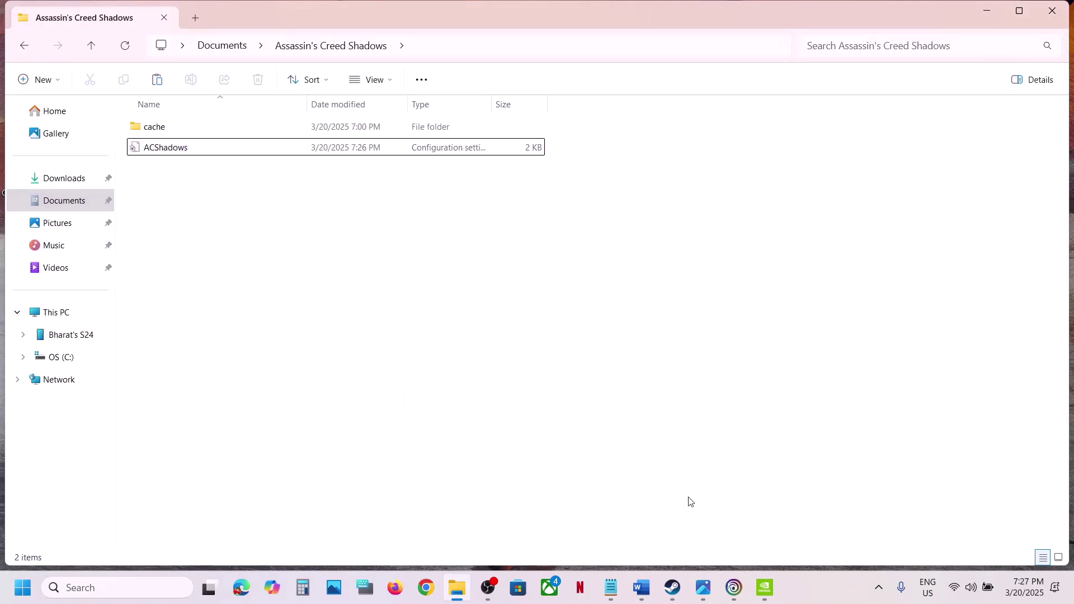
# - Return to the Word document and highlight the Step 4 text about unchecking read only from the game exe and game folder
pyautogui.click(641, 588)
pyautogui.scroll(-3, 478, 427)
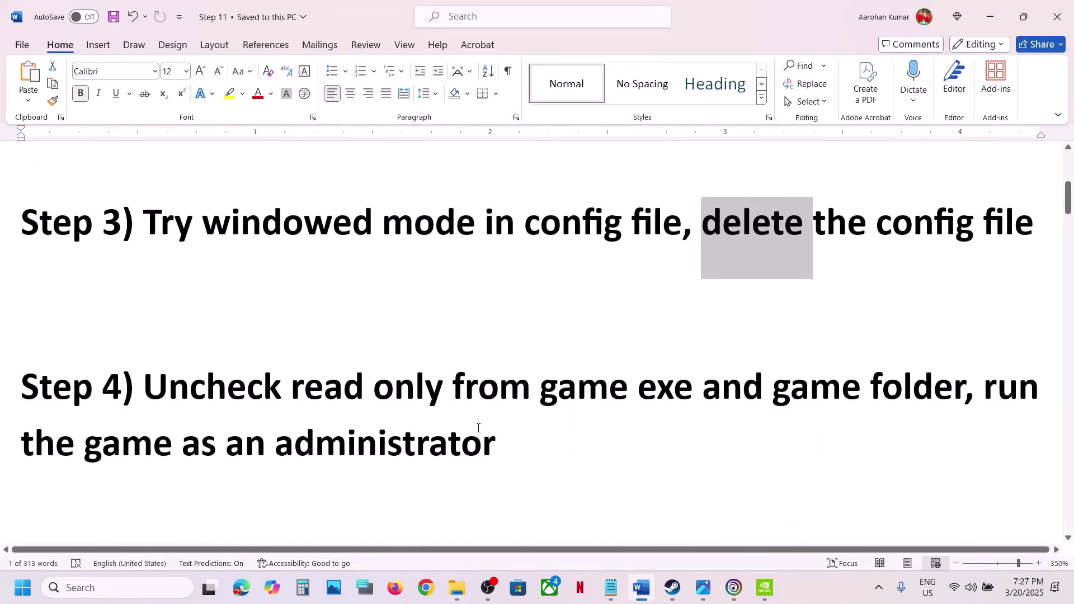
pyautogui.moveTo(156, 385); pyautogui.dragTo(865, 395)
# - Browse the local files of Assassin's Creed Shadows from the Steam library and go up to the parent common folder
pyautogui.click(673, 591)
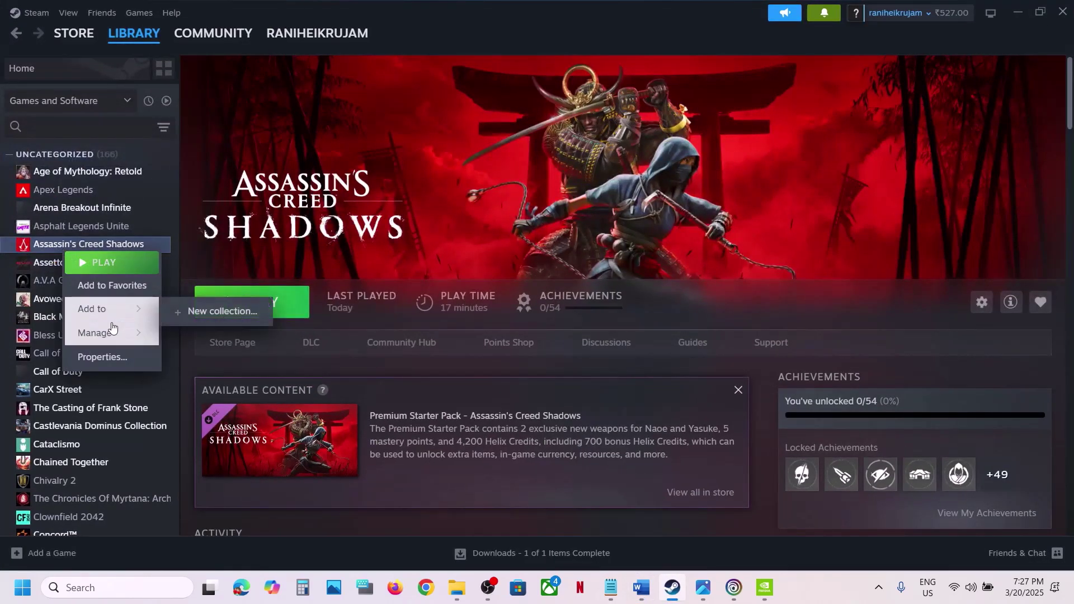
pyautogui.moveTo(111, 332)
pyautogui.click(229, 361)
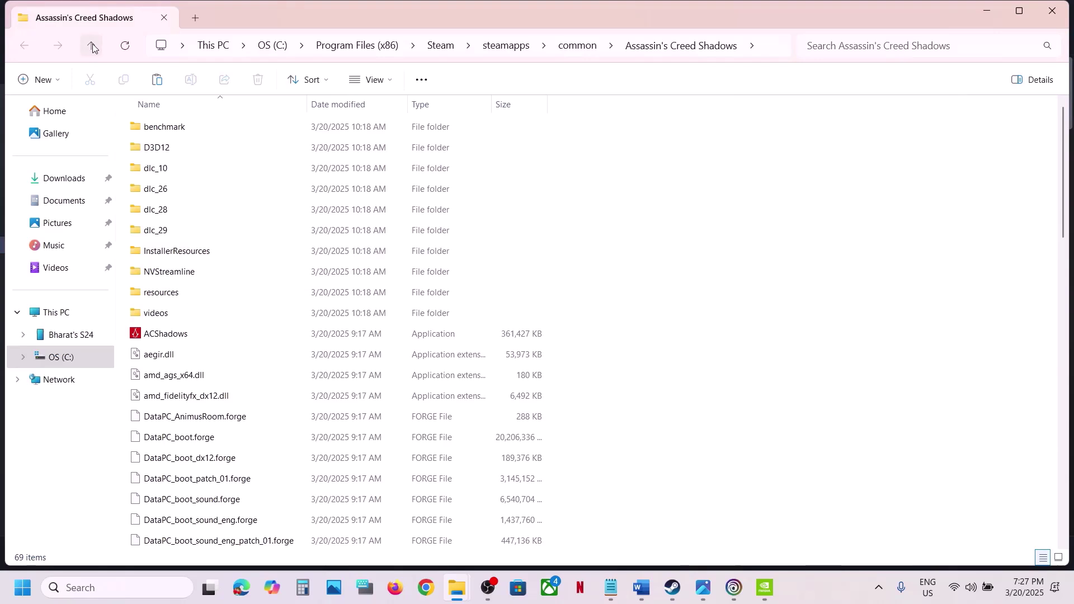
pyautogui.click(92, 47)
# - Clear the Read-only attribute of the Assassin's Creed Shadows folder, applying the change to its subfolders and files
pyautogui.rightClick(197, 133)
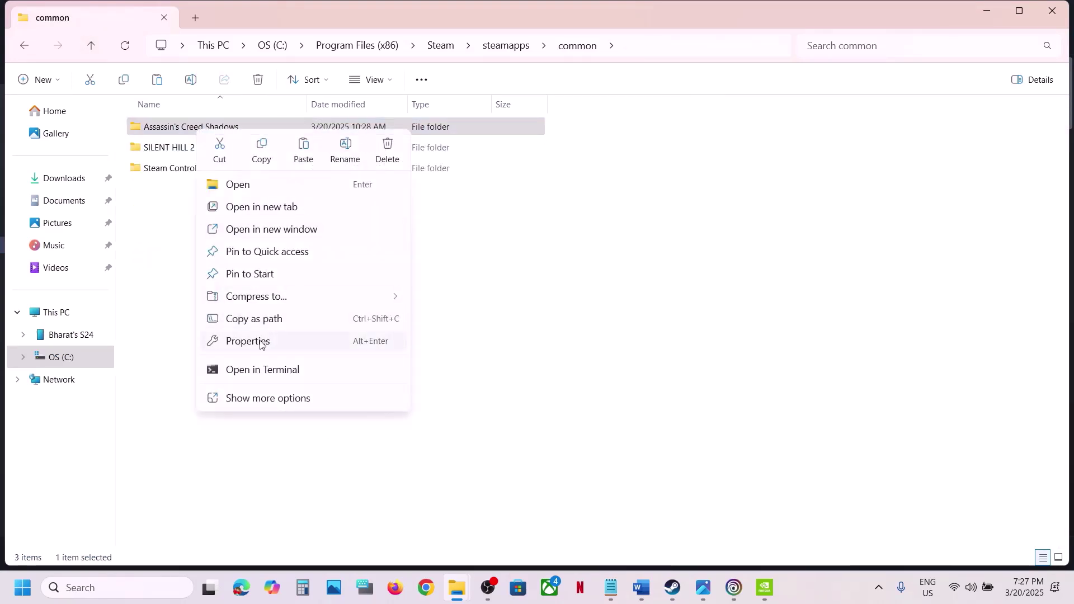
pyautogui.click(260, 341)
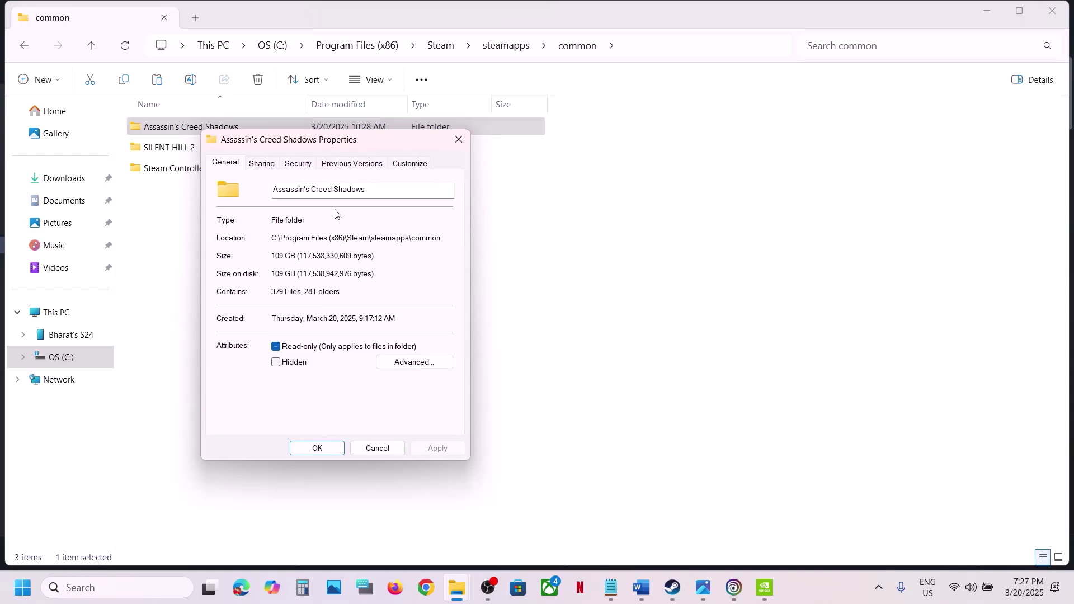
pyautogui.click(276, 347)
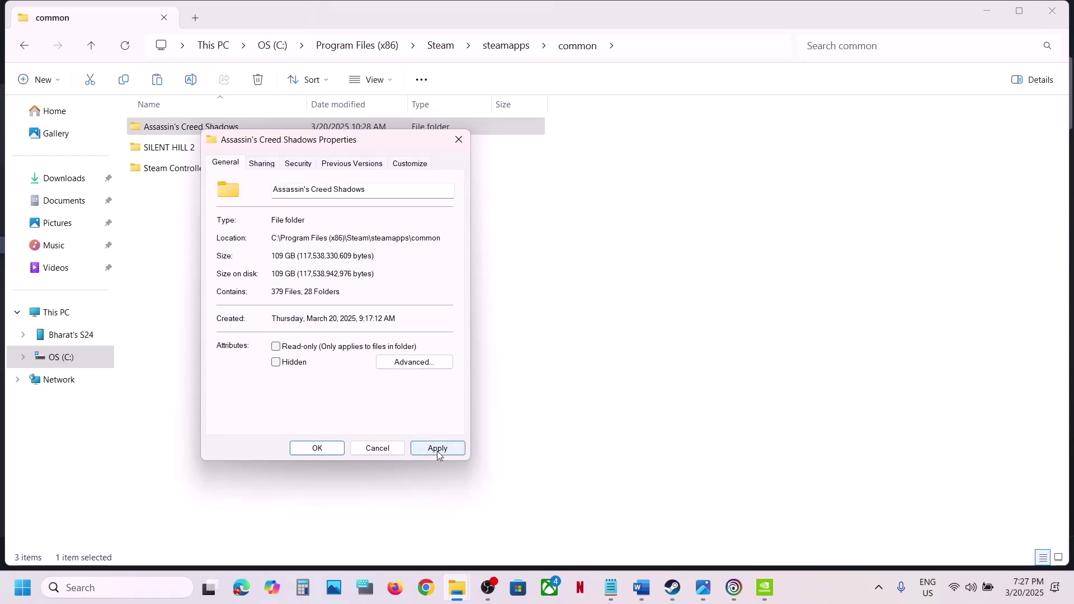
pyautogui.click(438, 449)
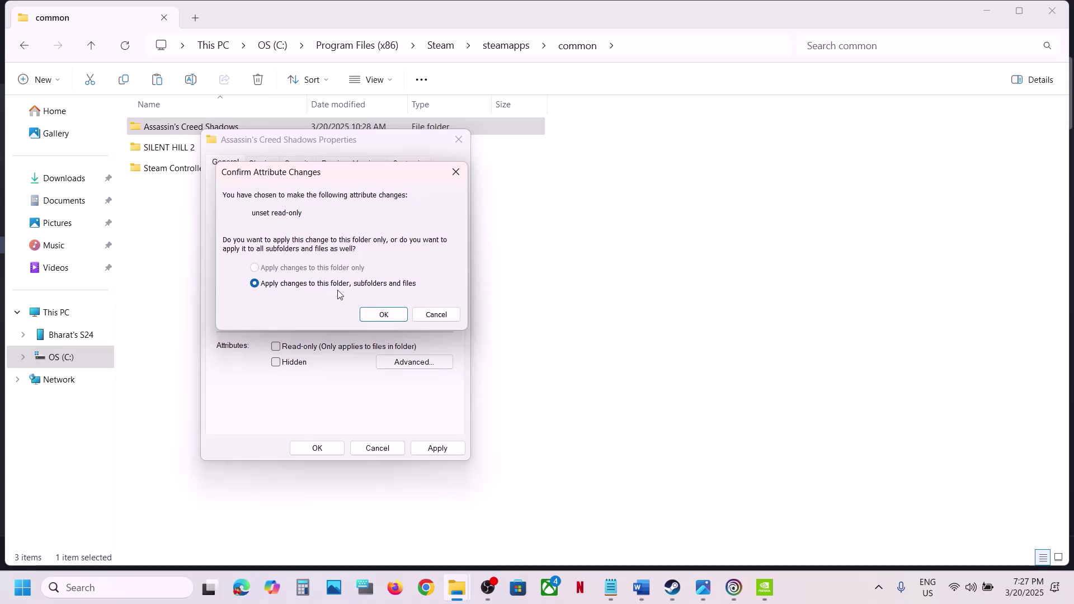
pyautogui.click(384, 314)
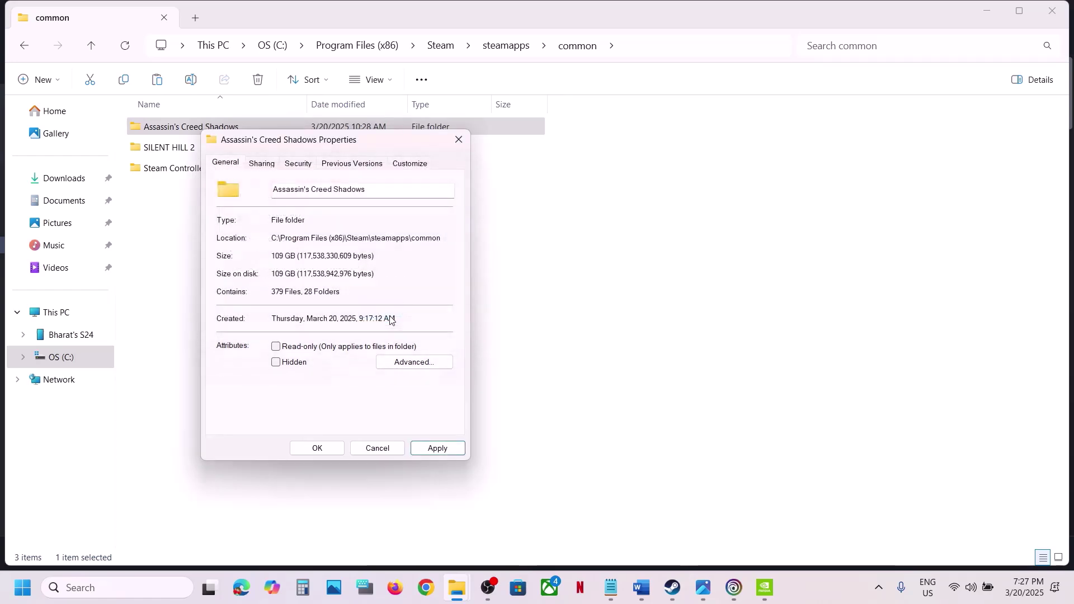
pyautogui.click(330, 451)
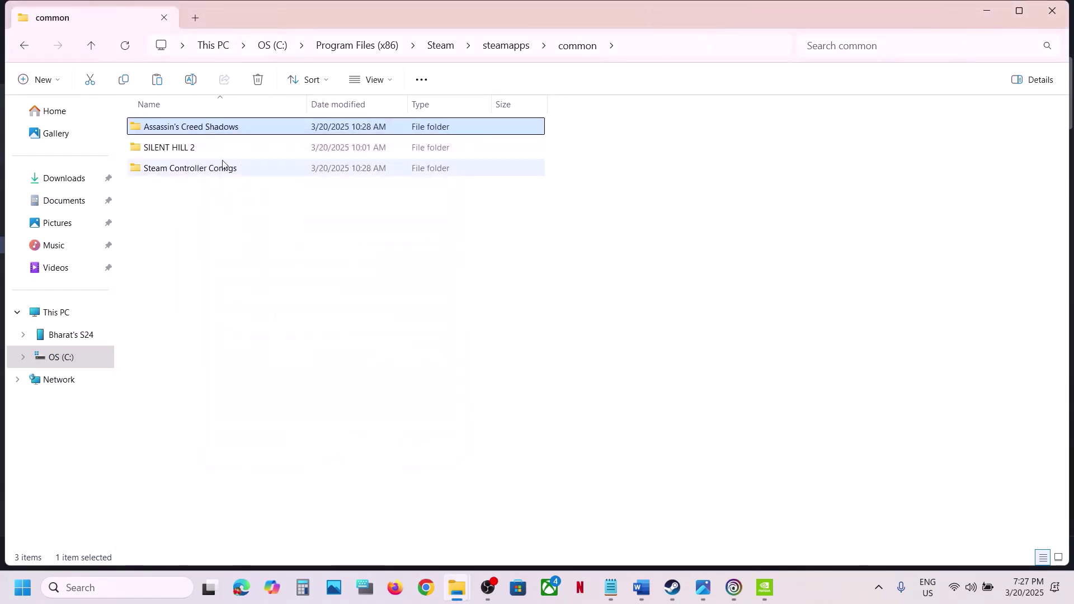
# - Check the Read-only attribute of the ACShadows application inside the game's installation folder
pyautogui.doubleClick(205, 133)
pyautogui.click(185, 335)
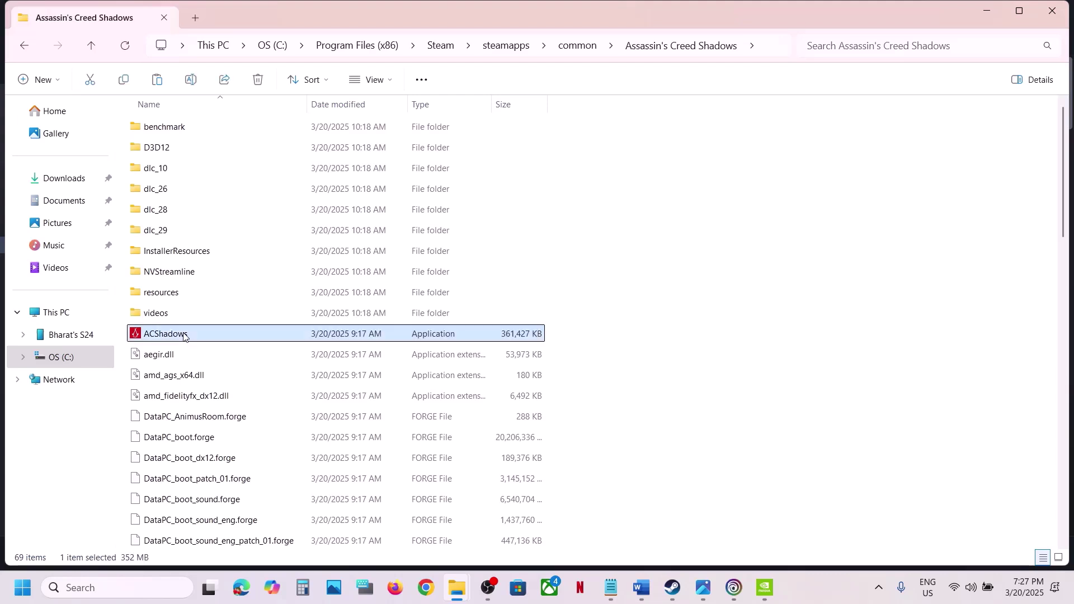
pyautogui.rightClick(184, 334)
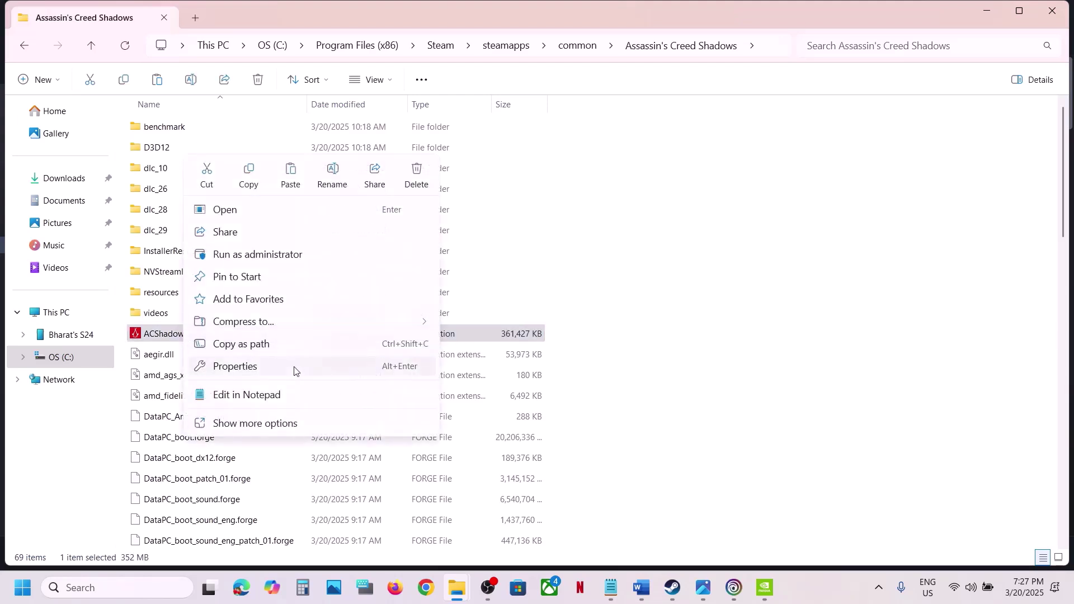
pyautogui.click(262, 367)
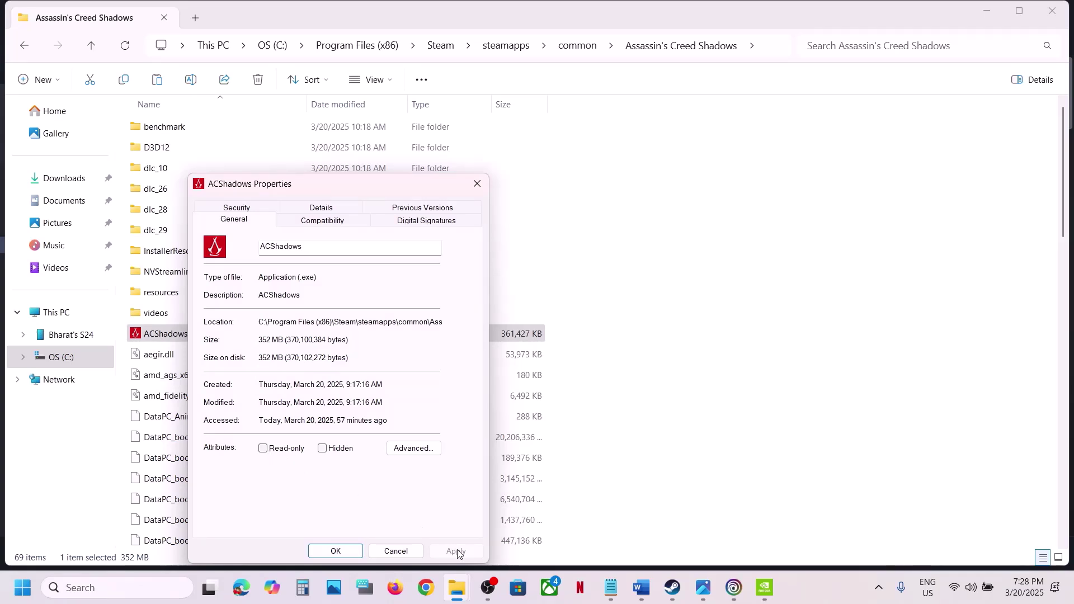
pyautogui.click(347, 552)
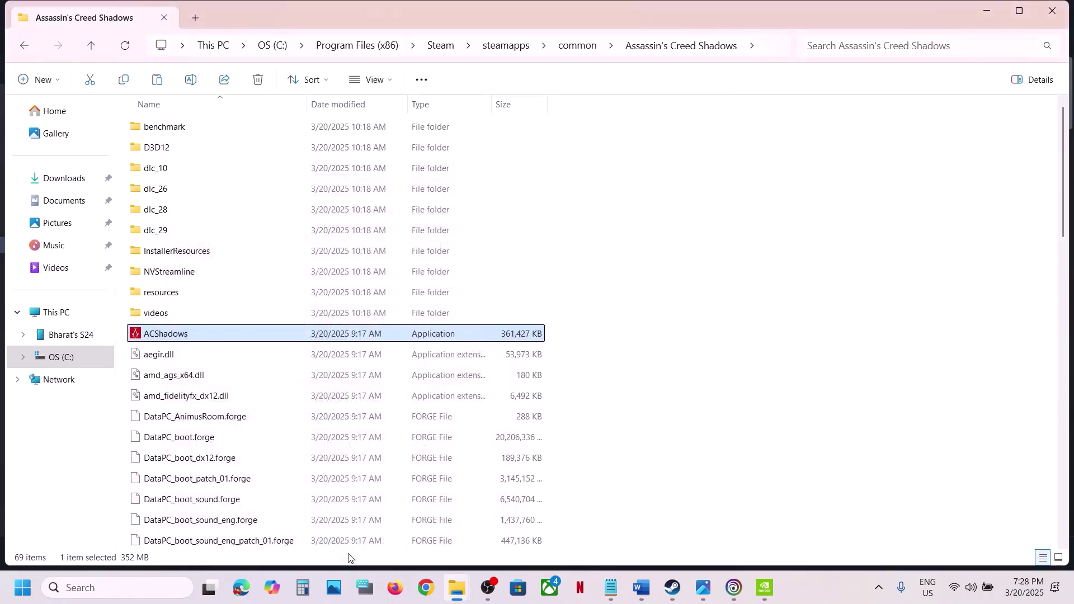
# - Set the ACShadows application's compatibility properties to run the program as an administrator
pyautogui.rightClick(212, 338)
pyautogui.click(274, 370)
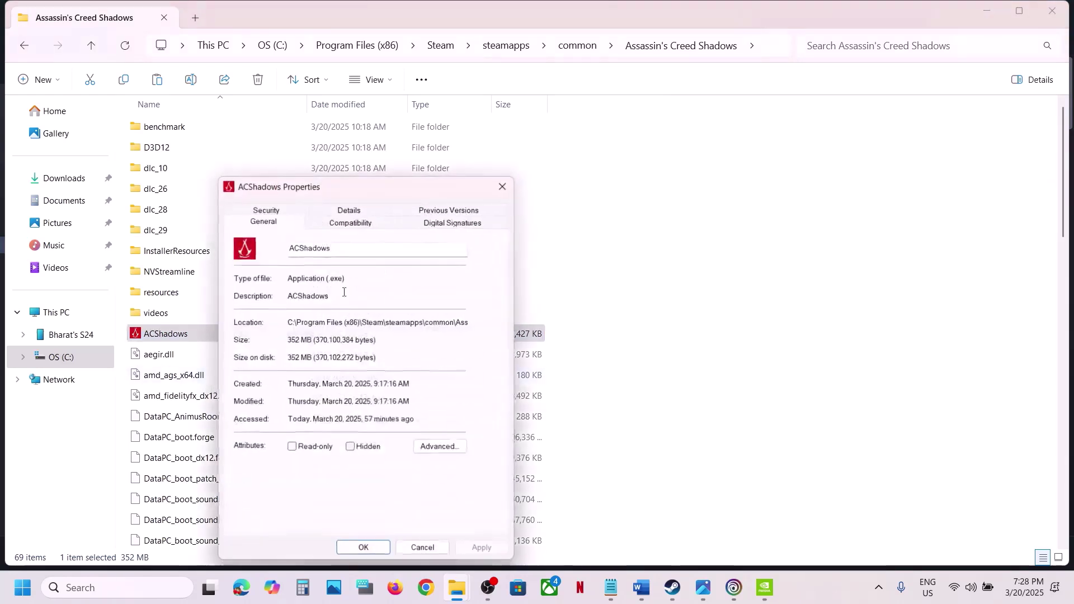
pyautogui.click(352, 219)
pyautogui.click(245, 439)
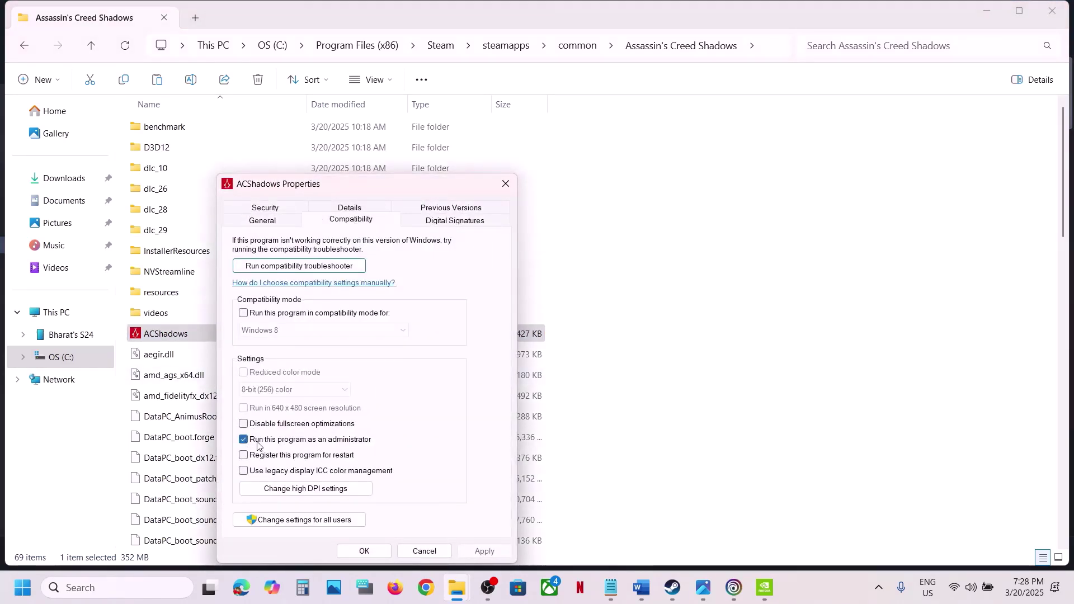
pyautogui.click(476, 551)
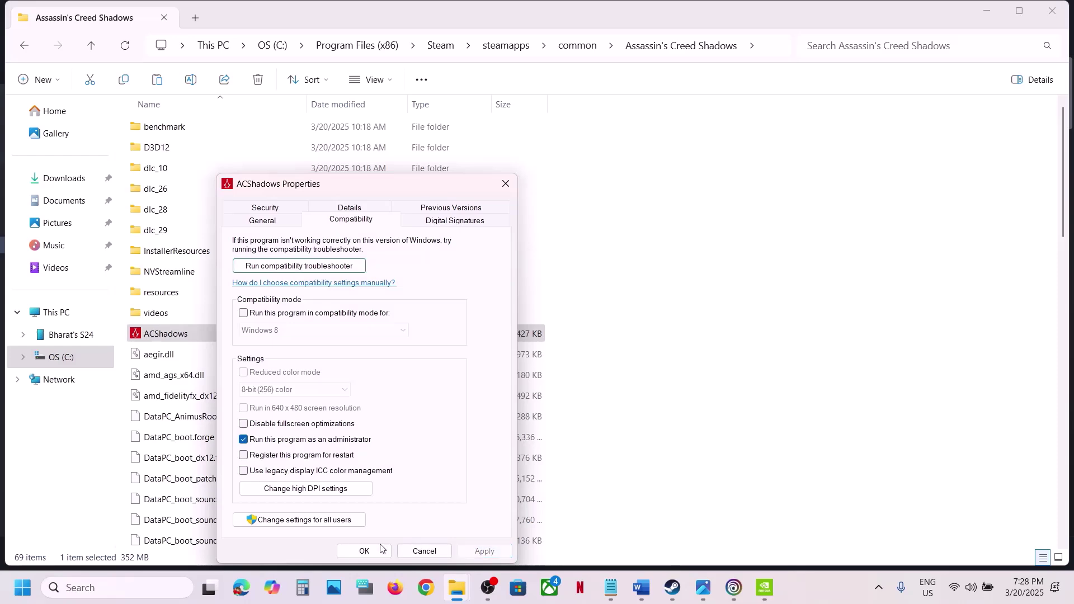
pyautogui.click(364, 550)
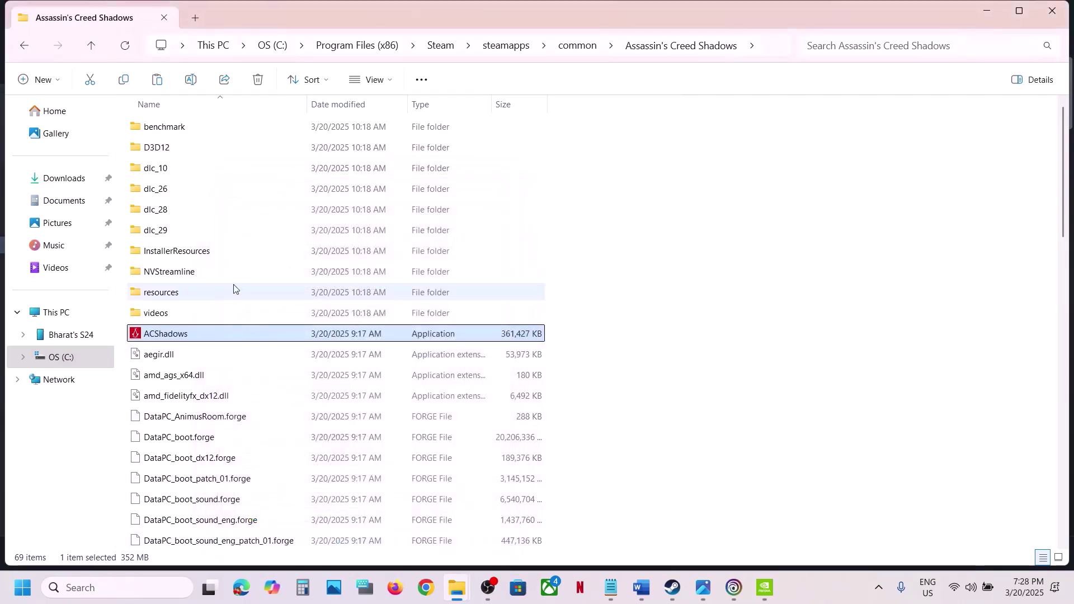
# - Return to the Word document and highlight the Step 5 clean graphics driver installation heading and its NVIDIA and AMD links
pyautogui.click(639, 589)
pyautogui.scroll(-3, 504, 484)
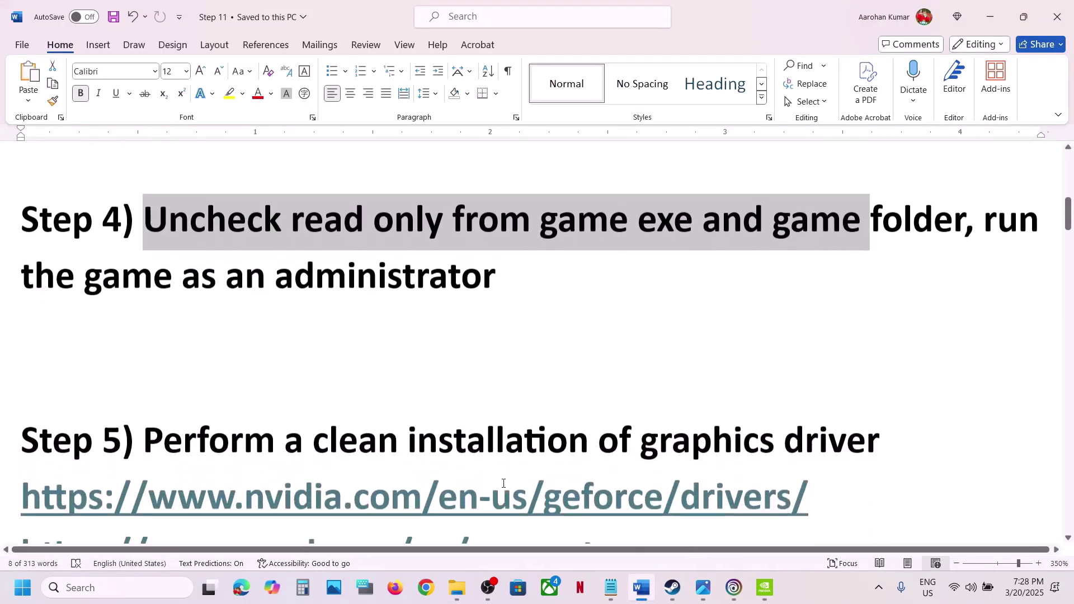
pyautogui.scroll(-2, 503, 483)
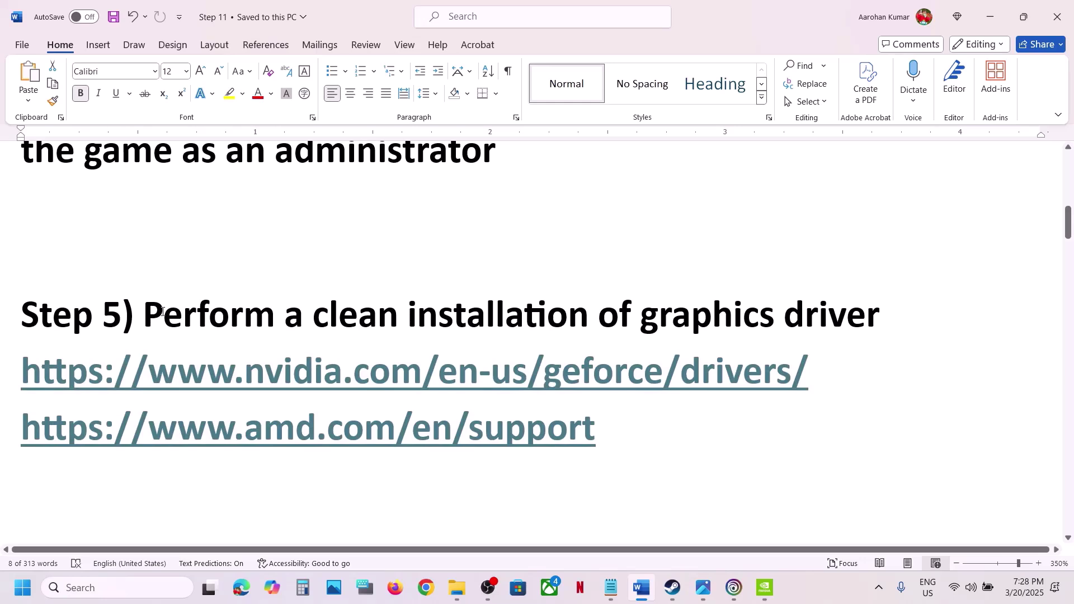
pyautogui.moveTo(163, 311); pyautogui.dragTo(889, 316)
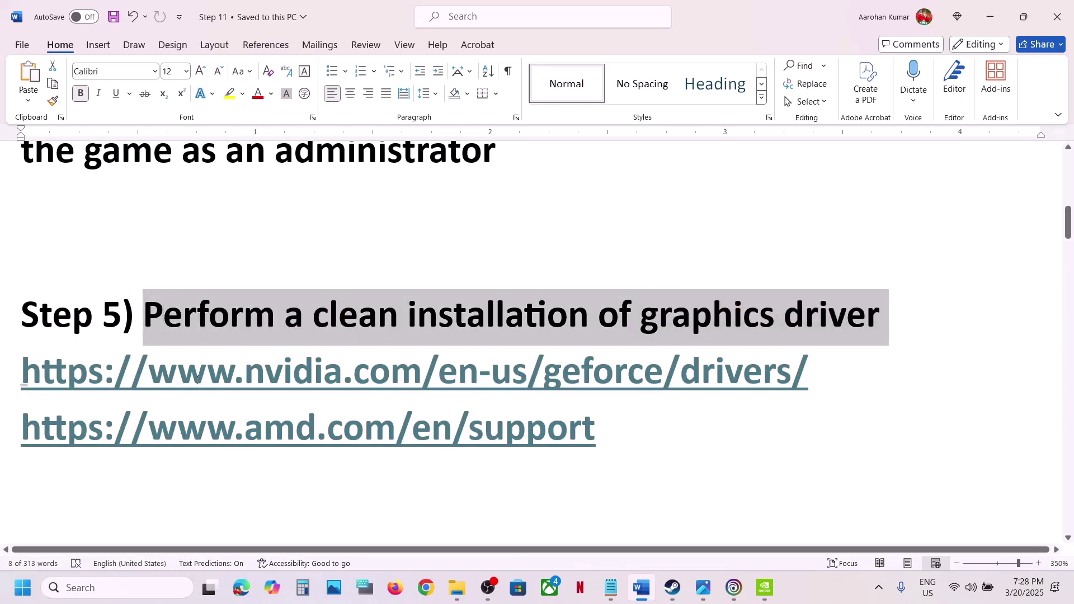
pyautogui.moveTo(197, 380); pyautogui.dragTo(623, 373)
pyautogui.moveTo(177, 429); pyautogui.dragTo(373, 438)
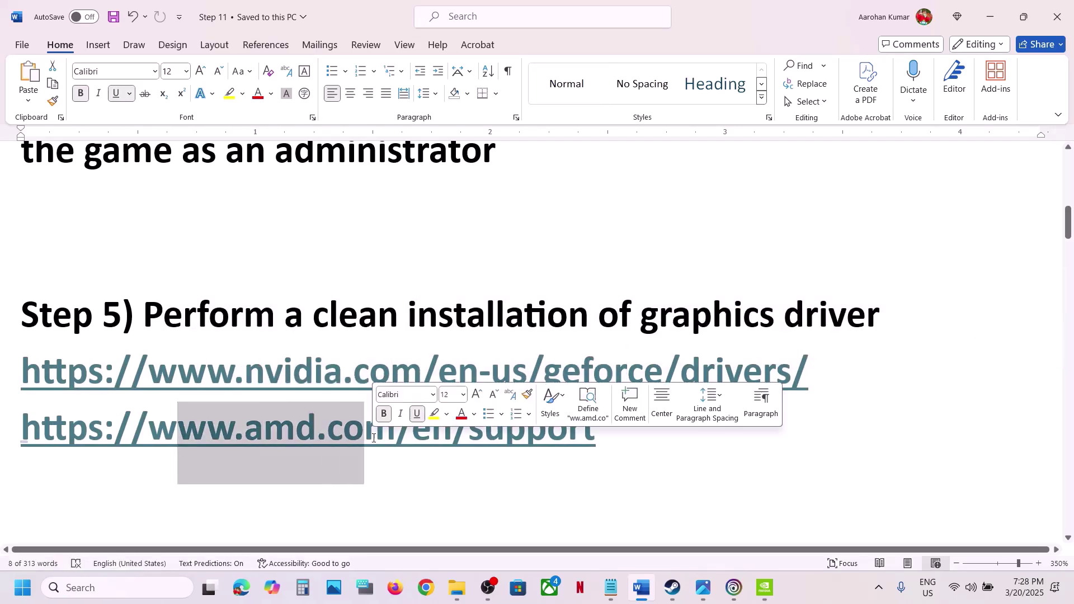
pyautogui.moveTo(205, 373); pyautogui.dragTo(562, 373)
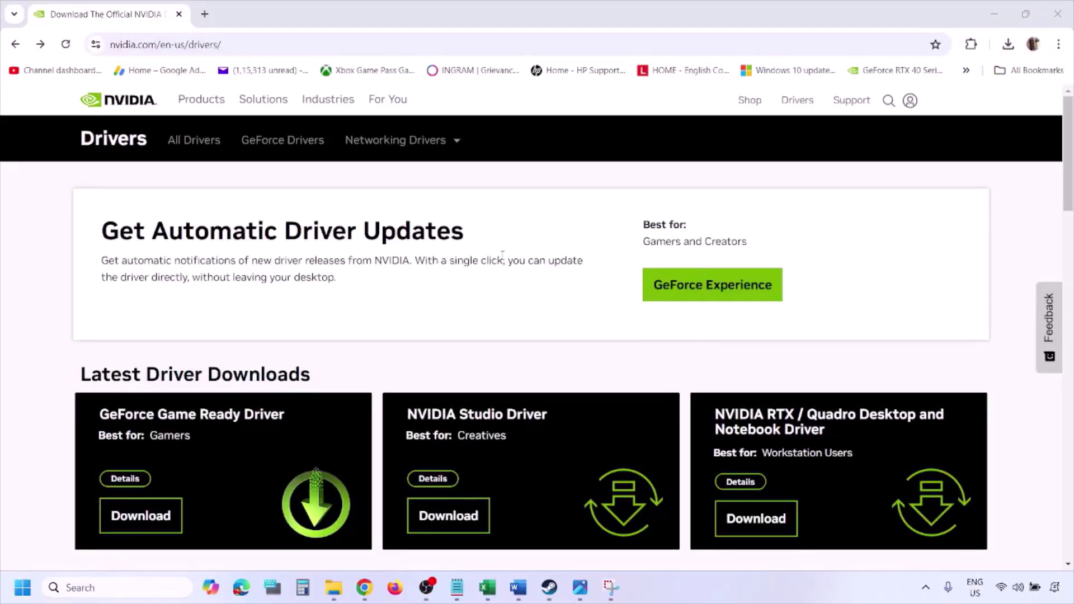
# - Search NVIDIA's drivers page for GeForce RTX 3050 Laptop GPU drivers with Windows 11 as the operating system
pyautogui.scroll(-8, 251, 342)
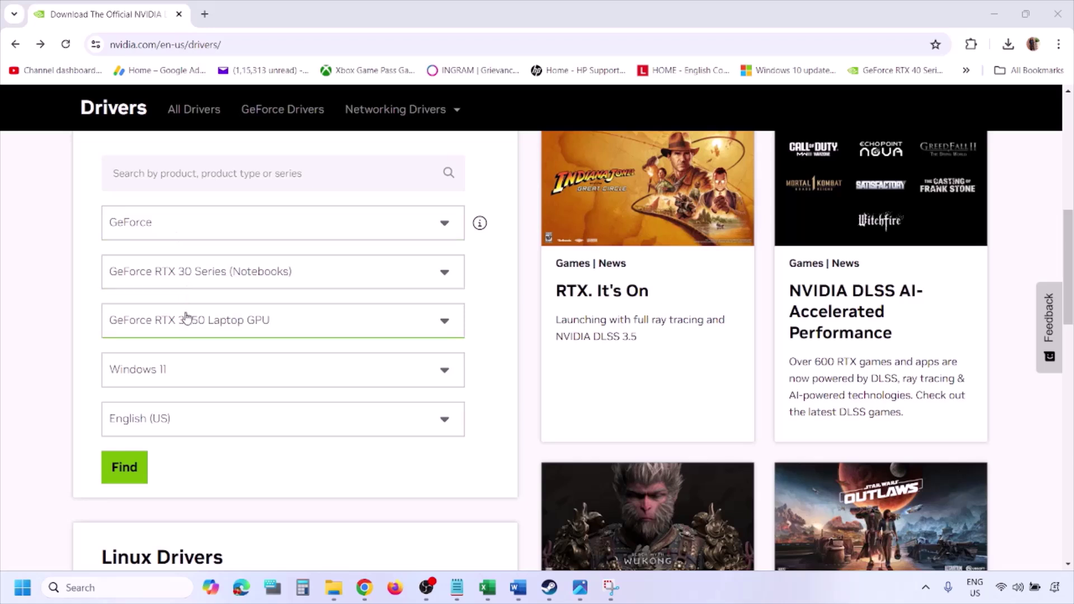
pyautogui.click(177, 372)
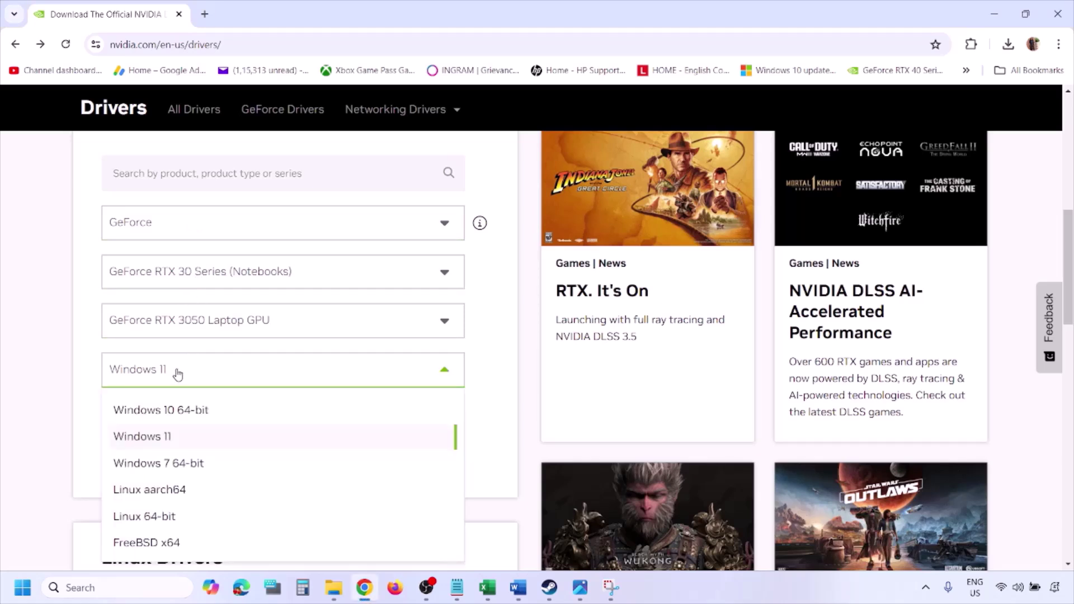
pyautogui.click(157, 442)
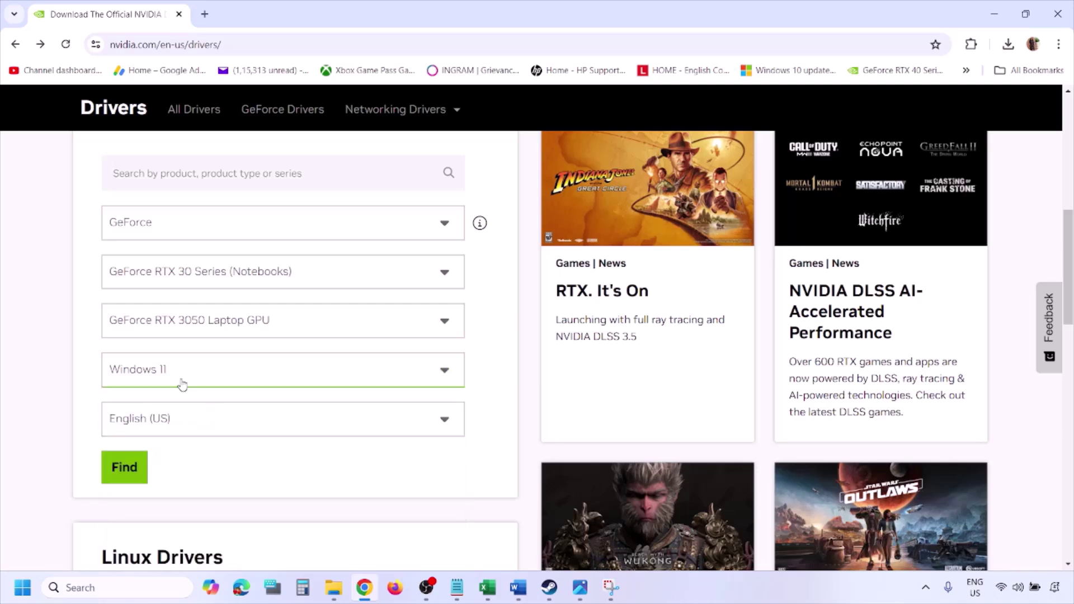
pyautogui.click(128, 470)
# - Switch to the Photos app and view 1.png with the driver results, followed by 2.png with the Game Ready Driver download page
pyautogui.moveTo(581, 594)
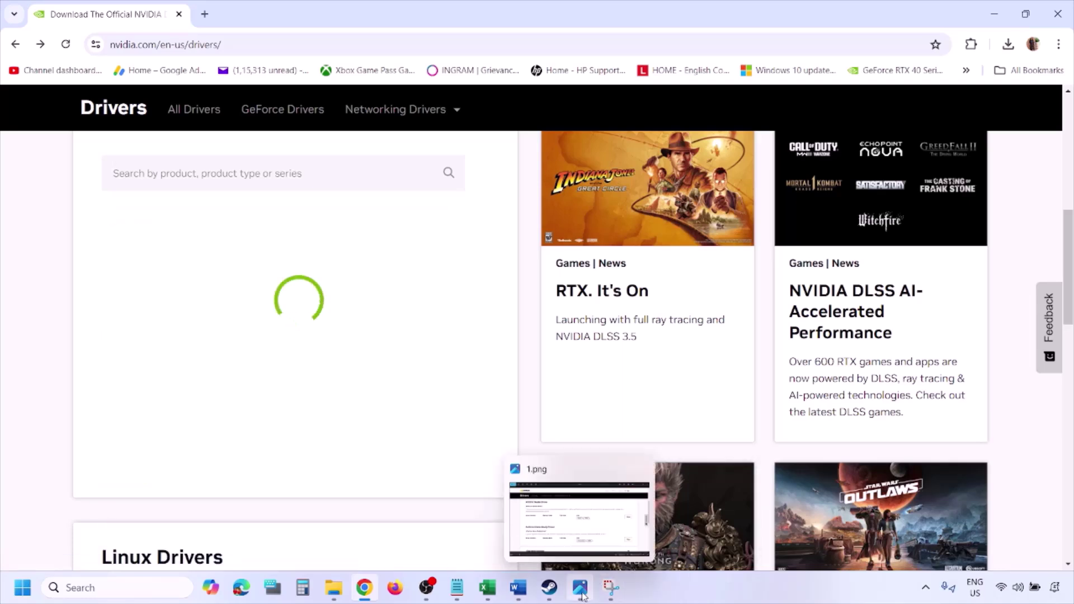
pyautogui.click(579, 517)
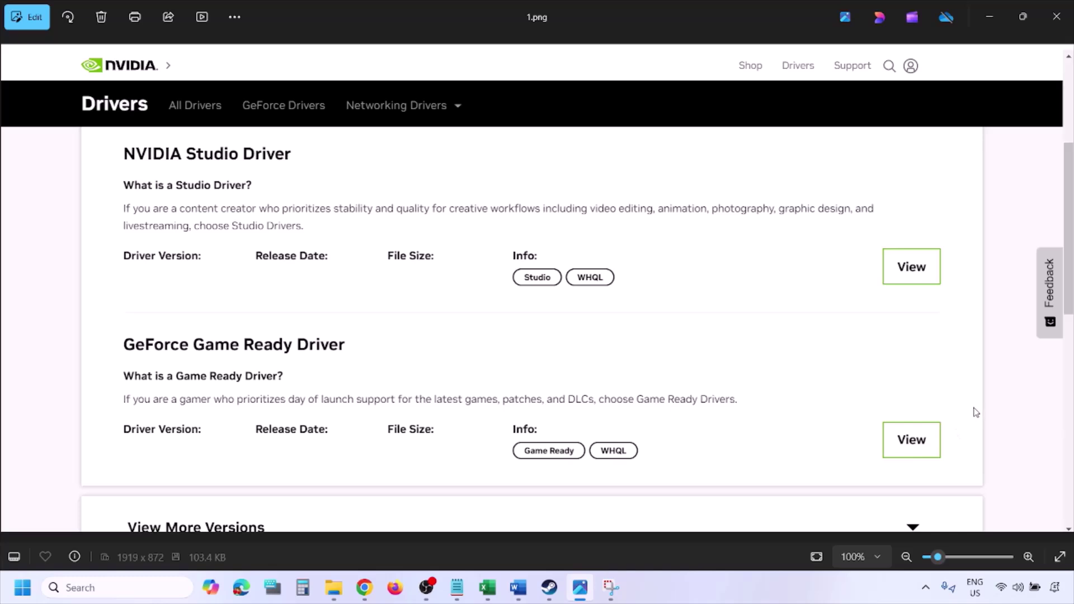
pyautogui.press('Right')
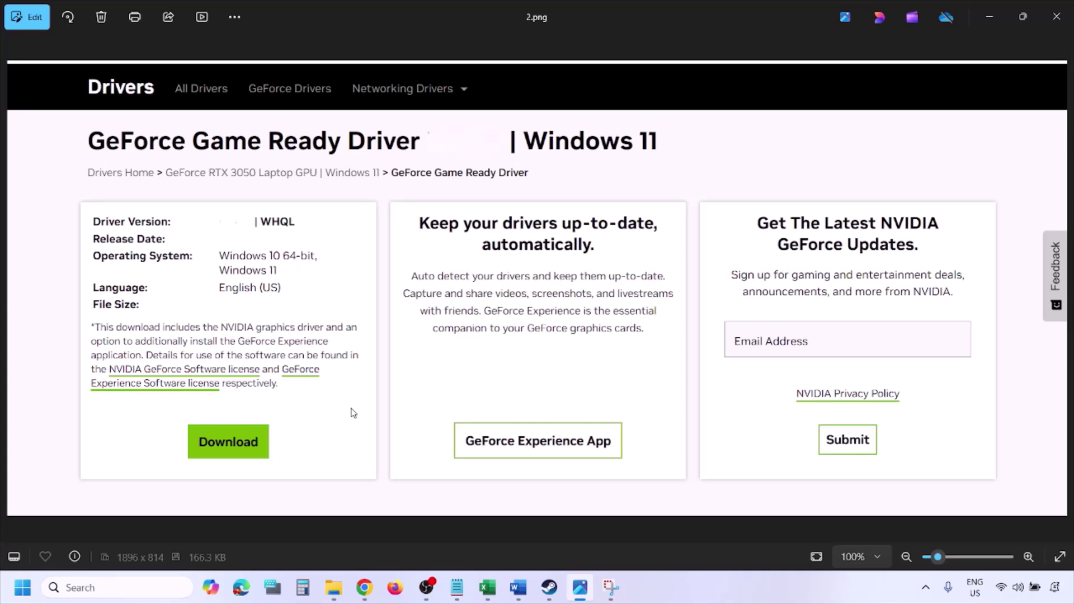
# - View the NVIDIA installer images 3.png, 4.png and 5.png, covering the license agreement, Custom (Advanced) installation and clean installation option
pyautogui.press('Right')
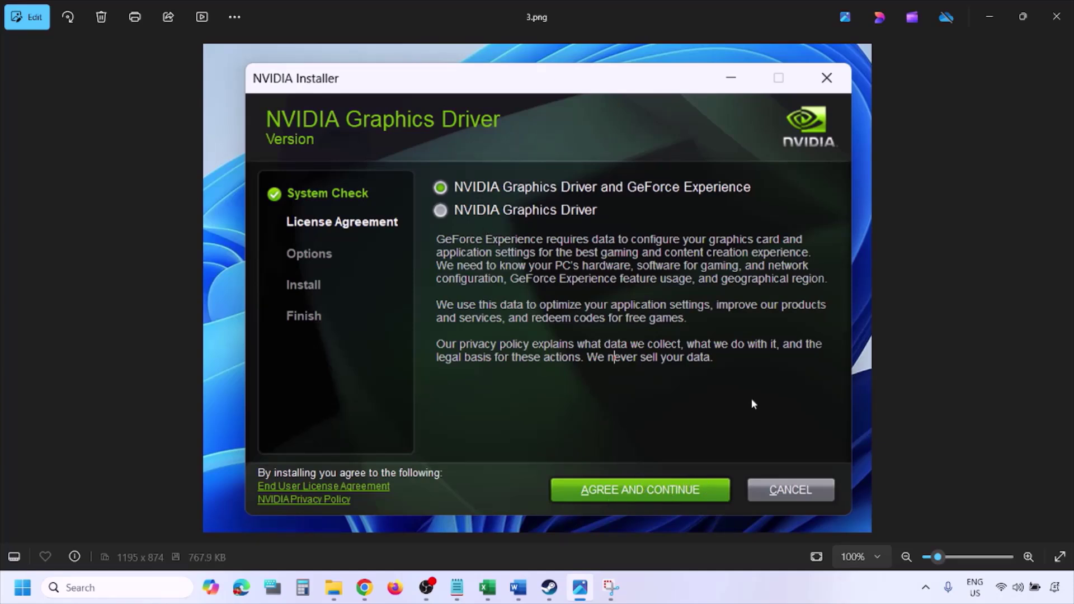
pyautogui.press('Right')
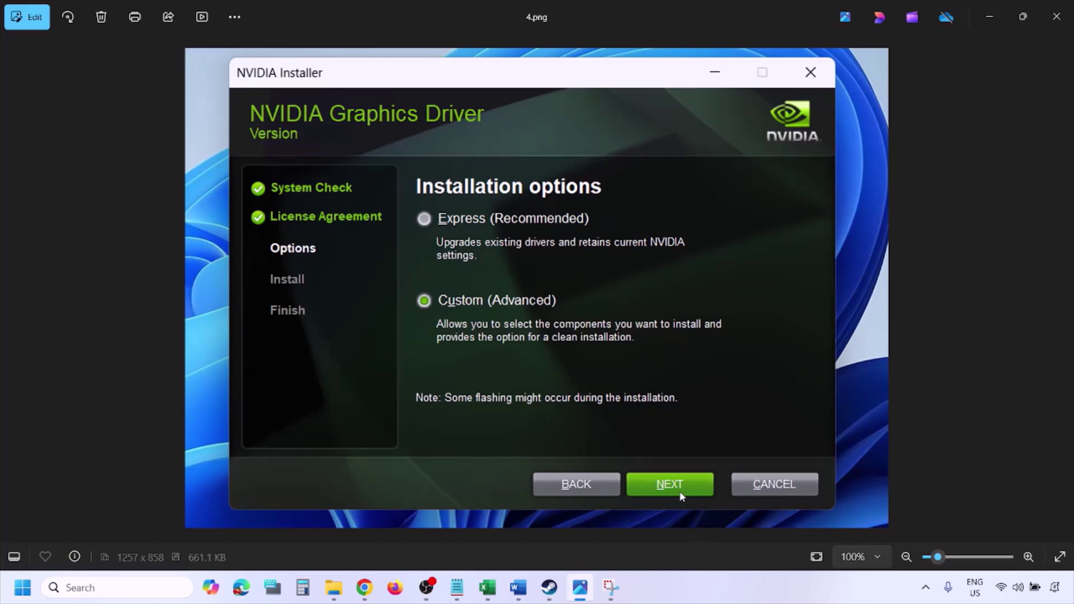
pyautogui.press('Right')
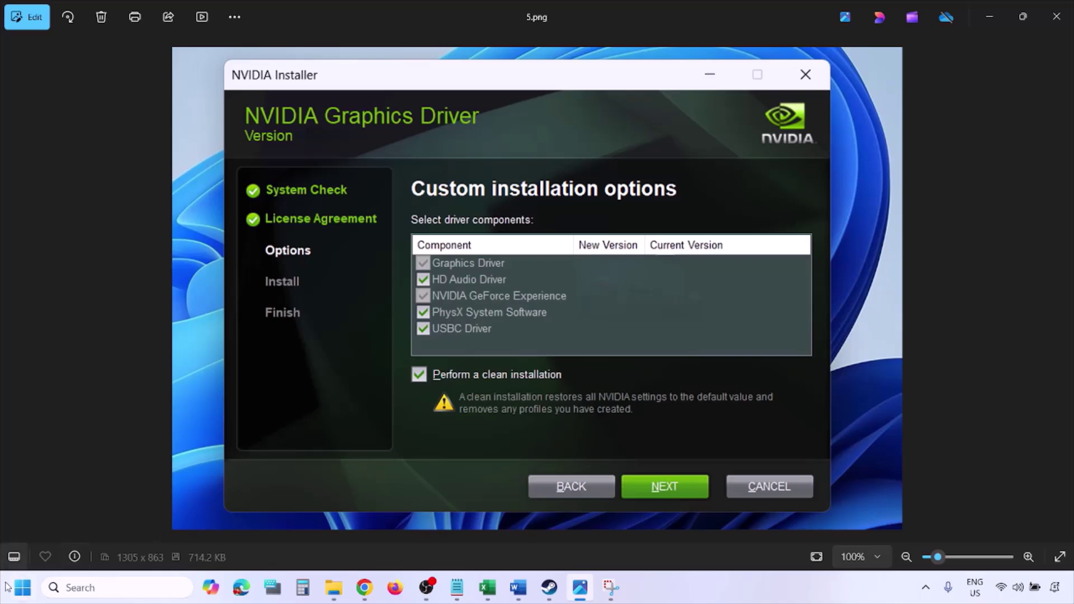
pyautogui.click(22, 587)
pyautogui.click(407, 539)
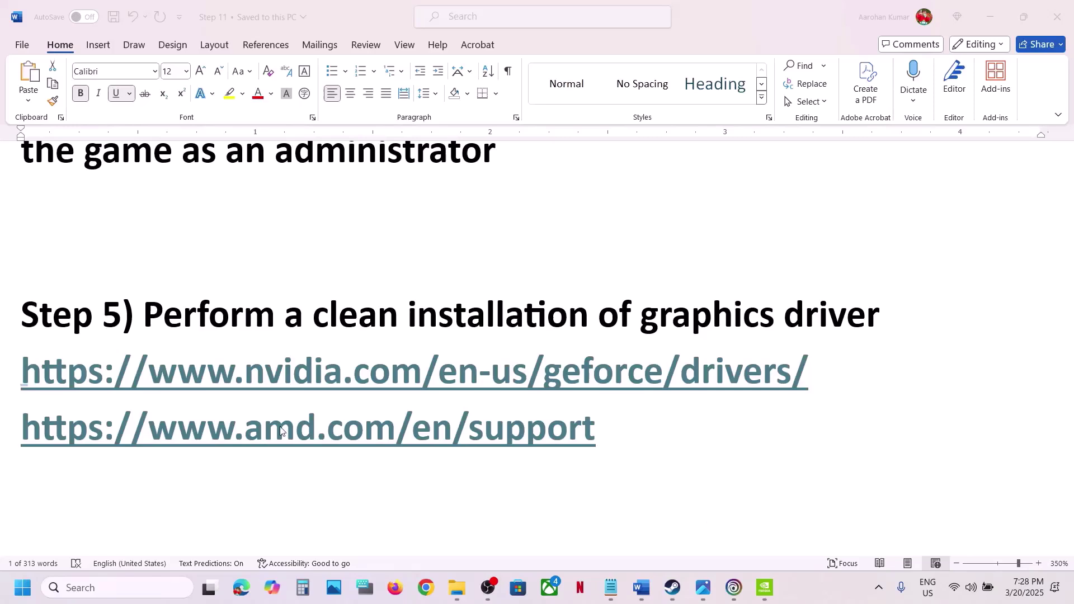
# - Highlight the AMD support link under Step 5 in the Word document
pyautogui.click(205, 442)
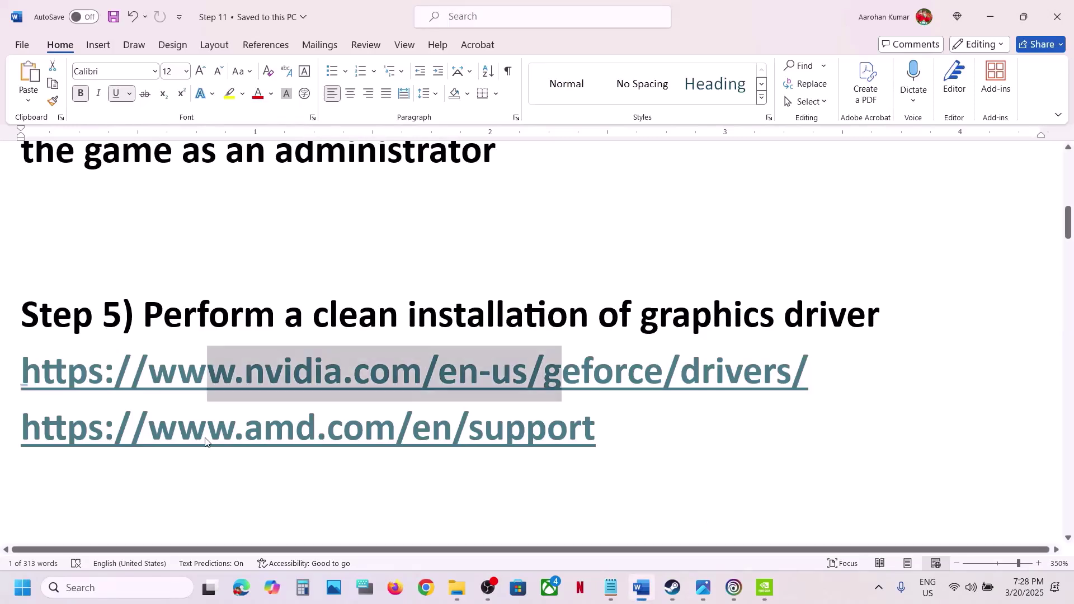
pyautogui.moveTo(134, 432); pyautogui.dragTo(551, 439)
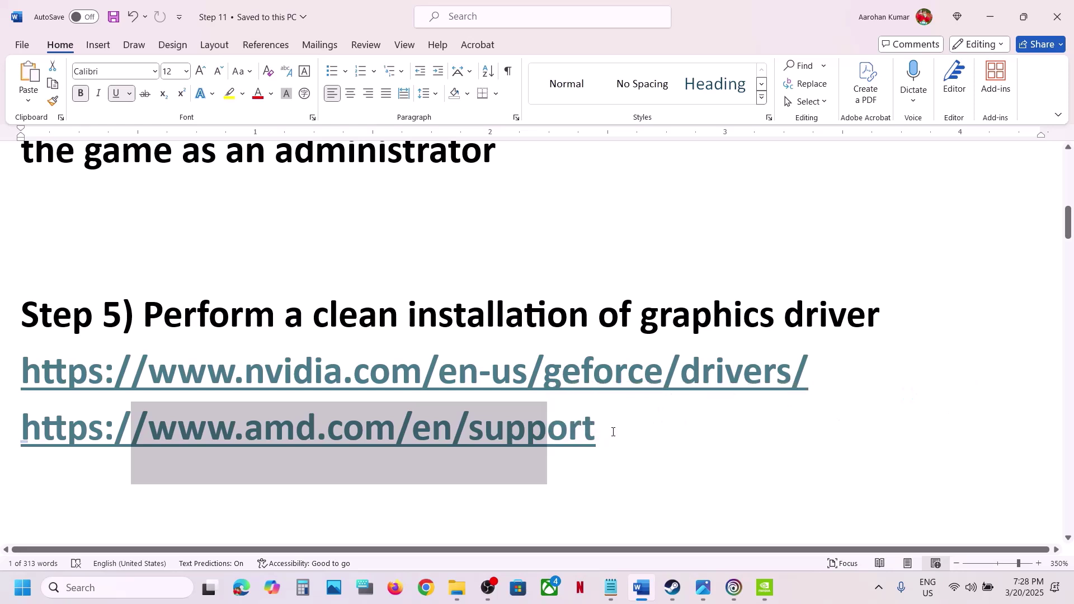
pyautogui.moveTo(611, 432); pyautogui.dragTo(54, 438)
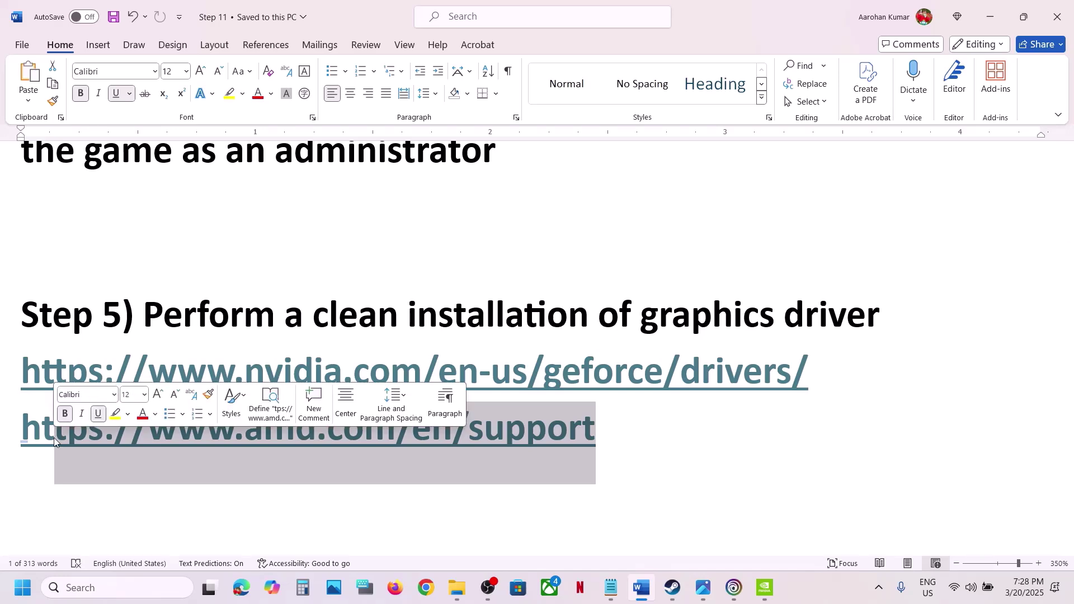
# - Copy the word "graphics" from the Step 6 heading, search Windows for it, and open Graphics settings
pyautogui.scroll(-3, 54, 442)
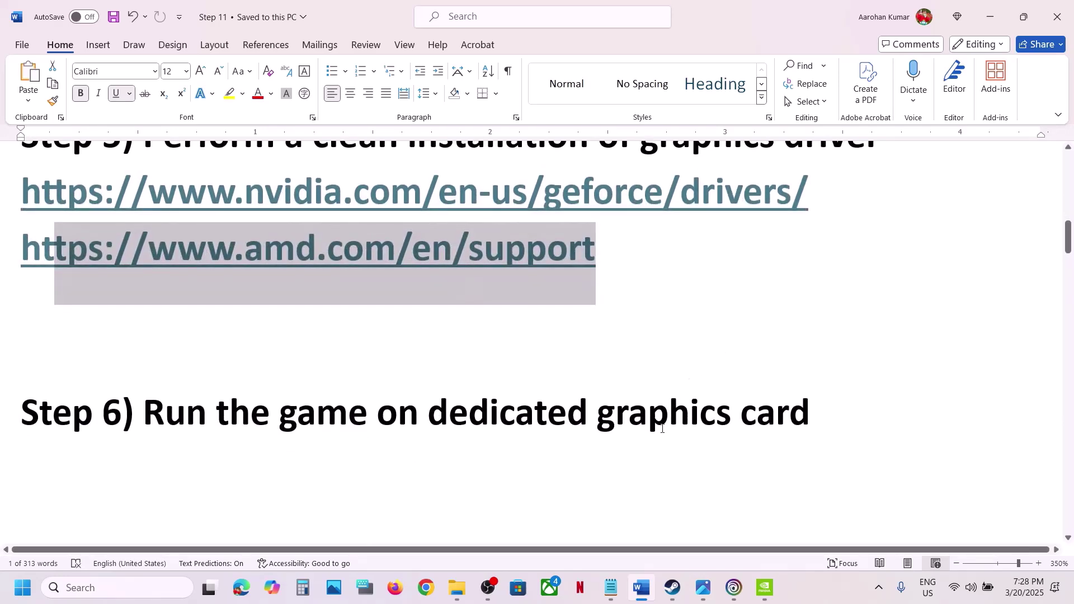
pyautogui.doubleClick(662, 428)
pyautogui.hotkey('ctrl', 'c')
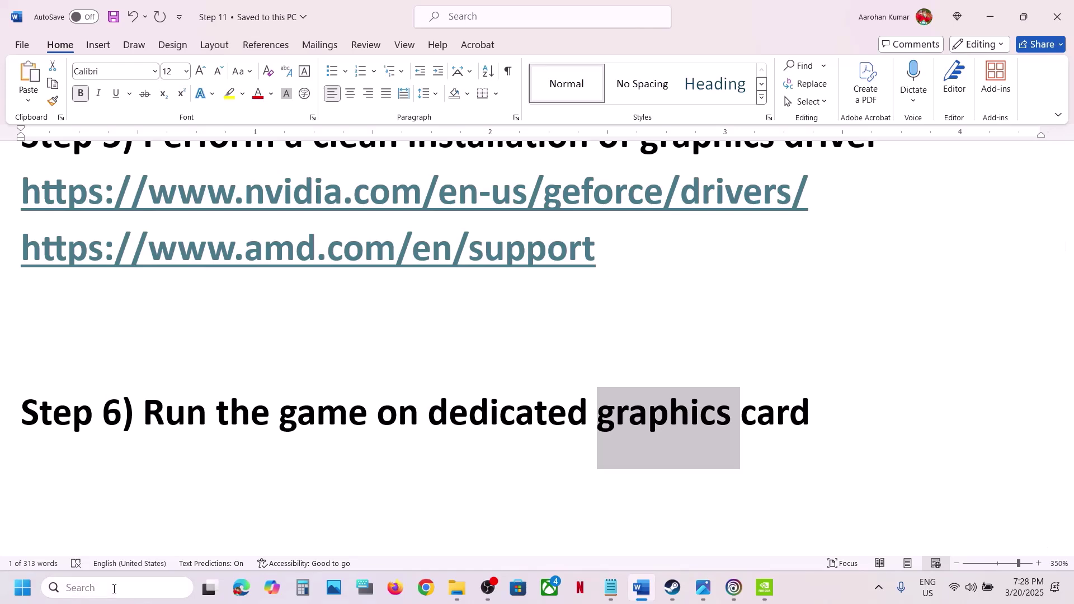
pyautogui.click(113, 589)
pyautogui.hotkey('ctrl', 'v')
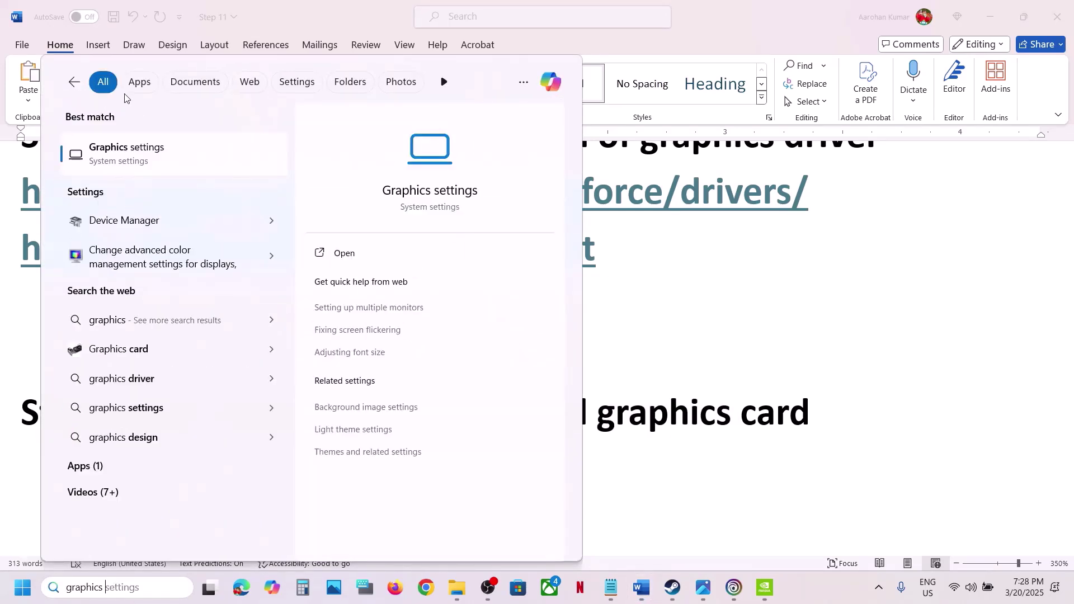
pyautogui.click(129, 149)
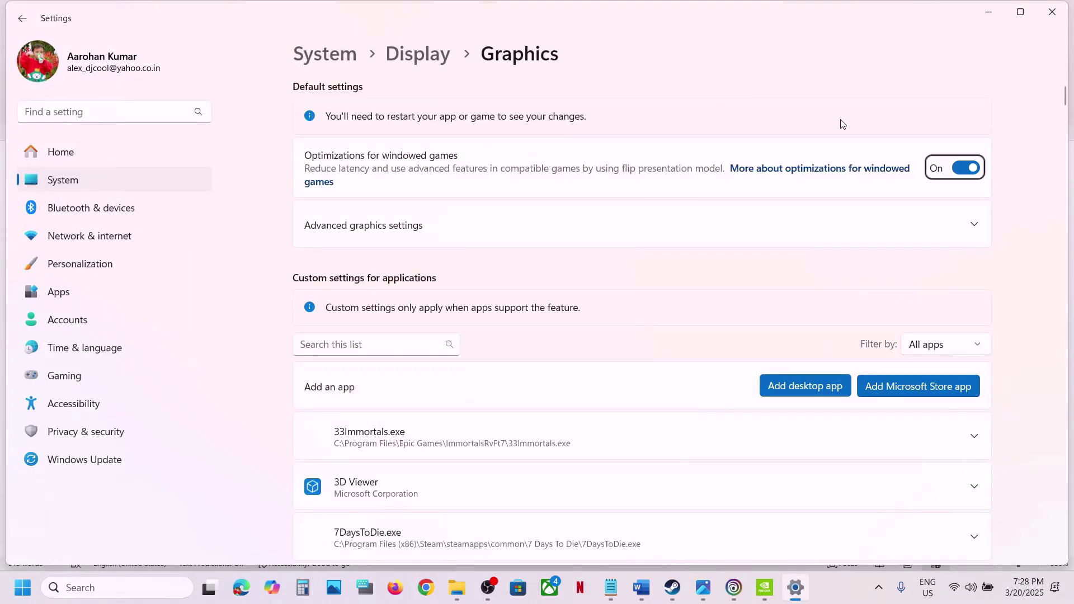
# - Add the ACShadows application from C:\Program Files (x86)\Steam\steamapps\common\Assassin's Creed Shadows as a desktop app in the custom graphics settings
pyautogui.click(805, 386)
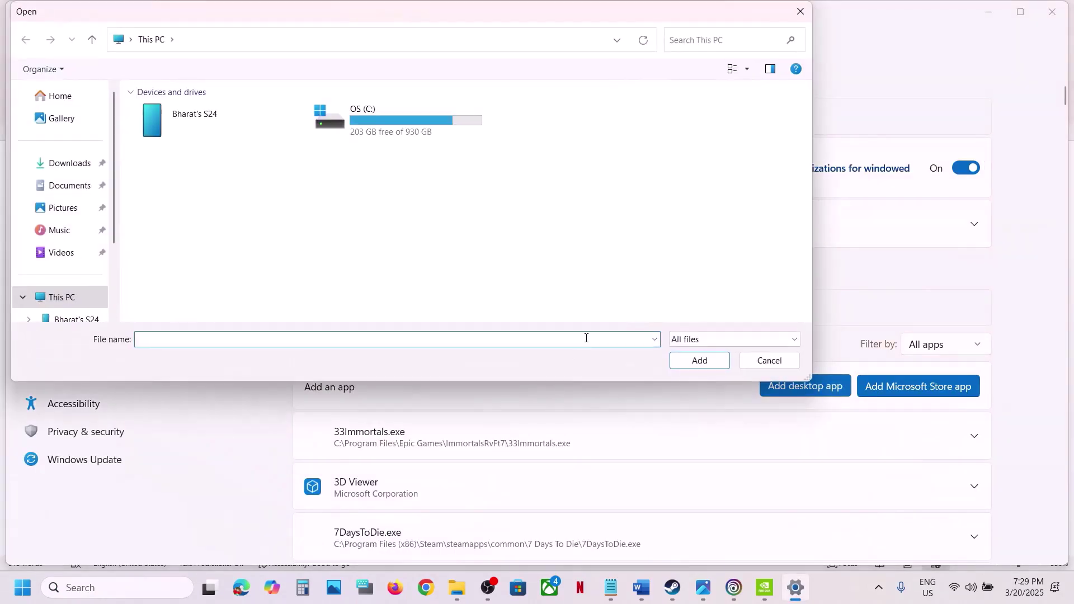
pyautogui.doubleClick(403, 144)
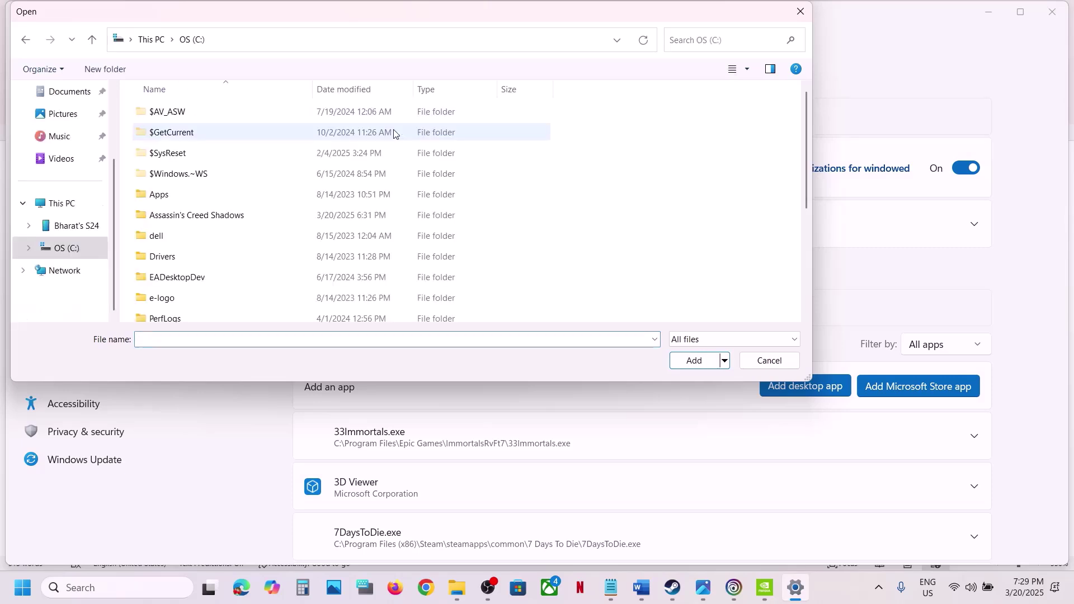
pyautogui.scroll(-3, 267, 148)
pyautogui.doubleClick(212, 169)
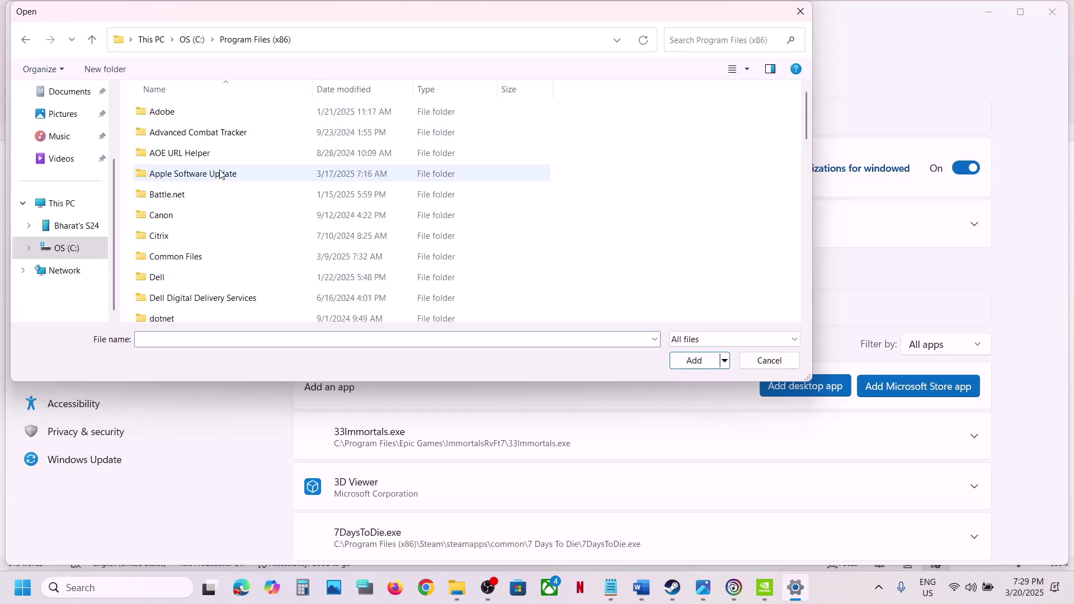
pyautogui.scroll(-5, 215, 168)
pyautogui.scroll(-1, 227, 230)
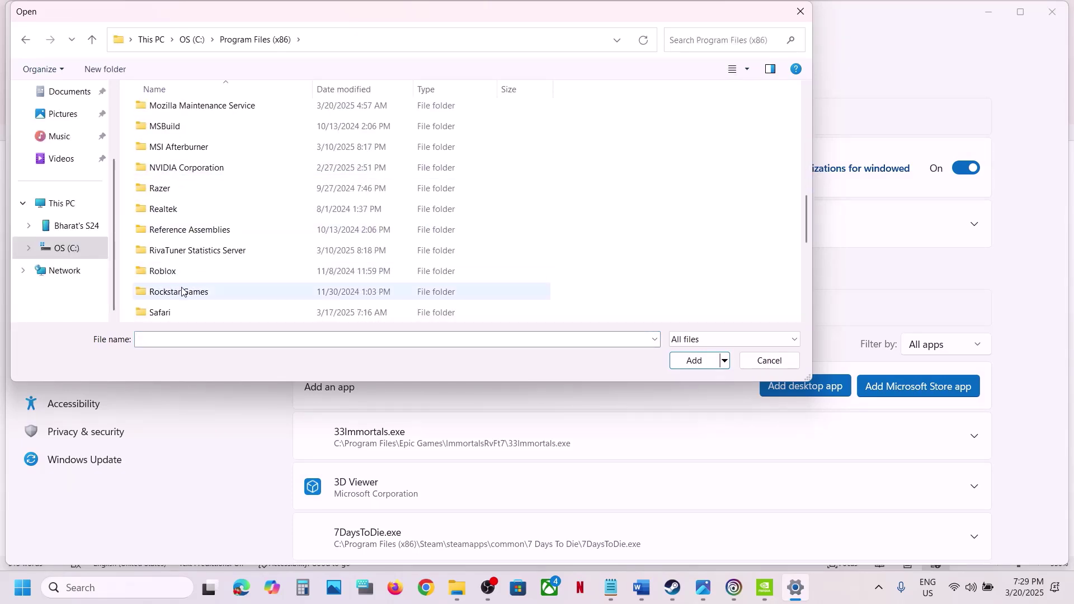
pyautogui.scroll(-1, 178, 300)
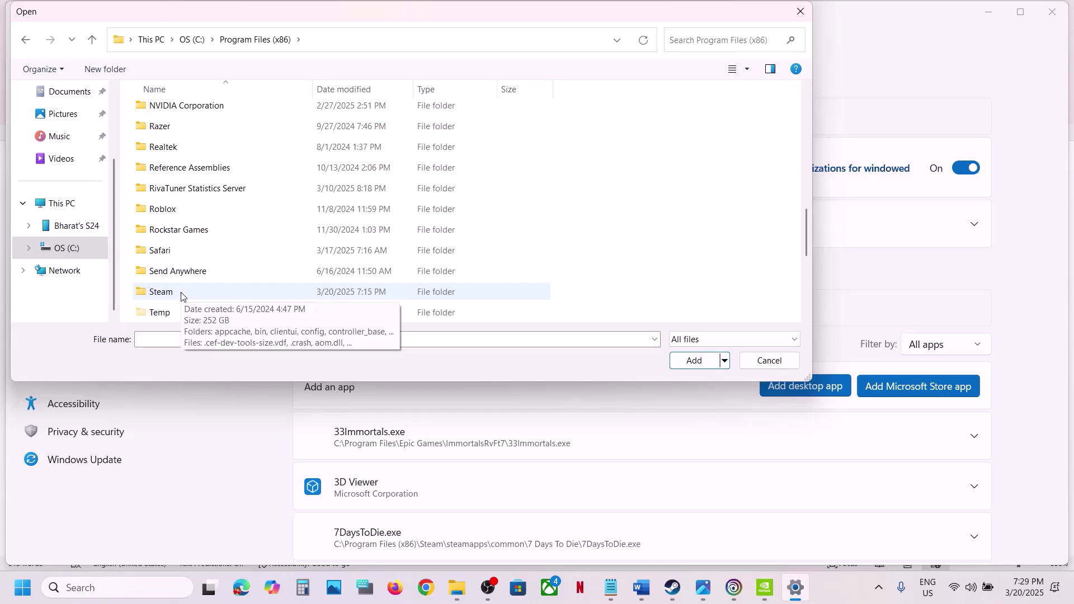
pyautogui.doubleClick(181, 293)
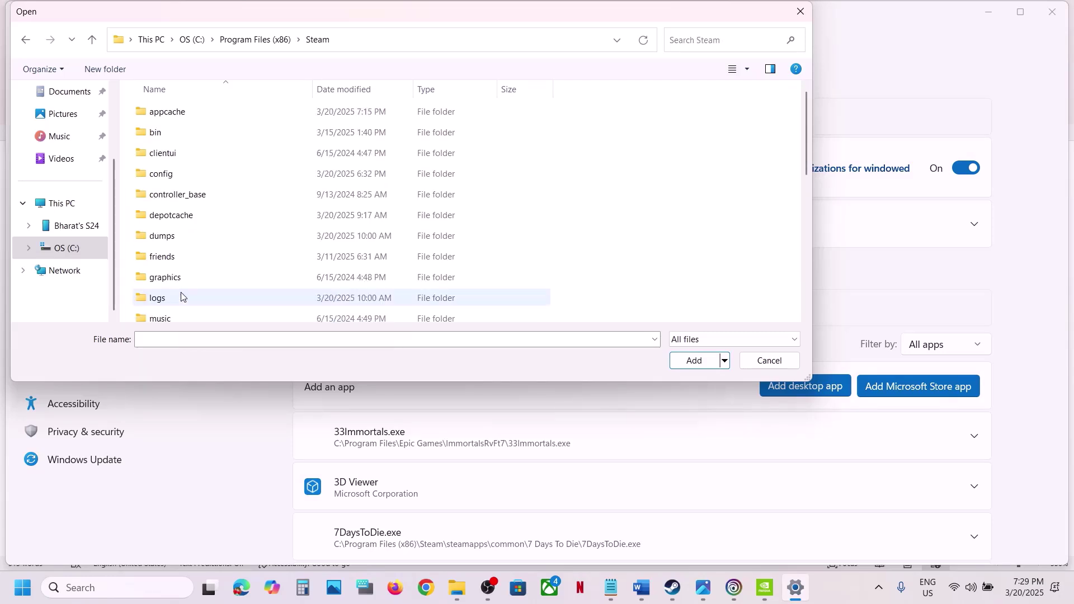
pyautogui.scroll(-3, 217, 204)
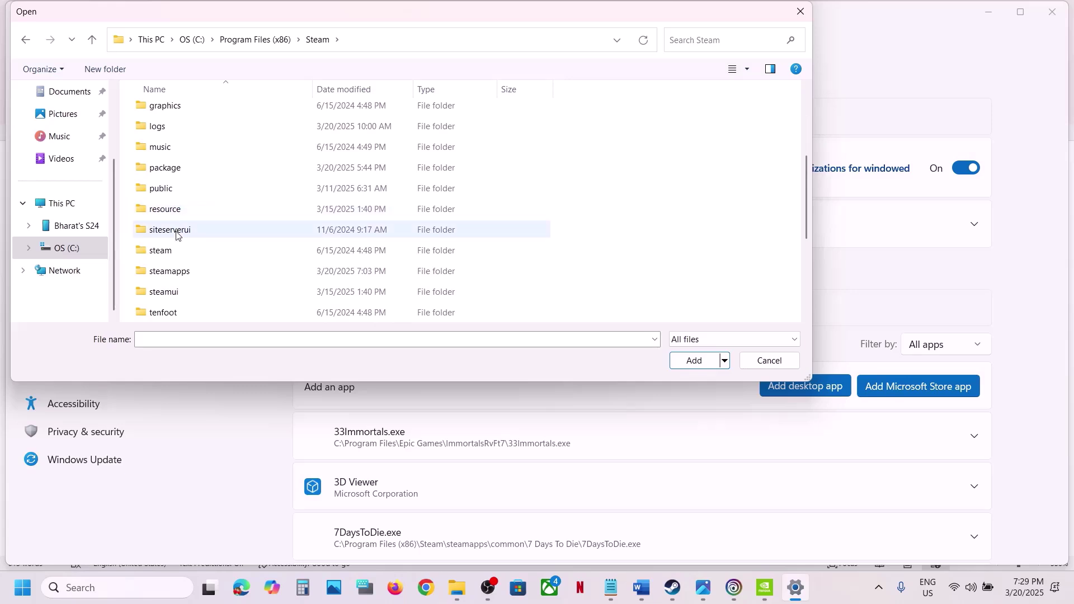
pyautogui.doubleClick(175, 273)
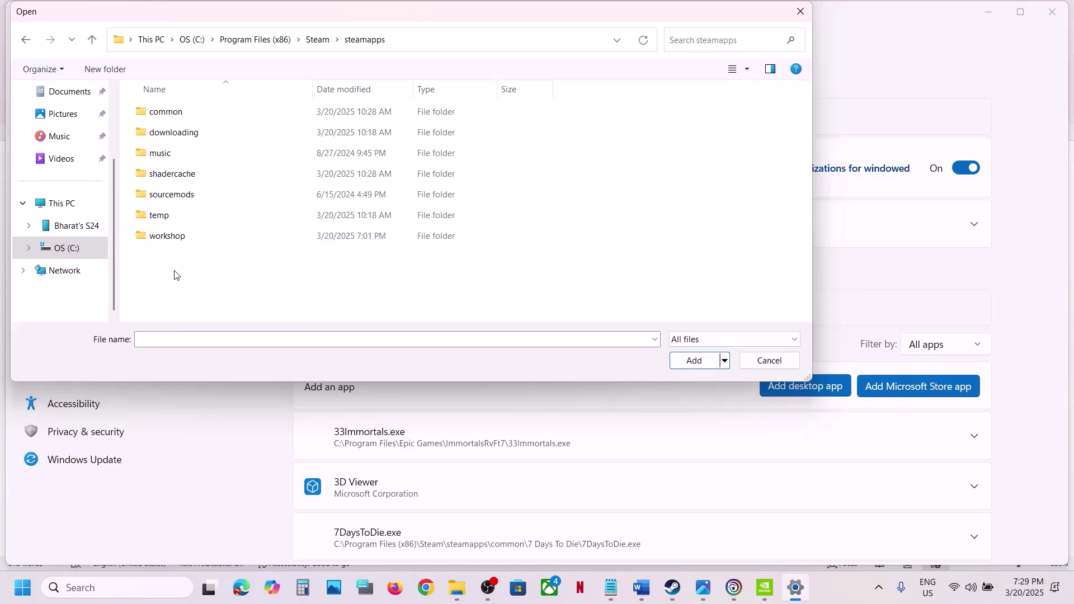
pyautogui.doubleClick(187, 113)
pyautogui.doubleClick(213, 116)
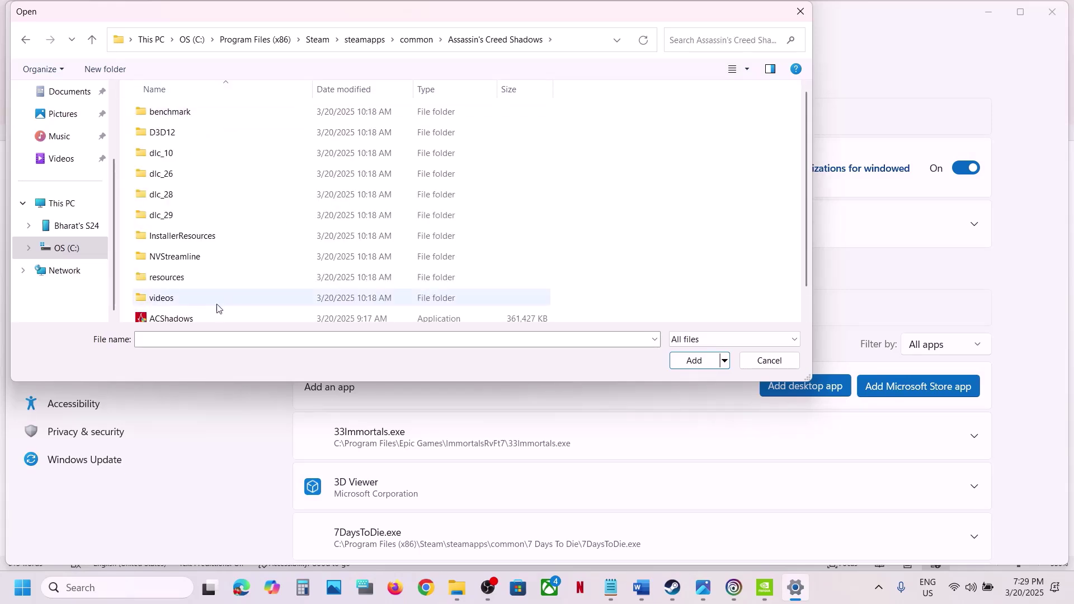
pyautogui.click(189, 317)
pyautogui.click(694, 362)
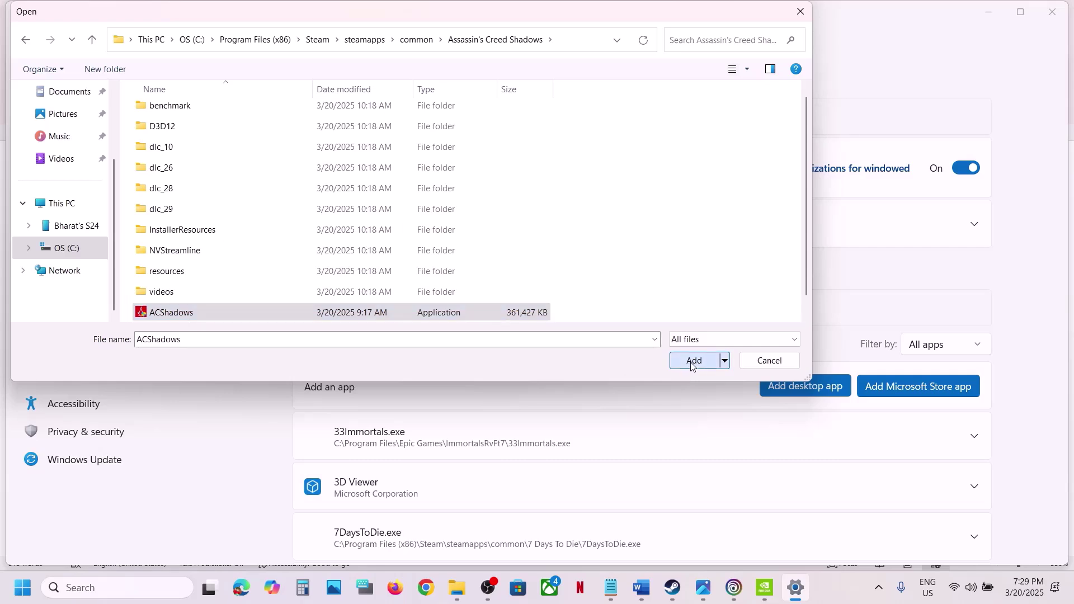
# - Set the ACShadows GPU preference to High Performance (NVIDIA GeForce RTX 3050 Laptop GPU) and close Settings
pyautogui.scroll(-3, 554, 425)
pyautogui.scroll(-1, 552, 425)
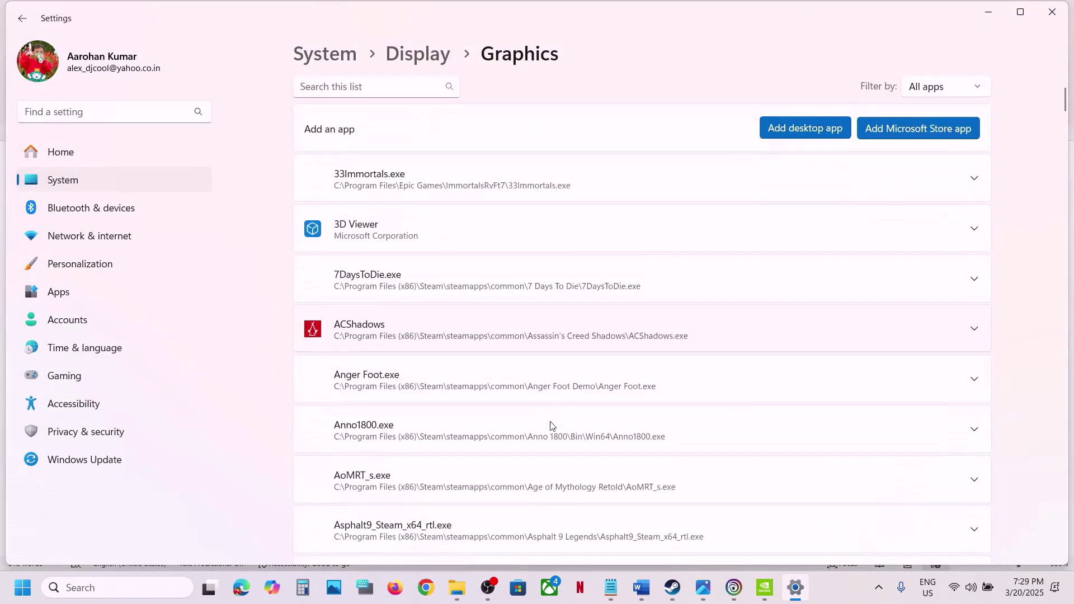
pyautogui.click(481, 335)
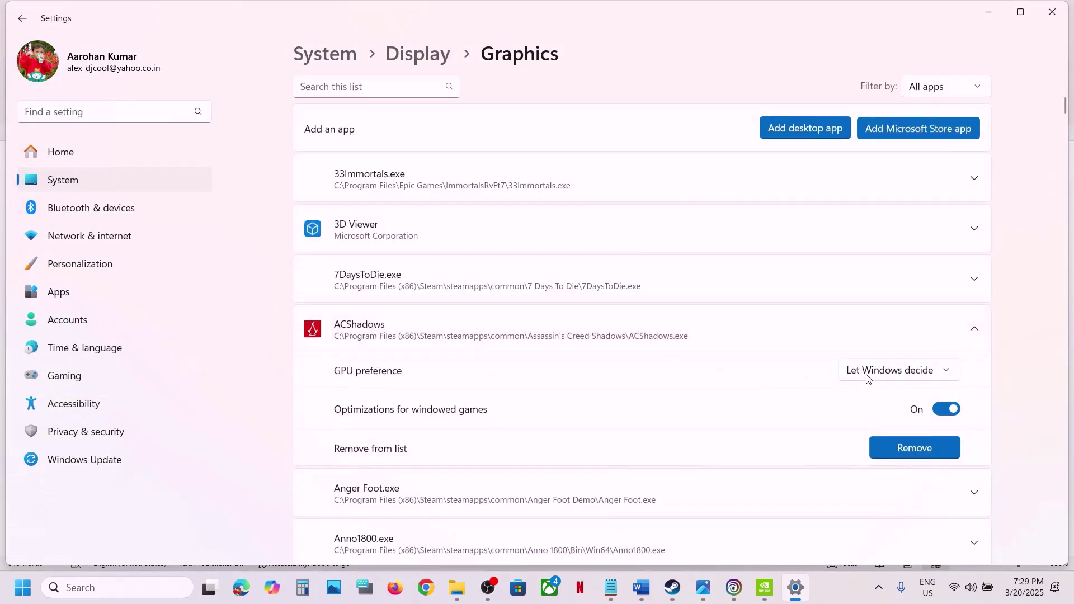
pyautogui.click(899, 371)
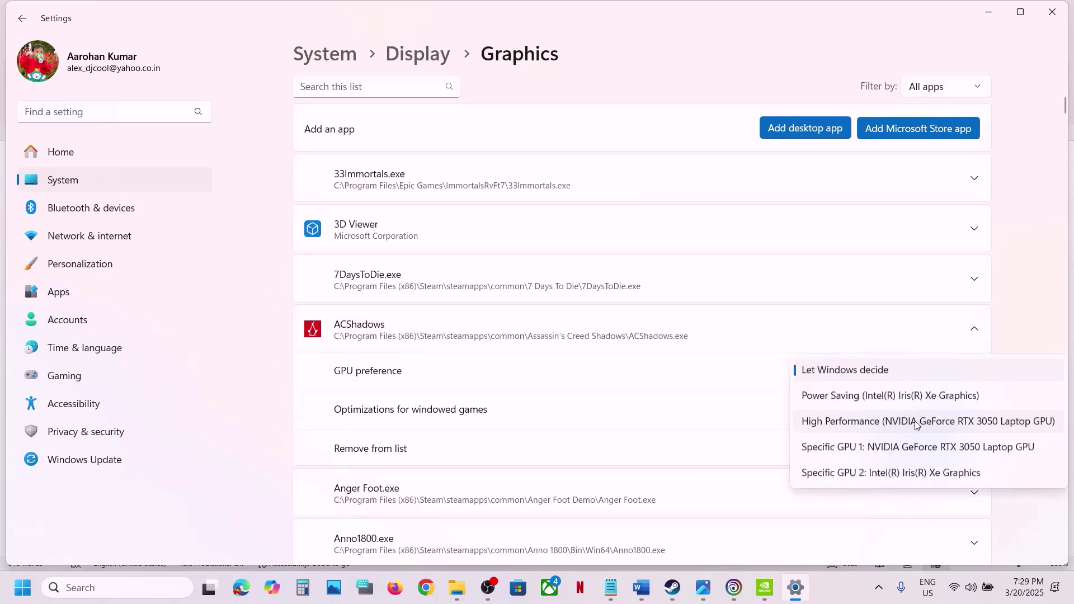
pyautogui.click(915, 424)
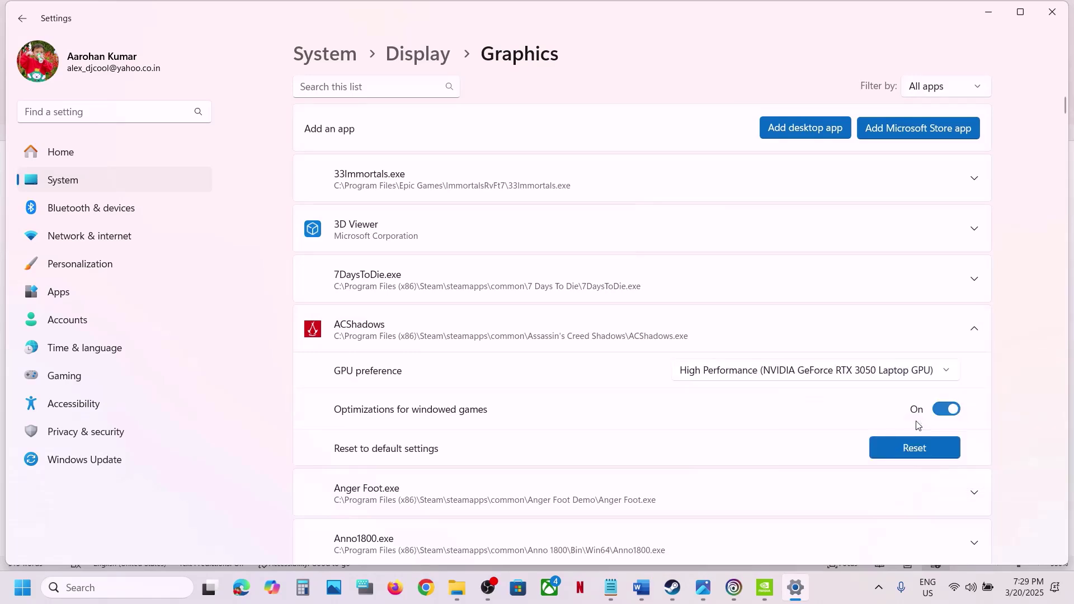
pyautogui.click(1065, 7)
# - Go to Step 7 in the Word document and highlight its heading about rolling back to graphics driver 572.70
pyautogui.scroll(-1, 479, 390)
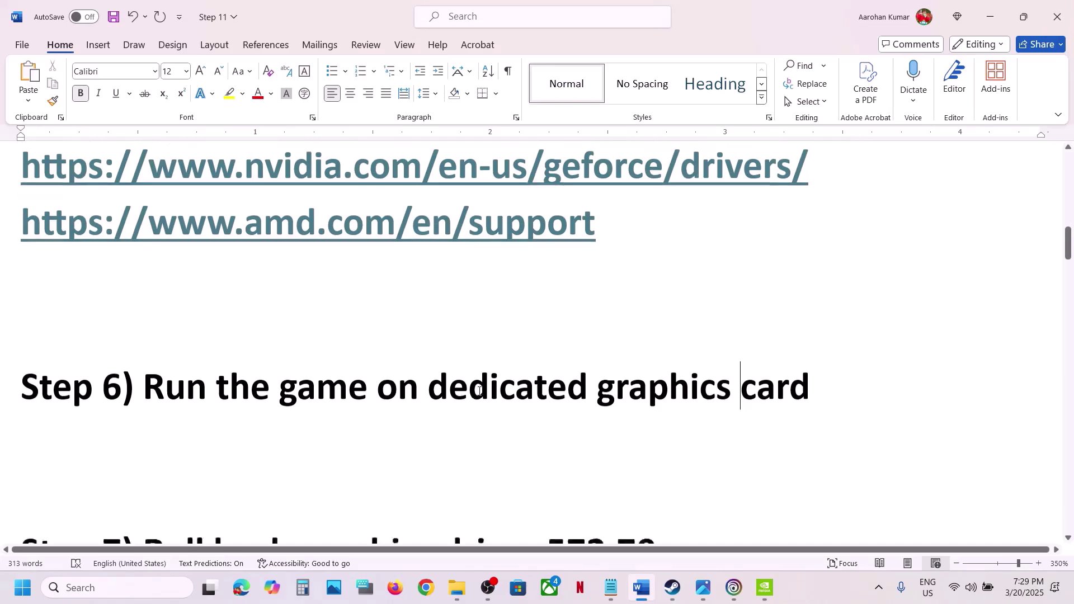
pyautogui.scroll(-3, 479, 390)
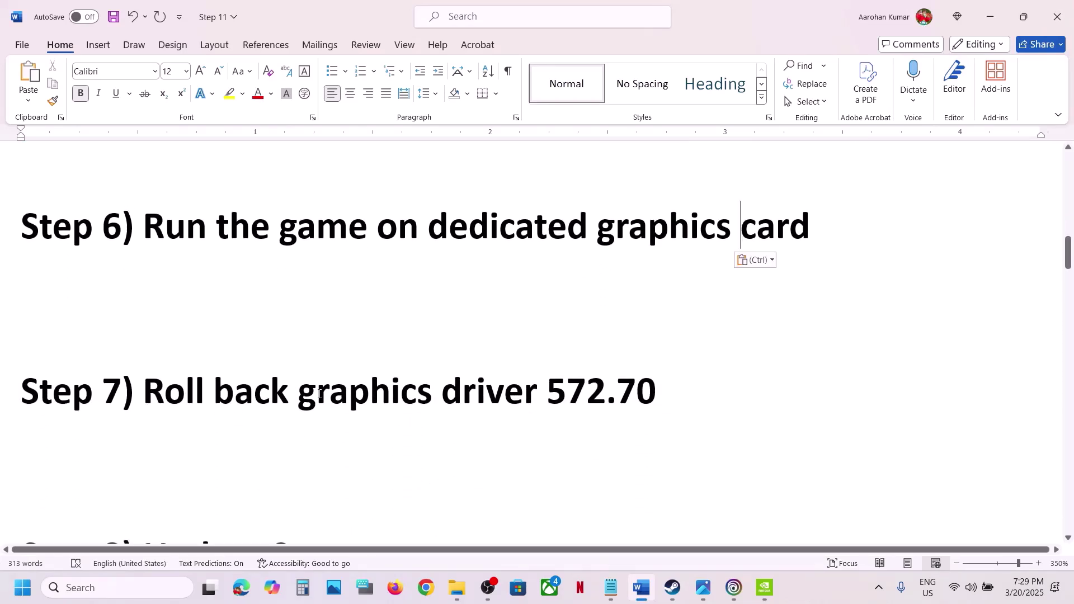
pyautogui.moveTo(319, 394); pyautogui.dragTo(648, 392)
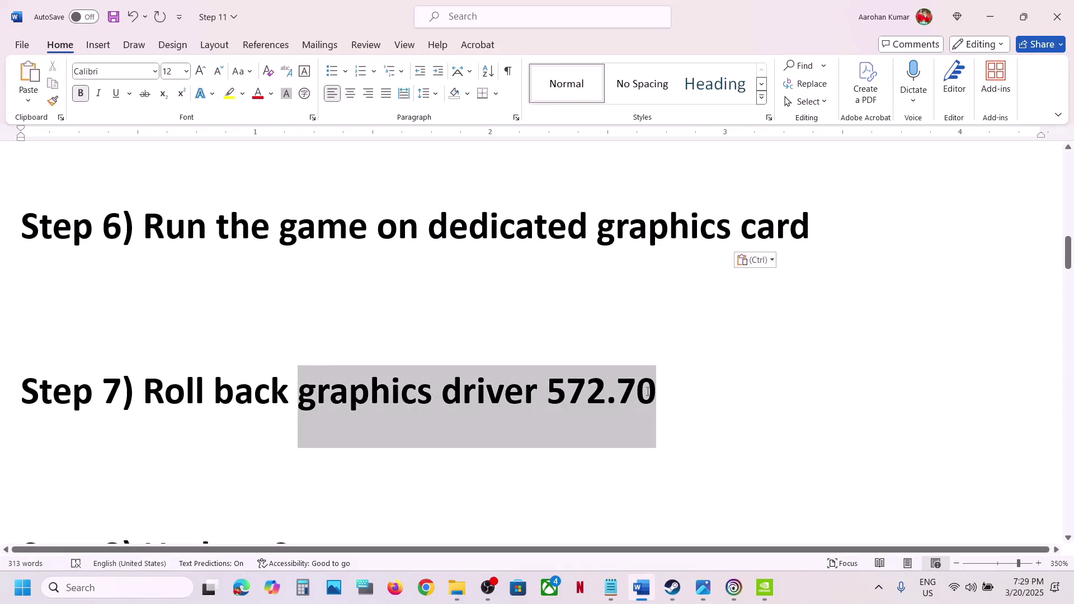
pyautogui.click(235, 428)
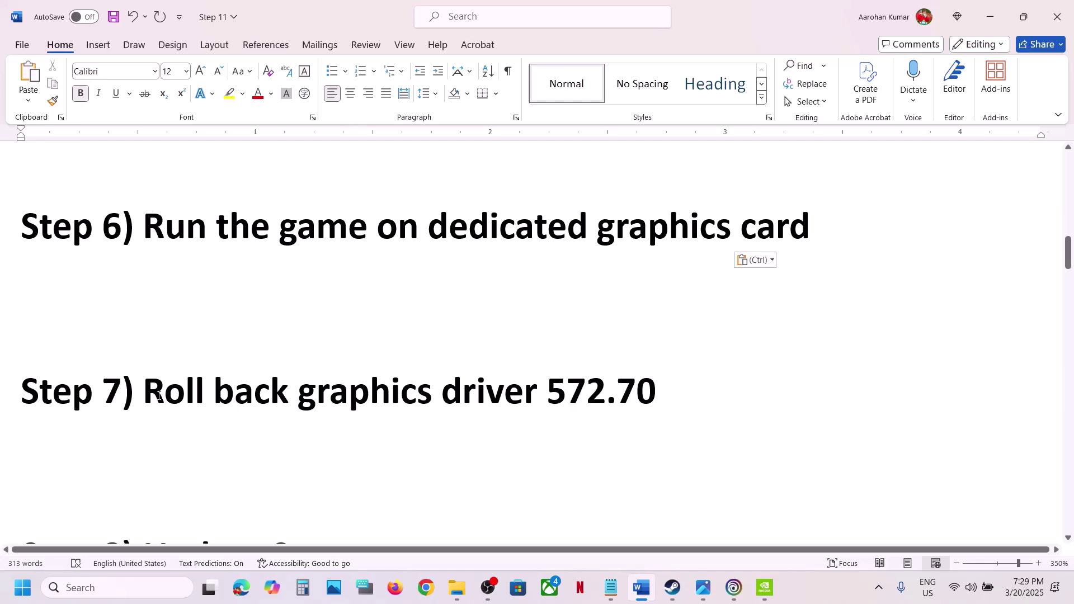
pyautogui.moveTo(158, 396); pyautogui.dragTo(542, 395)
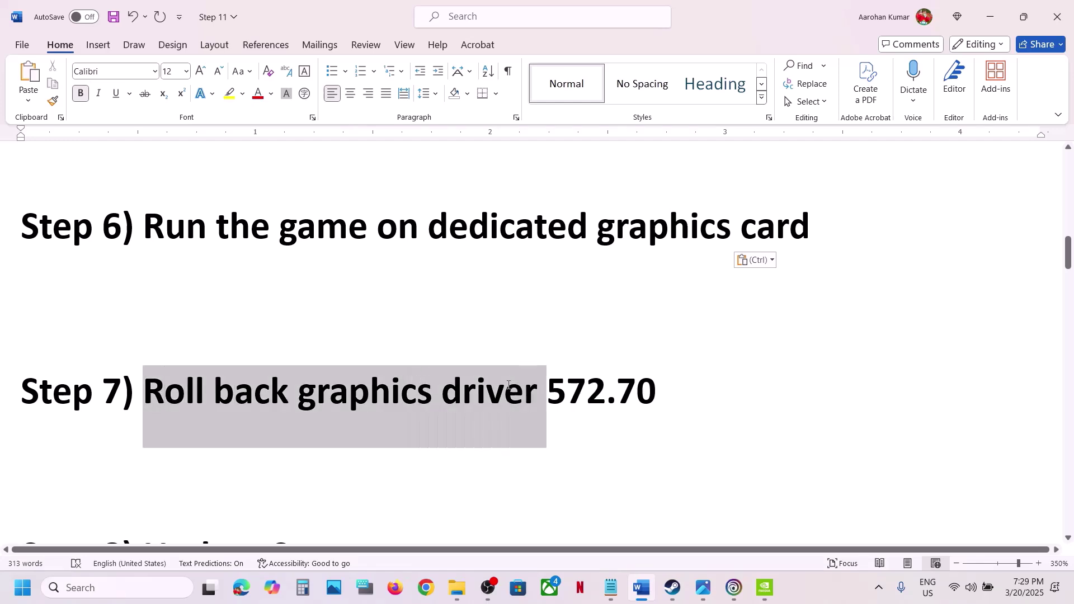
pyautogui.click(345, 420)
# - Copy the NVIDIA drivers link from Step 5 and open it in Chrome at the Manual Driver Search form
pyautogui.scroll(5, 435, 414)
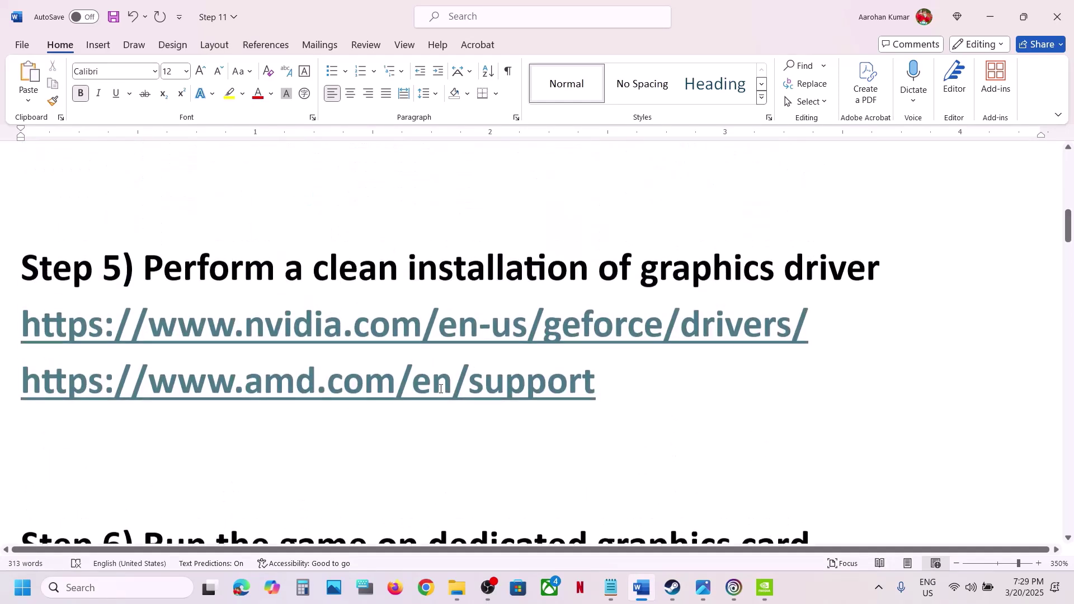
pyautogui.tripleClick(835, 313)
pyautogui.hotkey('ctrl', 'c')
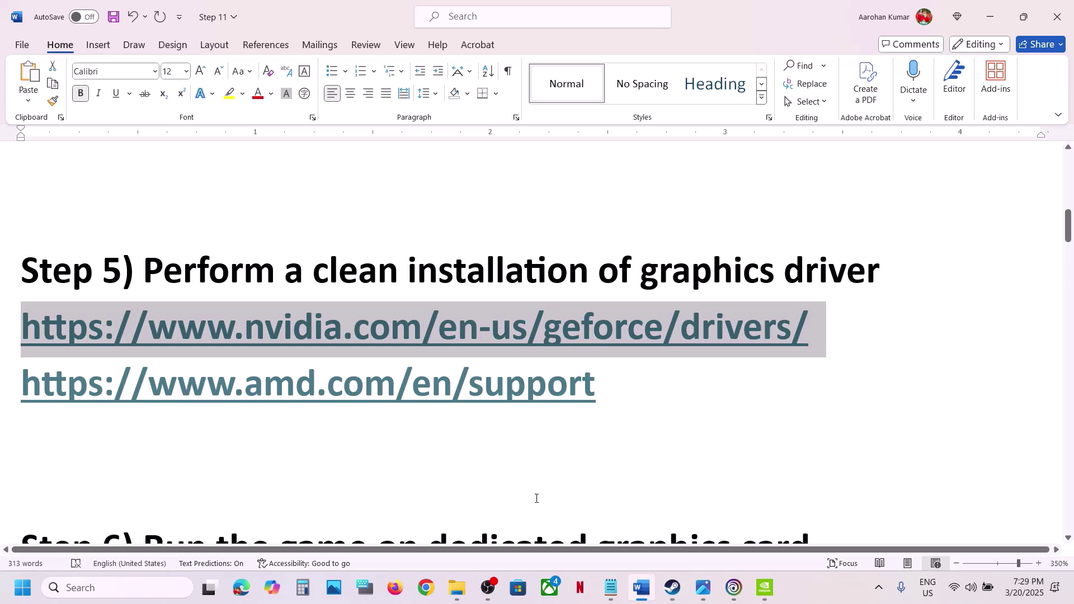
pyautogui.click(431, 572)
pyautogui.hotkey('ctrl', 'v')
pyautogui.press('Return')
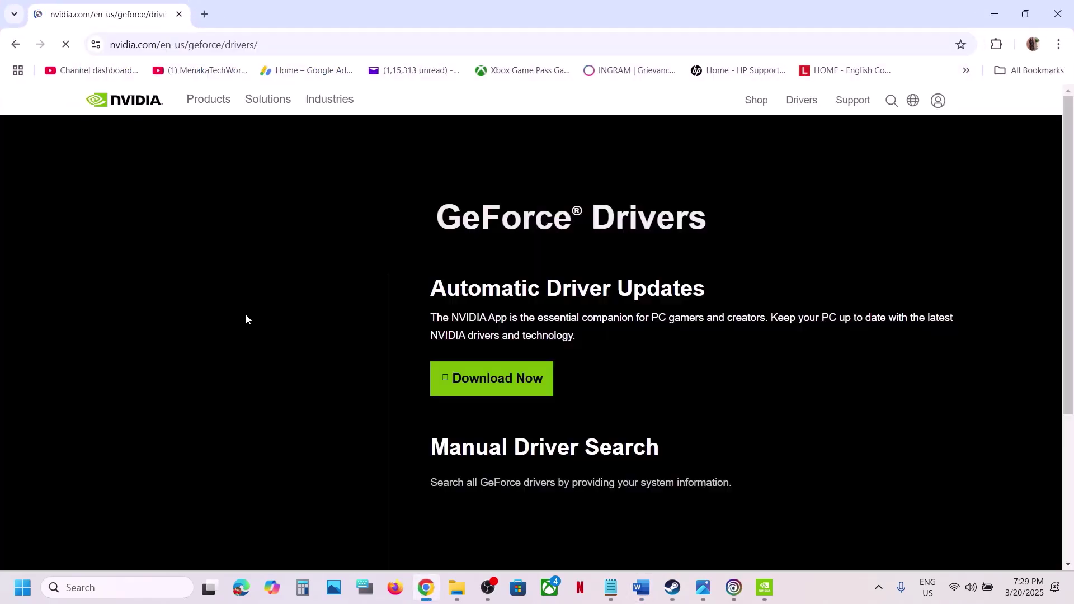
pyautogui.scroll(-4, 580, 422)
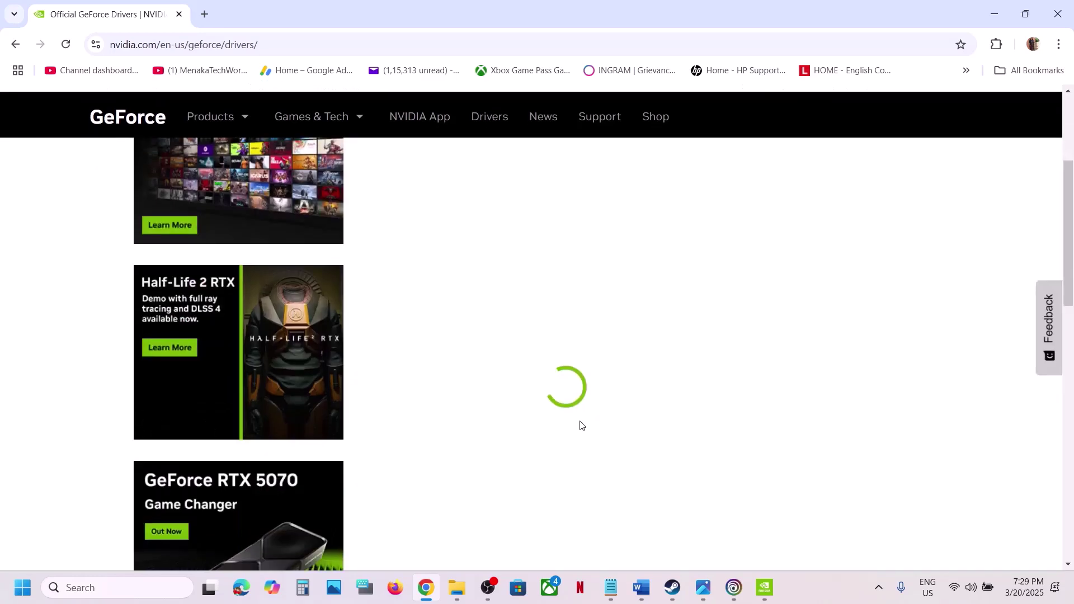
pyautogui.scroll(-3, 579, 425)
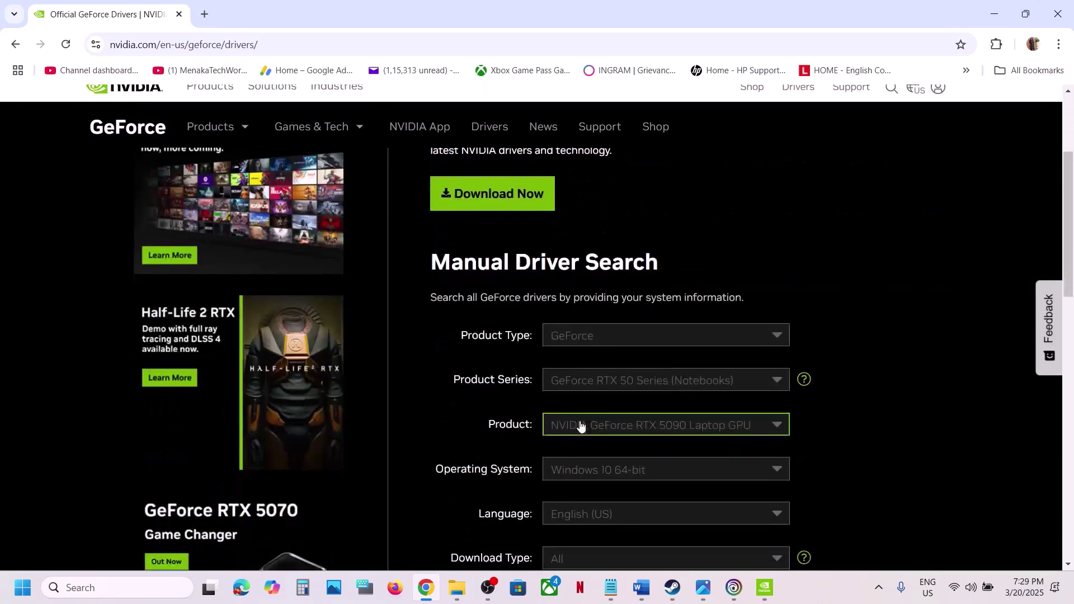
# - Set the driver search to the GeForce RTX 30 Series (Notebooks) and the GeForce RTX 3050 Laptop GPU
pyautogui.click(699, 385)
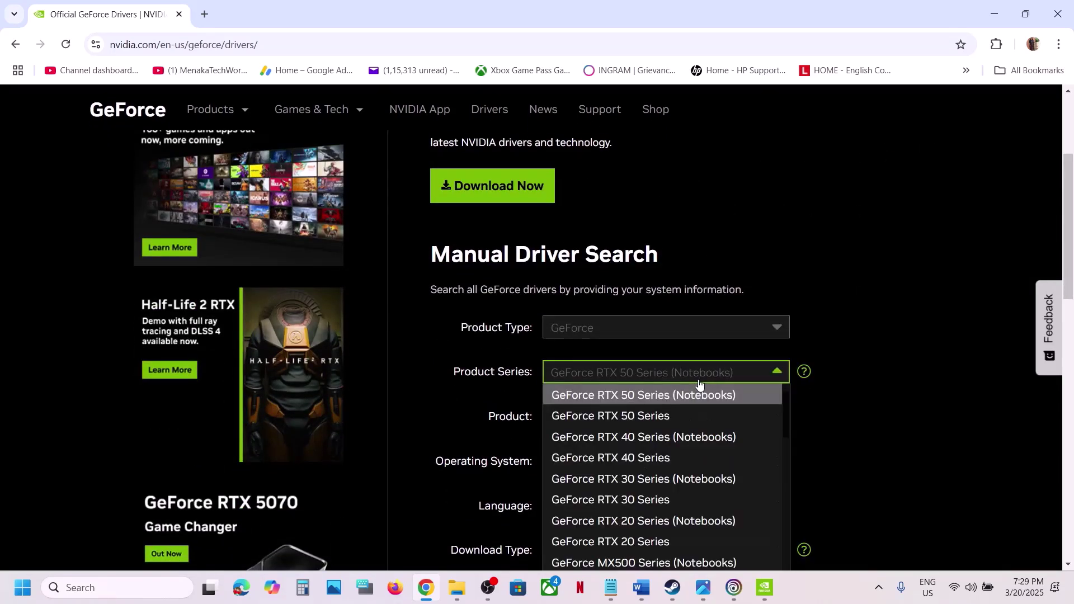
pyautogui.scroll(-1, 675, 471)
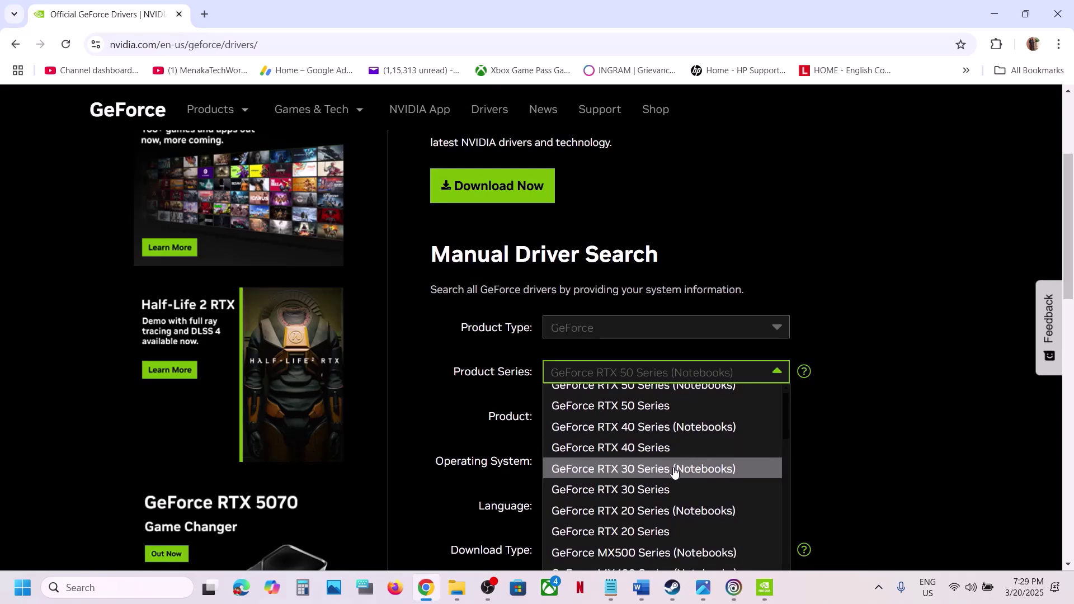
pyautogui.click(674, 471)
pyautogui.scroll(-1, 689, 420)
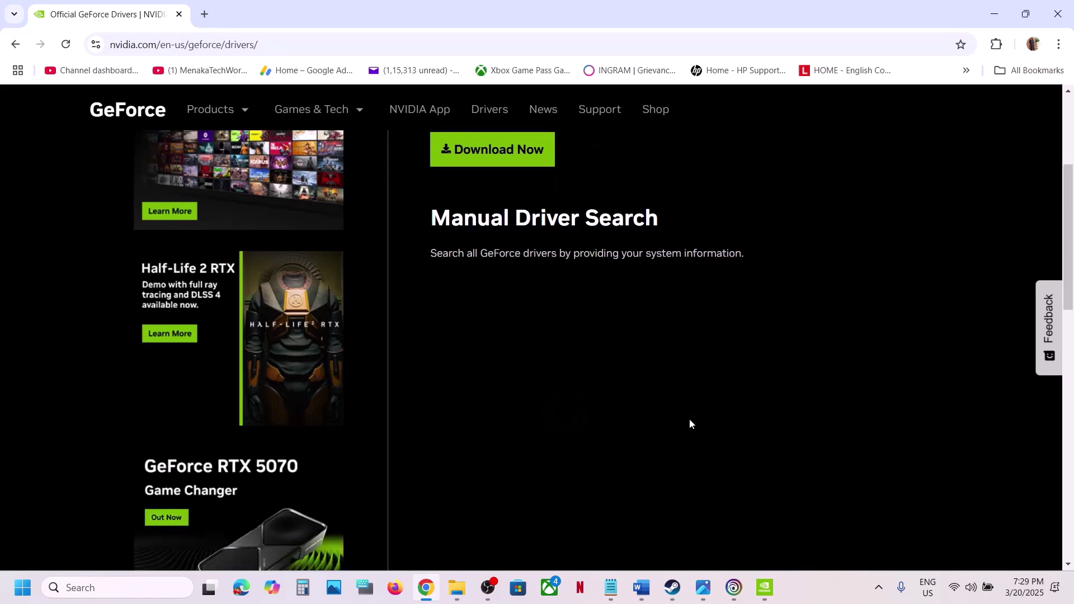
pyautogui.click(664, 379)
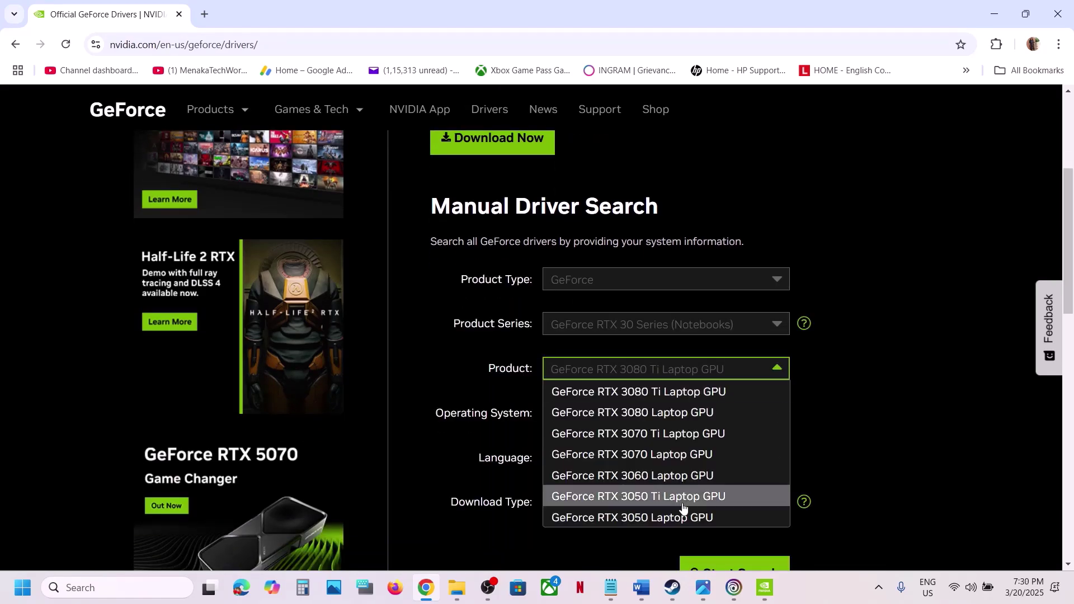
pyautogui.scroll(-4, 723, 387)
pyautogui.scroll(2, 723, 387)
pyautogui.click(691, 366)
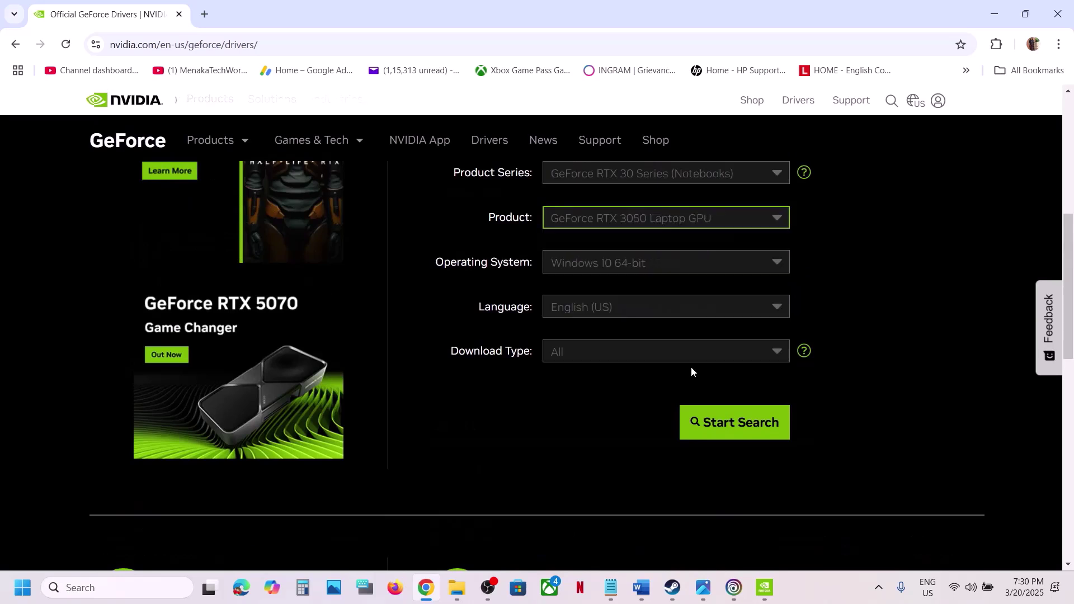
# - Choose Windows 11 as the operating system and start the manual driver search
pyautogui.click(619, 266)
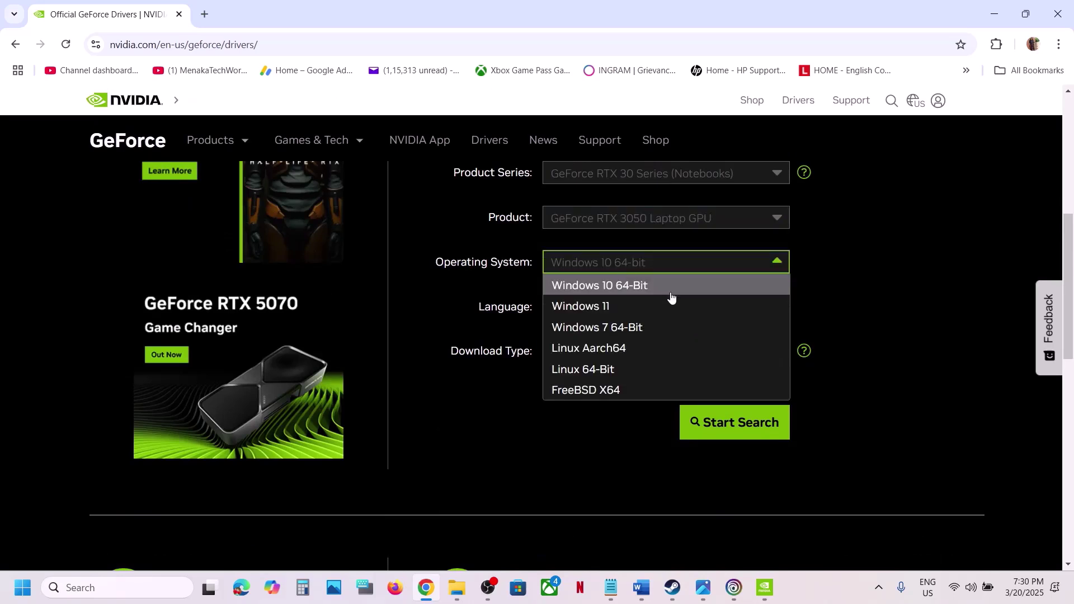
pyautogui.click(627, 312)
pyautogui.click(727, 423)
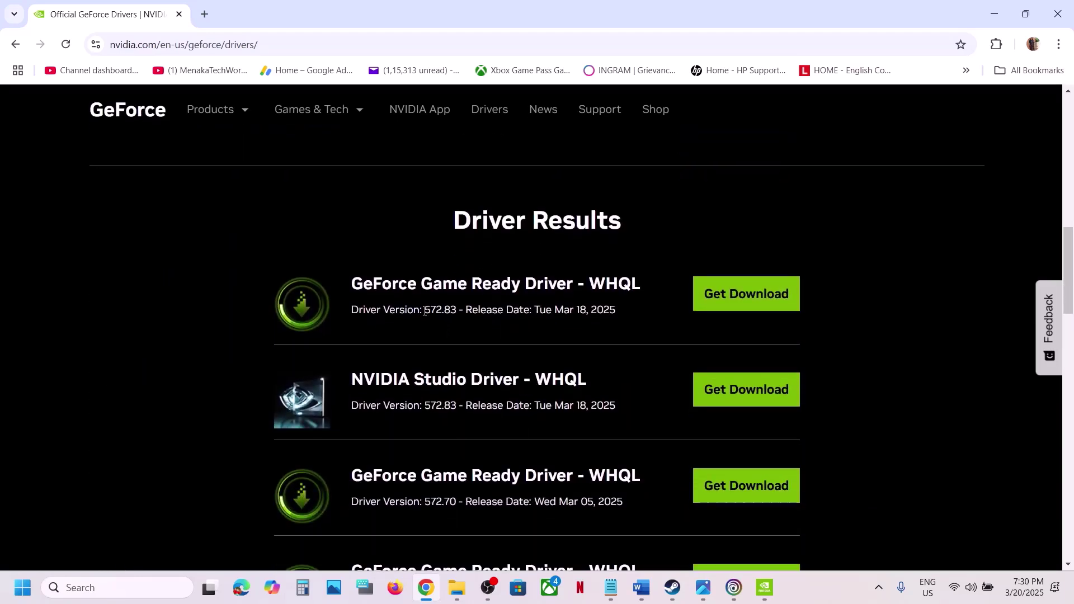
# - Highlight the version numbers 572.83, 572.70 and 572.60 of the Game Ready drivers in the driver results
pyautogui.moveTo(425, 311); pyautogui.dragTo(459, 312)
pyautogui.scroll(-1, 458, 311)
pyautogui.moveTo(425, 428); pyautogui.dragTo(459, 425)
pyautogui.scroll(-1, 458, 426)
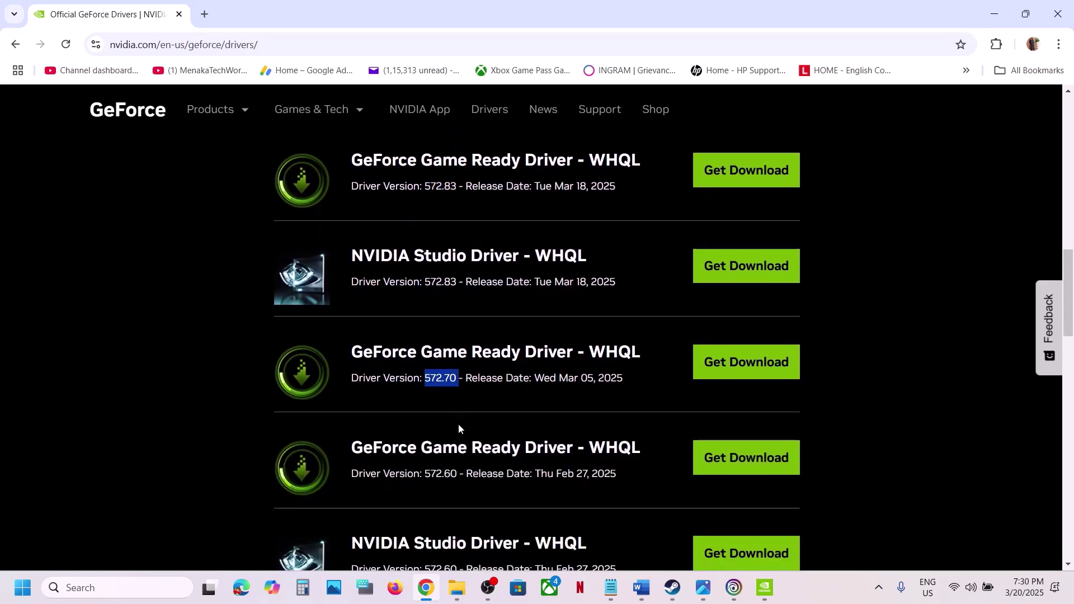
pyautogui.click(427, 472)
pyautogui.moveTo(440, 471); pyautogui.dragTo(460, 473)
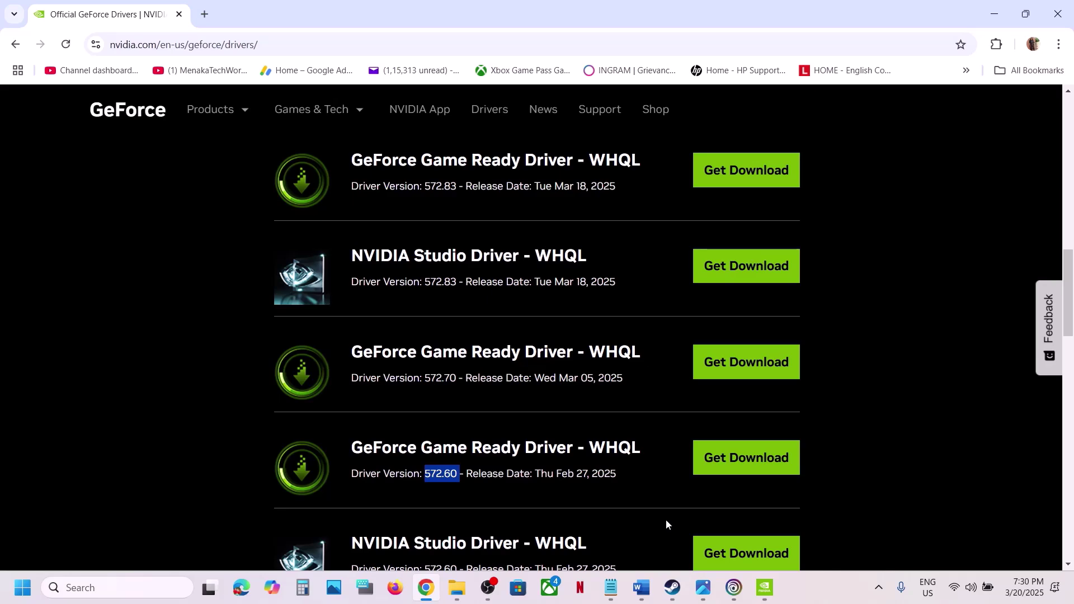
# - Switch to the Word document and highlight the Step 8 heading text "Update Steam"
pyautogui.click(673, 587)
pyautogui.click(640, 588)
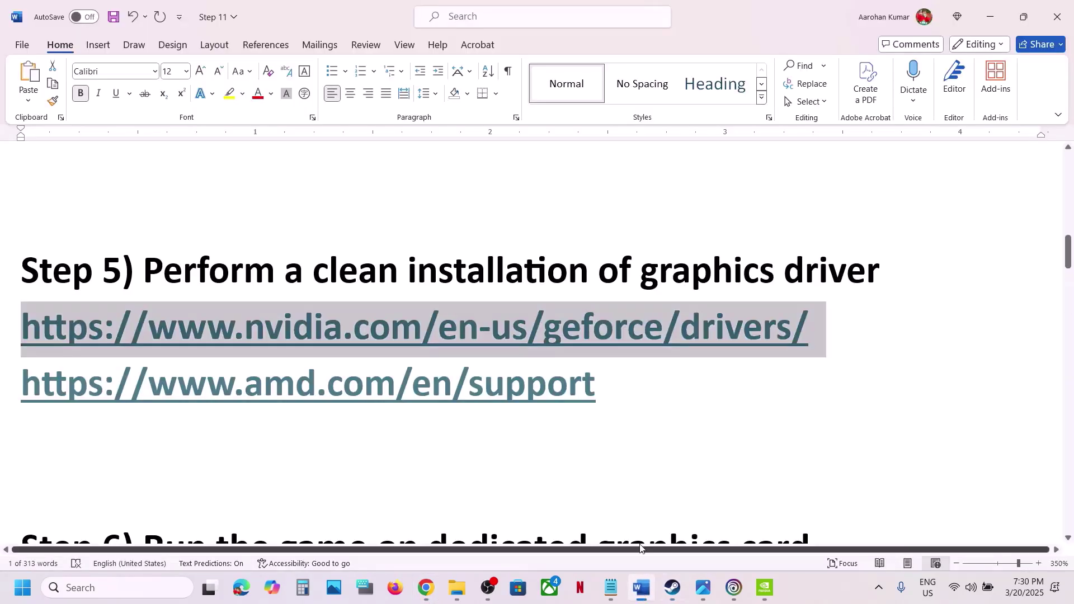
pyautogui.scroll(-5, 420, 395)
pyautogui.scroll(-1, 421, 398)
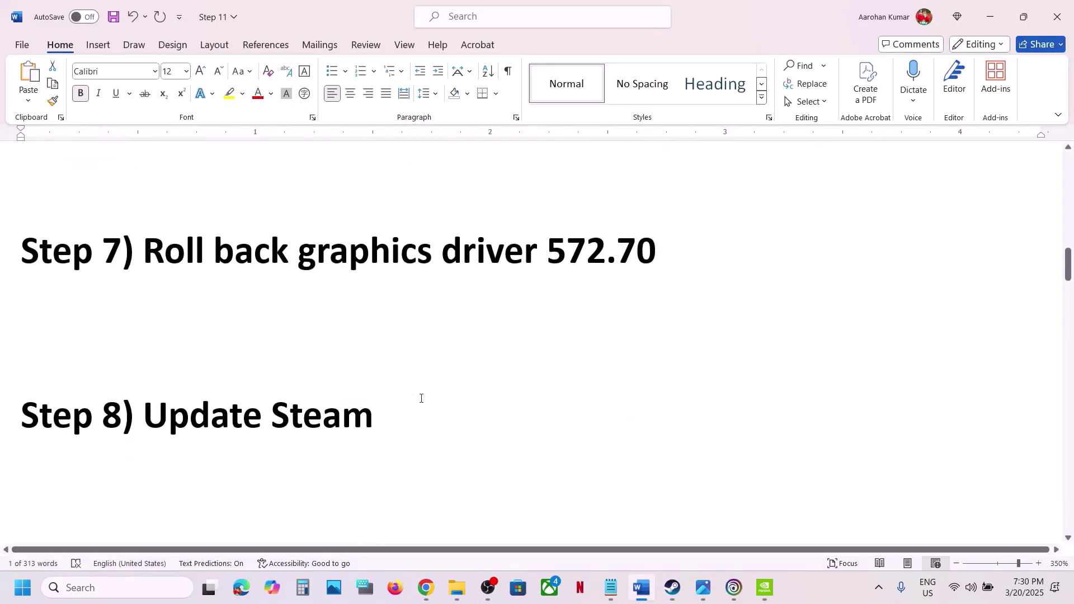
pyautogui.moveTo(144, 417); pyautogui.dragTo(407, 432)
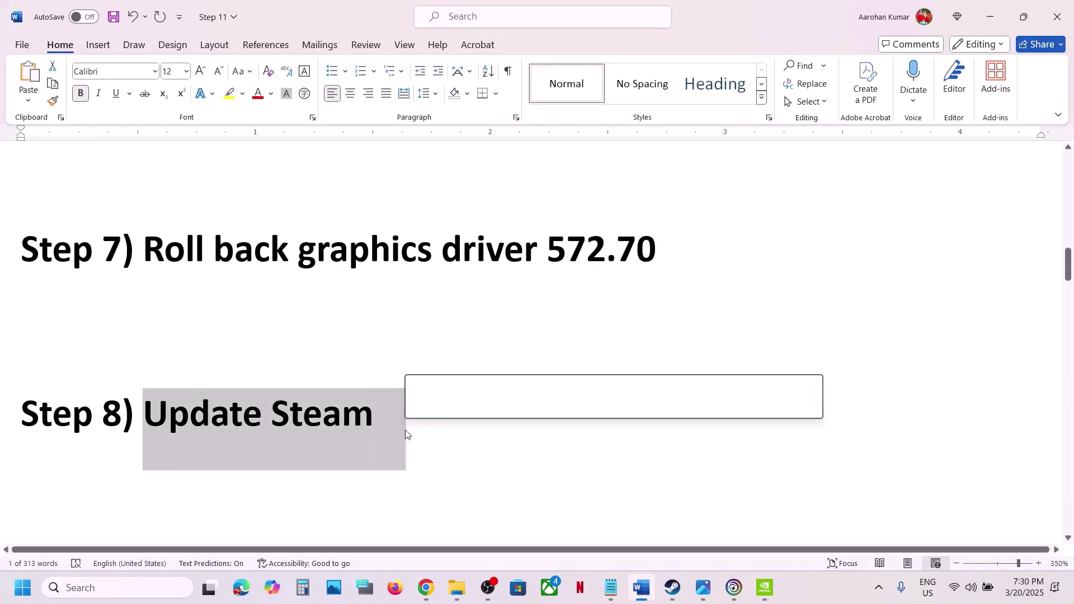
# - Switch to Steam, show where its client update check is located, and dismiss the choices without running it
pyautogui.click(672, 587)
pyautogui.click(39, 11)
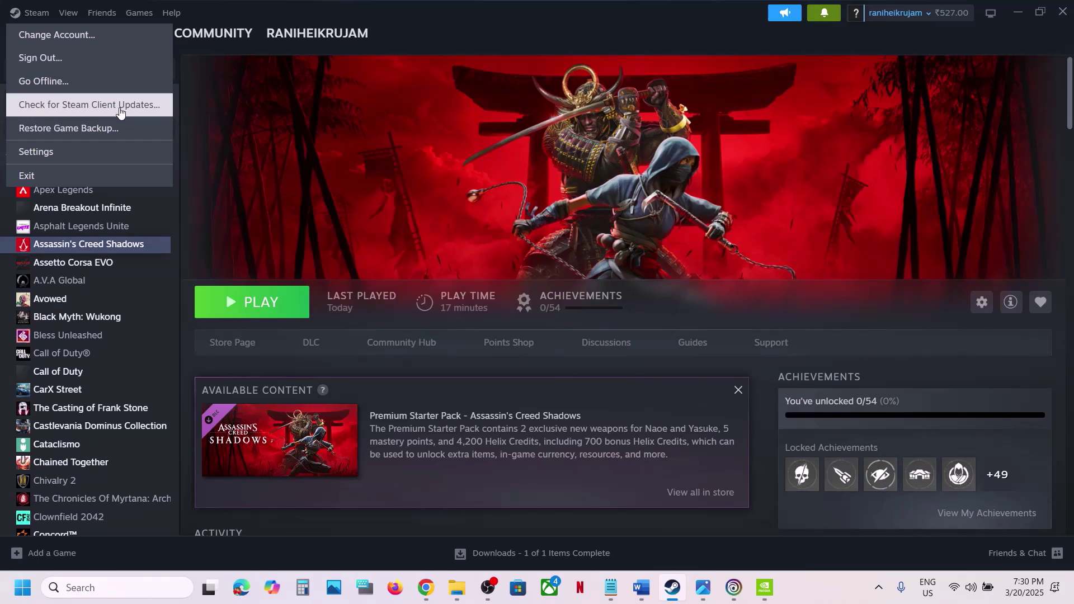
pyautogui.click(377, 181)
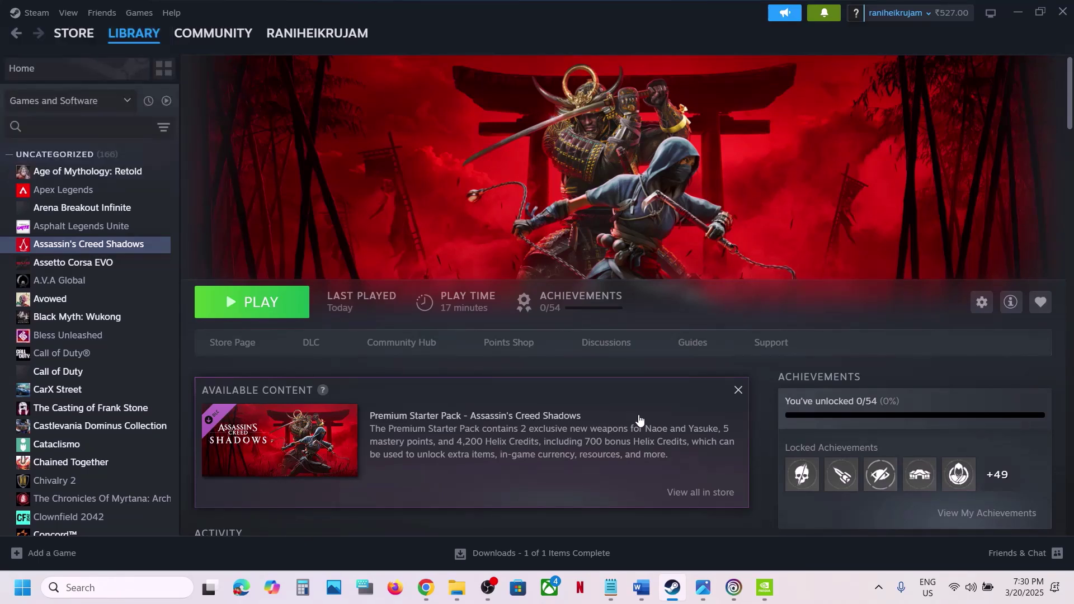
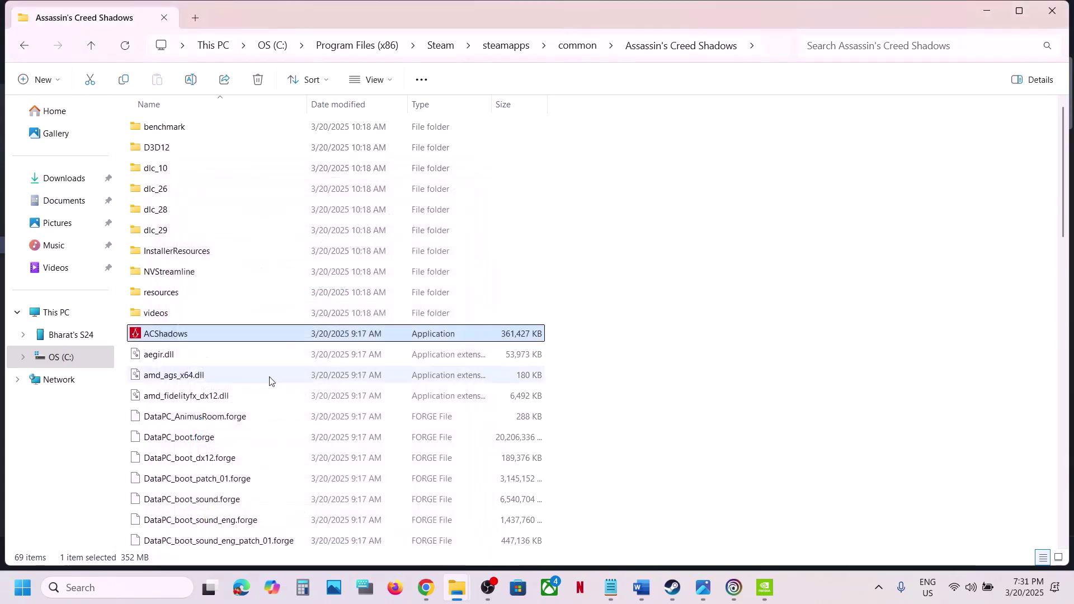
# - In the ACShadows compatibility properties, turn off compatibility mode, Disable fullscreen optimizations and Run this program as an administrator, and apply the changes
pyautogui.rightClick(189, 338)
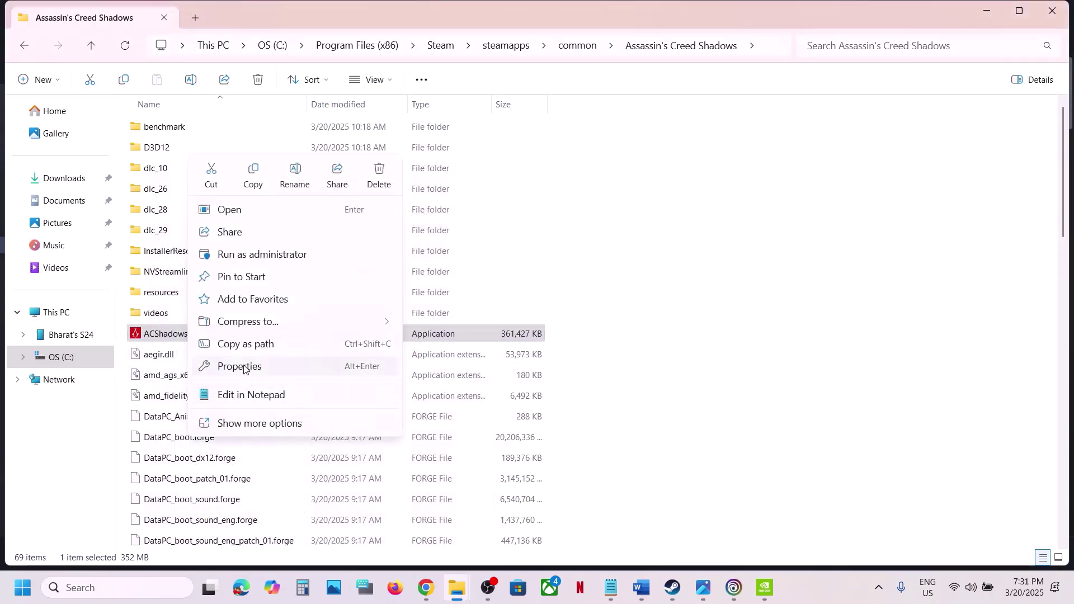
pyautogui.click(242, 366)
pyautogui.click(324, 222)
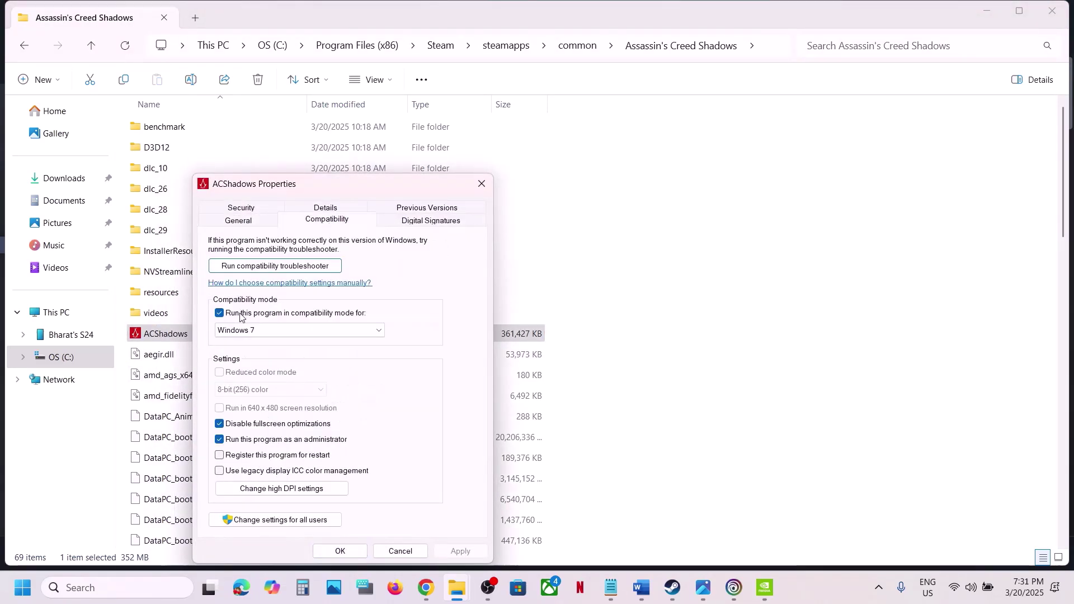
pyautogui.click(218, 313)
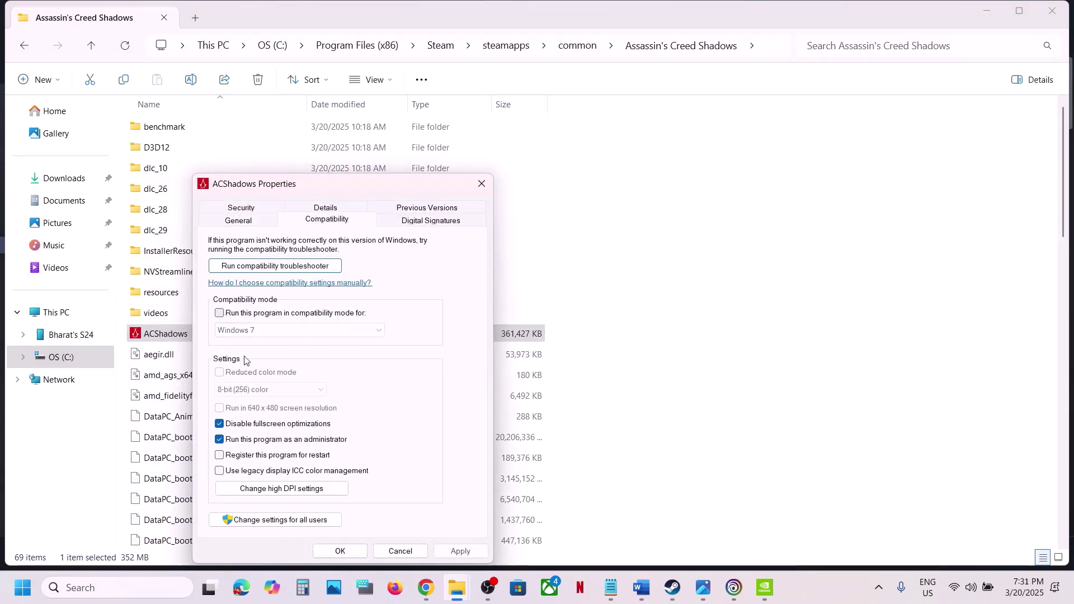
pyautogui.click(219, 439)
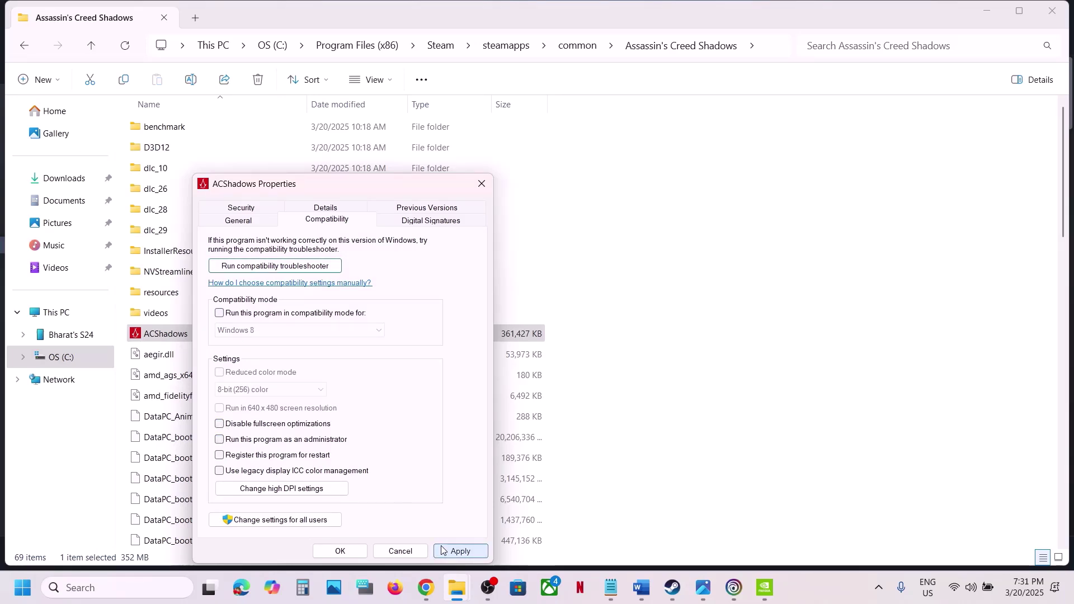
pyautogui.click(460, 551)
pyautogui.click(353, 551)
# - Return to the Word document and highlight the Step 11 text about allowing the game exe through antivirus, Windows Security and Firewall
pyautogui.click(673, 588)
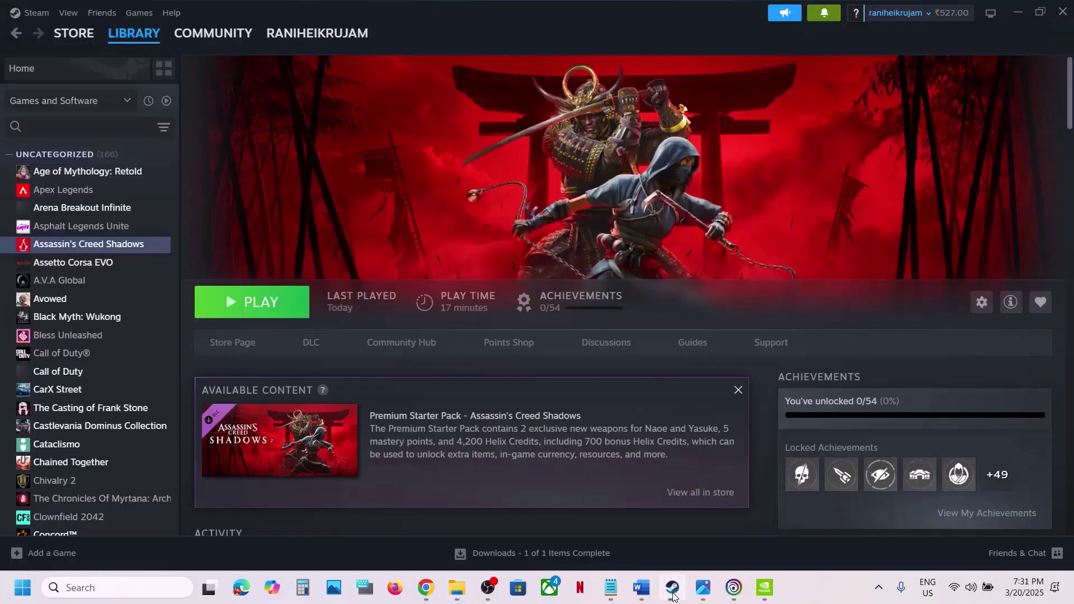
pyautogui.click(703, 589)
pyautogui.click(703, 588)
pyautogui.click(640, 596)
pyautogui.scroll(-4, 386, 424)
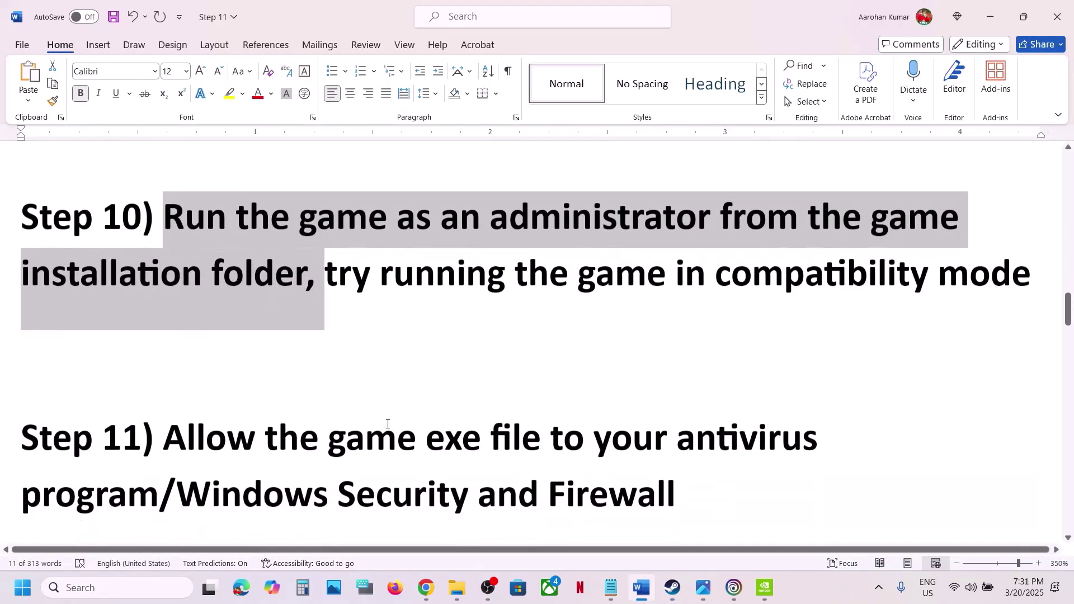
pyautogui.moveTo(164, 383); pyautogui.dragTo(157, 430)
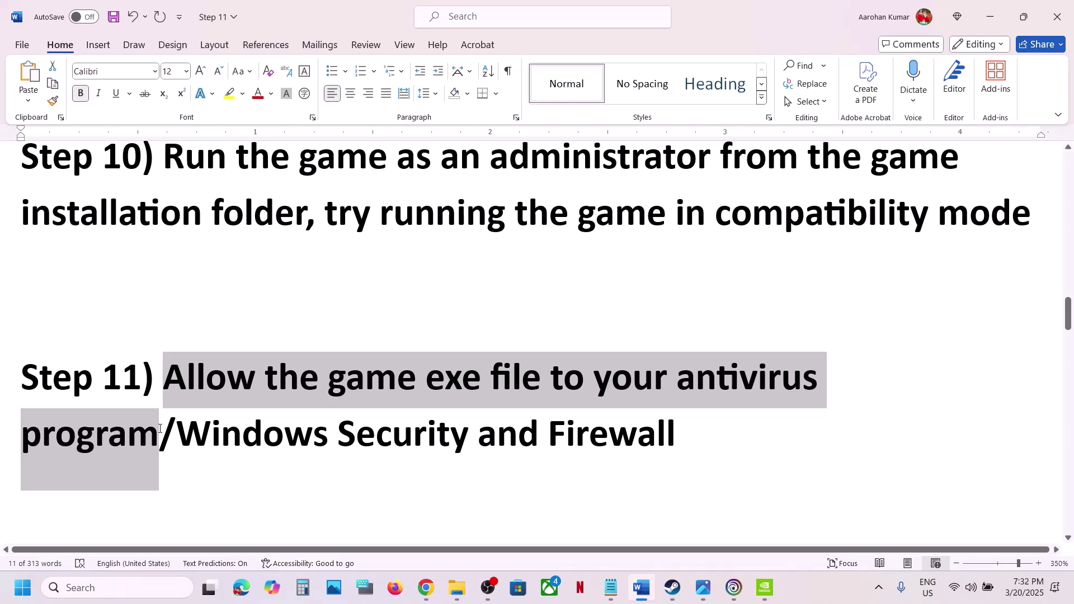
pyautogui.moveTo(159, 429); pyautogui.dragTo(677, 442)
pyautogui.click(188, 442)
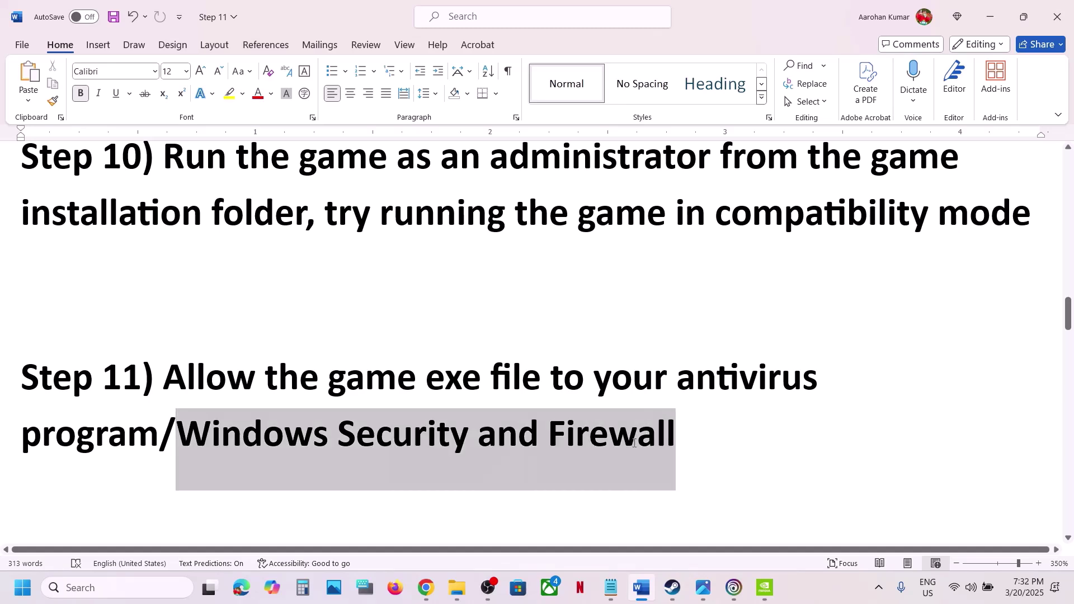
# - Go to the Controlled folder access allowed apps list under Ransomware protection in Windows Security
pyautogui.press('super+i')
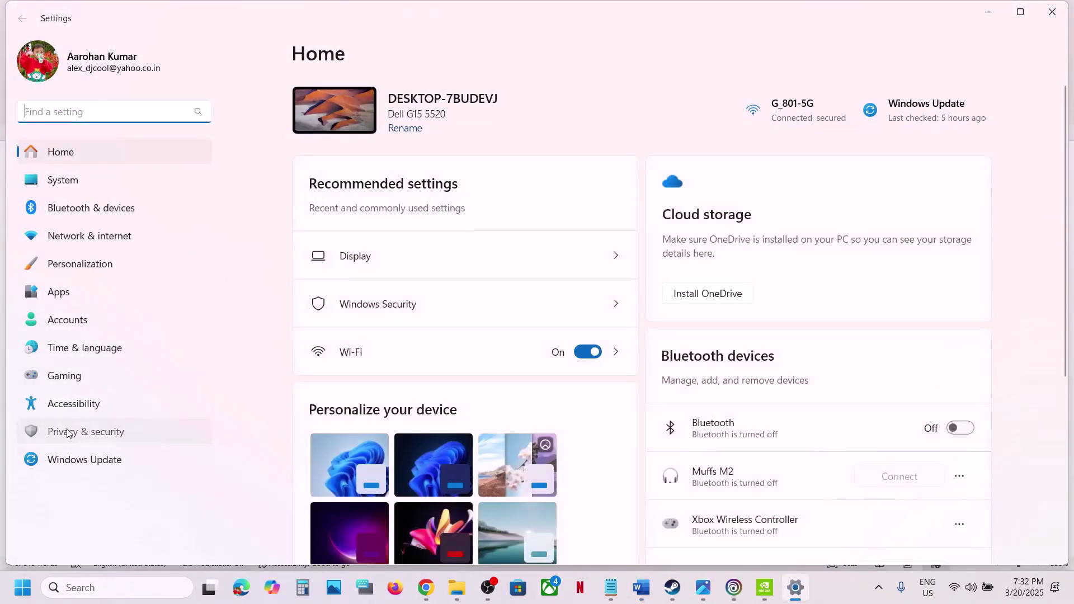
pyautogui.click(64, 436)
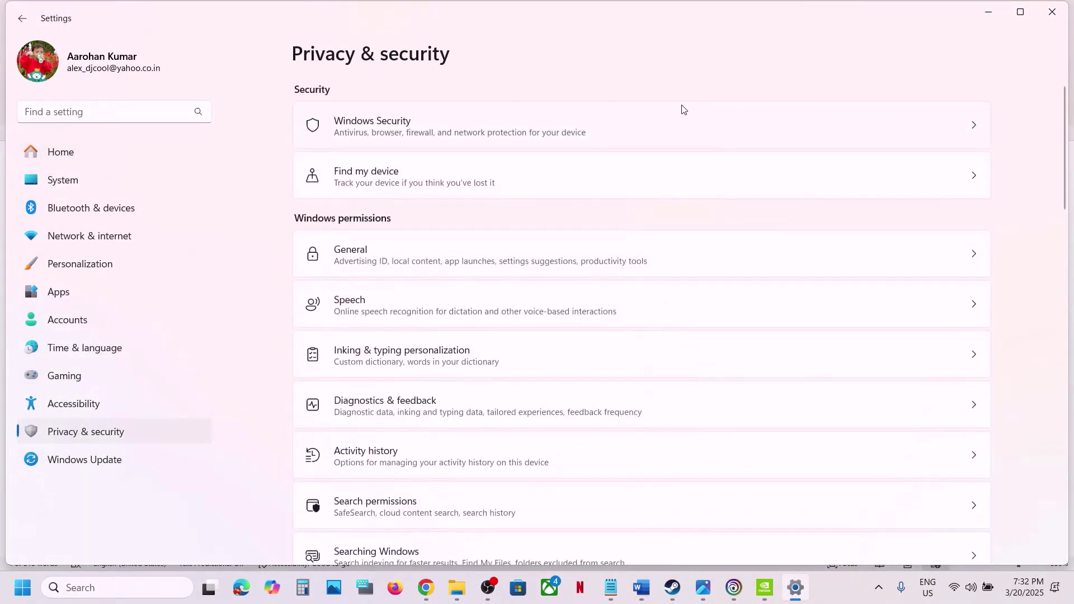
pyautogui.click(396, 124)
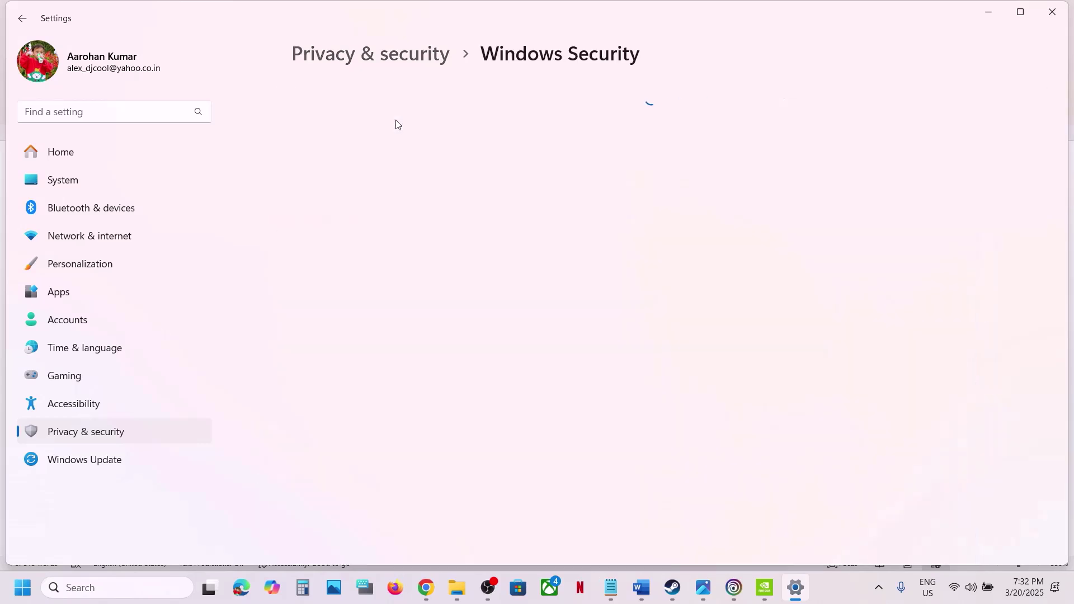
pyautogui.click(352, 218)
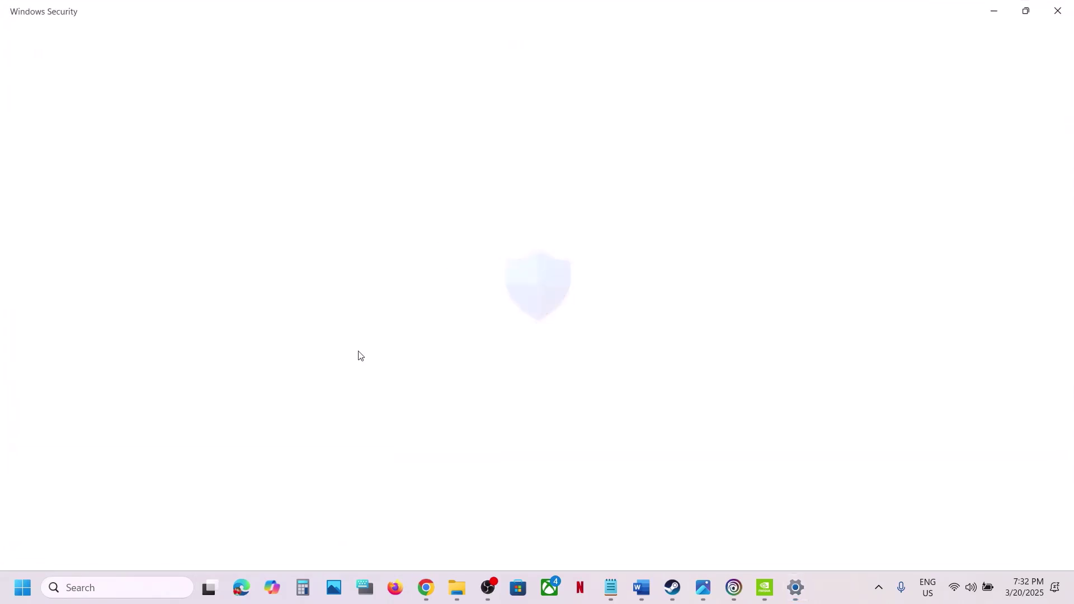
pyautogui.scroll(-3, 349, 380)
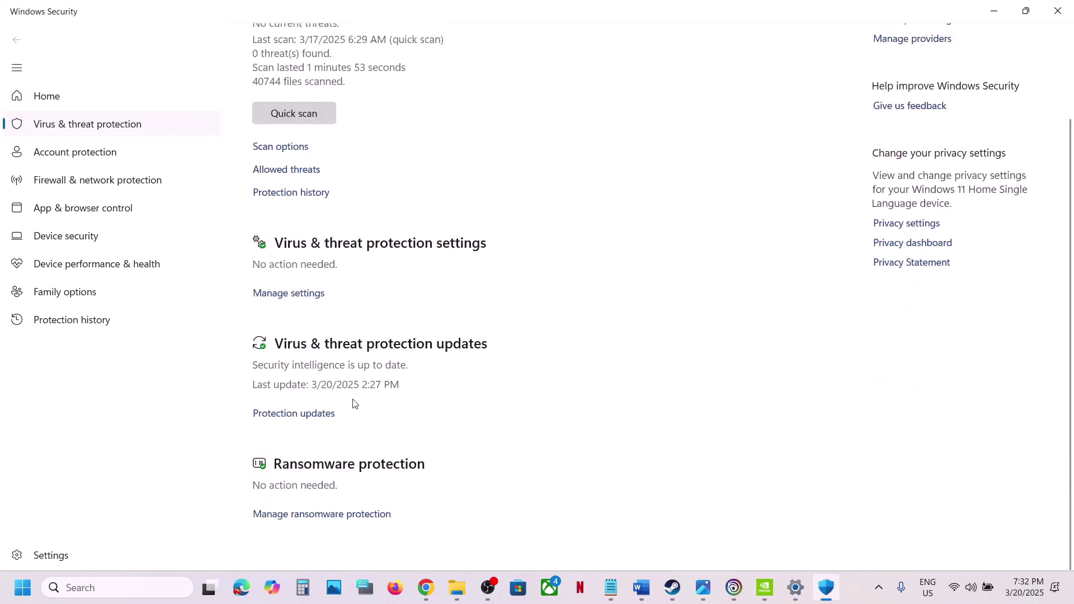
pyautogui.click(328, 515)
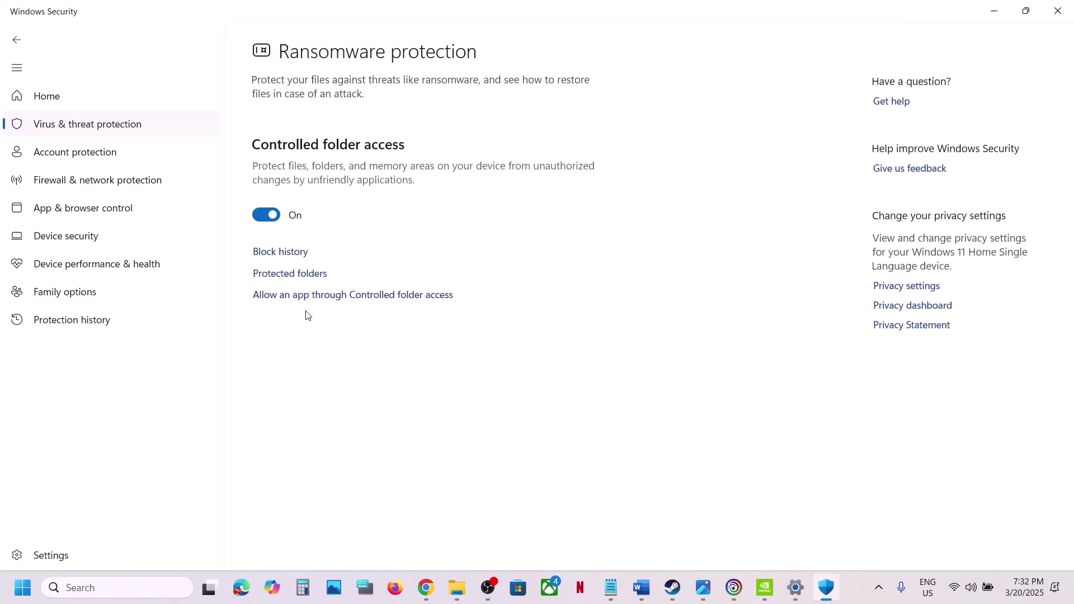
pyautogui.click(331, 297)
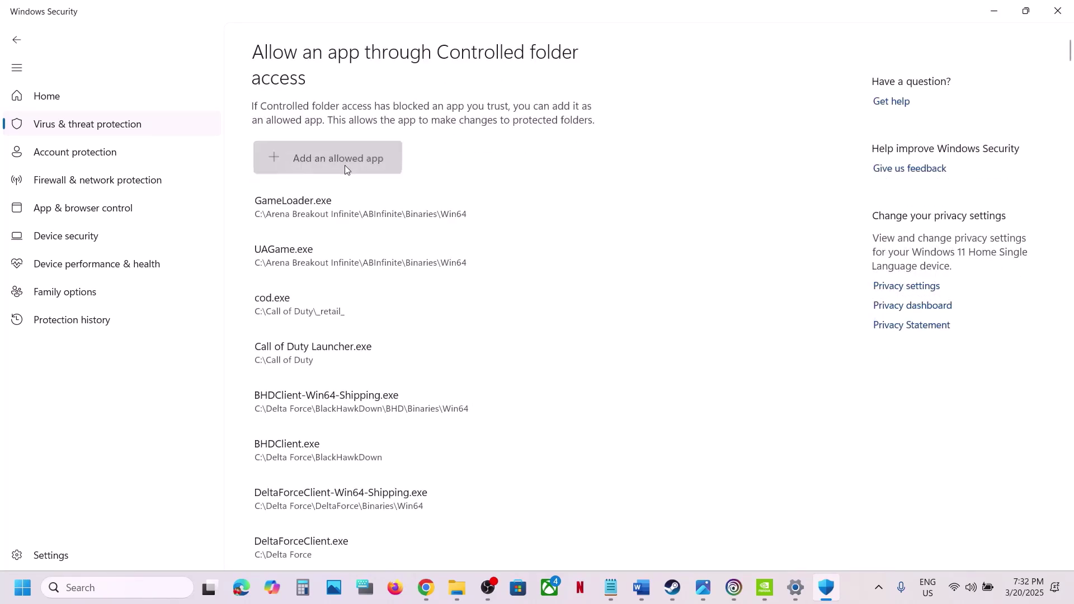
# - Add the ACShadows application from the Assassin's Creed Shadows folder as an allowed app through Controlled folder access
pyautogui.click(344, 166)
pyautogui.click(361, 211)
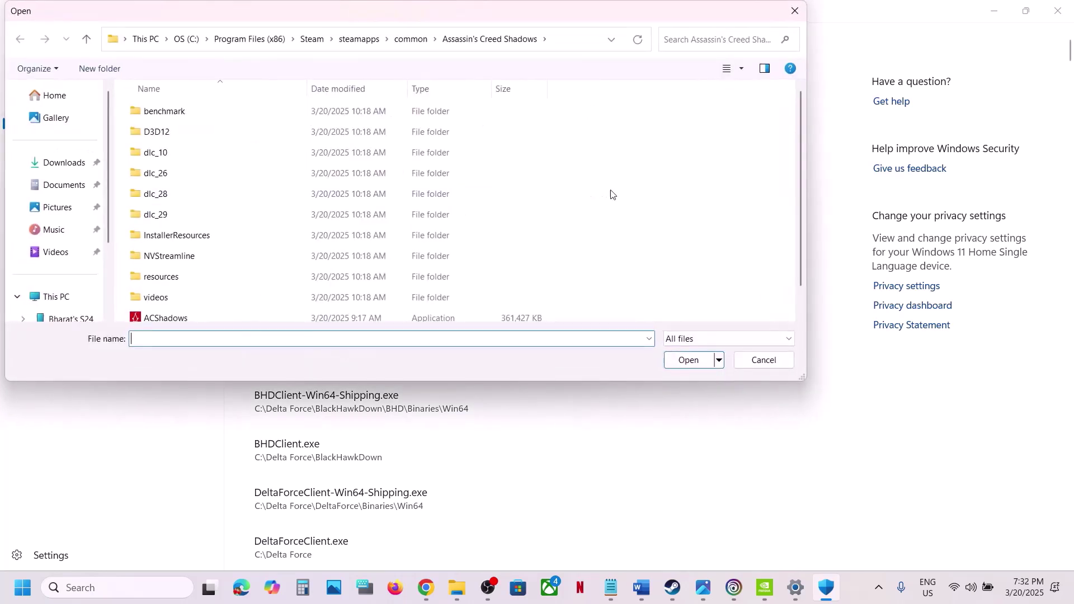
pyautogui.scroll(-1, 288, 242)
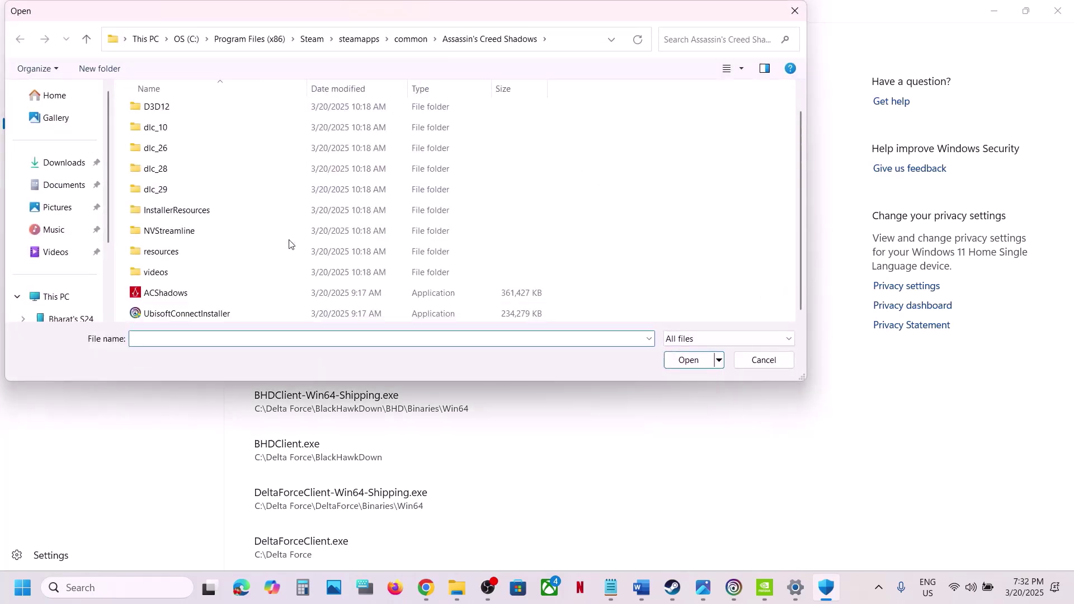
pyautogui.click(170, 300)
pyautogui.click(693, 361)
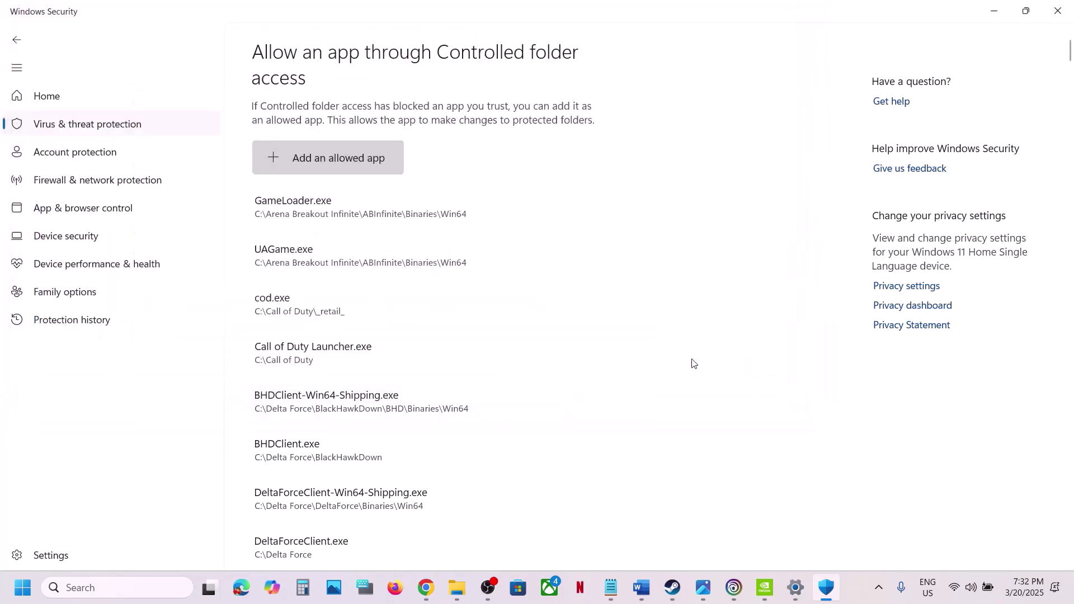
# - Go to the Windows Defender Firewall allowed apps list in Control Panel and enable changing its settings
pyautogui.click(132, 587)
pyautogui.write('control')
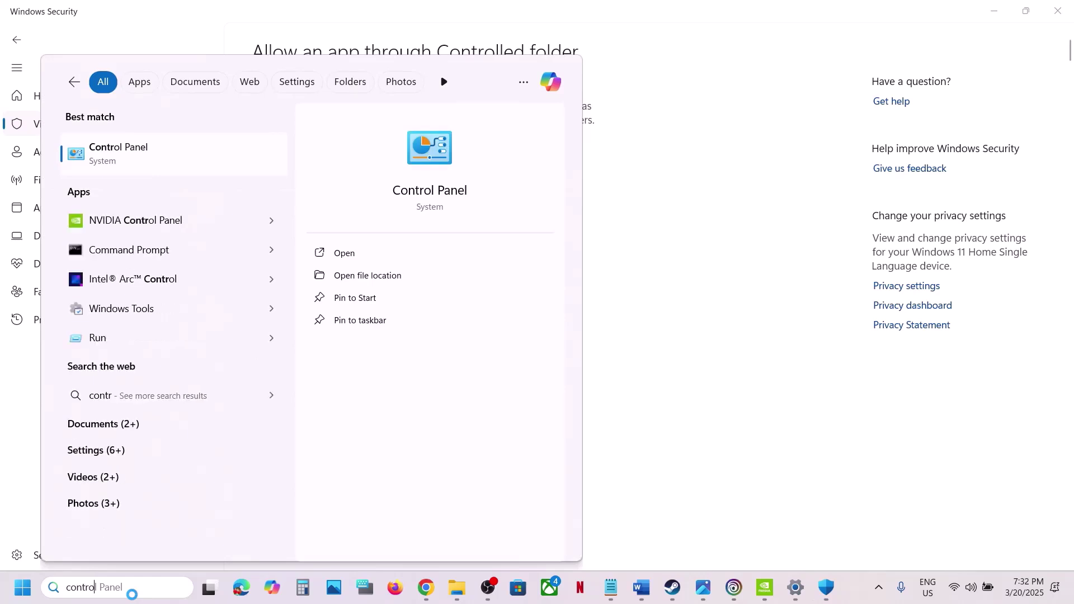
pyautogui.press('Return')
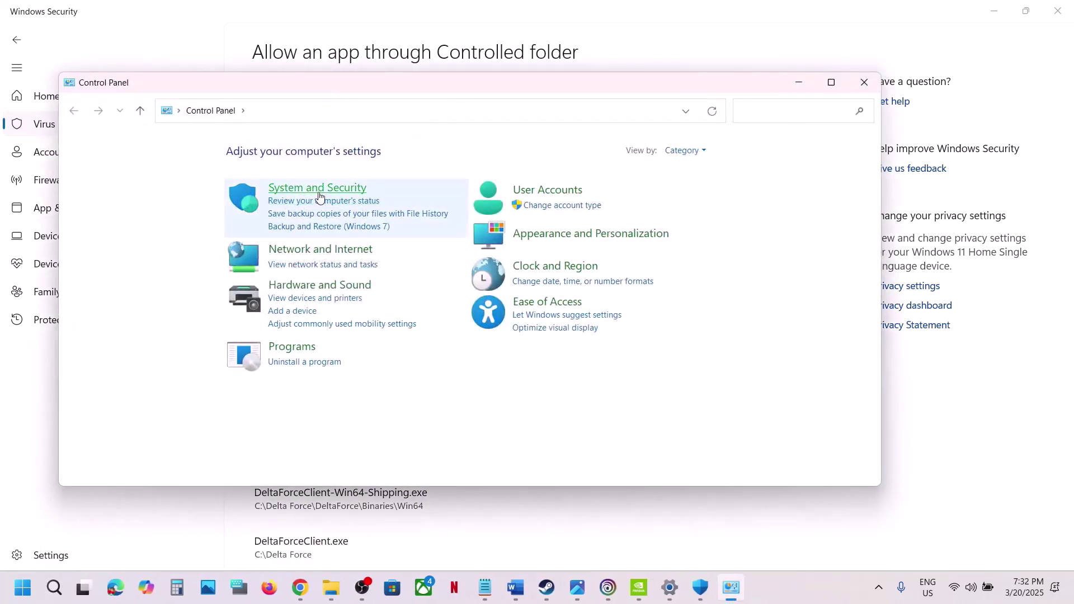
pyautogui.click(319, 192)
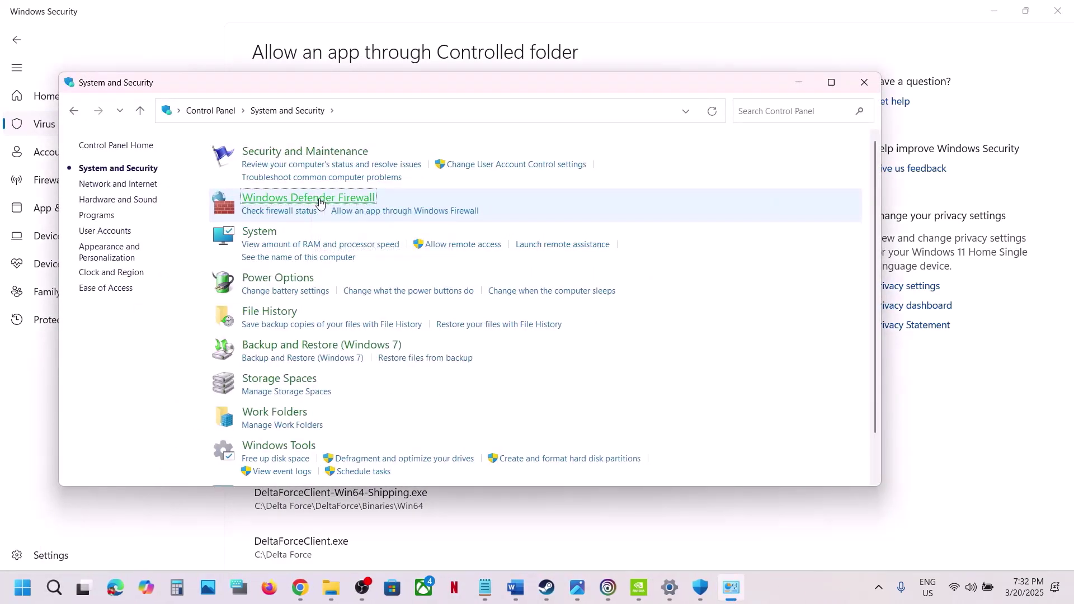
pyautogui.click(323, 201)
pyautogui.click(110, 186)
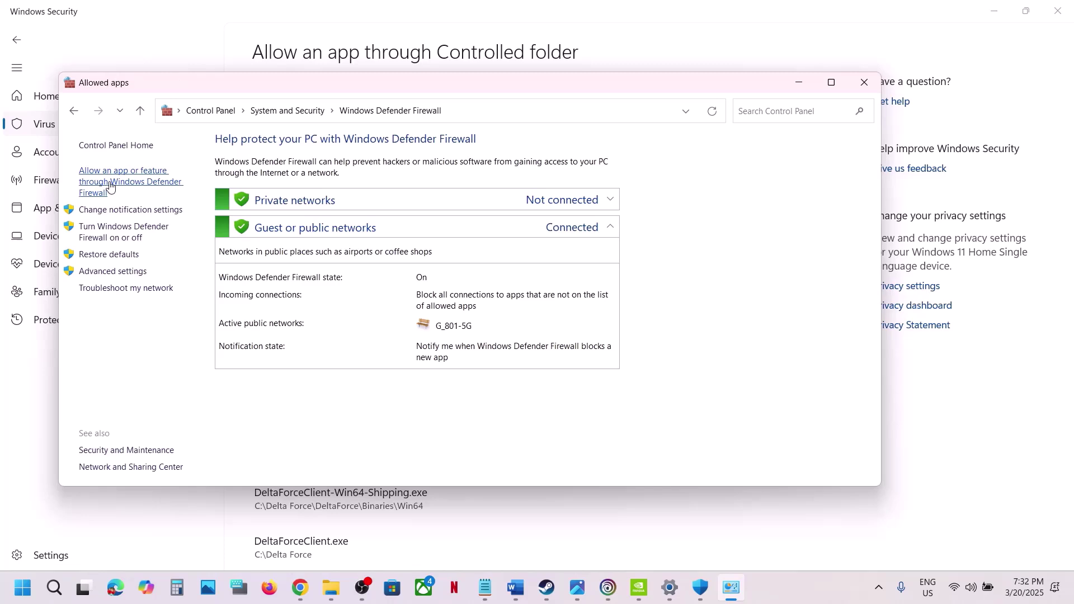
pyautogui.click(638, 185)
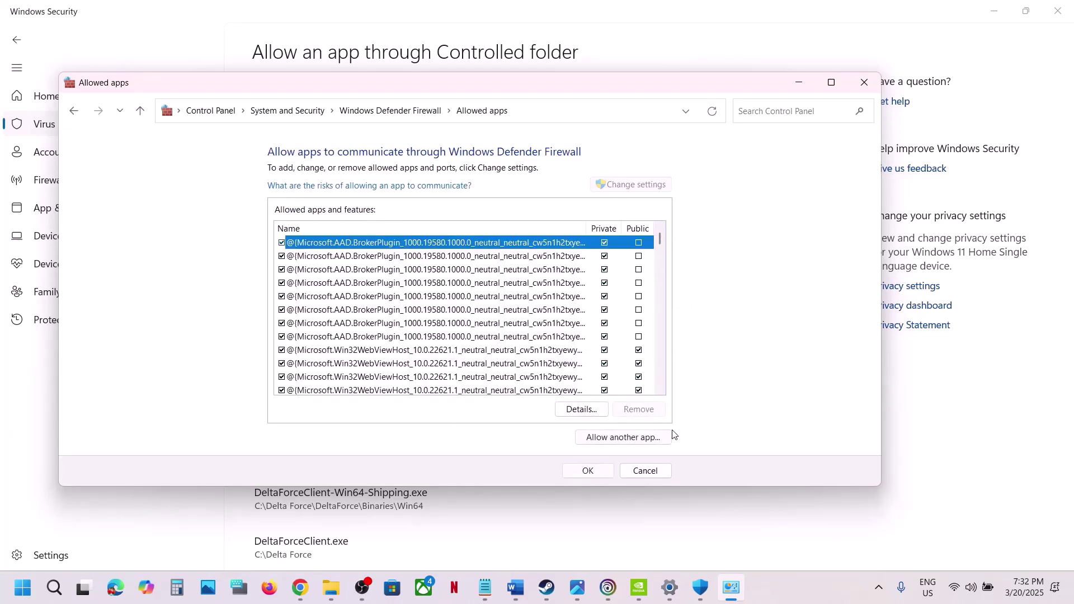
# - Try to add the ACShadows application from the Assassin's Creed Shadows folder to the firewall's allowed apps
pyautogui.click(634, 441)
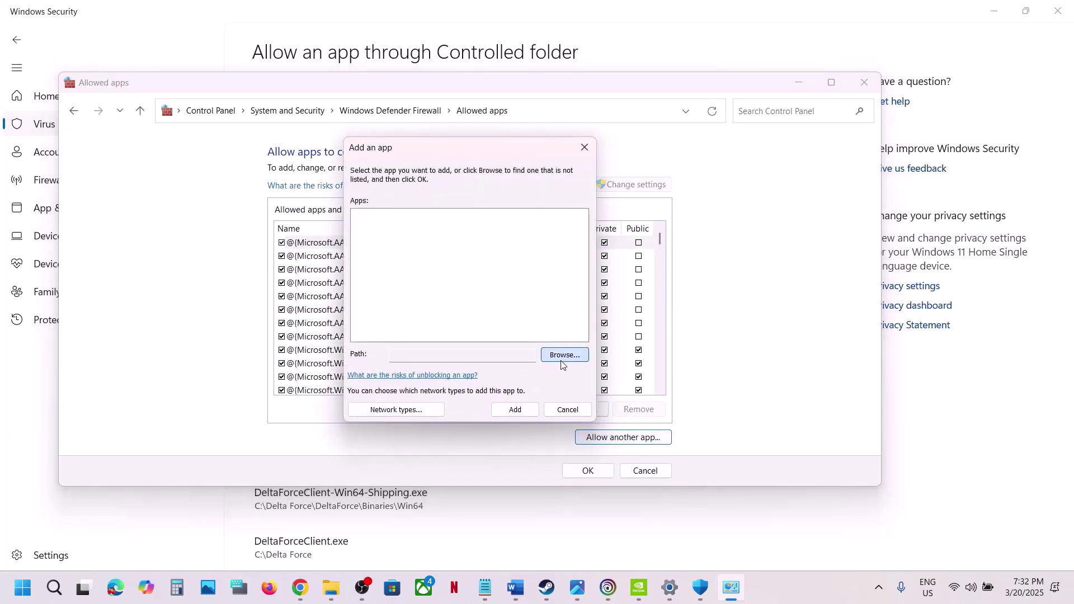
pyautogui.click(562, 358)
pyautogui.click(510, 446)
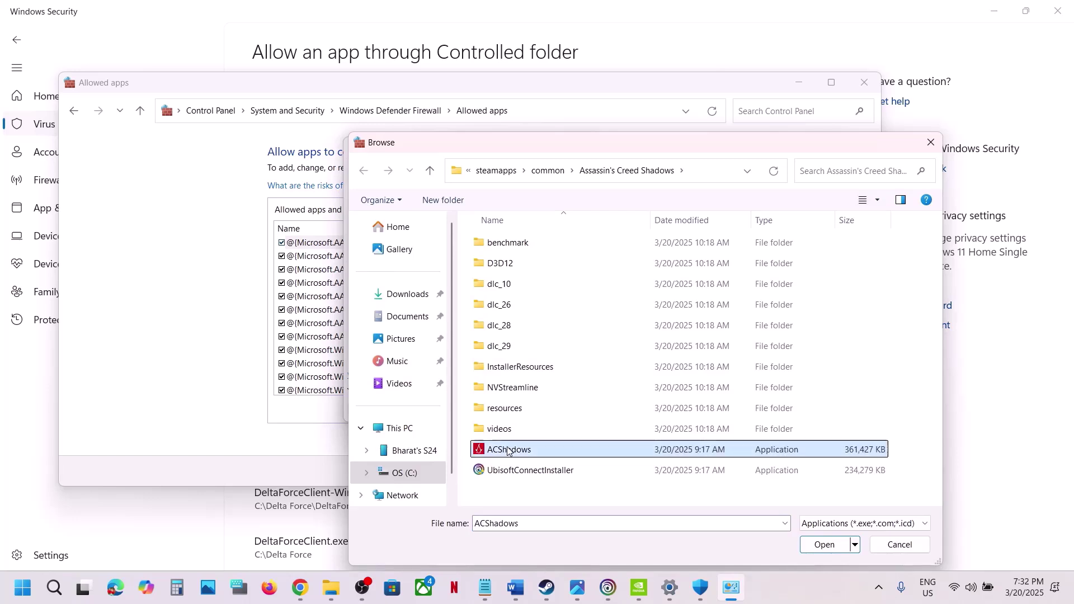
pyautogui.click(822, 546)
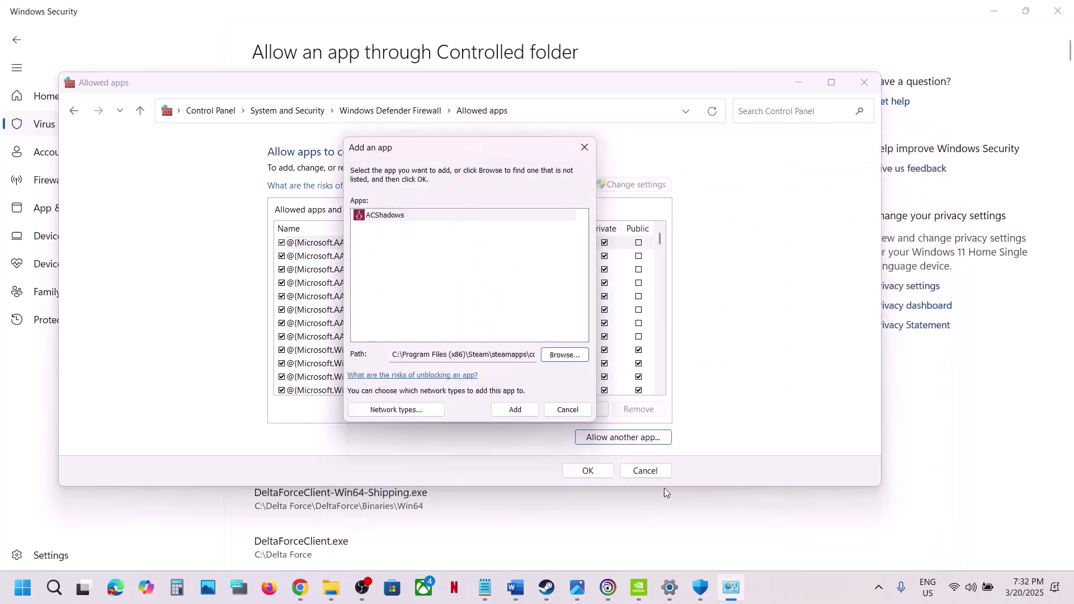
pyautogui.click(514, 410)
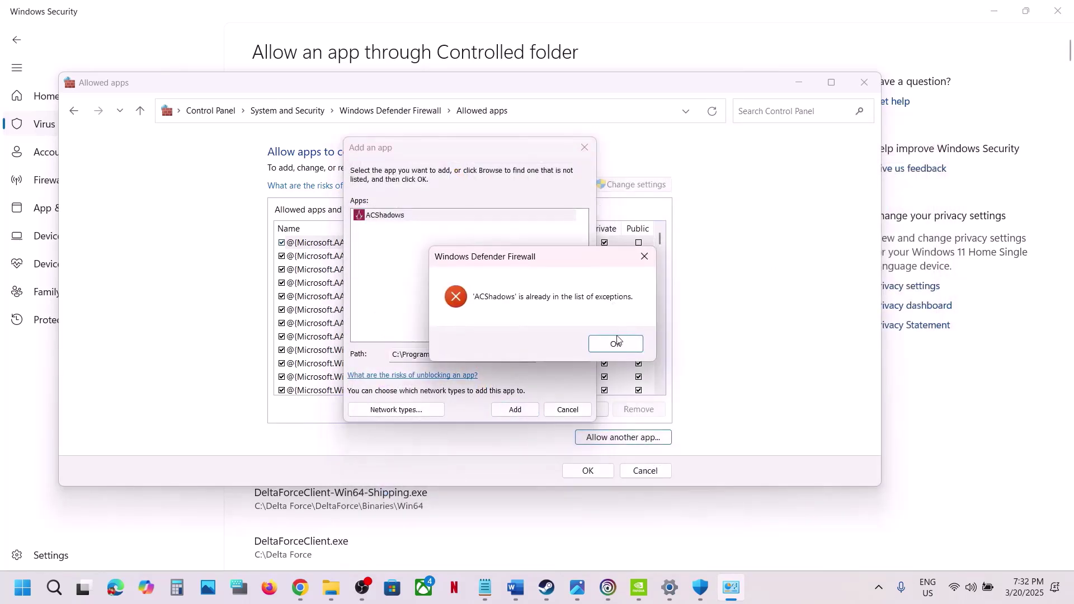
pyautogui.click(616, 339)
pyautogui.click(583, 147)
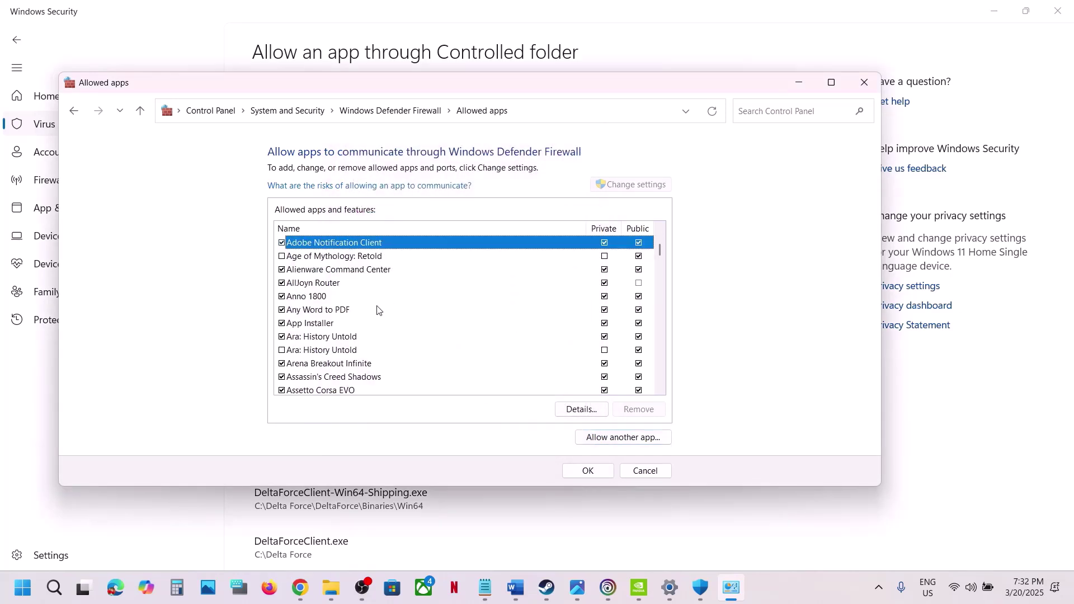
# - Locate the Assassin's Creed Shadows entry in the firewall's allowed apps, then close the Control Panel, Windows Security and Settings windows
pyautogui.click(660, 390)
pyautogui.click(660, 390)
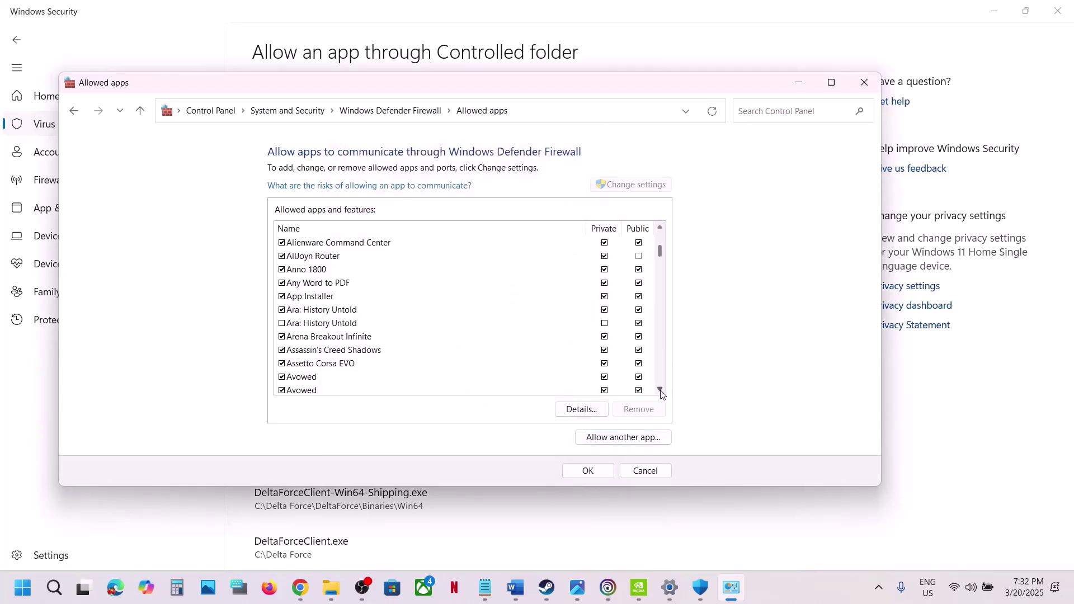
pyautogui.click(326, 351)
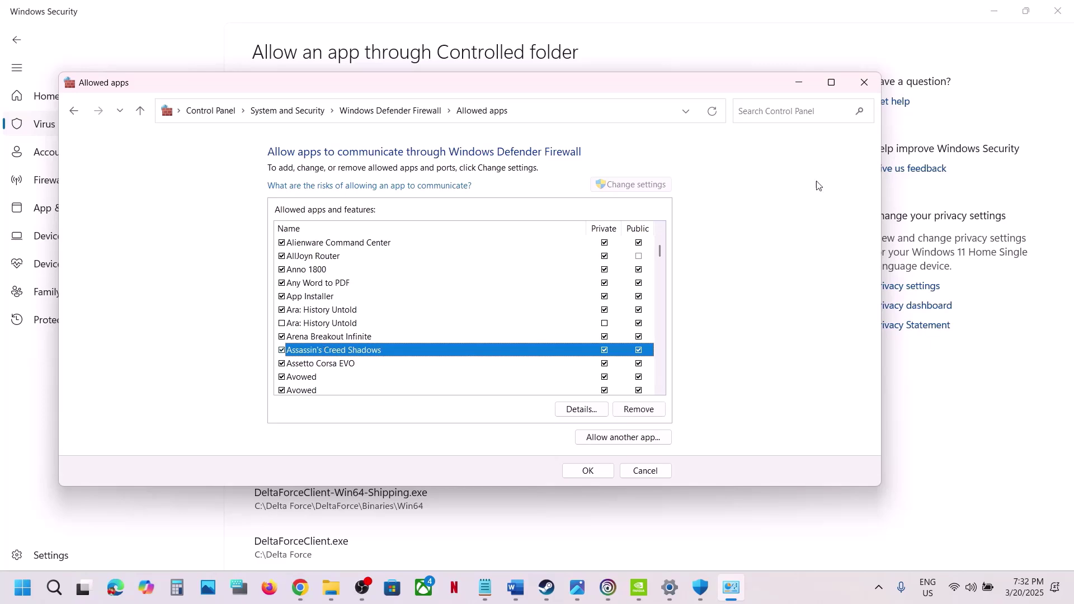
pyautogui.click(864, 82)
pyautogui.click(1066, 10)
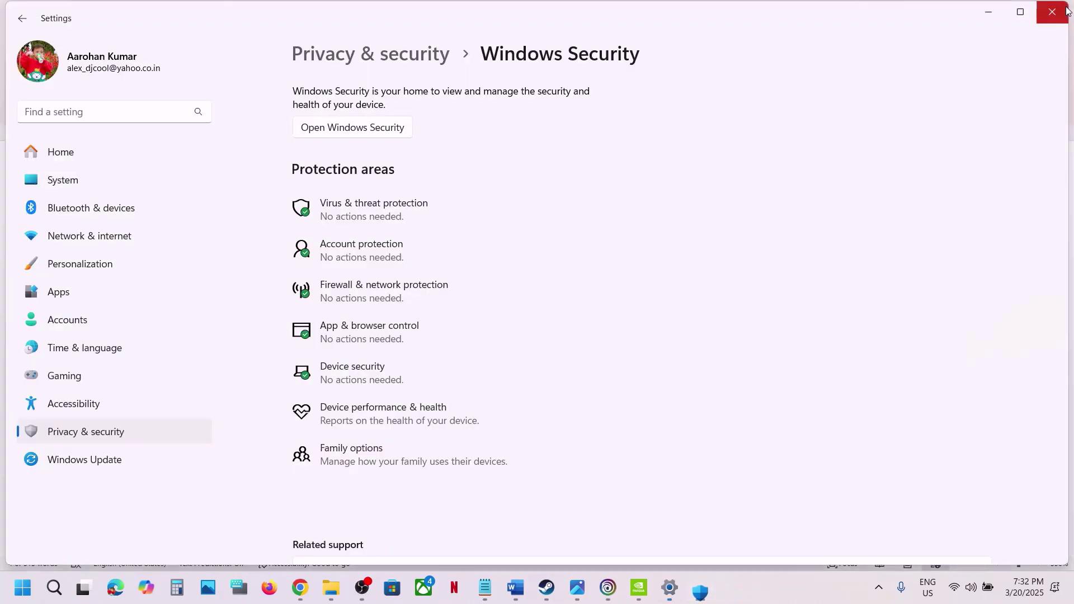
pyautogui.click(1066, 10)
# - Copy the phrase "AMD 25.2.1 Optional Update" from Step 12 of the Word document
pyautogui.scroll(-1, 571, 342)
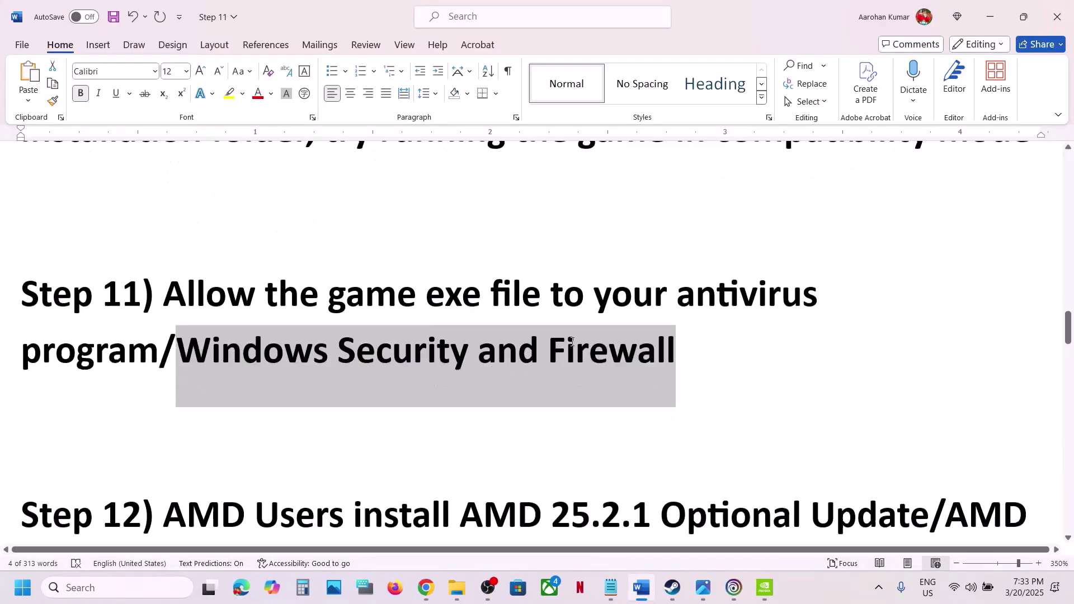
pyautogui.scroll(-3, 571, 342)
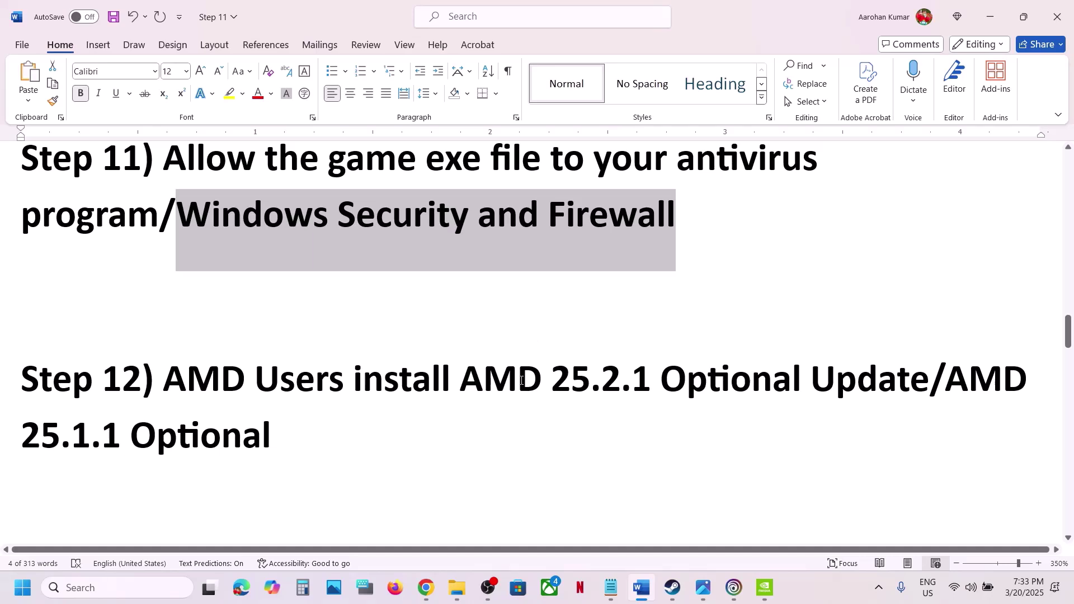
pyautogui.moveTo(460, 381); pyautogui.dragTo(888, 374)
pyautogui.hotkey('ctrl', 'c')
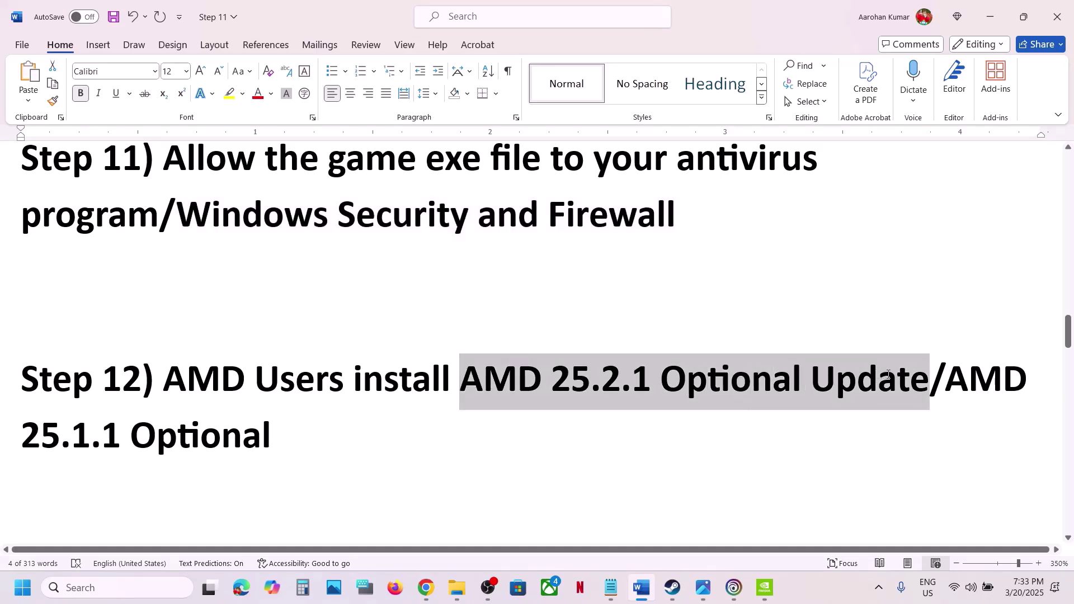
# - Switch to Chrome, search the web for "AMD 25.2.1 Optional Update" and open AMD's release notes page for that version
pyautogui.click(426, 588)
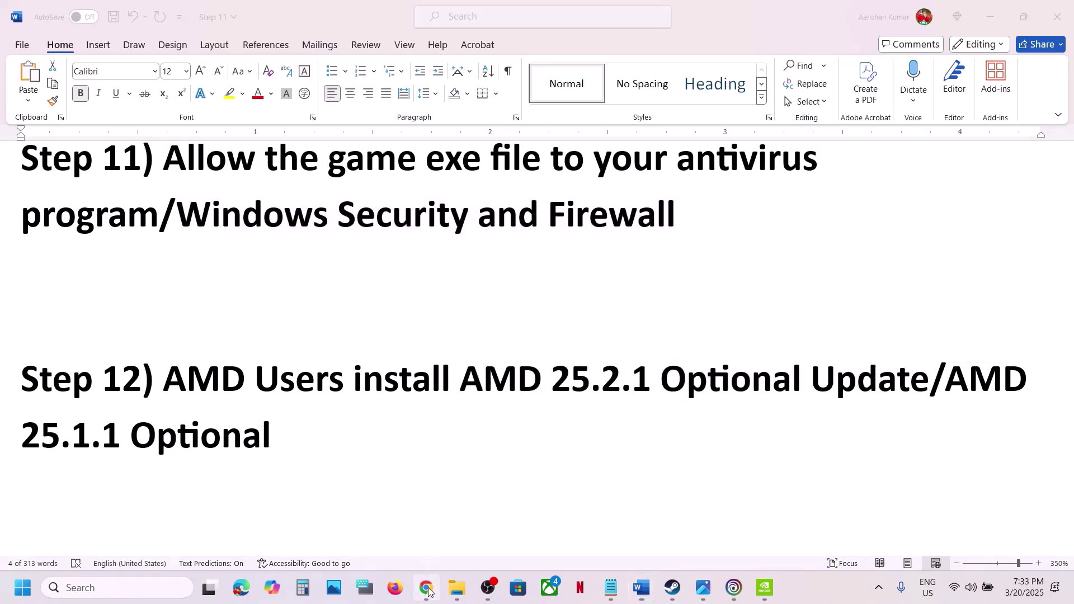
pyautogui.click(204, 17)
pyautogui.hotkey('ctrl', 'v')
pyautogui.press('Return')
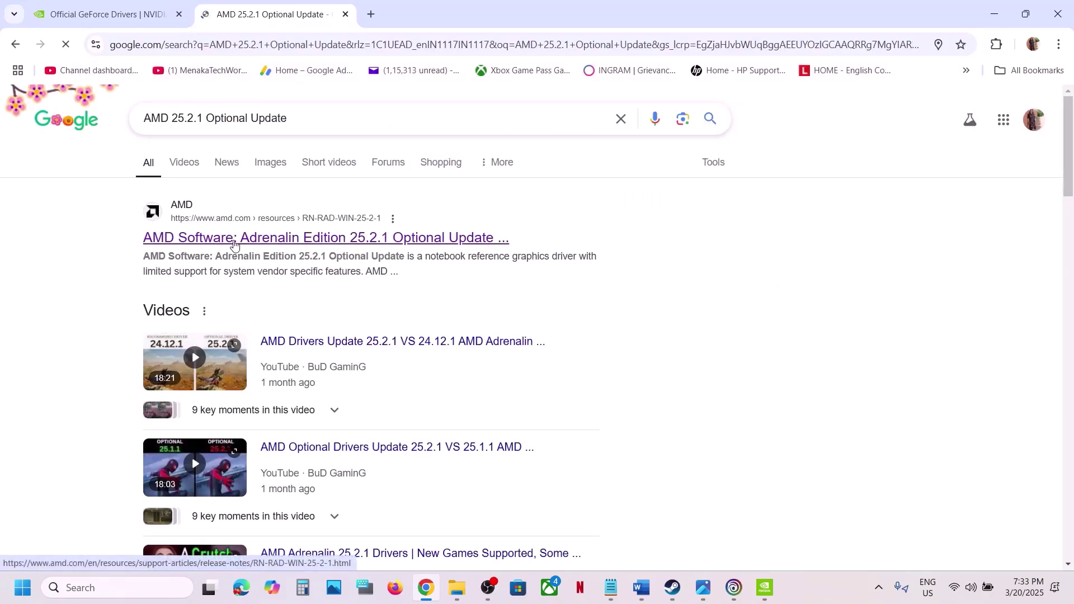
pyautogui.click(358, 238)
# - Download the AMD Adrenalin Edition 25.2.1 Optional Update driver for Windows 10 and 11 64-bit and check its download progress
pyautogui.scroll(-15, 425, 265)
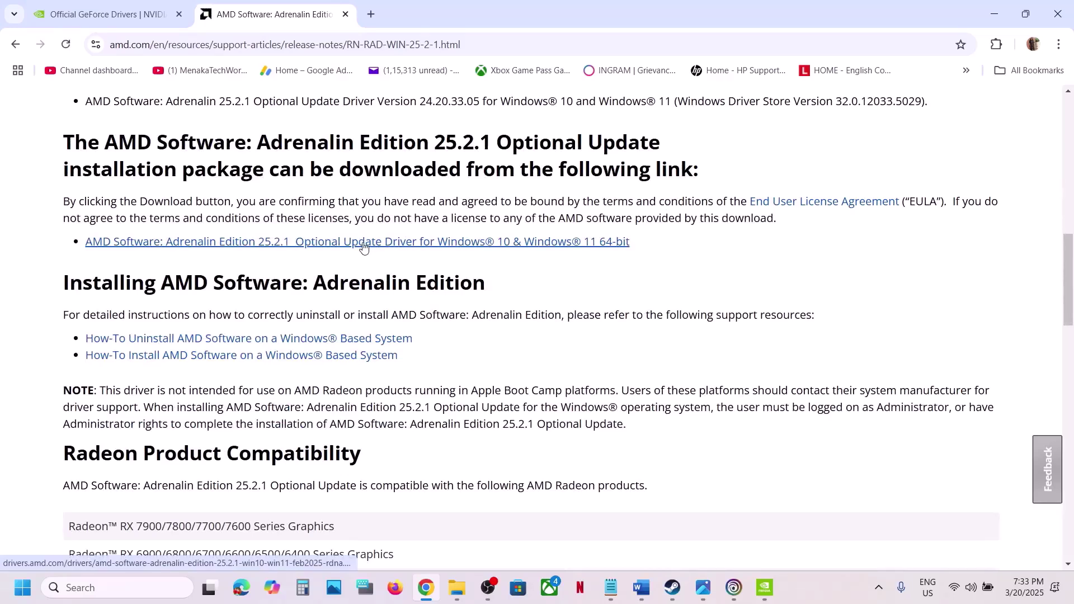
pyautogui.click(363, 242)
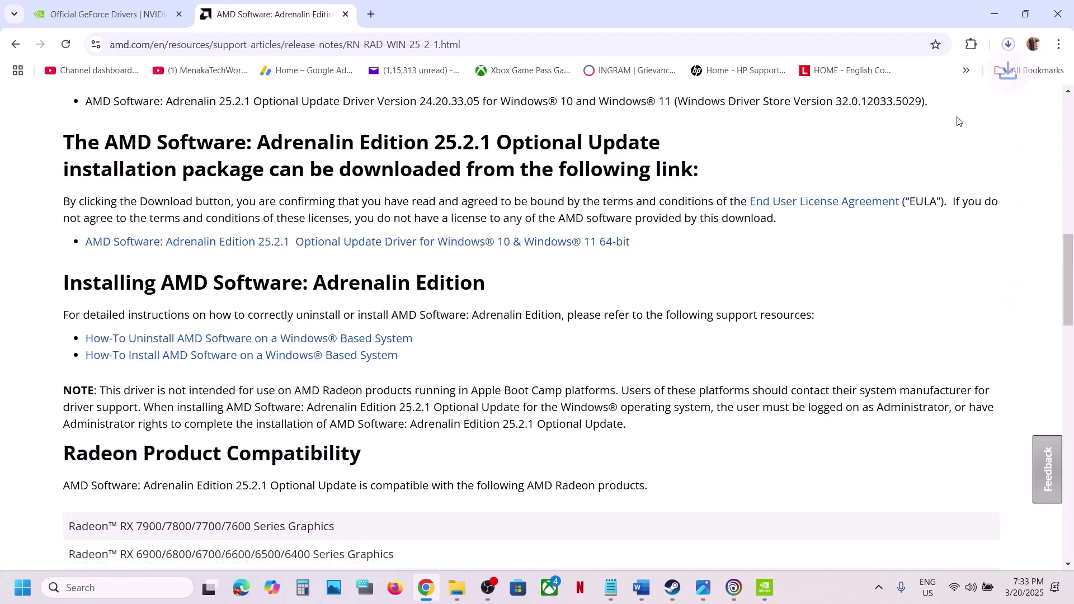
pyautogui.click(1008, 44)
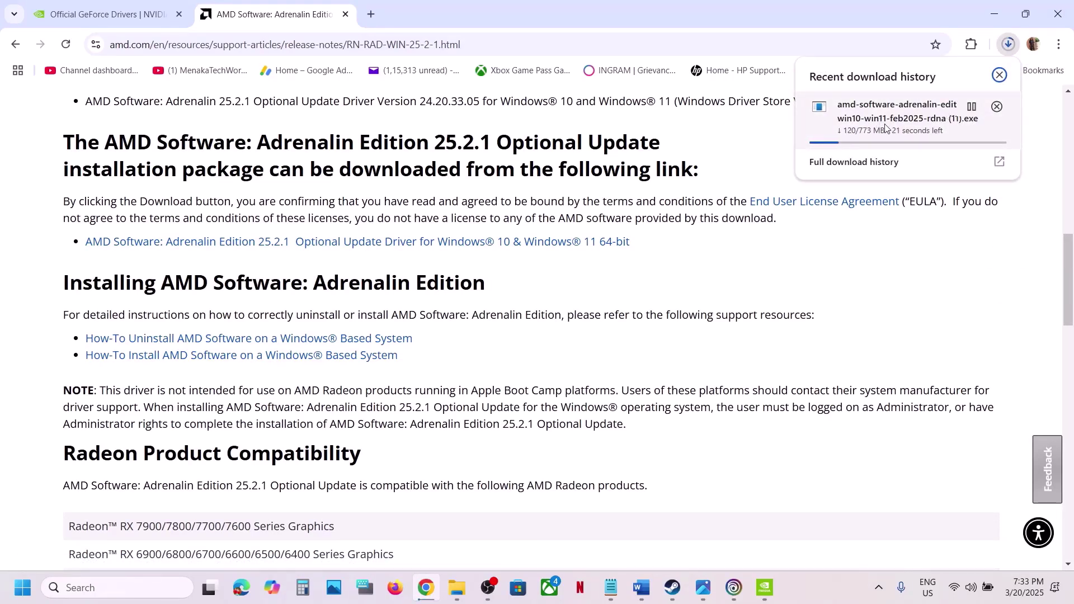
pyautogui.click(687, 275)
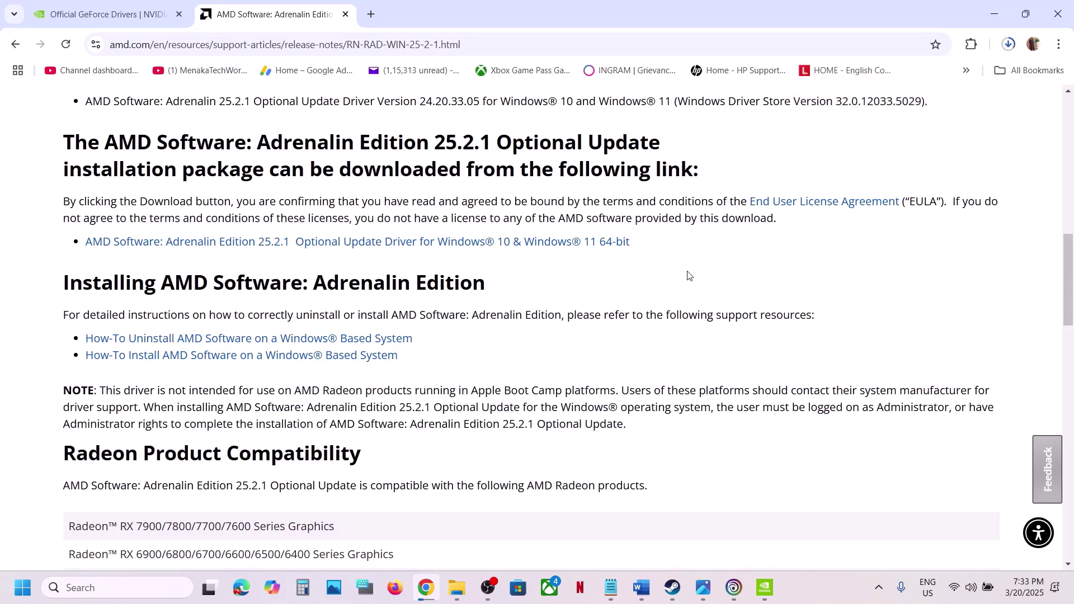
# - Switch to the Word document and copy the phrase "AMD 25.1.1 Optional" from Step 12
pyautogui.click(644, 585)
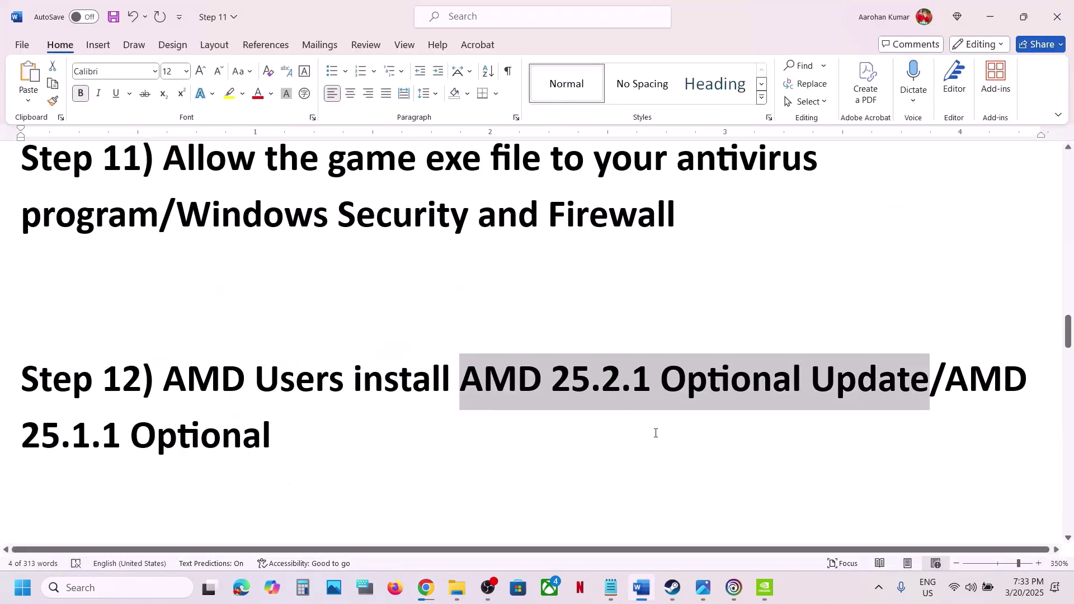
pyautogui.moveTo(291, 439); pyautogui.dragTo(951, 371)
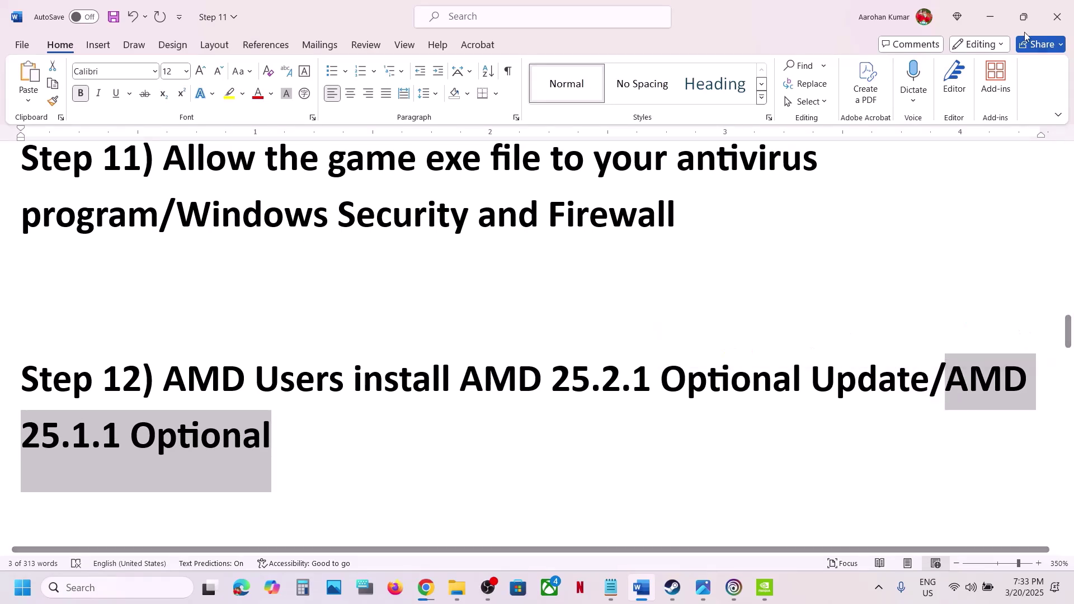
pyautogui.click(989, 17)
# - Search the web in Chrome for "AMD 25.1.1 Optional" and open AMD's release notes page for that version
pyautogui.click(511, 44)
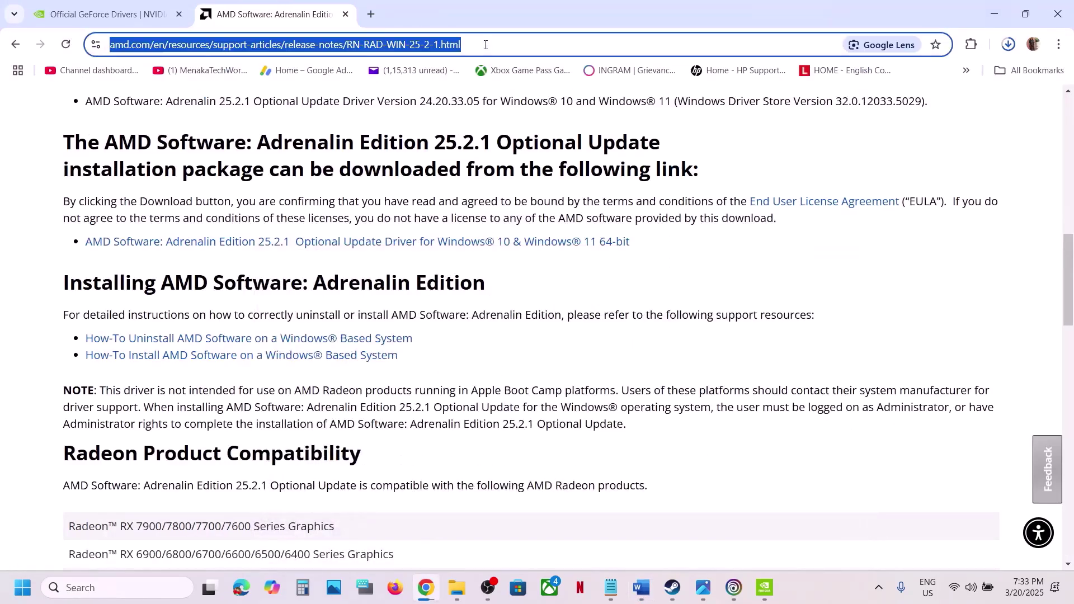
pyautogui.write('AMD 25.1.1 Optional')
pyautogui.press('Return')
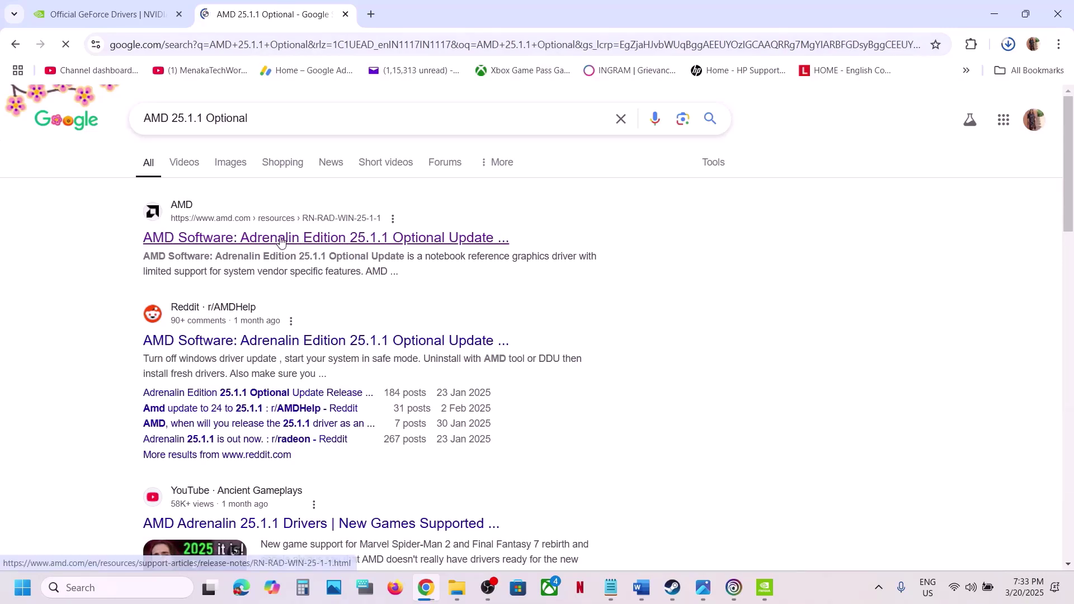
pyautogui.click(282, 241)
# - Download the AMD Adrenalin Edition 25.1.1 Optional Update driver, check the recent downloads and return to the start of the release notes
pyautogui.scroll(-10, 384, 346)
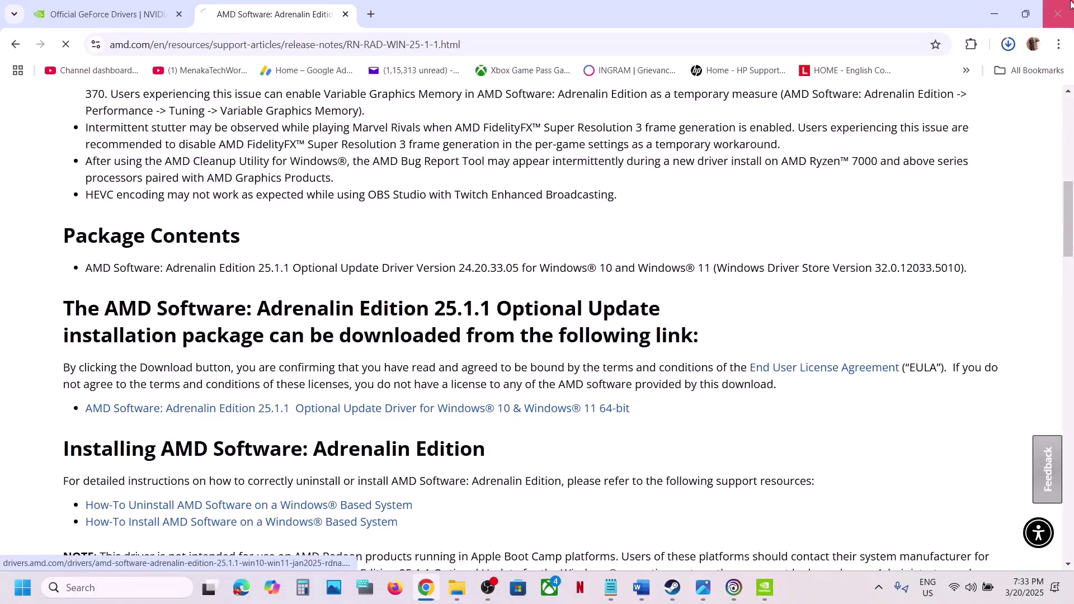
pyautogui.click(1008, 45)
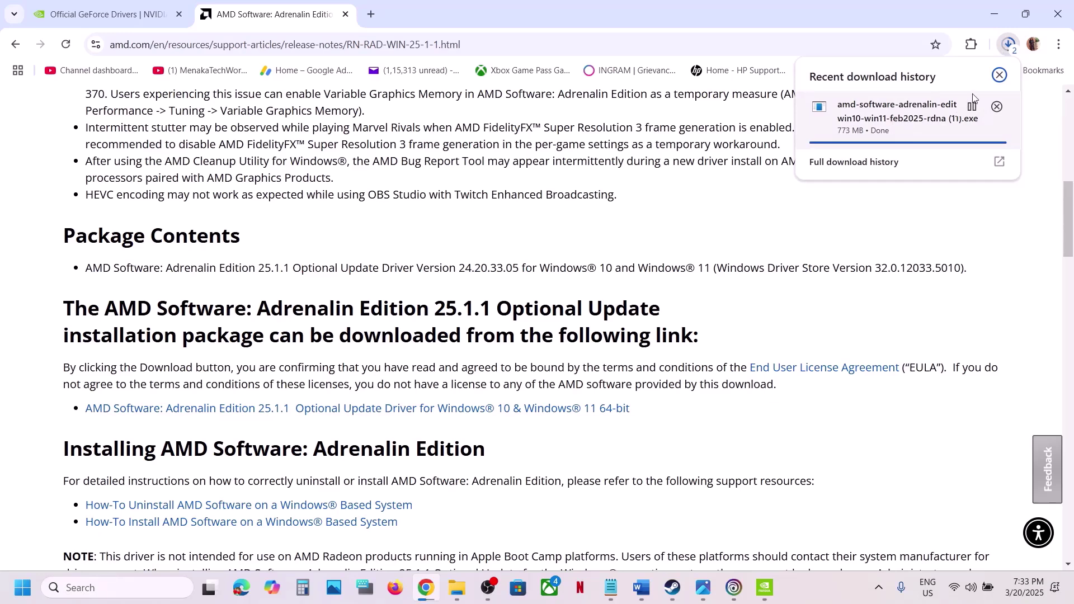
pyautogui.hotkey('ctrl', 'a')
pyautogui.press('Home')
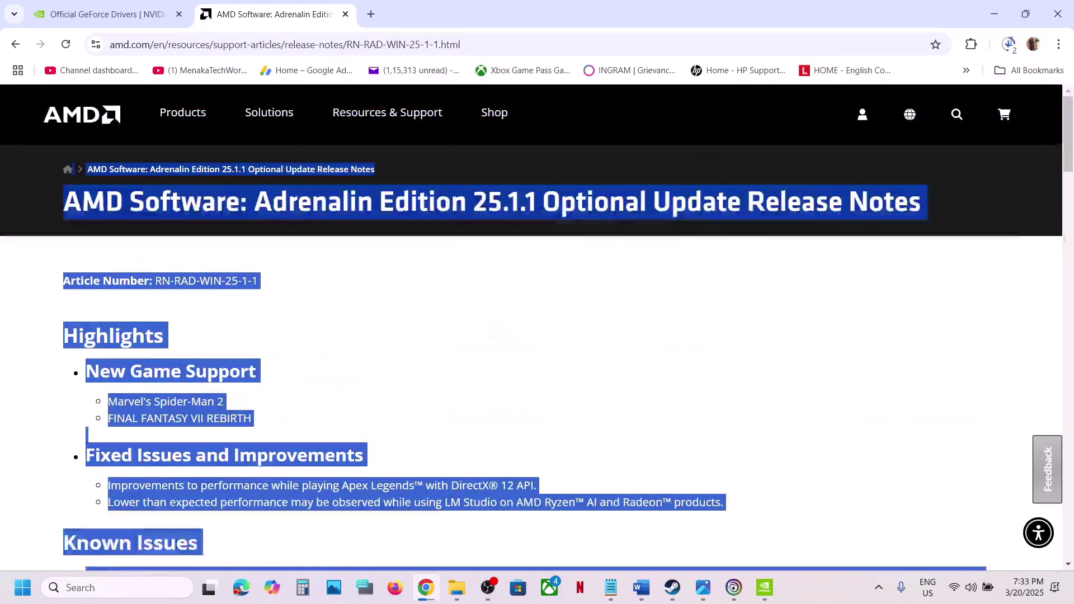
pyautogui.click(544, 376)
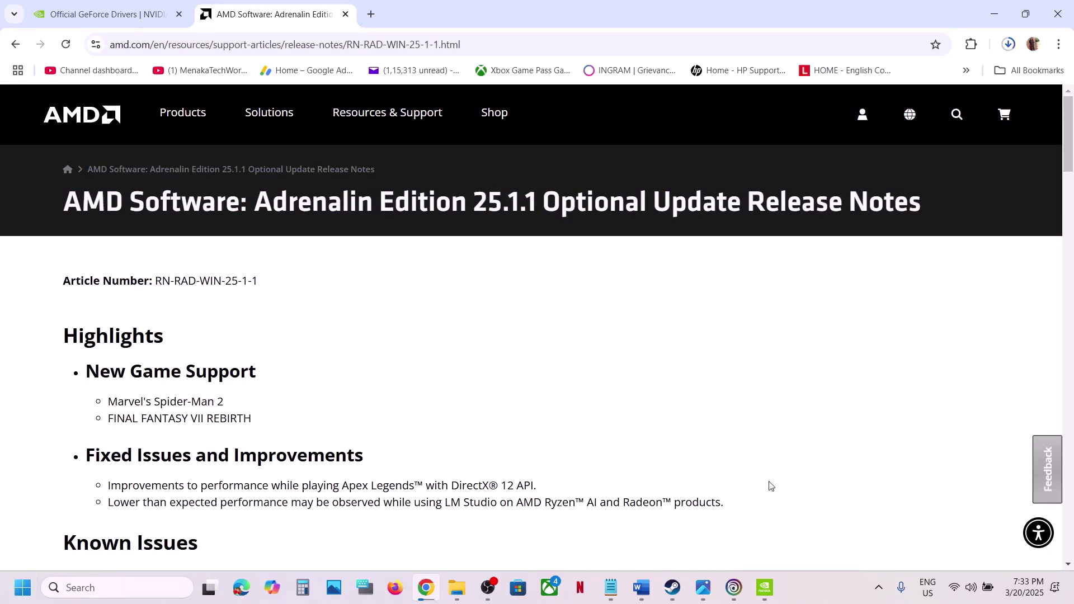
# - Return to the Word document and highlight the Step 13 text about unplugging peripherals, USB adapters and additional joysticks or controllers
pyautogui.click(670, 594)
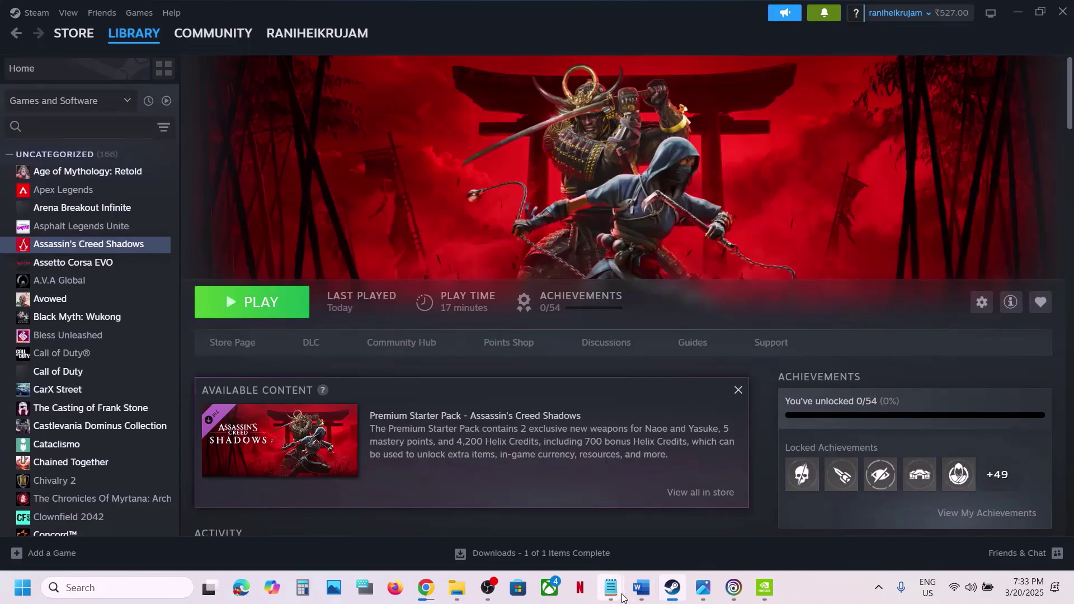
pyautogui.click(641, 588)
pyautogui.scroll(-6, 448, 439)
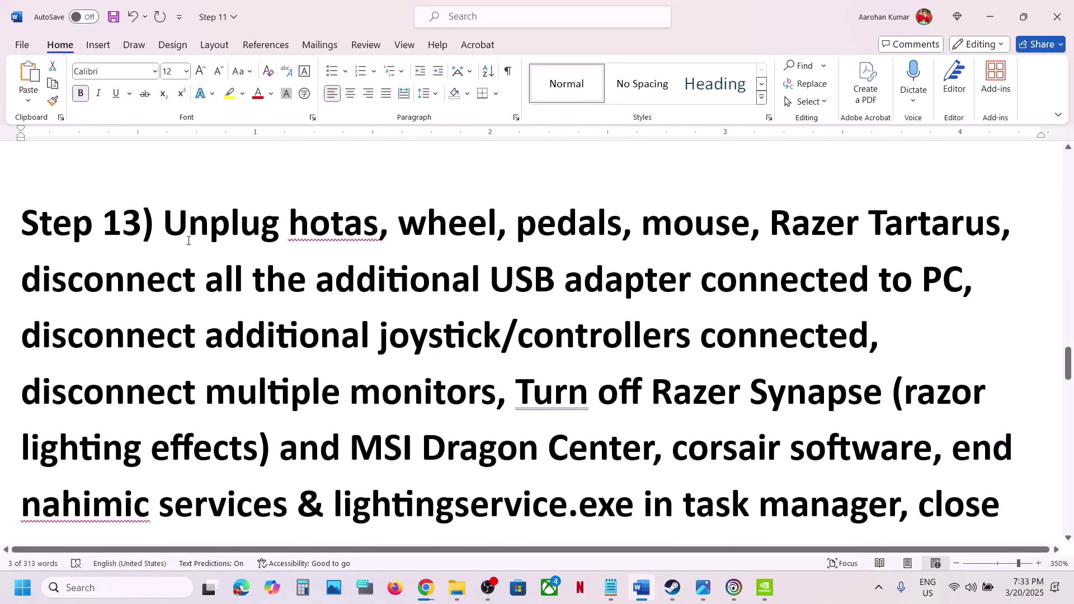
pyautogui.moveTo(165, 230); pyautogui.dragTo(920, 301)
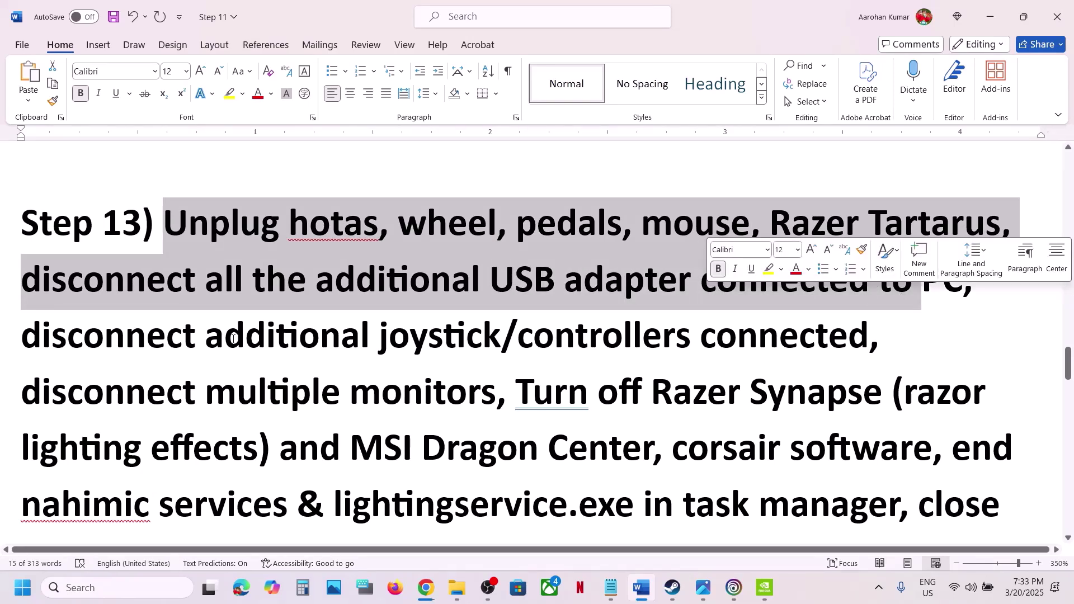
pyautogui.moveTo(174, 343); pyautogui.dragTo(746, 344)
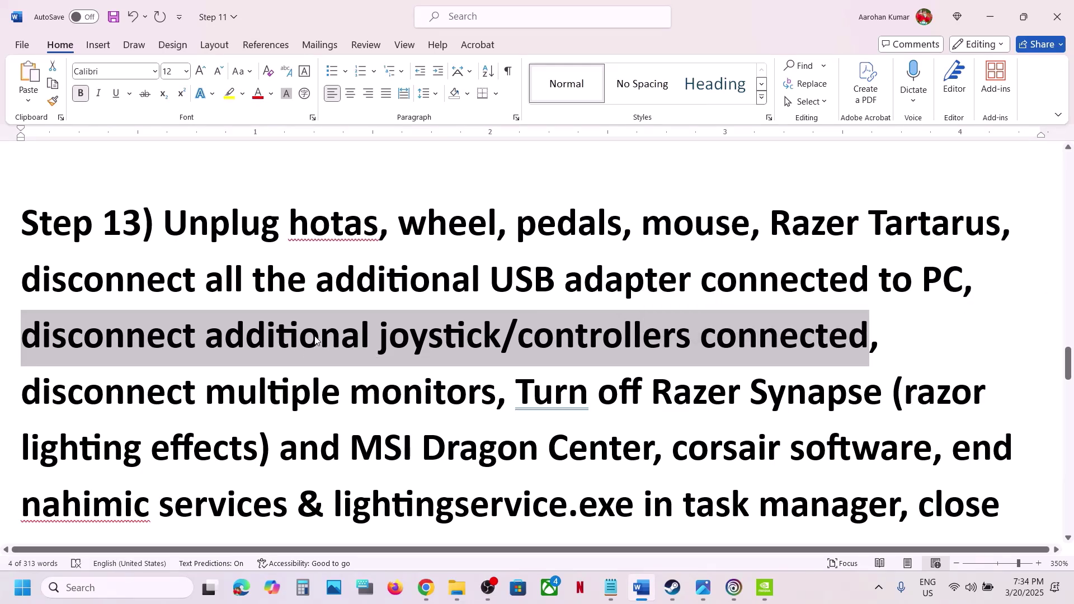
# - Highlight the rest of the Step 13 advice, from turning off Razer Synapse through closing browsers and third-party apps
pyautogui.scroll(-1, 315, 339)
pyautogui.moveTo(88, 344); pyautogui.dragTo(723, 506)
pyautogui.scroll(-4, 723, 506)
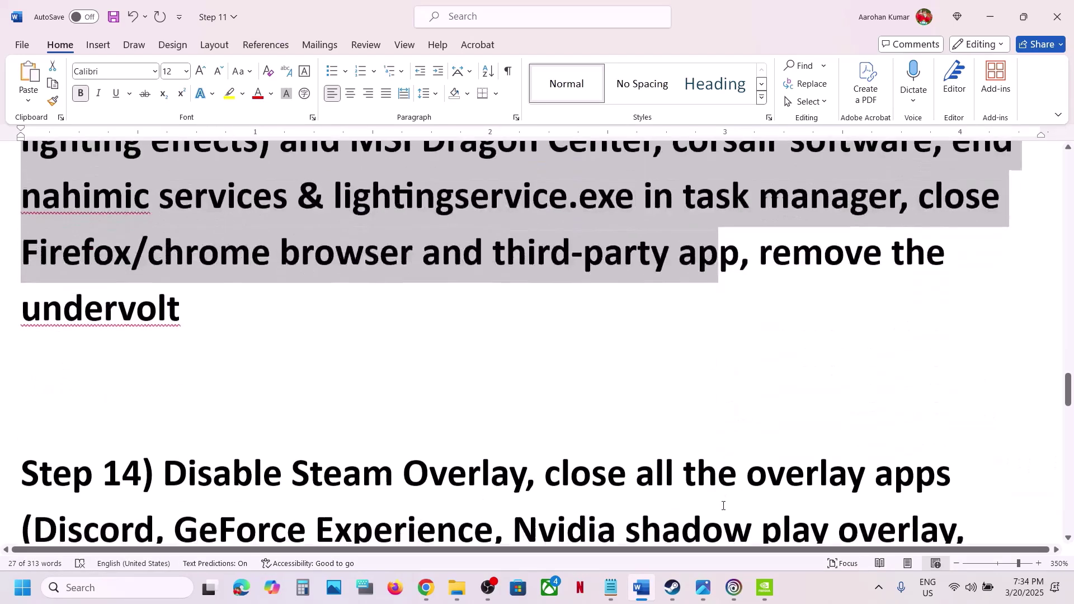
# - Highlight "remove the undervolt" at the end of Step 13 and "Disable Steam Overlay" in Step 14
pyautogui.scroll(2, 790, 338)
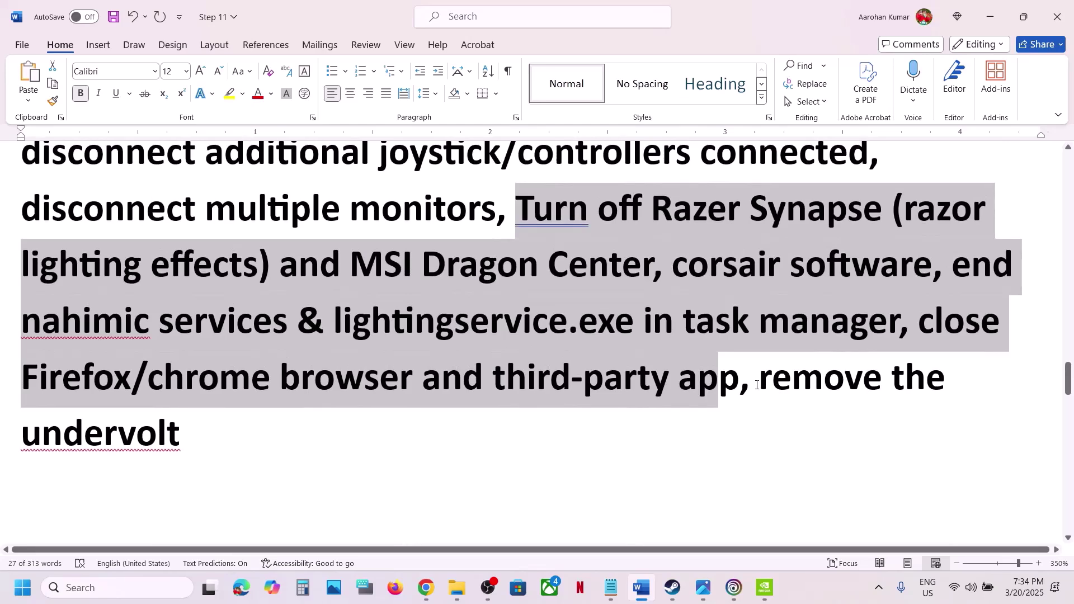
pyautogui.moveTo(756, 385); pyautogui.dragTo(578, 410)
pyautogui.scroll(-2, 577, 410)
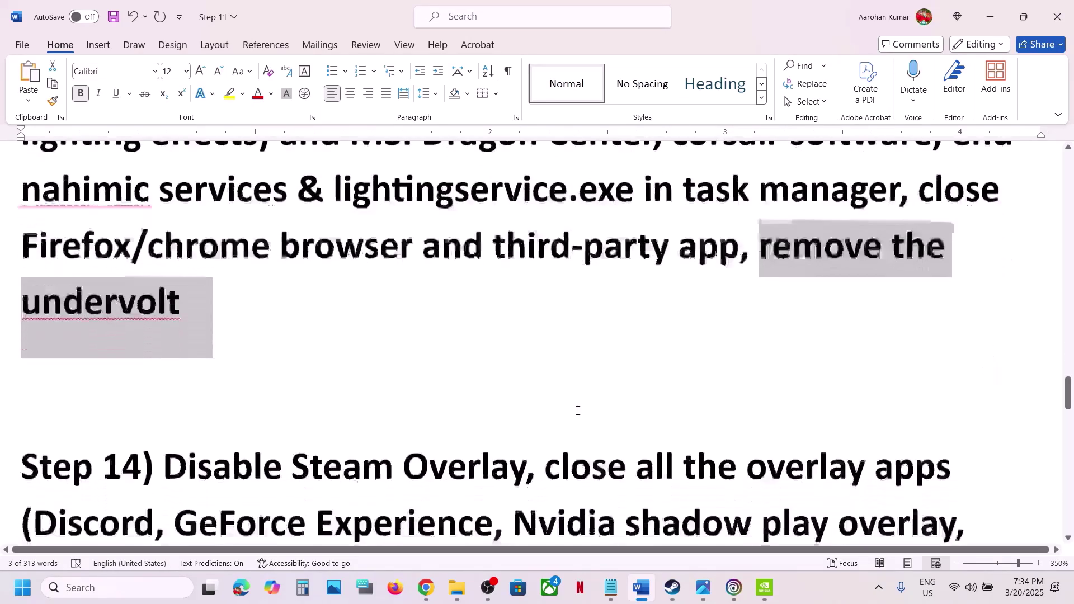
pyautogui.scroll(-3, 577, 410)
pyautogui.moveTo(166, 306); pyautogui.dragTo(524, 308)
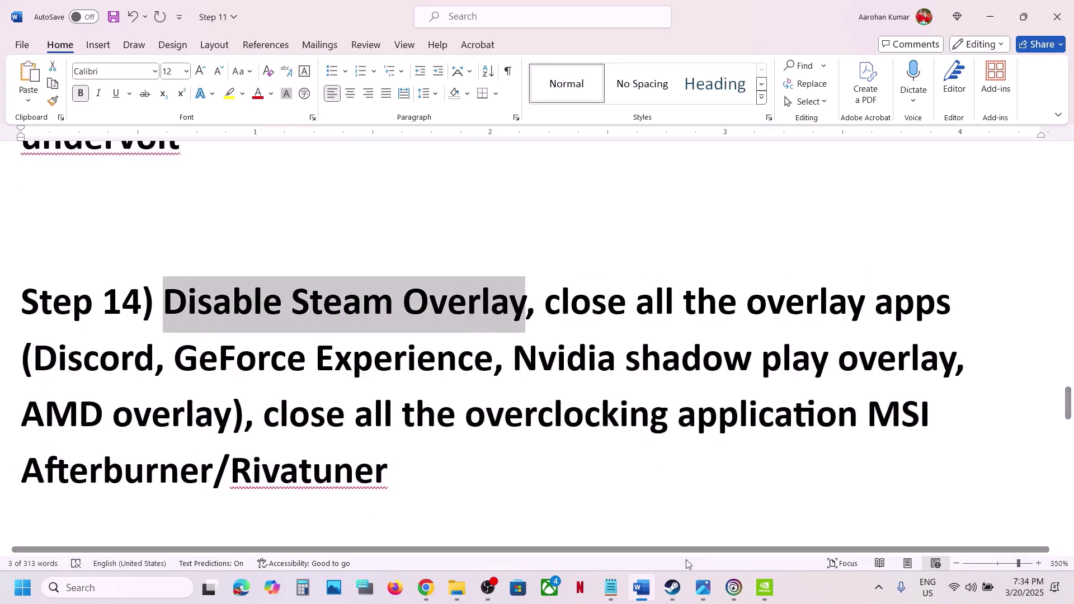
# - View the Steam Overlay setting in the Steam properties of Assassin's Creed Shadows, and return to the Word document
pyautogui.click(673, 587)
pyautogui.rightClick(96, 244)
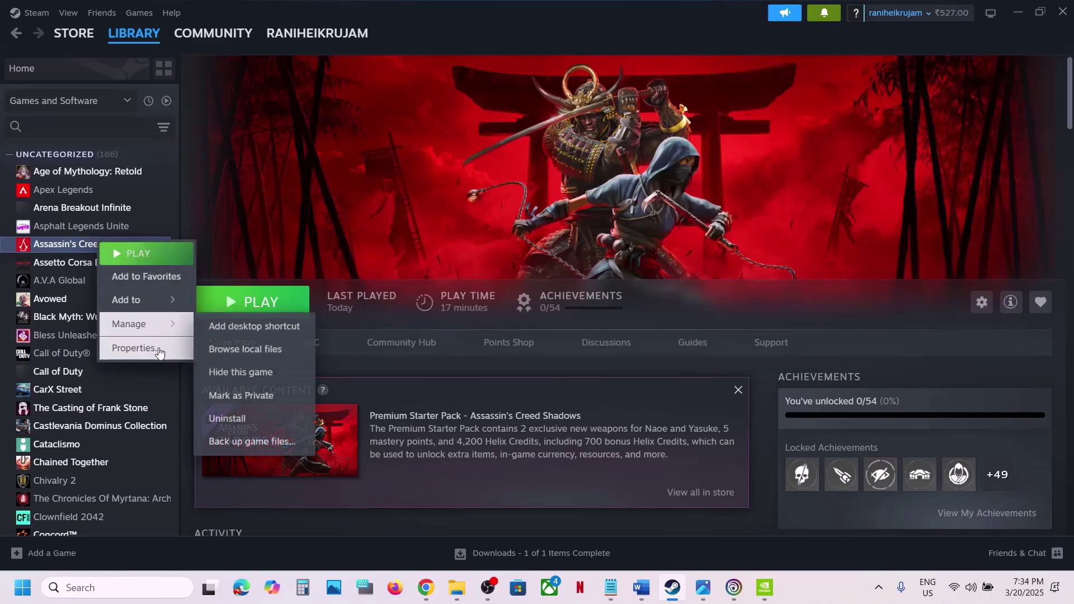
pyautogui.click(140, 347)
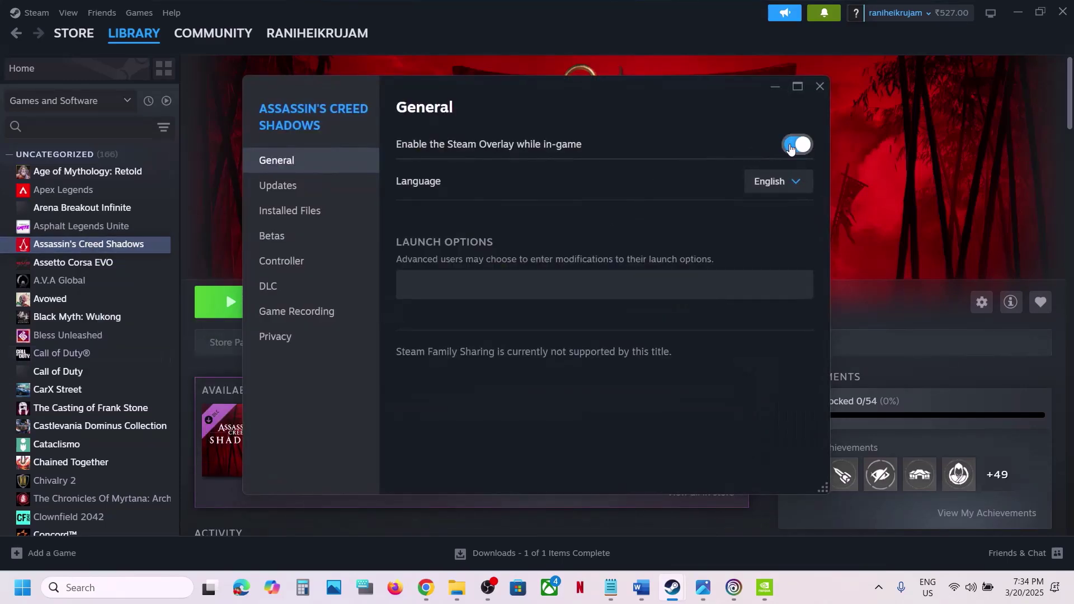
pyautogui.click(817, 89)
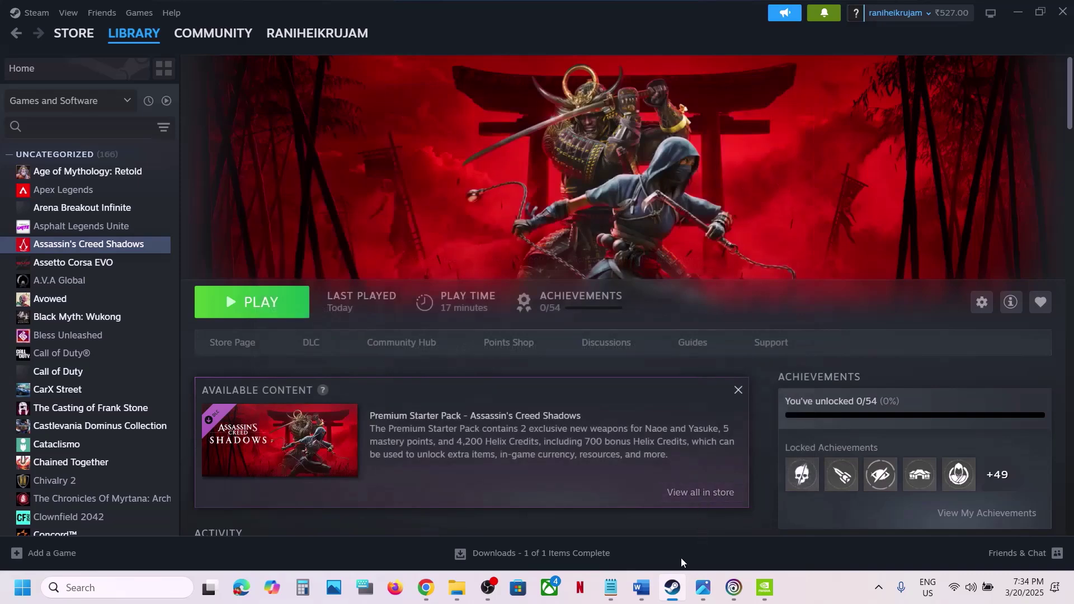
pyautogui.click(643, 588)
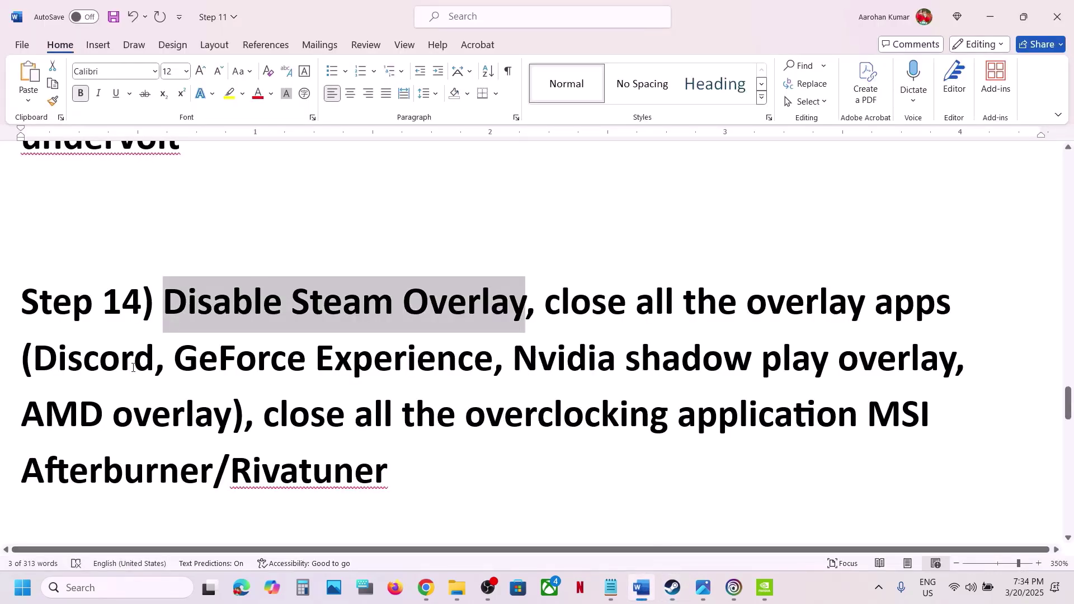
# - Highlight the Discord mention in Step 14 and search Windows for the NVIDIA app using "nvi"
pyautogui.moveTo(50, 360); pyautogui.dragTo(157, 364)
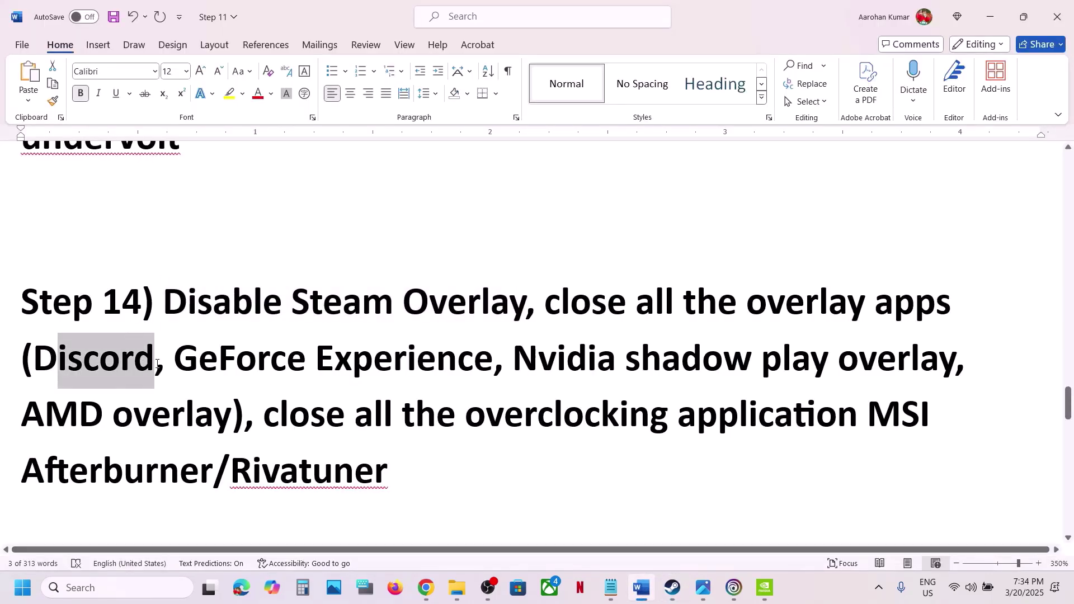
pyautogui.write('n')
pyautogui.click(104, 589)
pyautogui.write('vi')
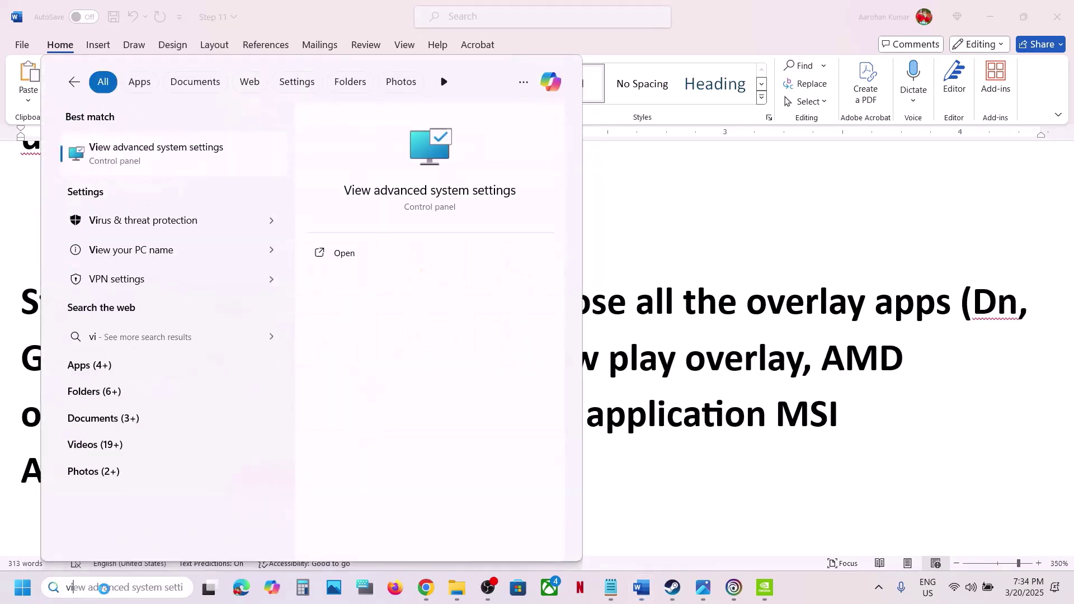
pyautogui.press('BackSpace')
pyautogui.write('l')
pyautogui.press('BackSpace')
pyautogui.press('BackSpace')
pyautogui.write('nvi')
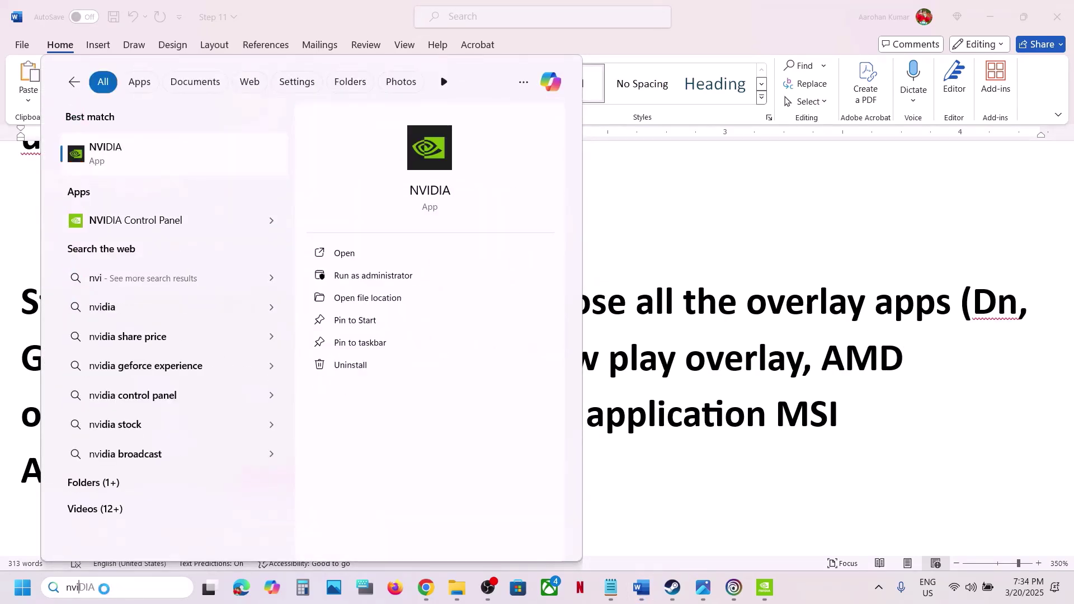
pyautogui.press('Escape')
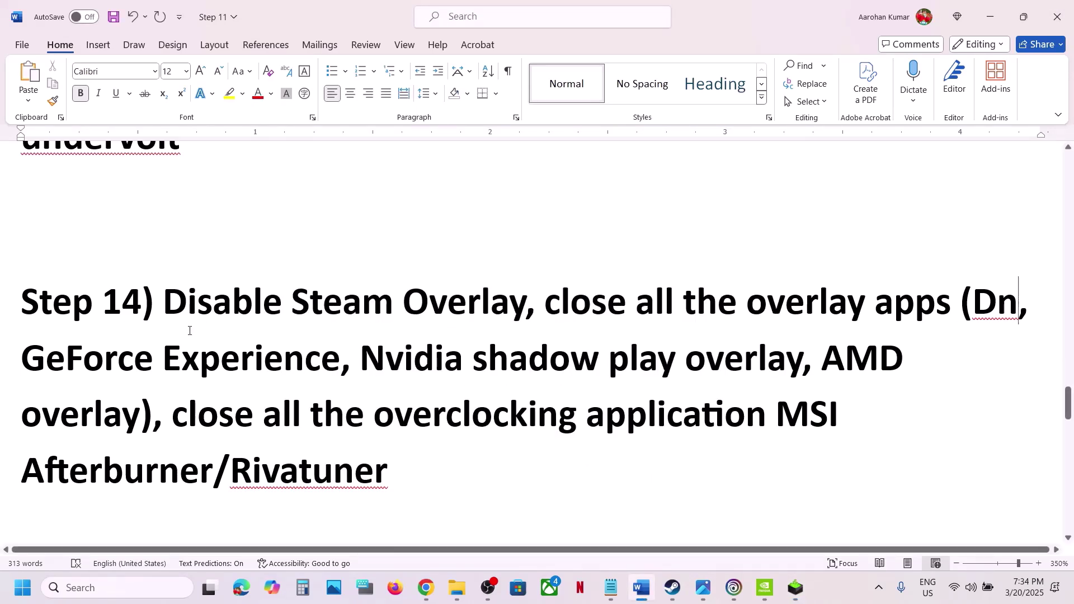
# - Highlight the Step 14 advice to close all the overlay apps and the overclocking applications
pyautogui.moveTo(573, 304); pyautogui.dragTo(958, 305)
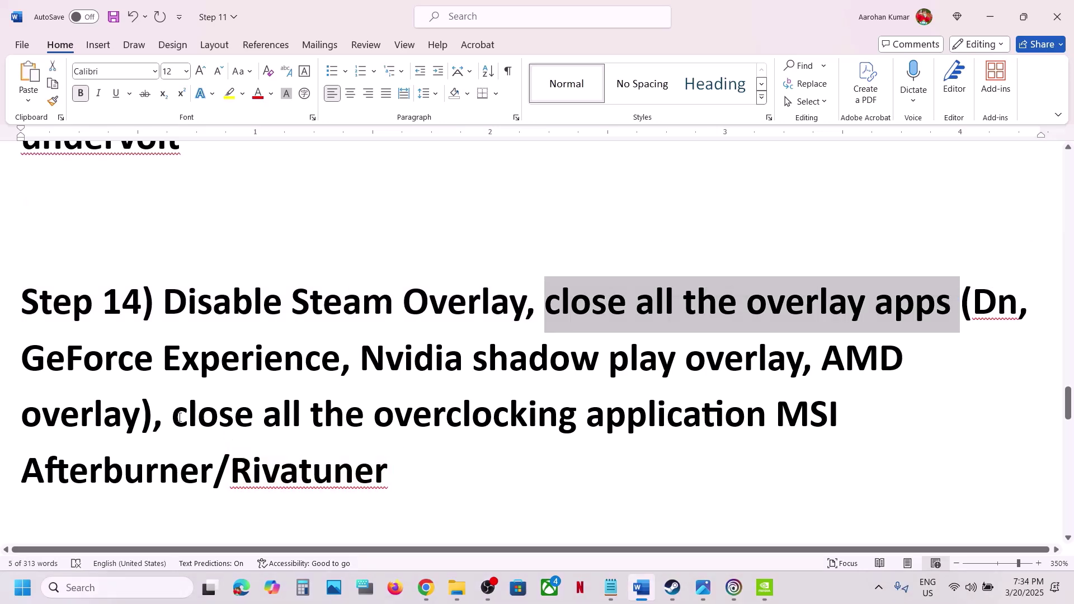
pyautogui.moveTo(179, 417); pyautogui.dragTo(800, 413)
pyautogui.click(811, 401)
# - Copy "MSI Afterburner" from the Step 14 text and launch that application through Windows search
pyautogui.moveTo(709, 421); pyautogui.dragTo(214, 474)
pyautogui.hotkey('ctrl', 'c')
pyautogui.click(146, 588)
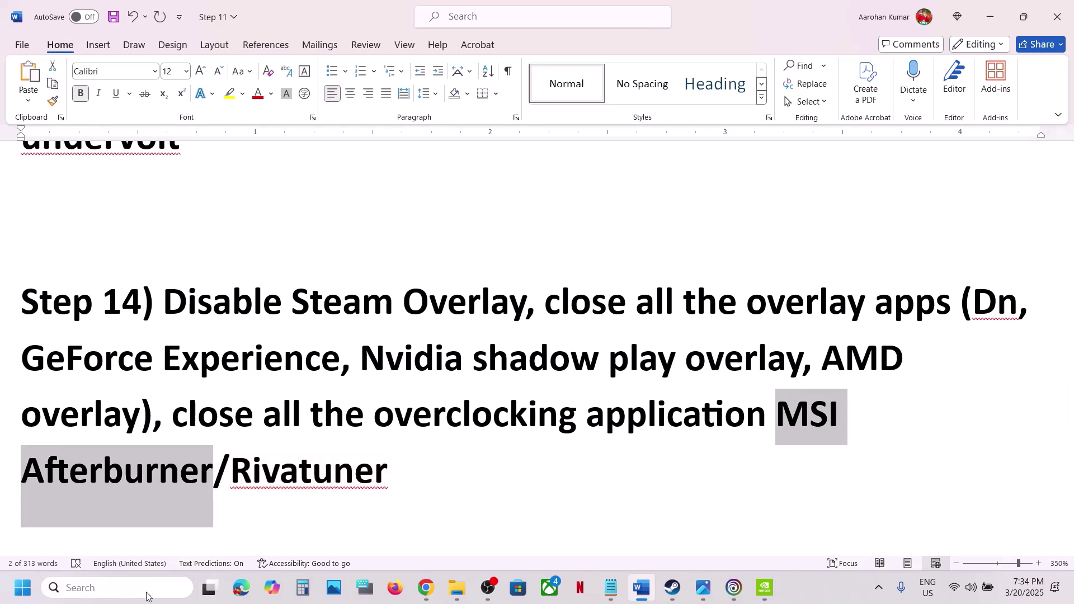
pyautogui.hotkey('ctrl', 'v')
pyautogui.click(703, 371)
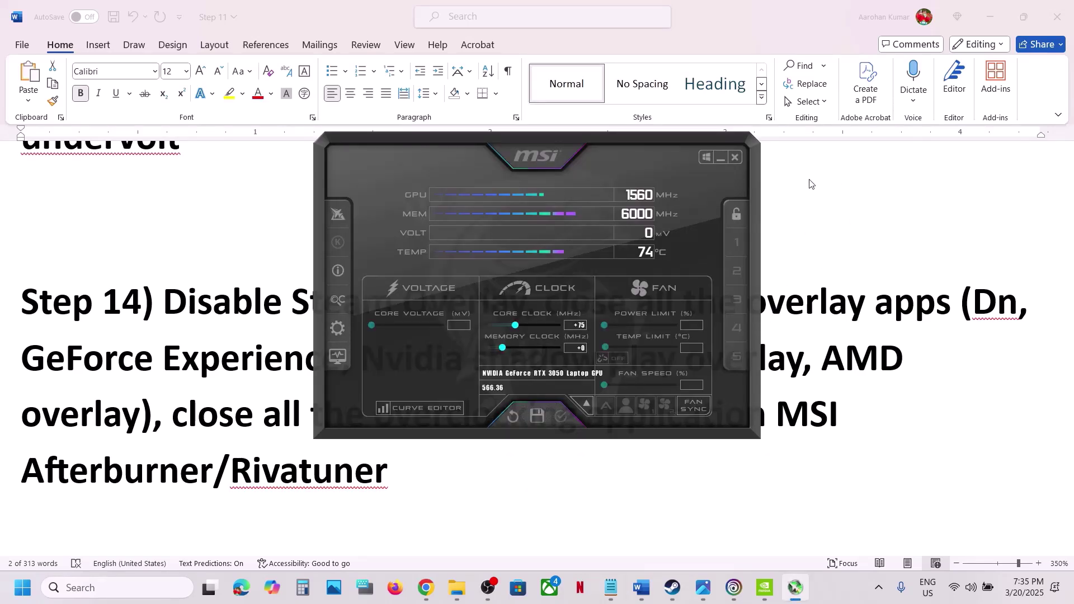
# - Minimize MSI Afterburner and shut it down completely from the hidden system tray icons
pyautogui.click(720, 159)
pyautogui.click(878, 587)
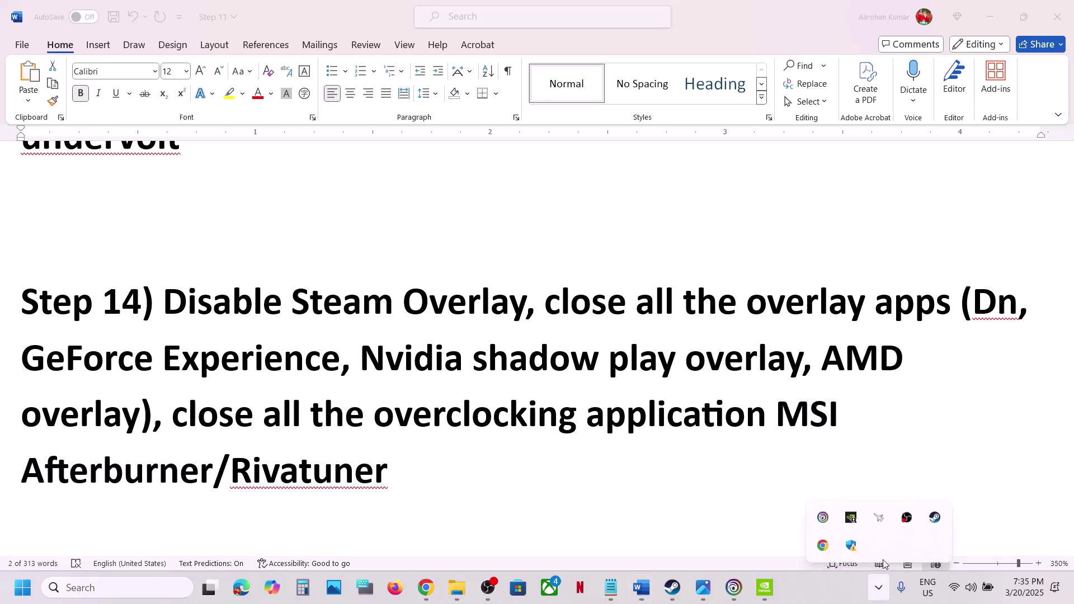
pyautogui.rightClick(880, 526)
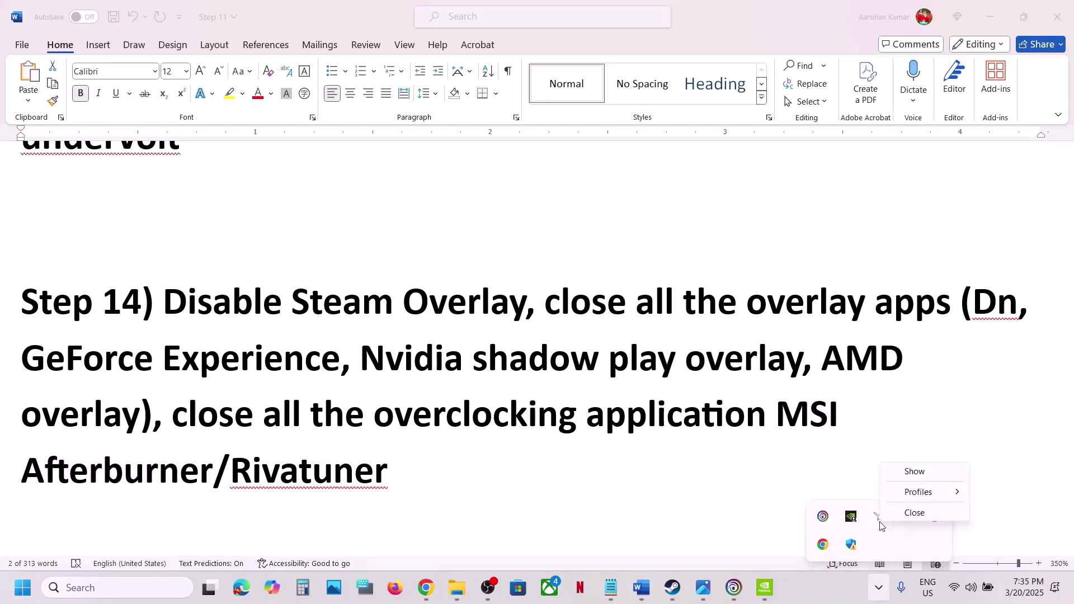
pyautogui.click(916, 511)
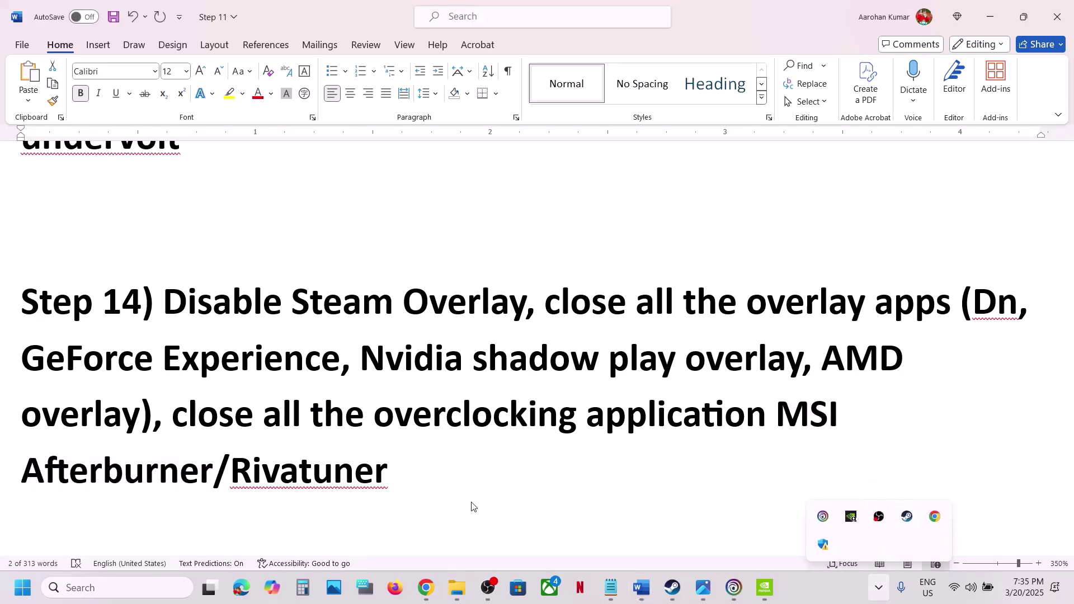
# - Move on from Step 14 in the document, open Windows Update in Settings and check for updates
pyautogui.scroll(-4, 472, 503)
pyautogui.moveTo(776, 413); pyautogui.dragTo(530, 470)
pyautogui.press('super+i')
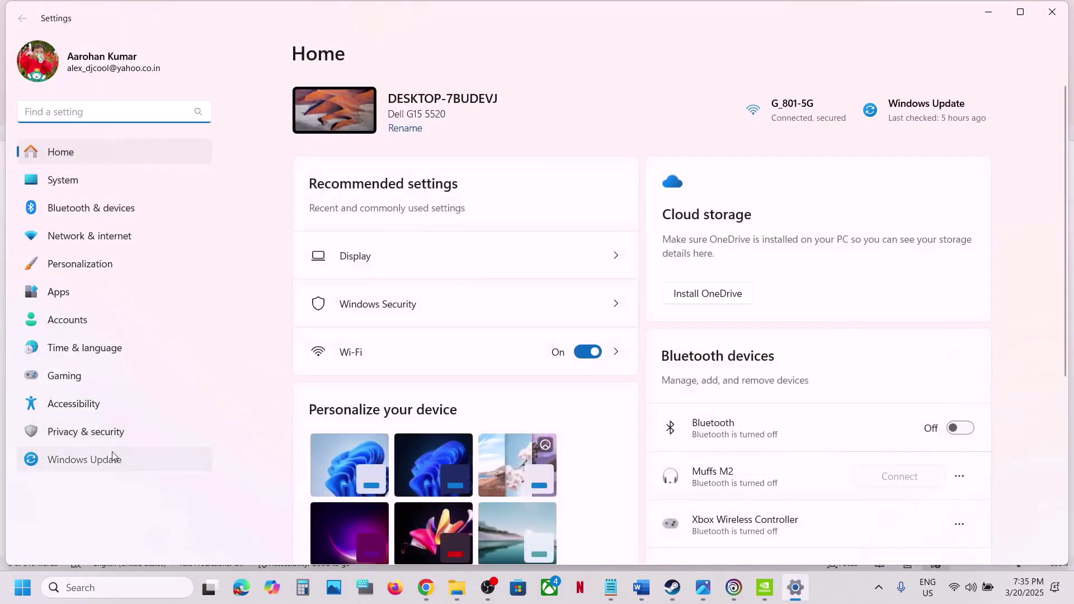
pyautogui.click(112, 455)
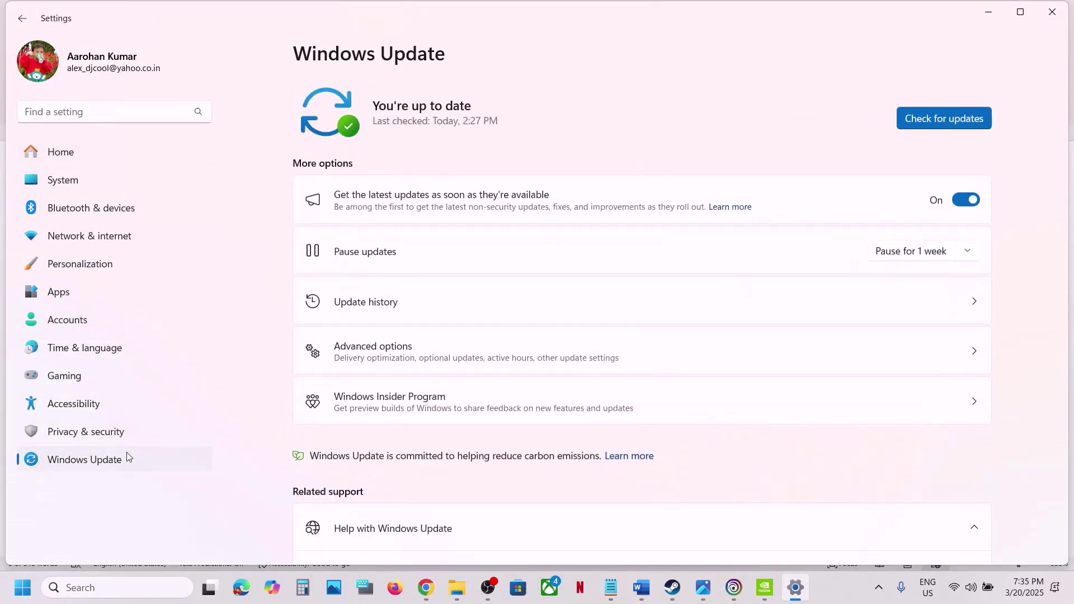
pyautogui.click(956, 125)
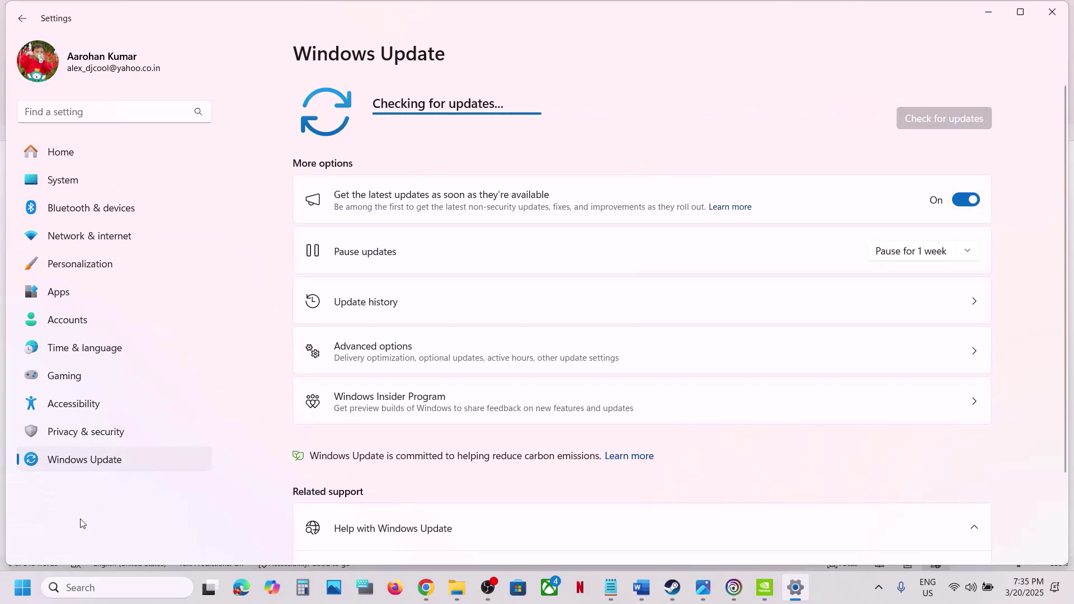
# - Show the Restart option among the Windows power options and dismiss it without restarting
pyautogui.press('super')
pyautogui.click(409, 540)
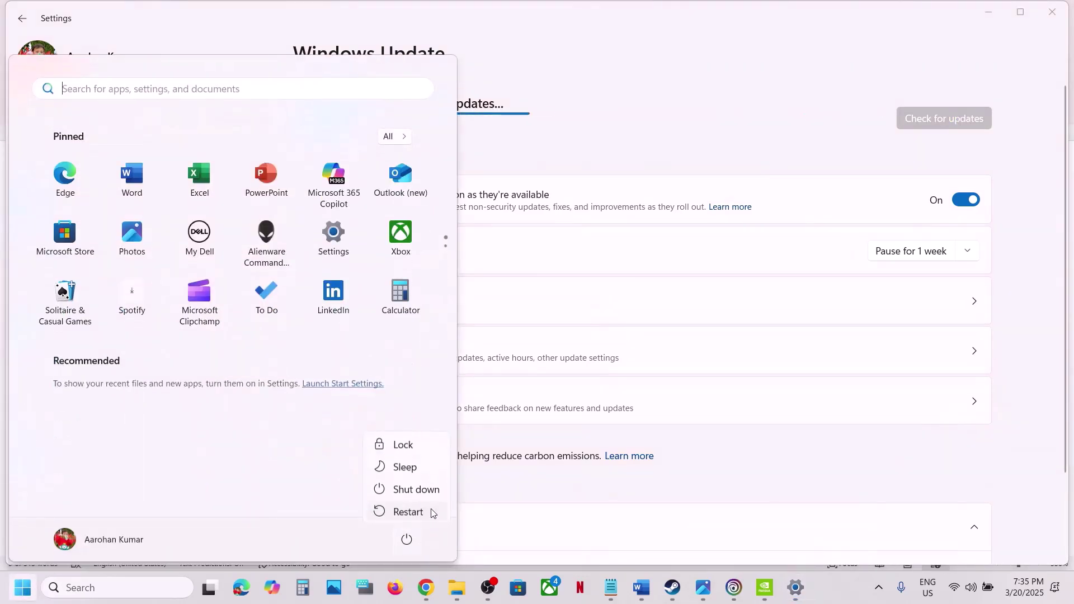
pyautogui.press('Escape')
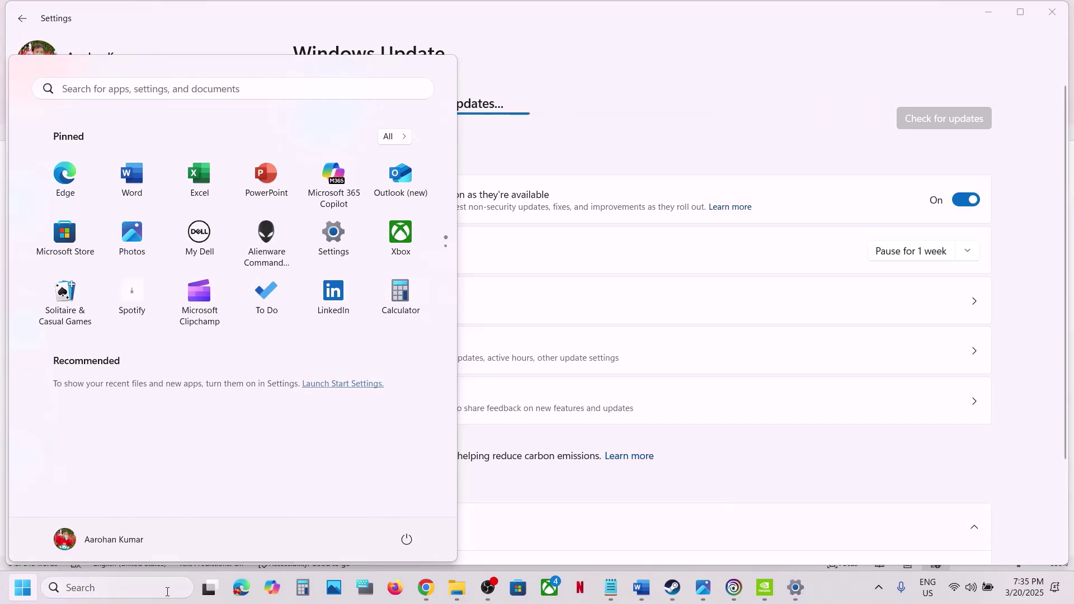
# - Run winver to check the installed Windows version, and close the About Windows dialog
pyautogui.click(163, 588)
pyautogui.write('winver')
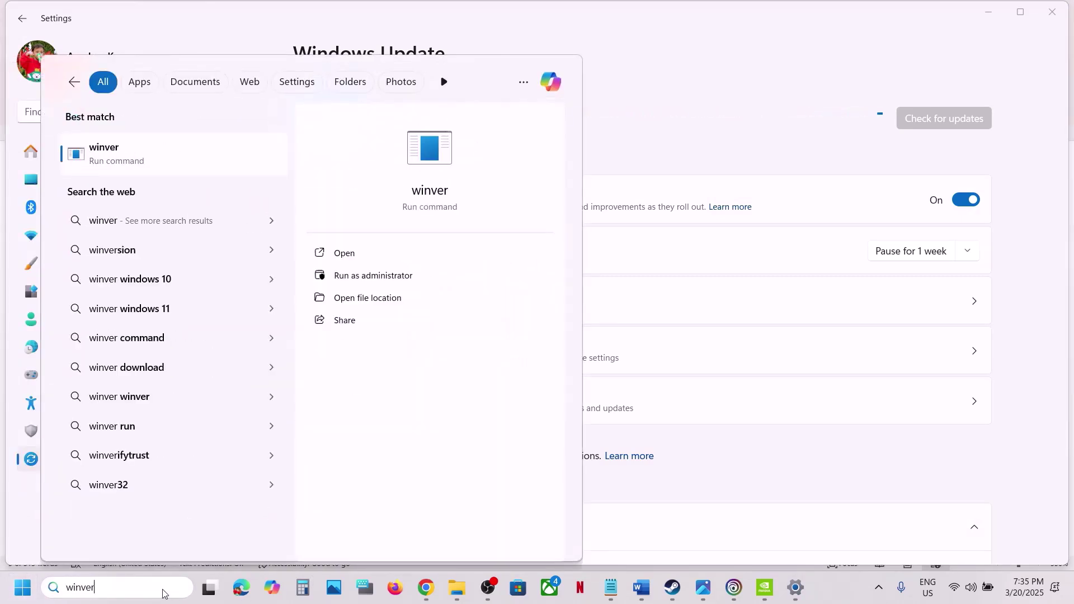
pyautogui.press('Return')
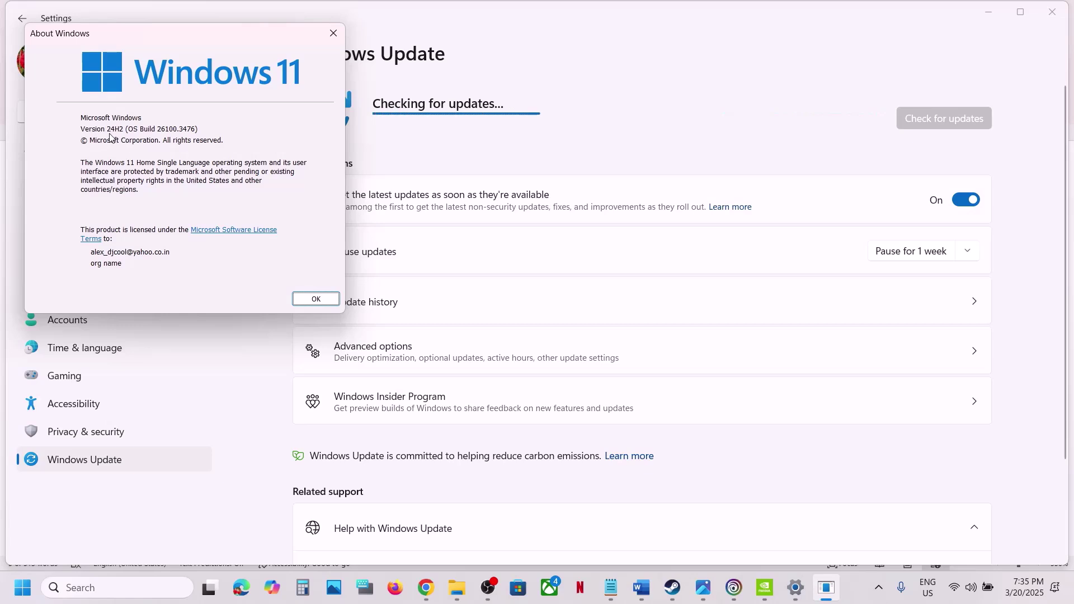
pyautogui.click(333, 33)
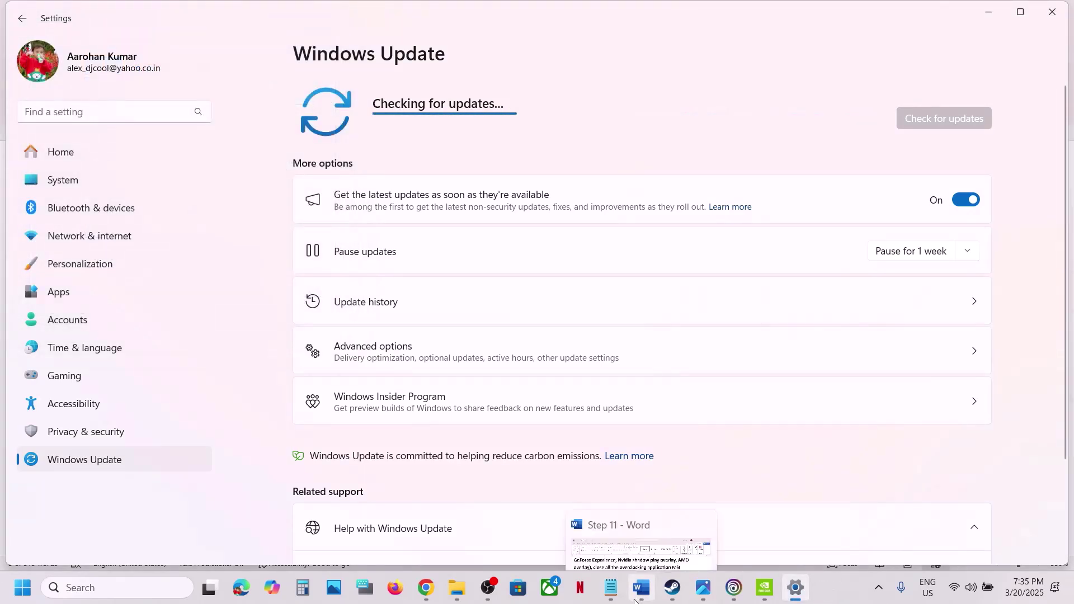
# - Return to the Word notes, highlight "View Advanced system settings" and open that Control Panel entry through Windows search
pyautogui.click(637, 587)
pyautogui.scroll(-5, 389, 370)
pyautogui.scroll(-2, 387, 372)
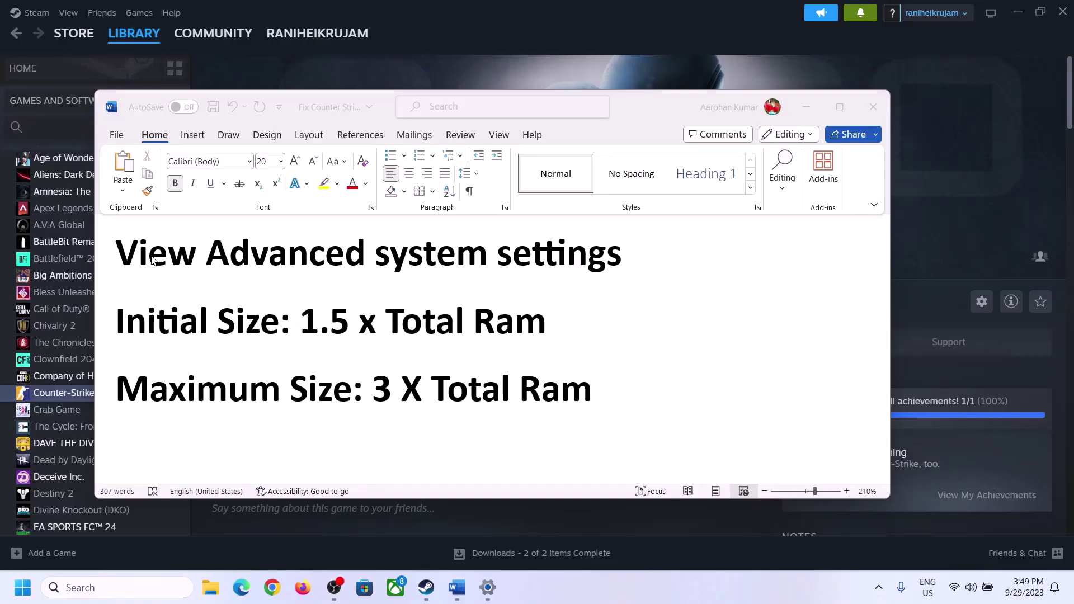
pyautogui.moveTo(151, 259); pyautogui.dragTo(580, 279)
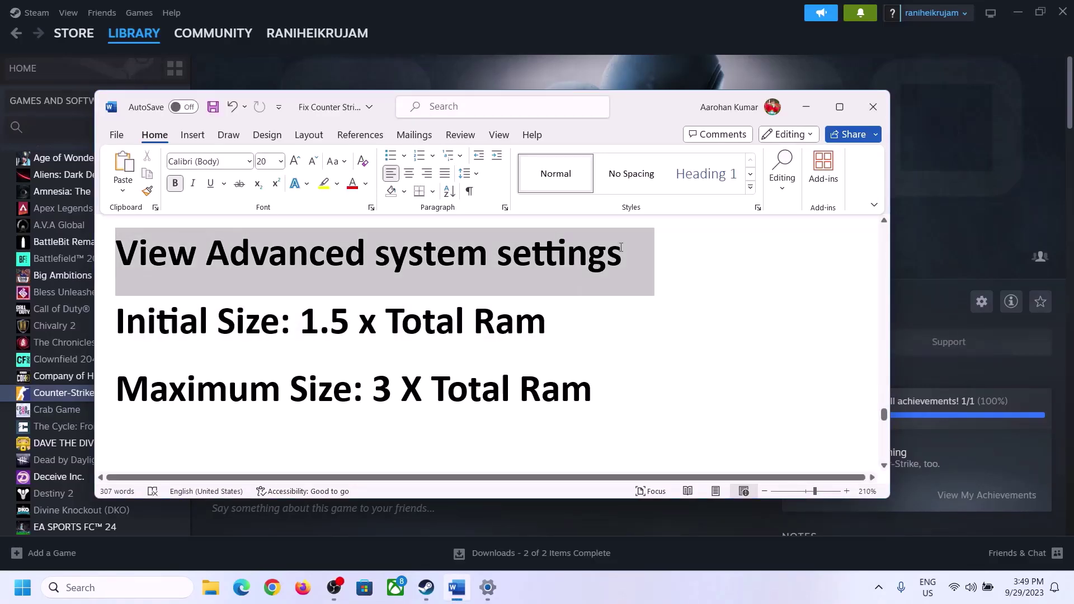
pyautogui.click(80, 587)
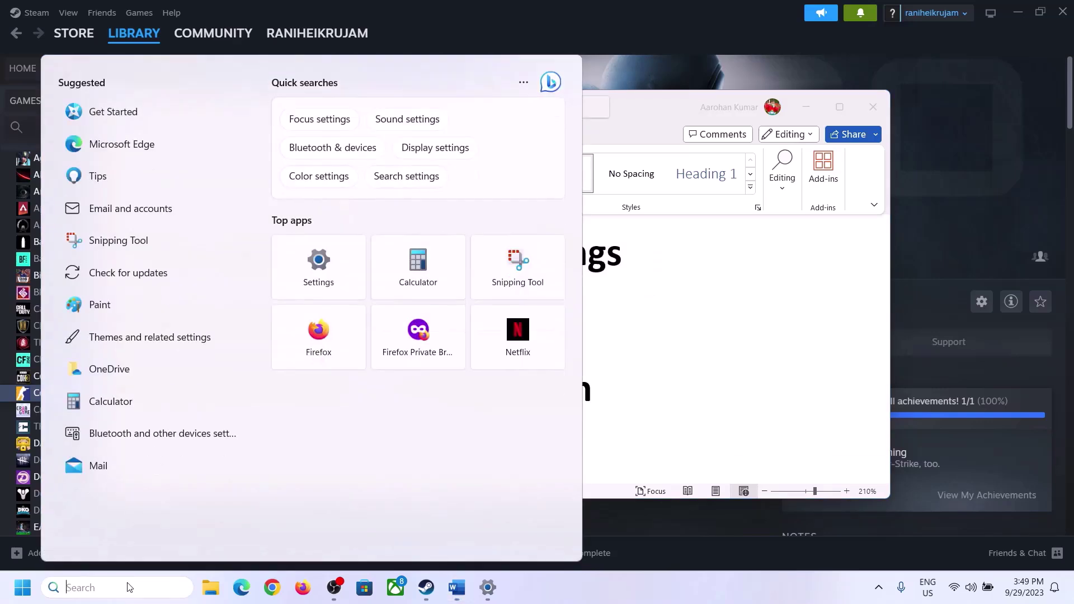
pyautogui.hotkey('ctrl', 'v')
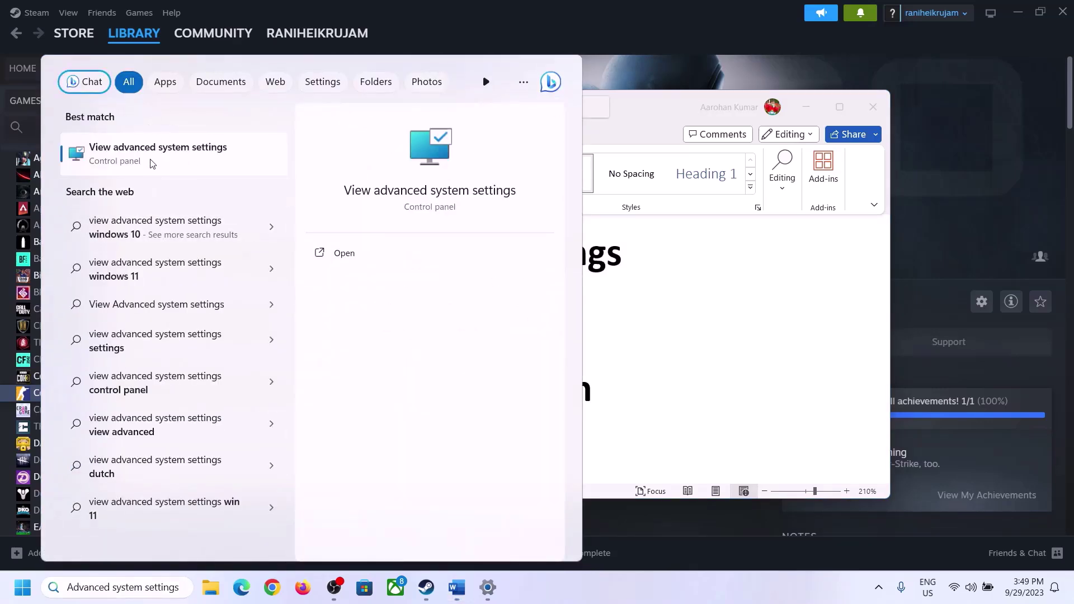
pyautogui.click(185, 162)
pyautogui.moveTo(223, 105); pyautogui.dragTo(483, 193)
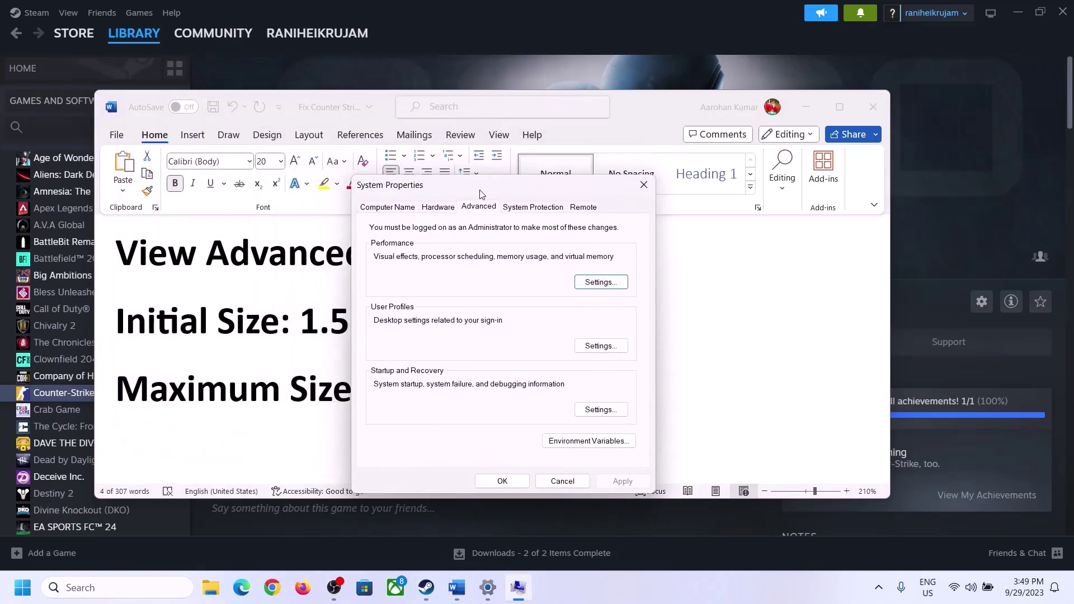
# - Open the Virtual Memory settings from Performance Options, disable automatic paging file management and choose a custom size for drive C
pyautogui.click(602, 282)
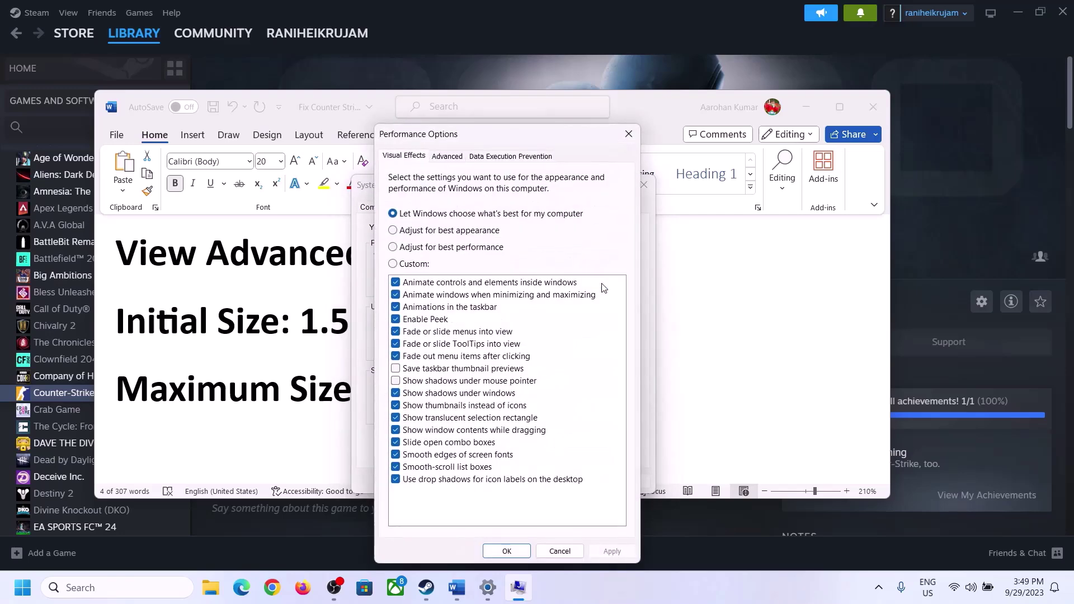
pyautogui.click(453, 160)
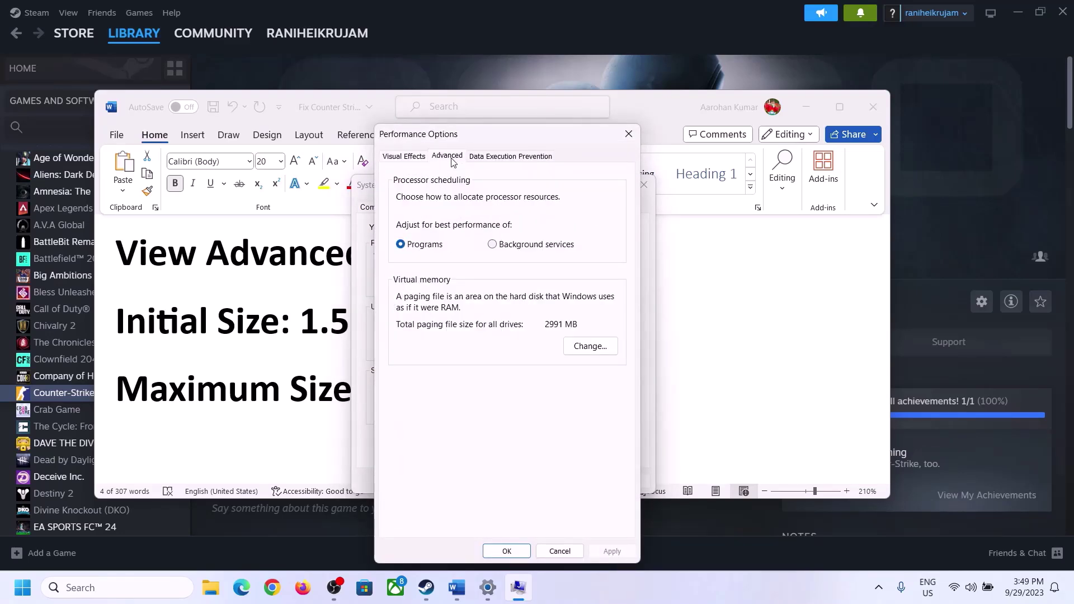
pyautogui.click(594, 344)
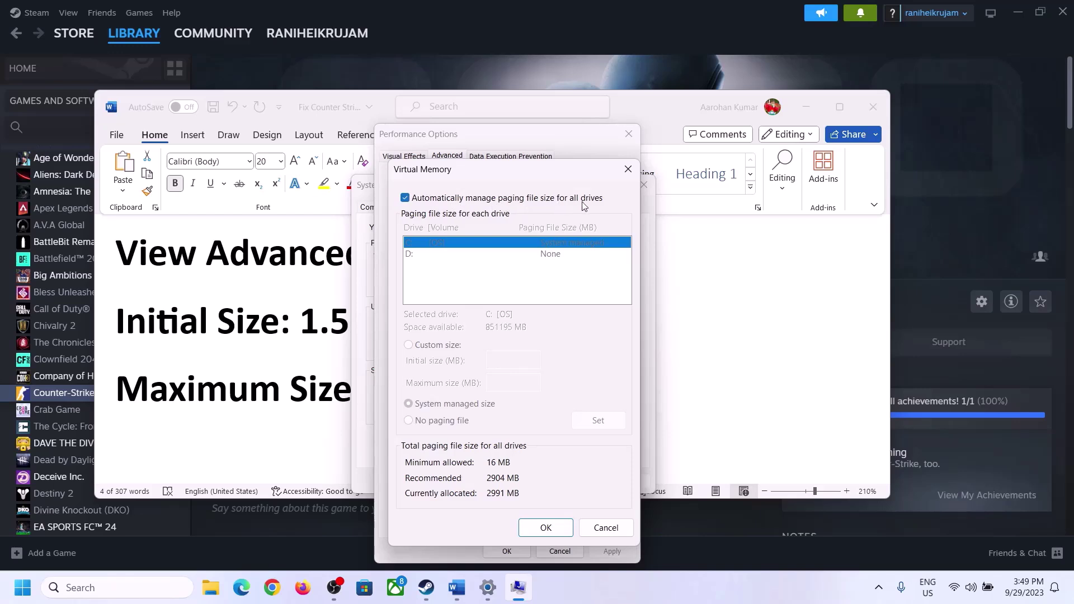
pyautogui.click(405, 199)
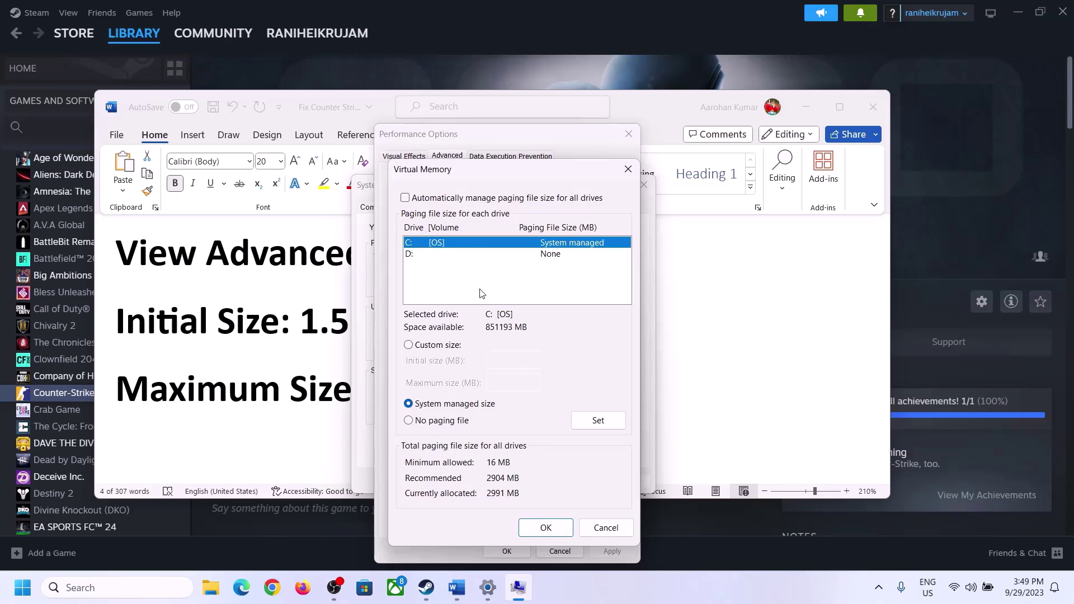
pyautogui.click(409, 345)
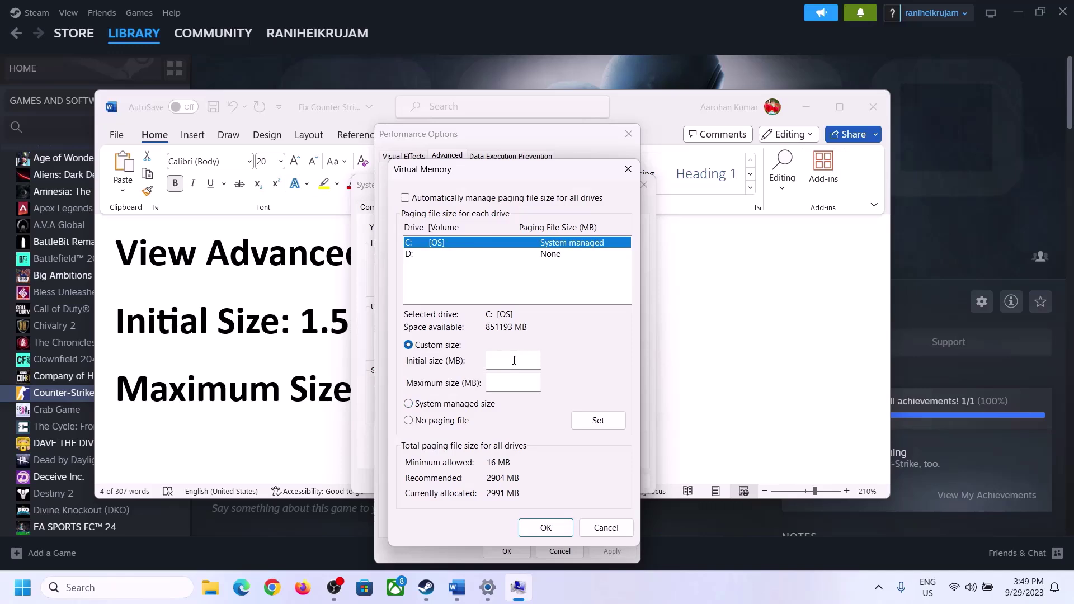
# - Highlight "1.5 x Total Ram" in the Word notes and look up the installed RAM on the About page of Settings
pyautogui.click(315, 331)
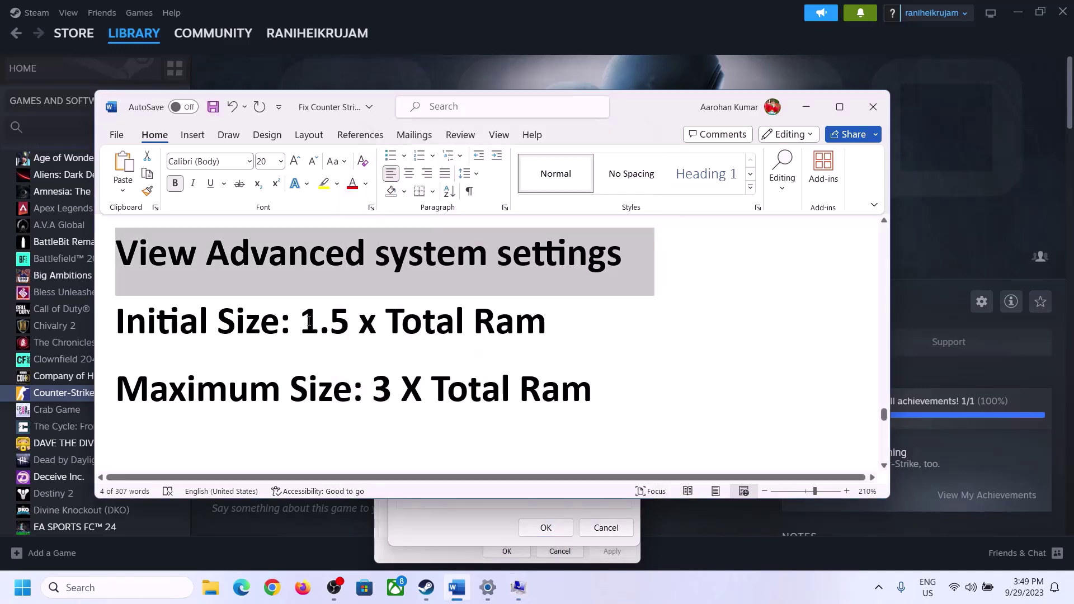
pyautogui.moveTo(308, 321); pyautogui.dragTo(499, 335)
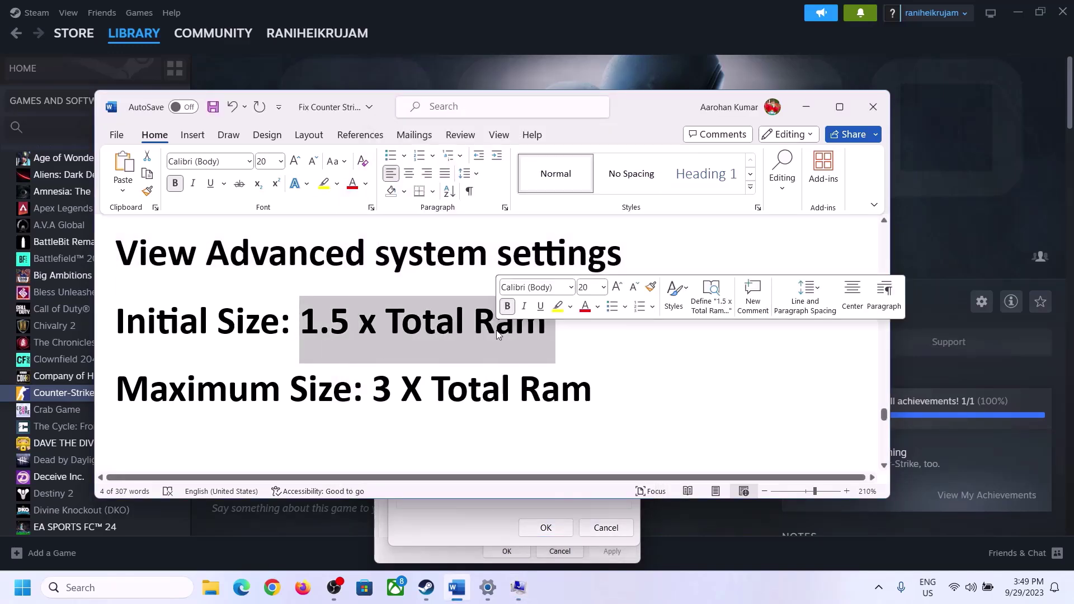
pyautogui.click(488, 588)
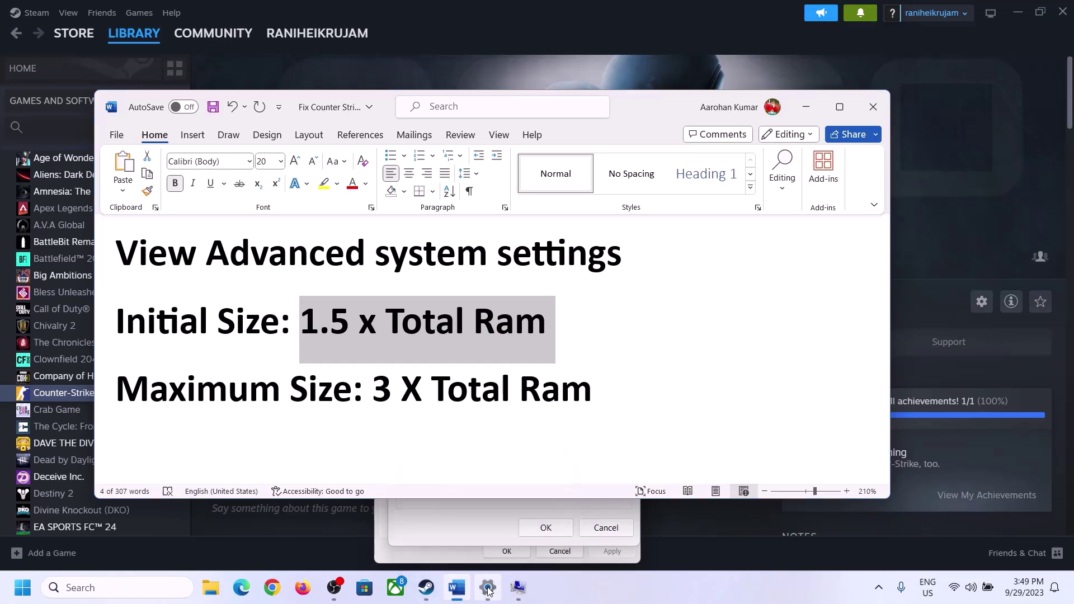
pyautogui.click(50, 179)
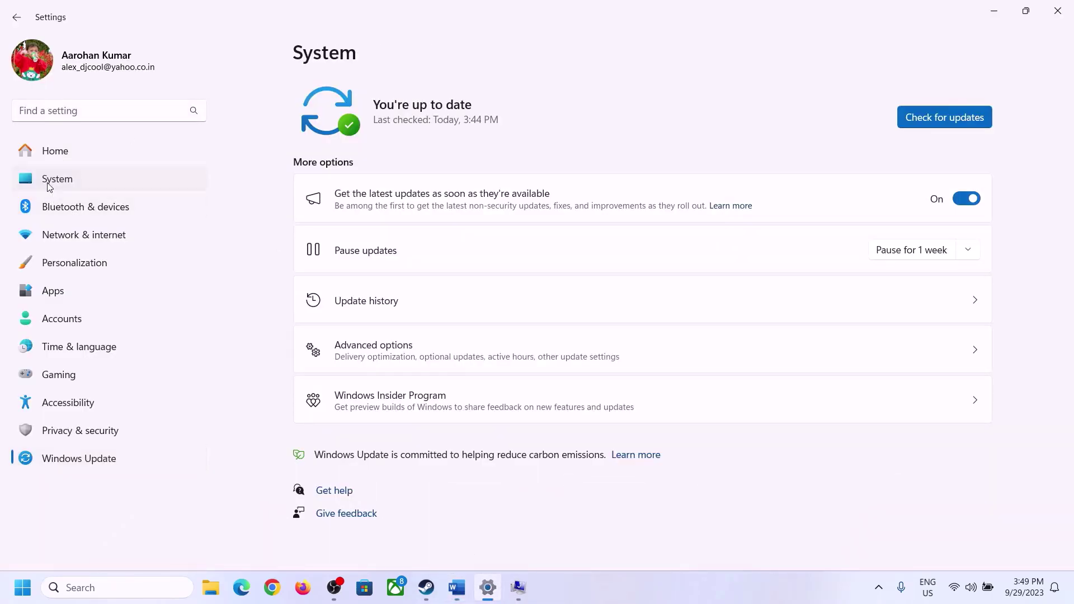
pyautogui.scroll(-8, 393, 443)
pyautogui.click(352, 526)
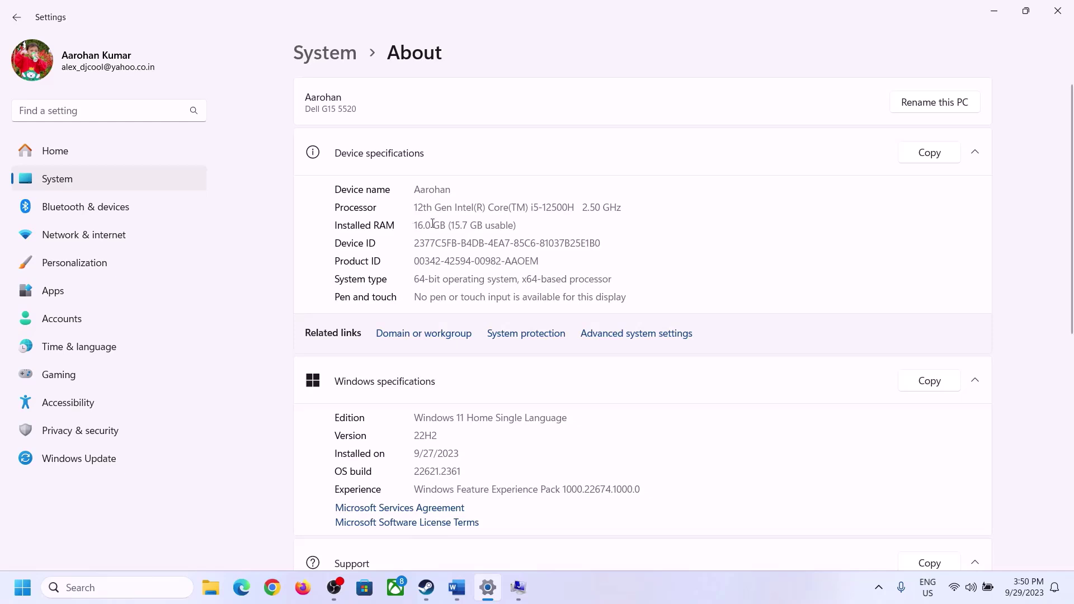
pyautogui.moveTo(423, 224); pyautogui.dragTo(409, 224)
pyautogui.click(432, 226)
pyautogui.moveTo(425, 224); pyautogui.dragTo(412, 224)
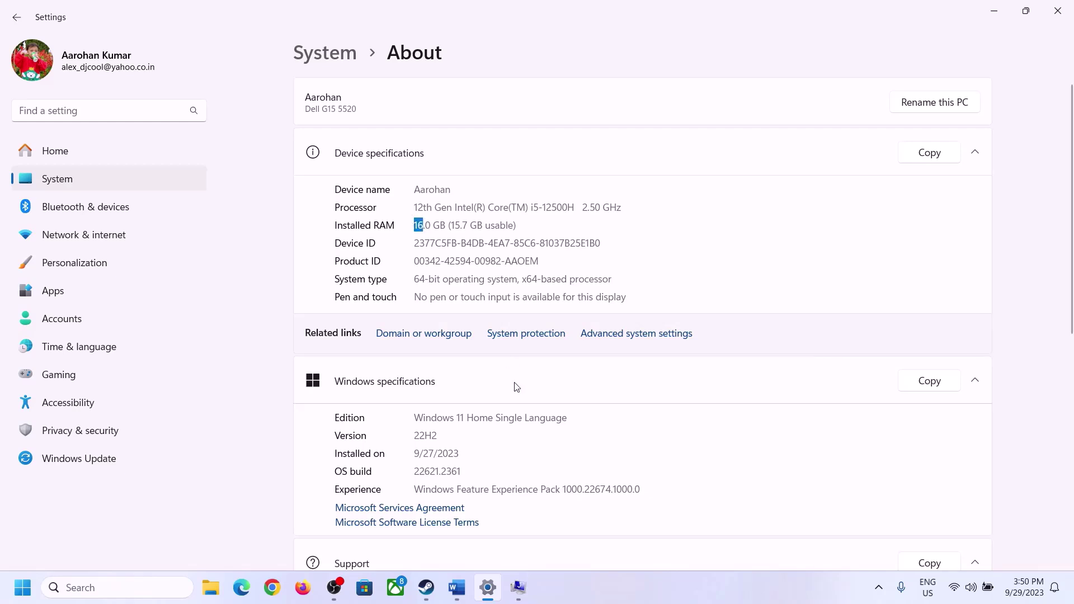
# - Bring back the Virtual Memory dialog, launch Calculator with the Run command calc and place it beside the dialog
pyautogui.click(515, 588)
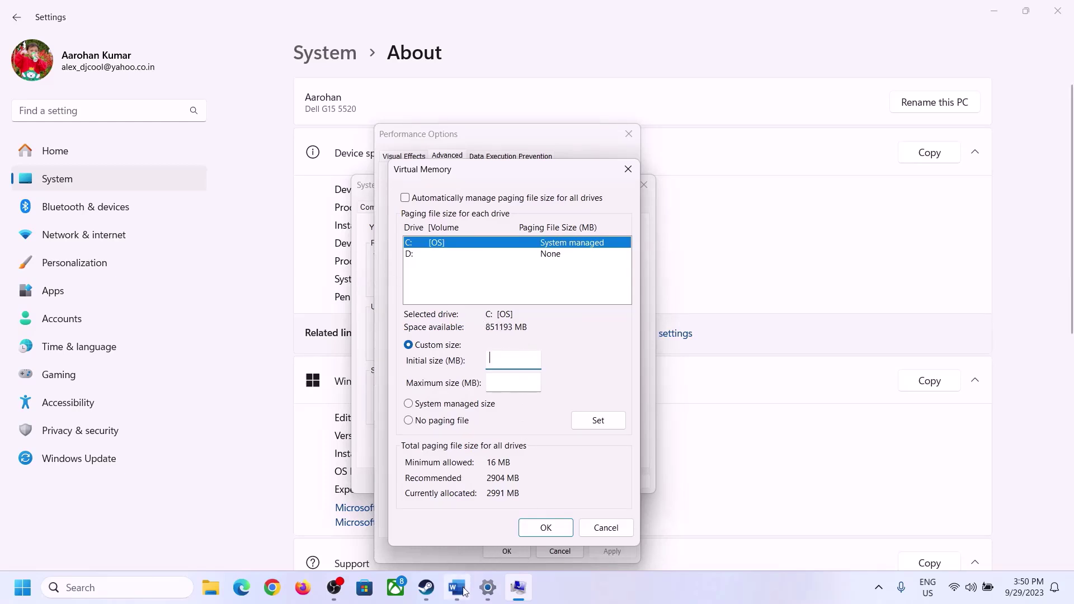
pyautogui.moveTo(487, 587)
pyautogui.moveTo(484, 517)
pyautogui.press('super+r')
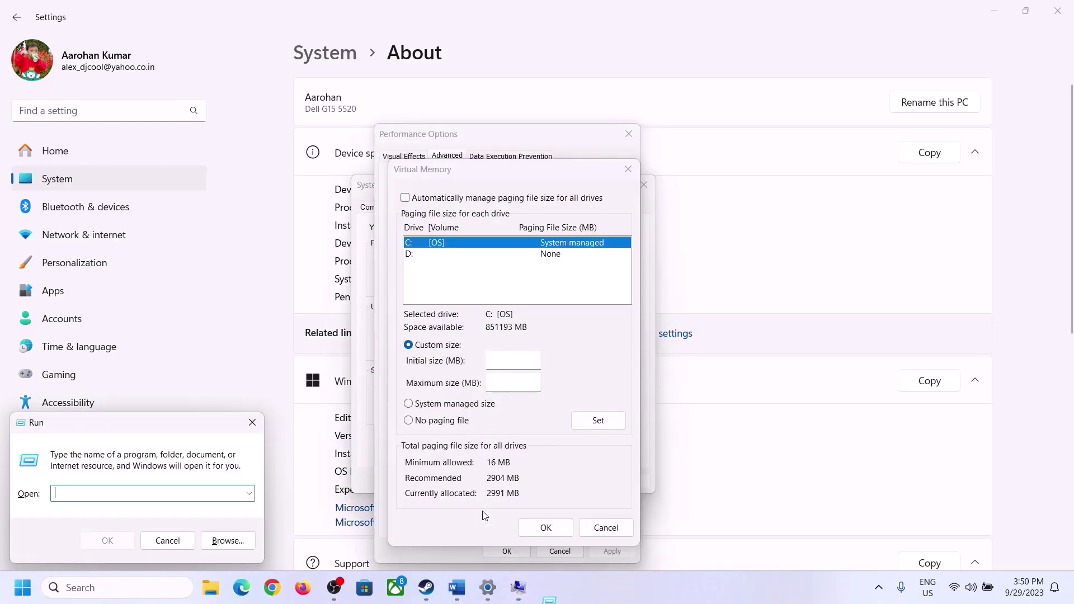
pyautogui.write('ca')
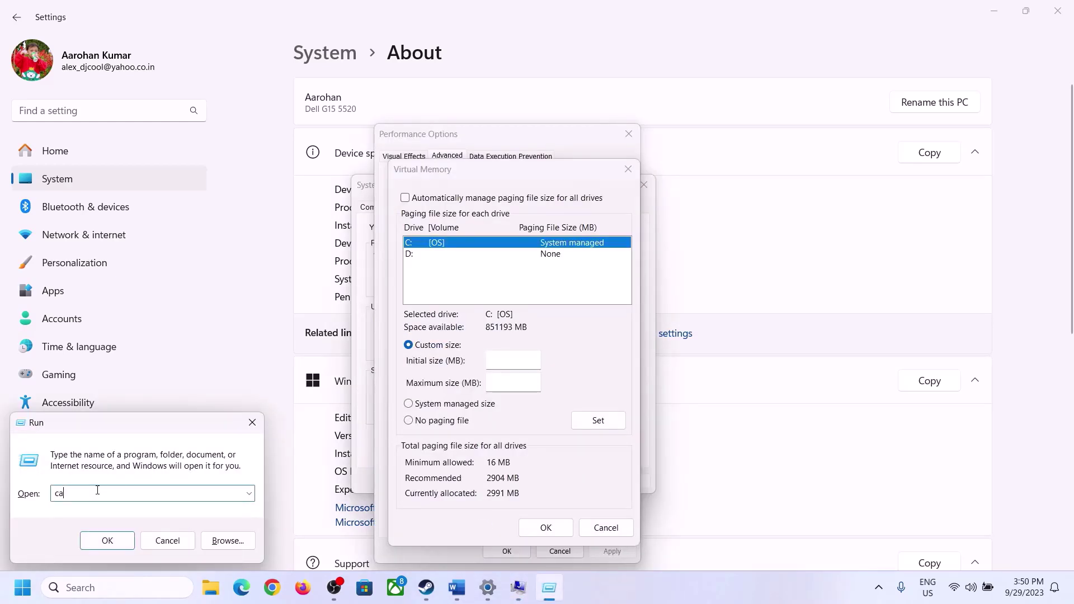
pyautogui.write('lc')
pyautogui.click(107, 540)
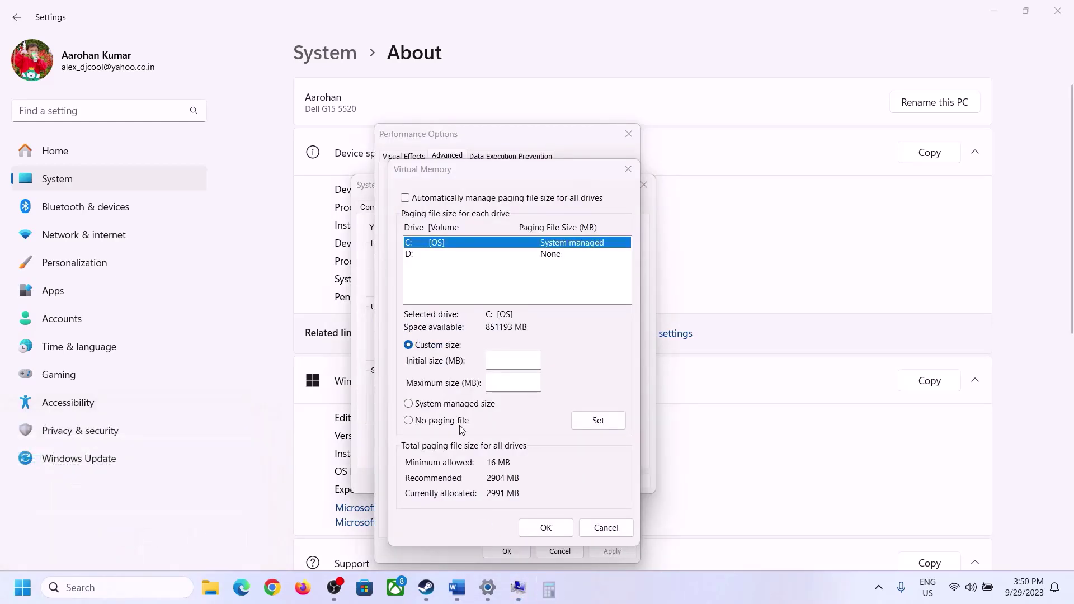
pyautogui.moveTo(120, 44); pyautogui.dragTo(769, 208)
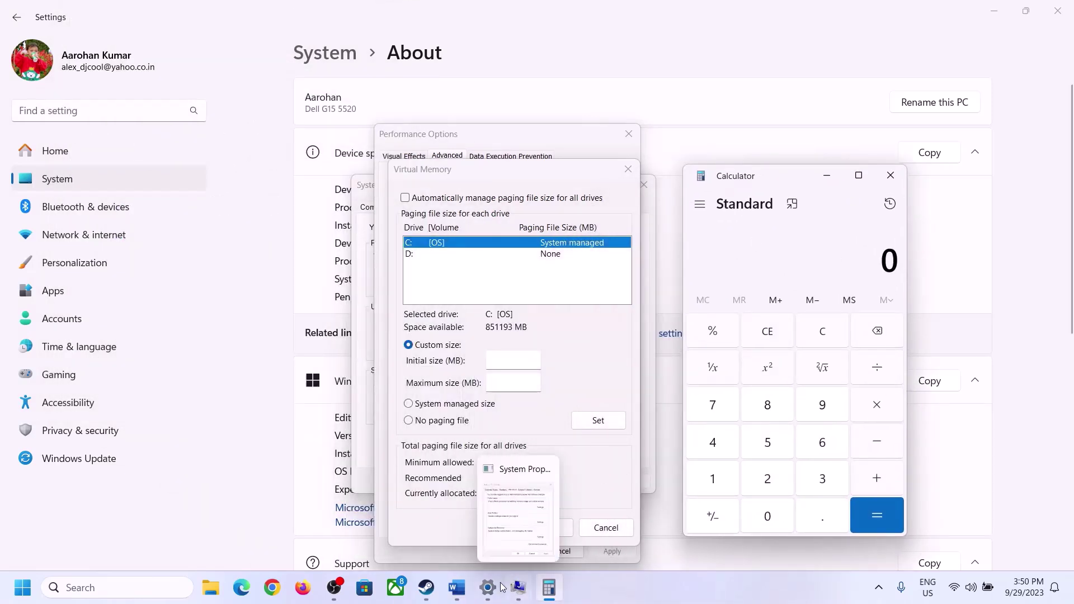
# - Review the initial size formula in the Word notes and calculate 16 × 1024 in Calculator
pyautogui.click(456, 597)
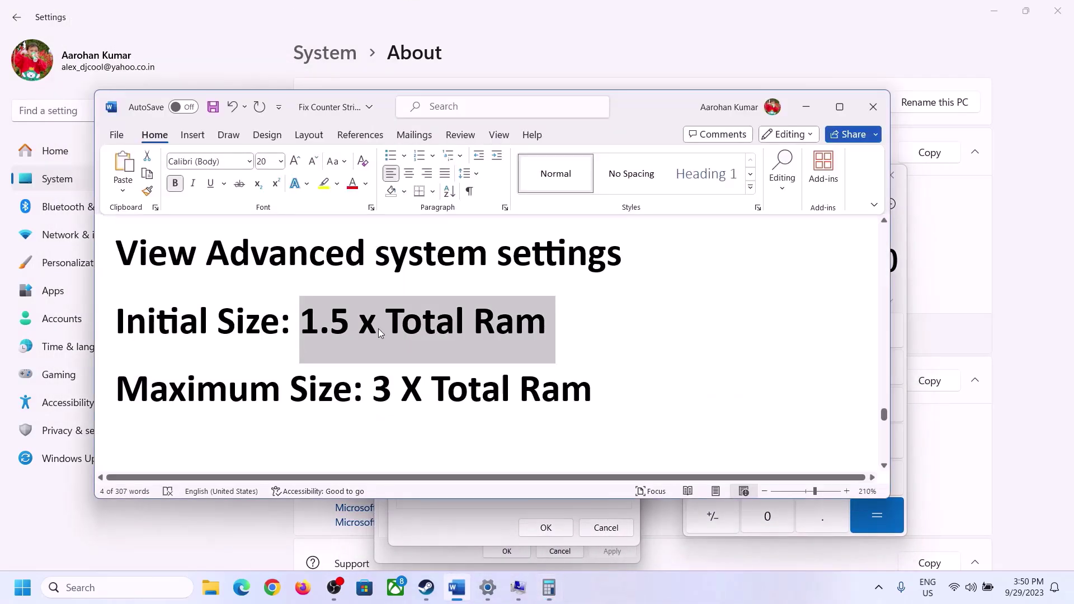
pyautogui.click(549, 587)
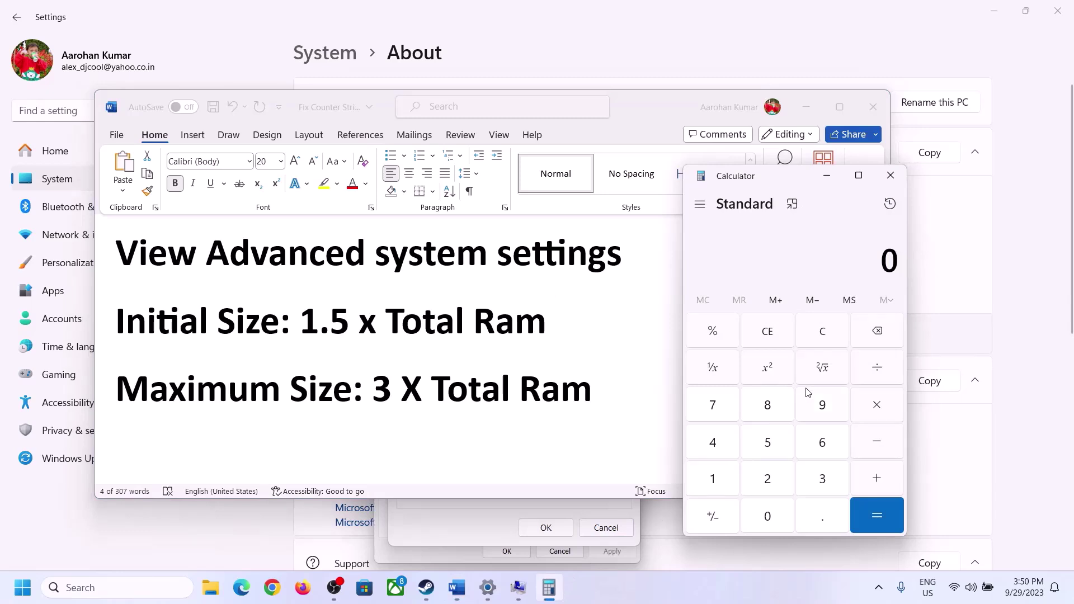
pyautogui.click(715, 483)
pyautogui.click(818, 447)
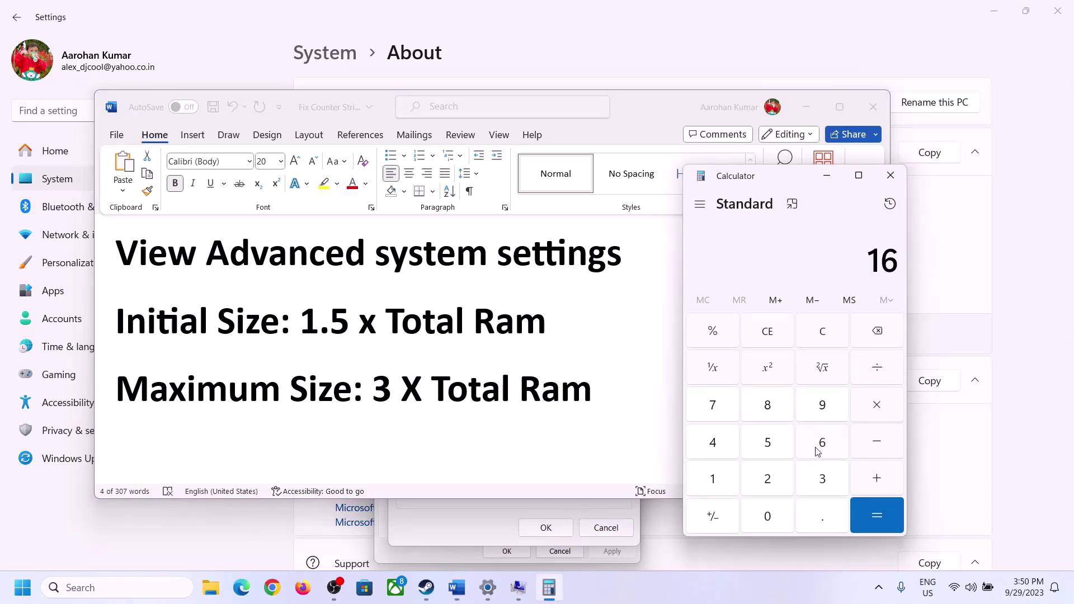
pyautogui.click(824, 335)
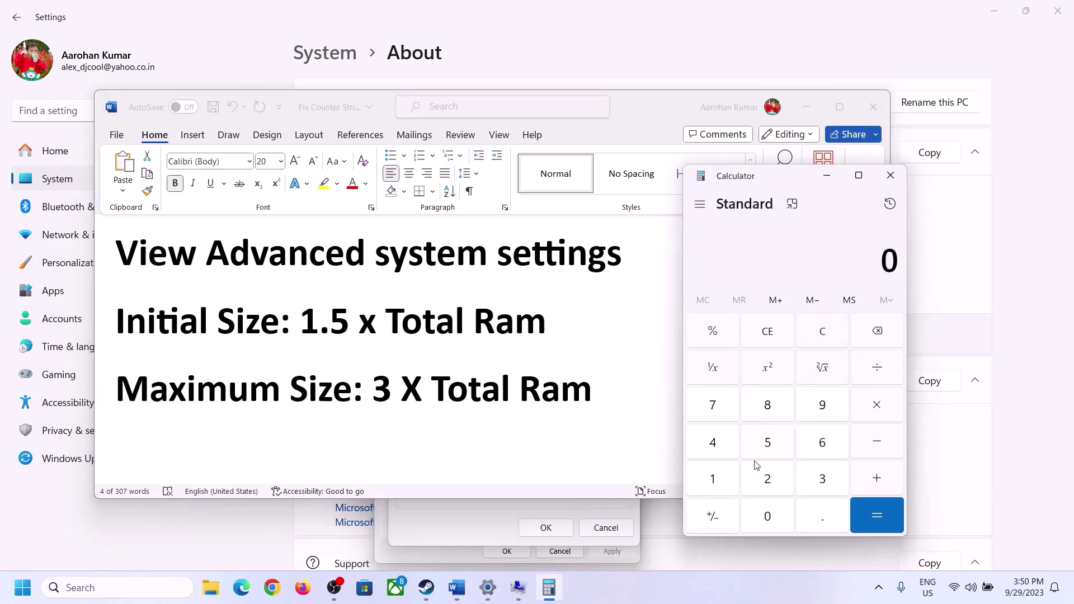
pyautogui.click(721, 480)
pyautogui.click(822, 442)
pyautogui.click(716, 485)
pyautogui.click(768, 520)
pyautogui.click(767, 481)
pyautogui.click(718, 447)
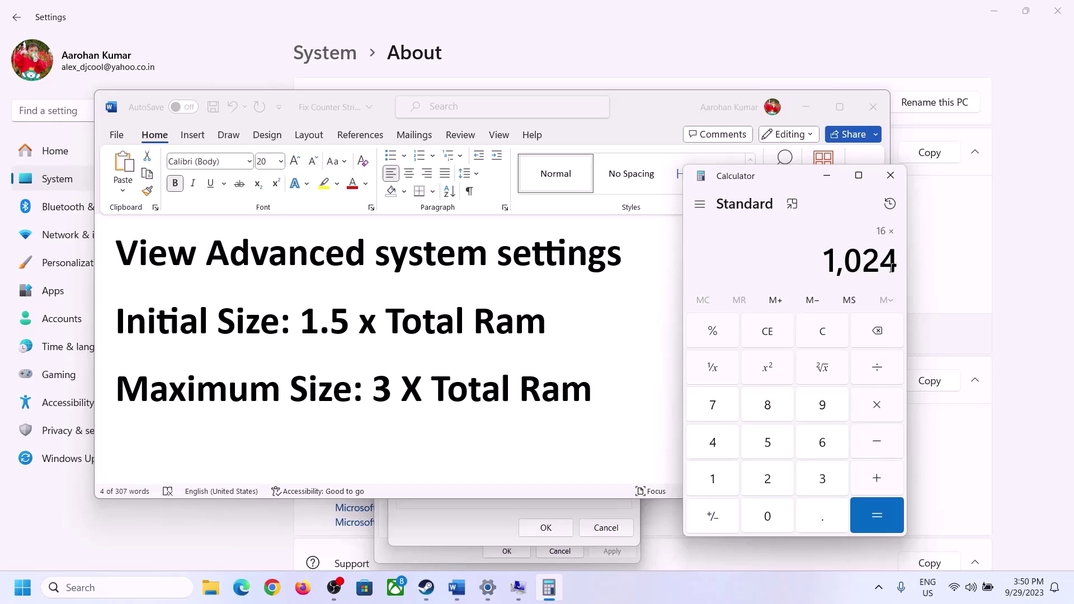
pyautogui.click(876, 511)
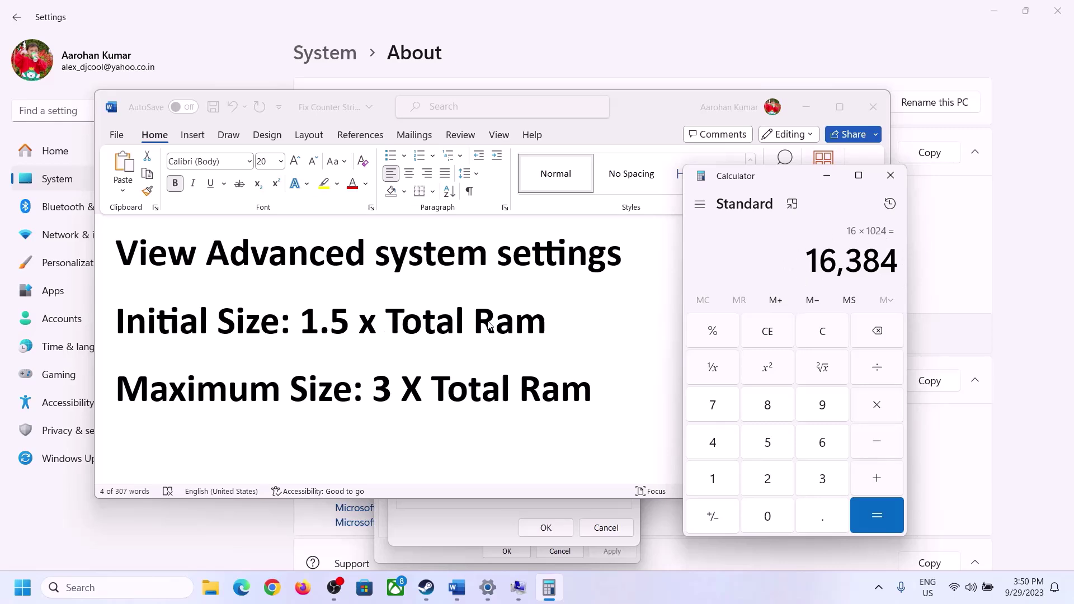
# - Multiply the RAM size in megabytes by 1.5 in Calculator to get the initial paging file size
pyautogui.click(877, 405)
pyautogui.click(716, 482)
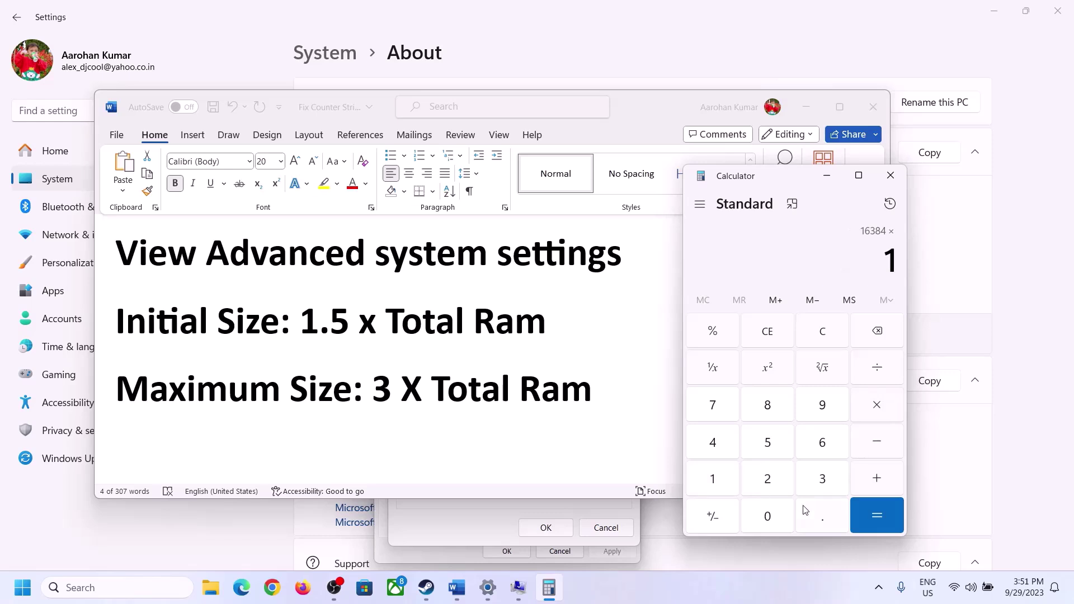
pyautogui.click(818, 525)
pyautogui.click(767, 442)
pyautogui.click(876, 510)
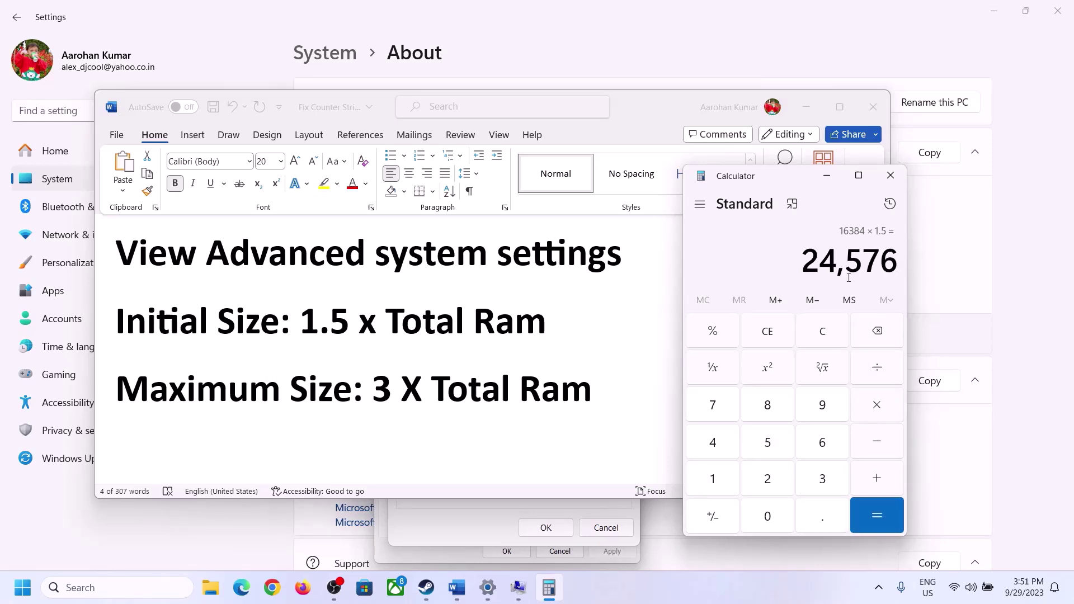
# - Set the custom initial size of the paging file to 24576 MB in the Virtual Memory dialog
pyautogui.click(474, 522)
pyautogui.click(508, 362)
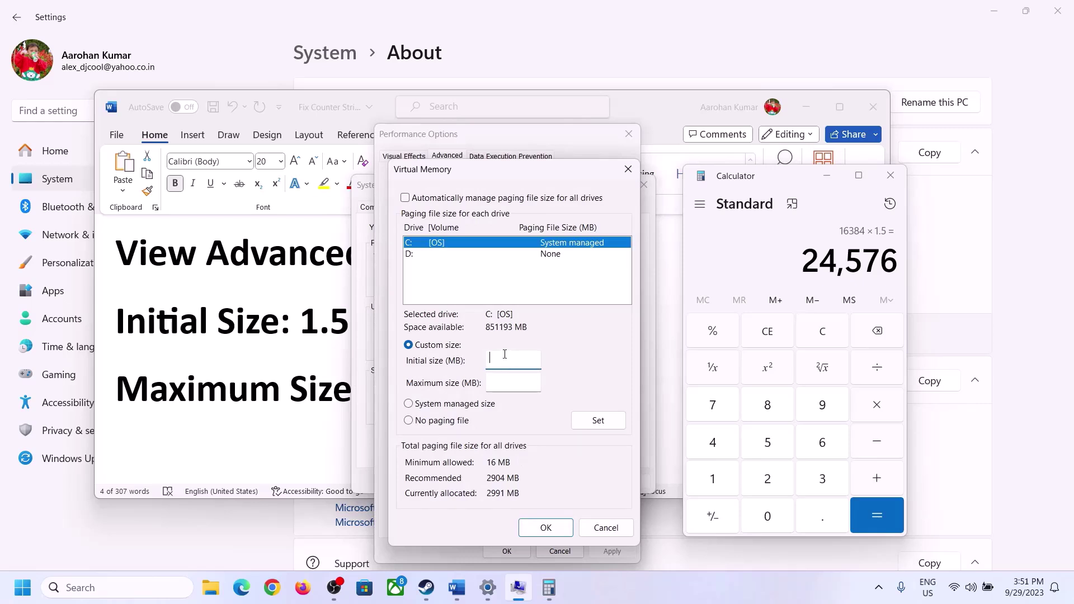
pyautogui.write('24576')
pyautogui.click(538, 382)
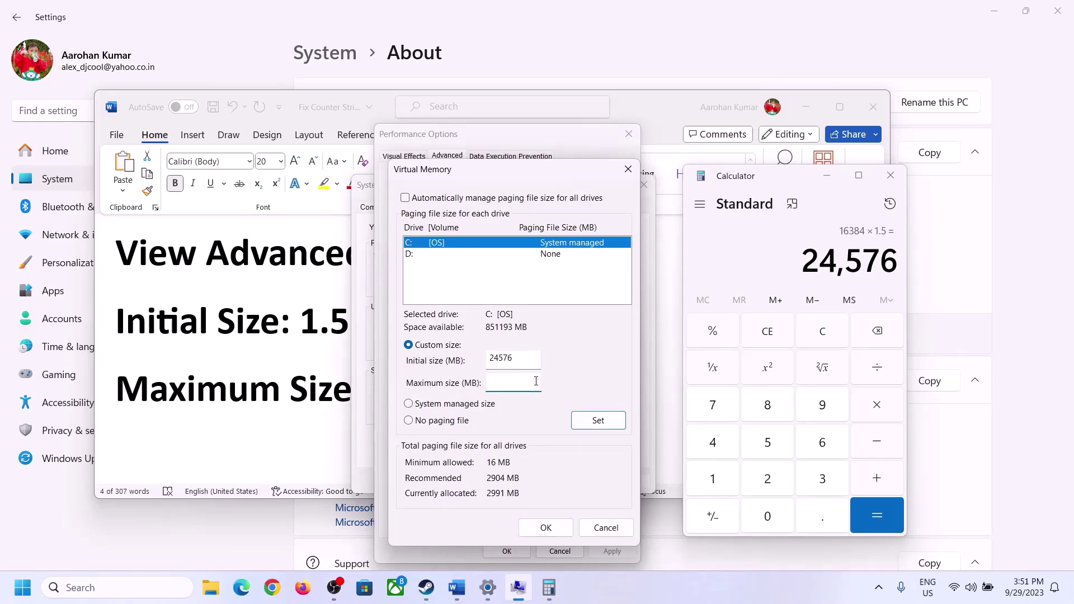
# - Check the maximum size formula in the Word notes and the installed RAM in Settings, clearing the Calculator in between
pyautogui.click(311, 394)
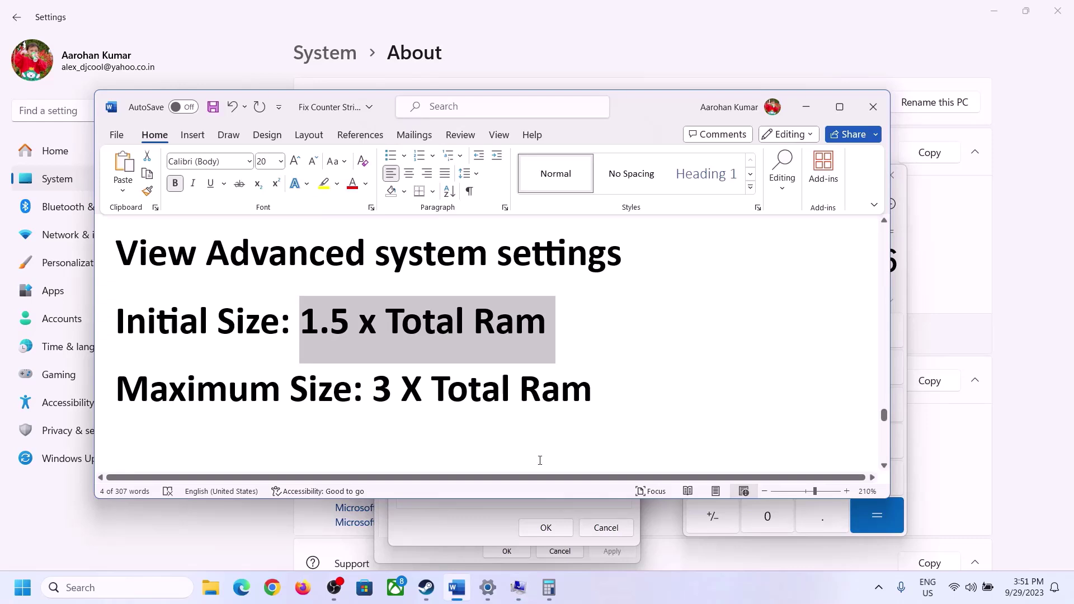
pyautogui.click(902, 291)
pyautogui.click(832, 332)
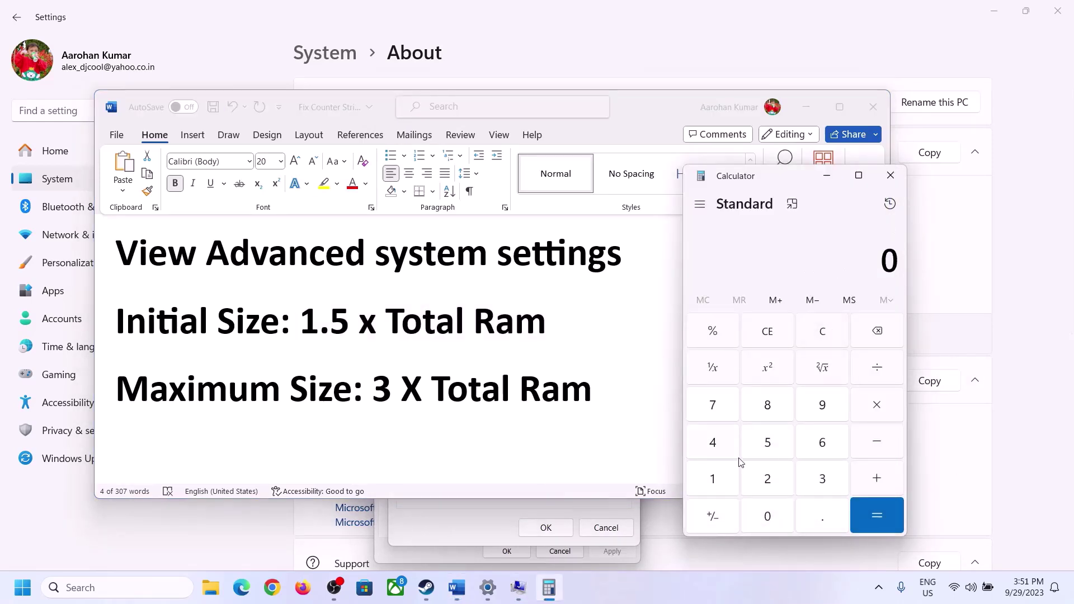
pyautogui.click(489, 589)
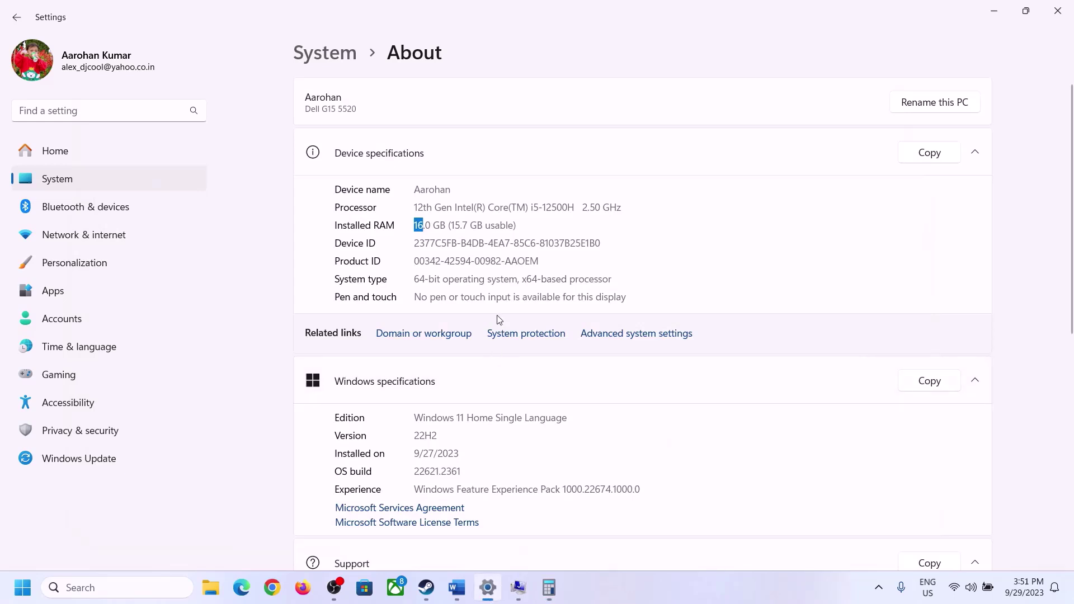
# - Return to Calculator and work out 16 × 1024 again as the basis for the maximum paging file size
pyautogui.click(548, 586)
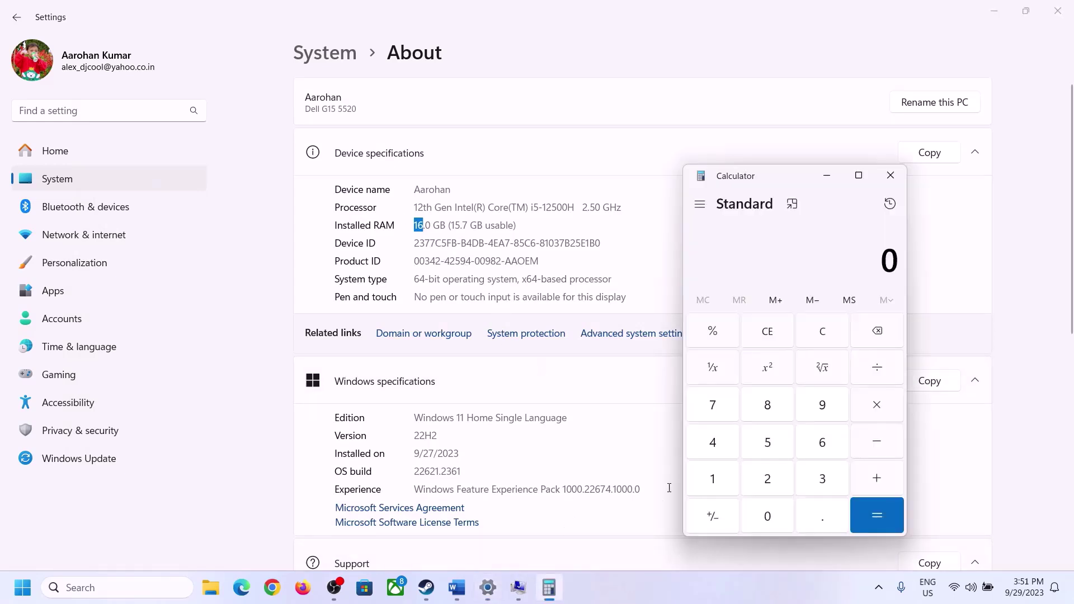
pyautogui.click(722, 477)
pyautogui.click(819, 444)
pyautogui.click(876, 405)
pyautogui.click(714, 477)
pyautogui.click(761, 506)
pyautogui.click(766, 478)
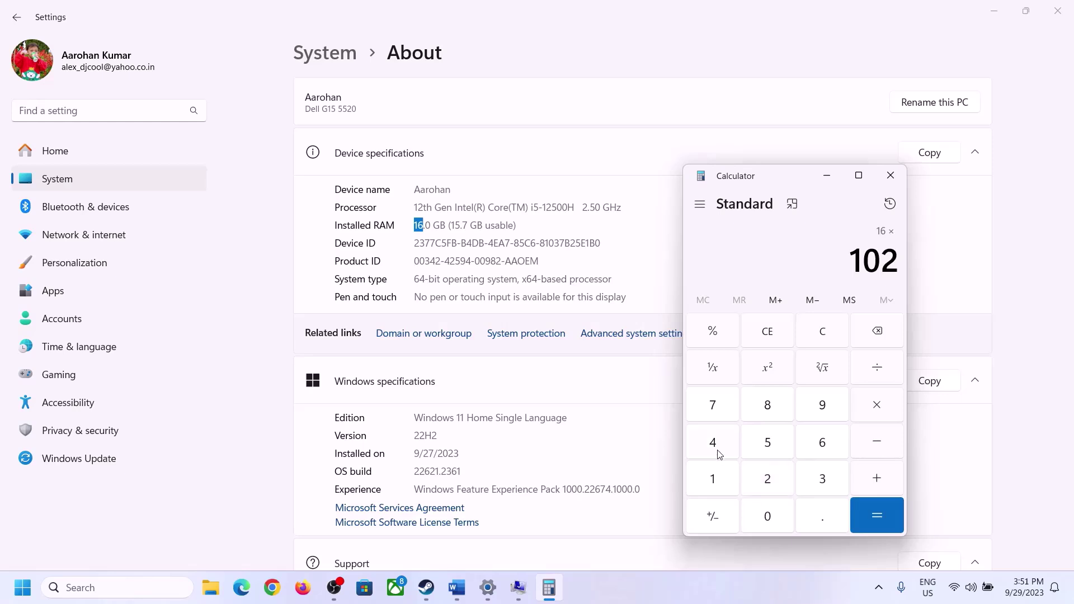
pyautogui.click(714, 441)
pyautogui.click(867, 522)
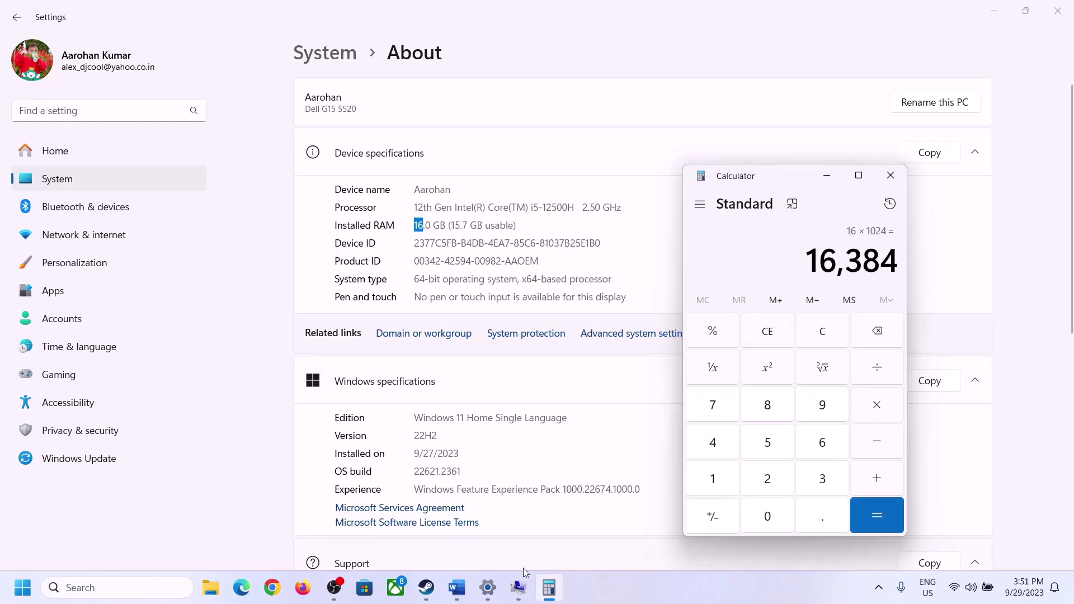
# - Check the maximum size formula in the Word notes and multiply 16384 by 3 in Calculator
pyautogui.click(457, 587)
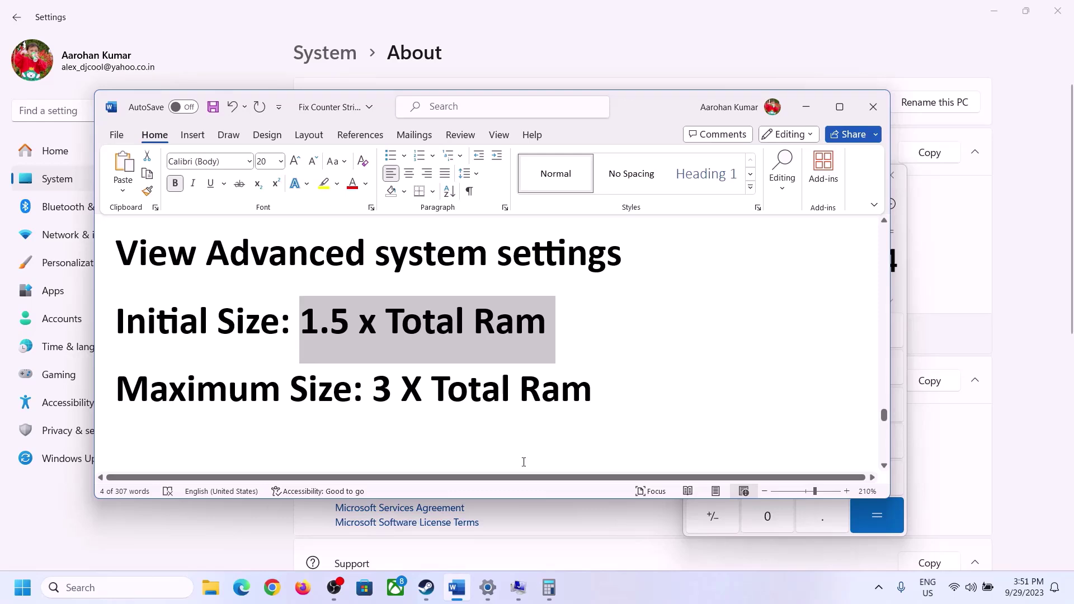
pyautogui.click(549, 588)
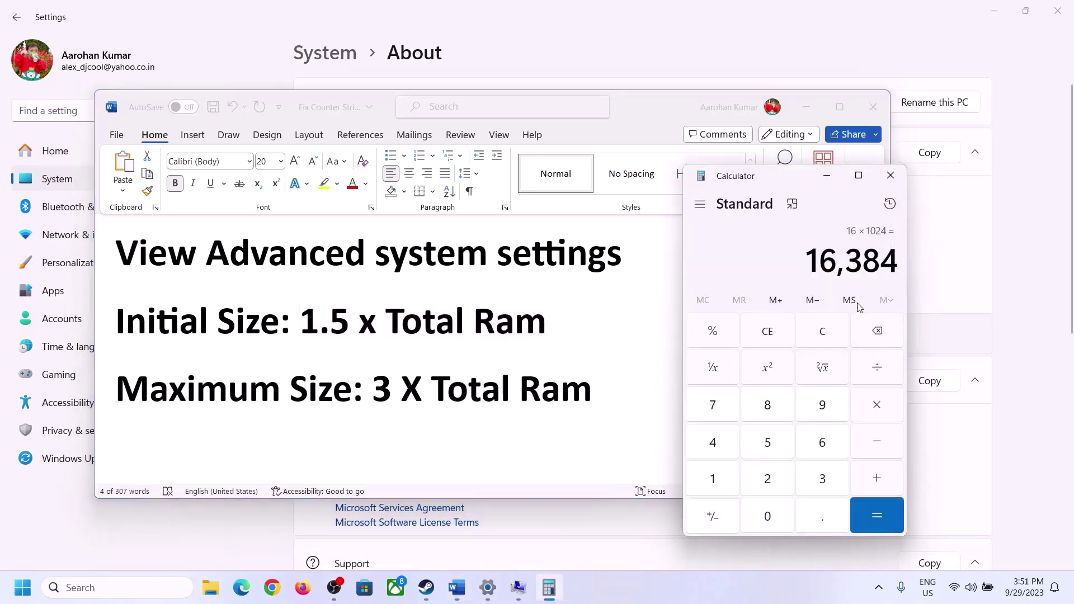
pyautogui.click(876, 407)
pyautogui.click(817, 477)
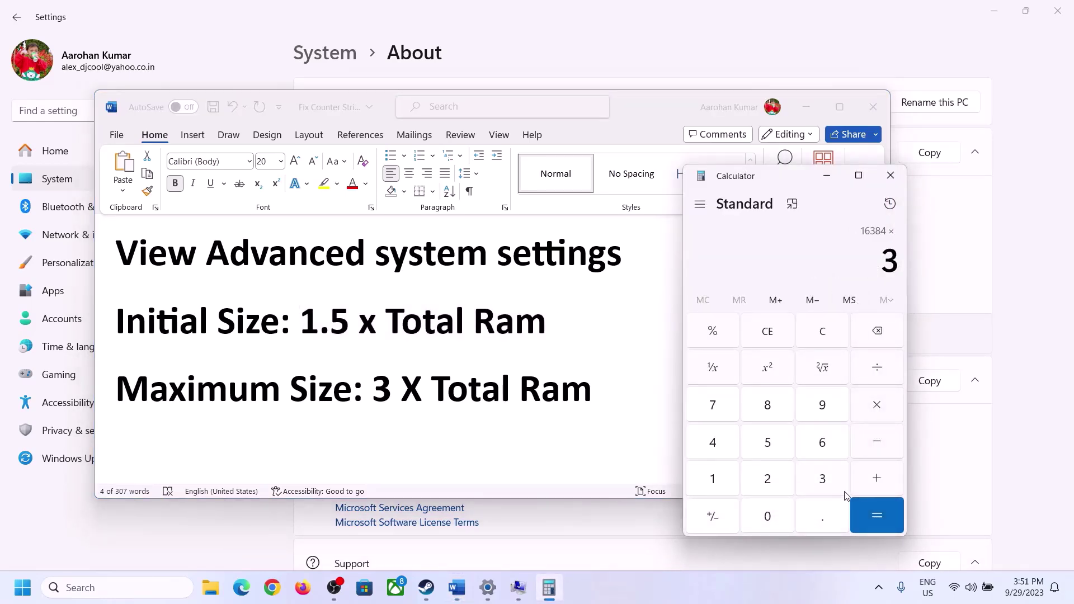
pyautogui.click(885, 512)
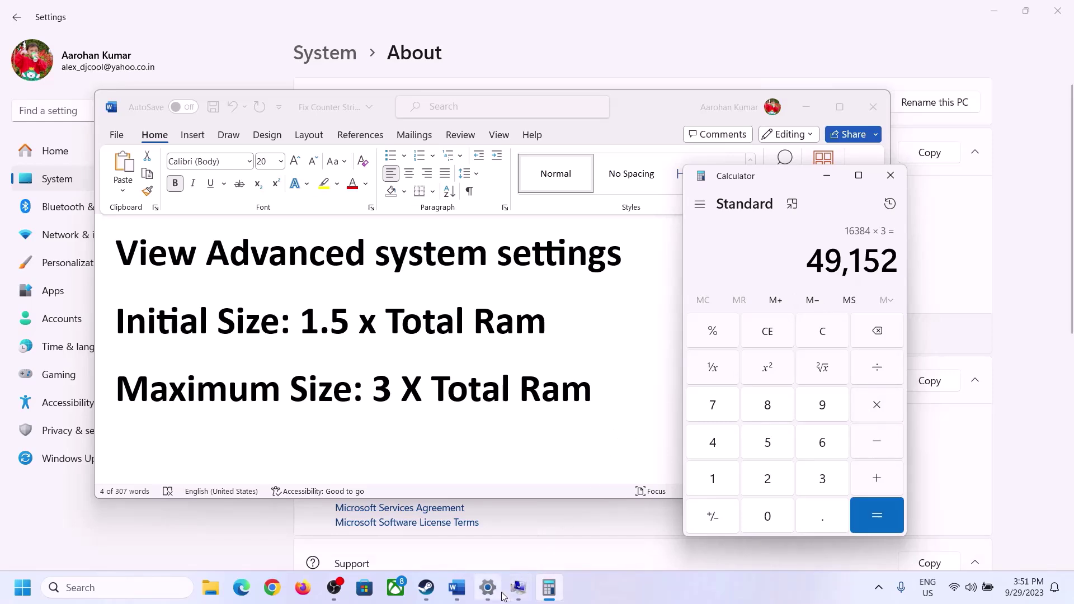
# - Set the maximum paging file size for drive C: to 49152 MB and confirm the custom virtual memory settings
pyautogui.click(518, 587)
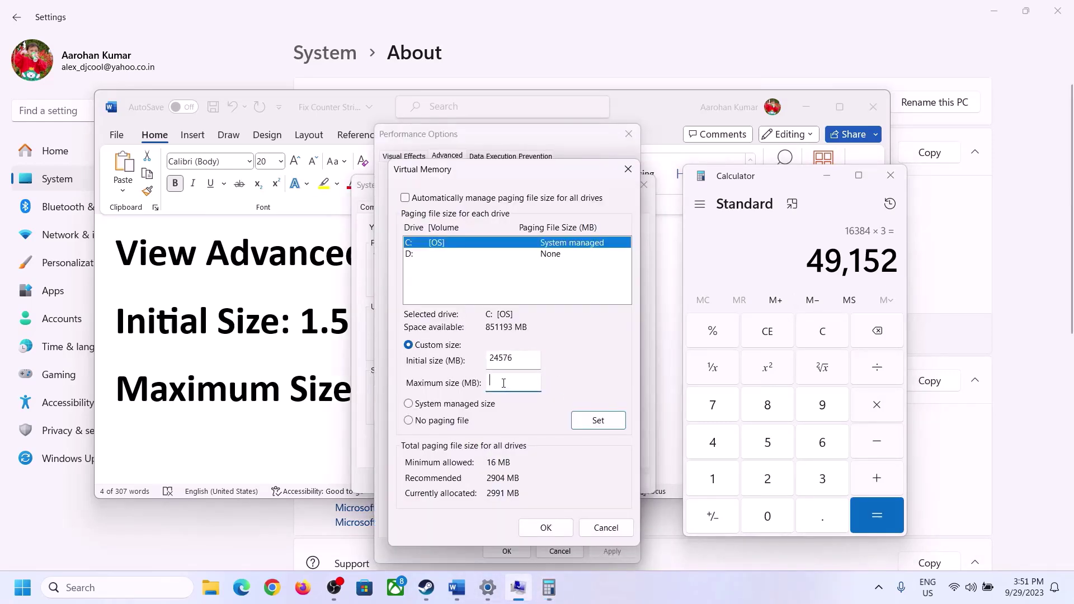
pyautogui.write('49152')
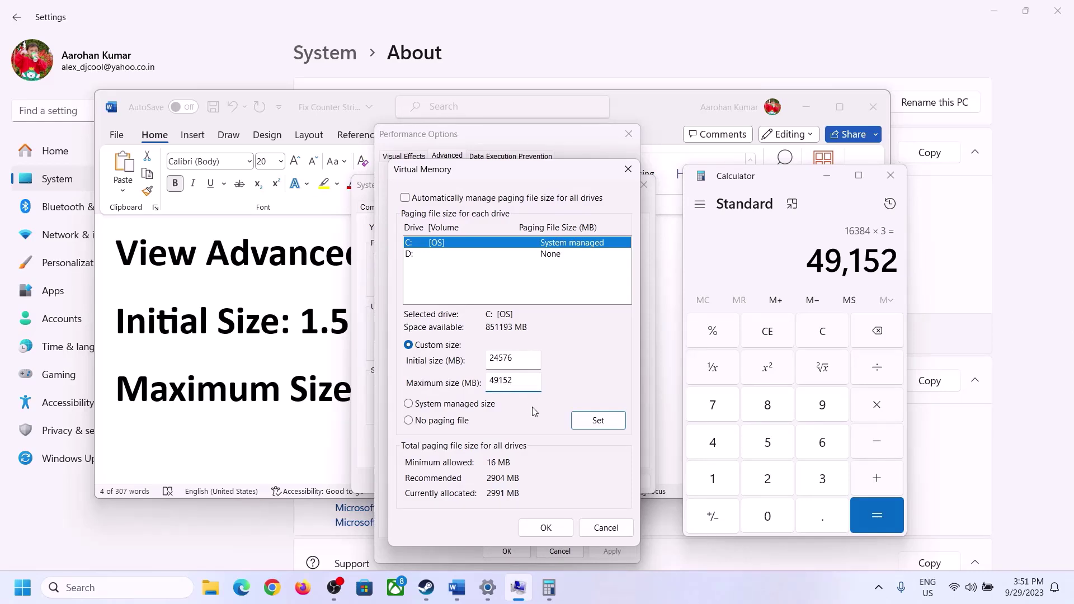
pyautogui.click(598, 420)
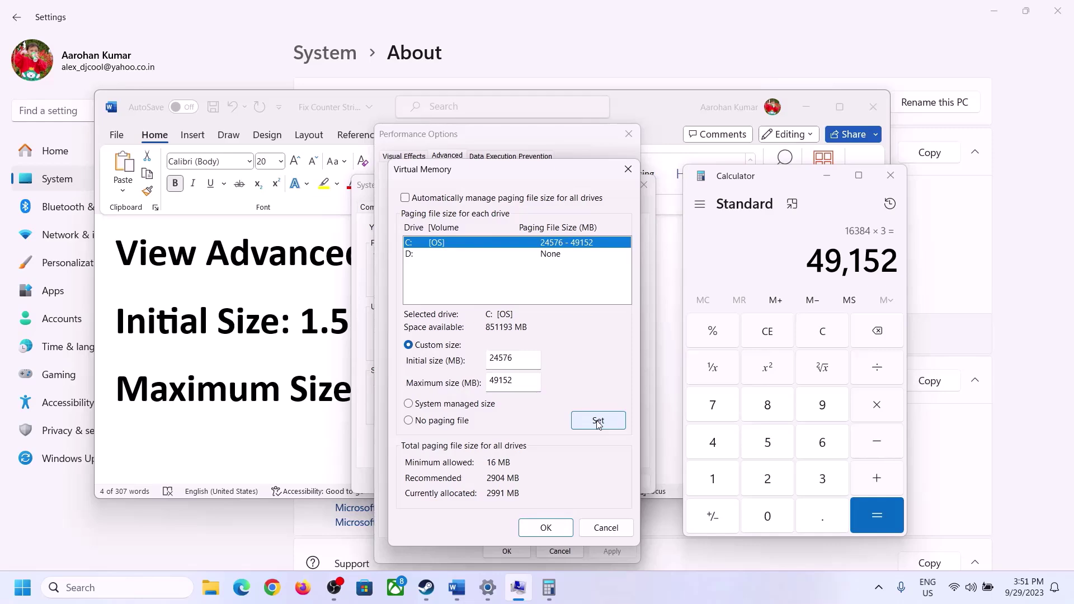
pyautogui.click(545, 527)
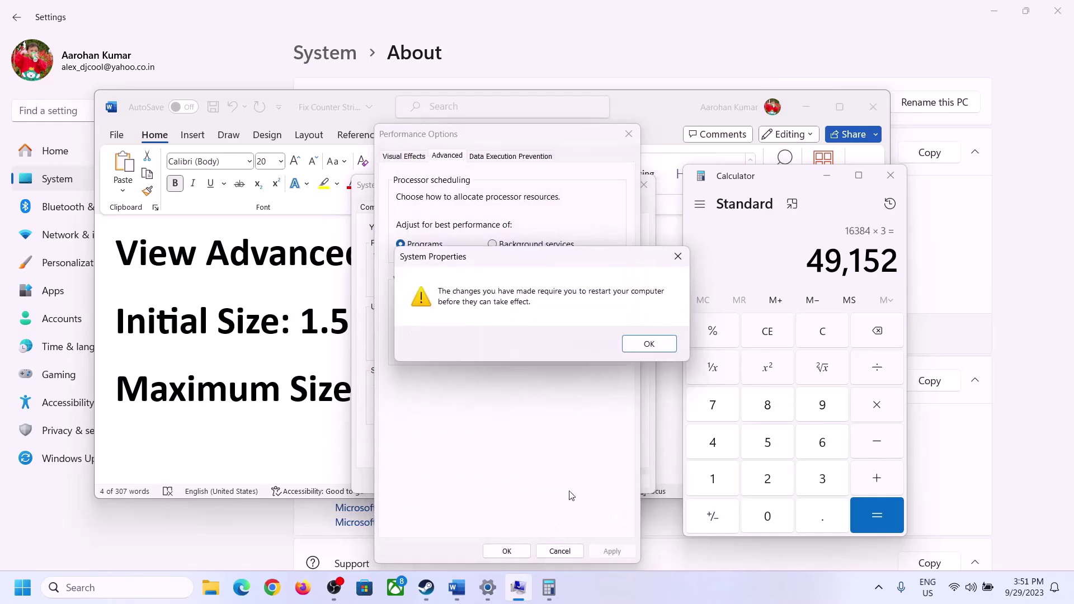
# - Confirm the Performance Options and System Properties changes, and dismiss the restart request without restarting the computer
pyautogui.click(648, 343)
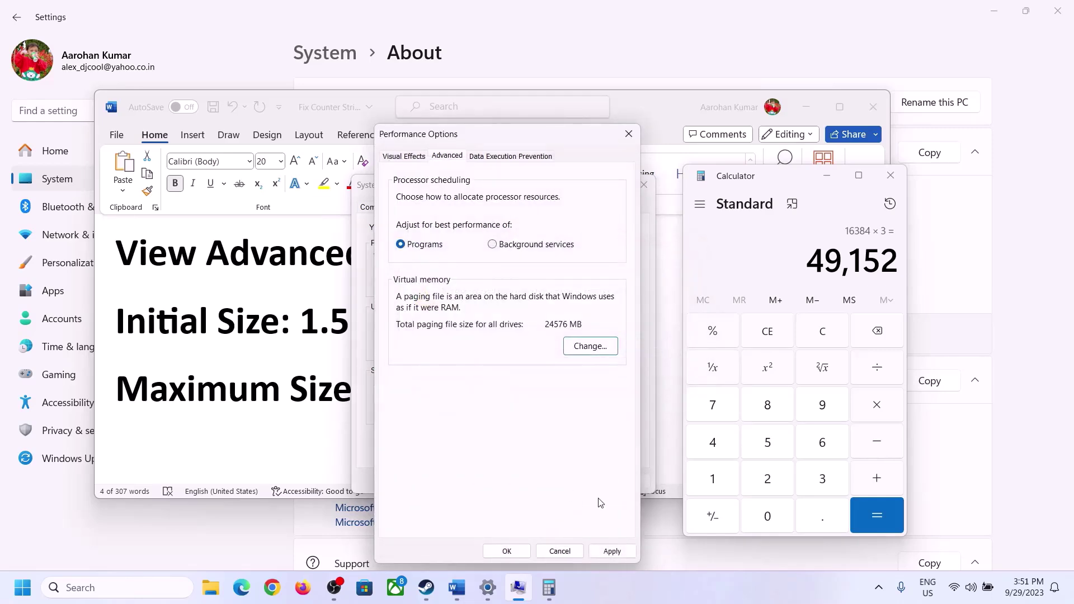
pyautogui.click(523, 552)
pyautogui.click(508, 480)
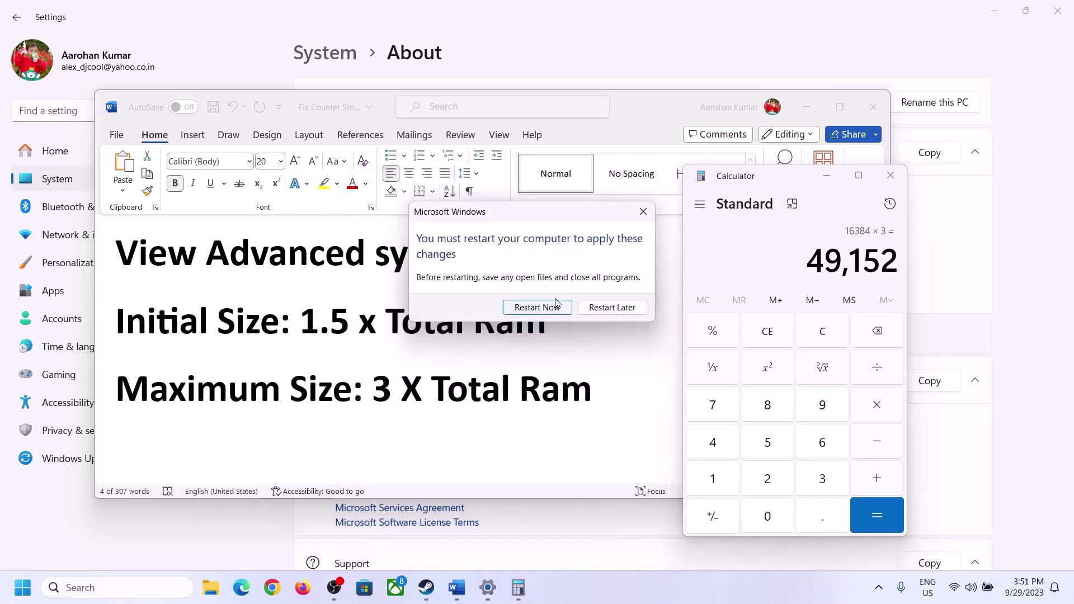
pyautogui.click(642, 211)
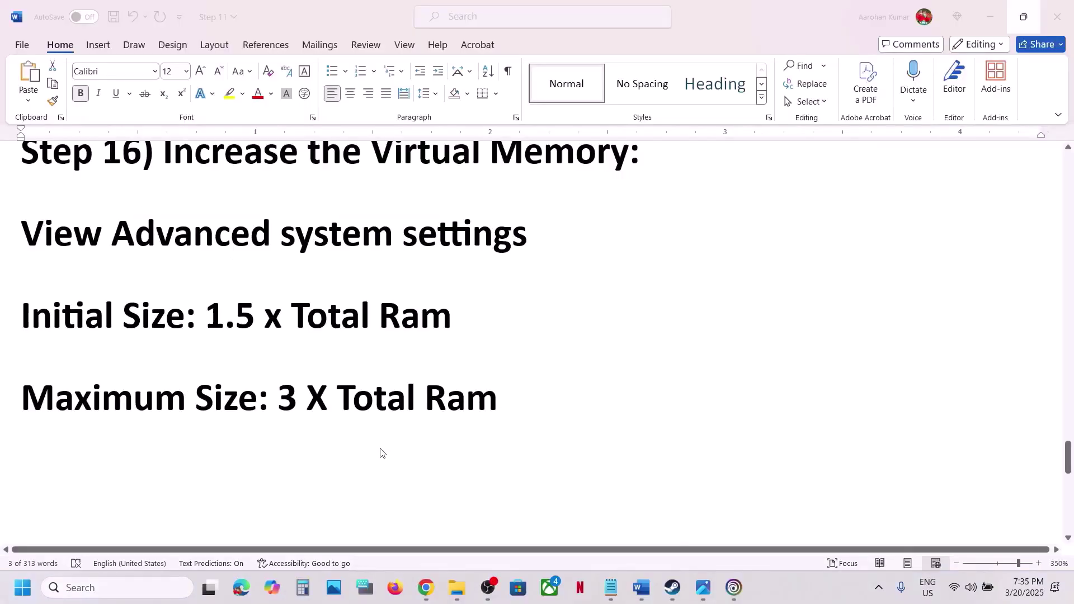
# - Read Step 17 about updating the system BIOS in the Word notes and check the laptop's battery charge
pyautogui.scroll(-3, 380, 452)
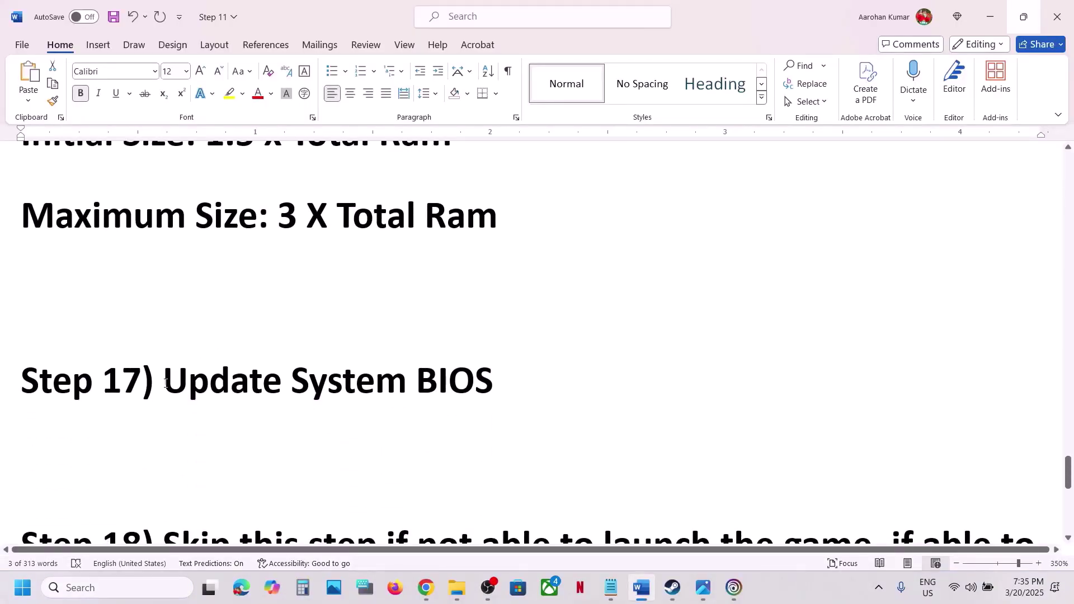
pyautogui.moveTo(261, 360); pyautogui.dragTo(548, 367)
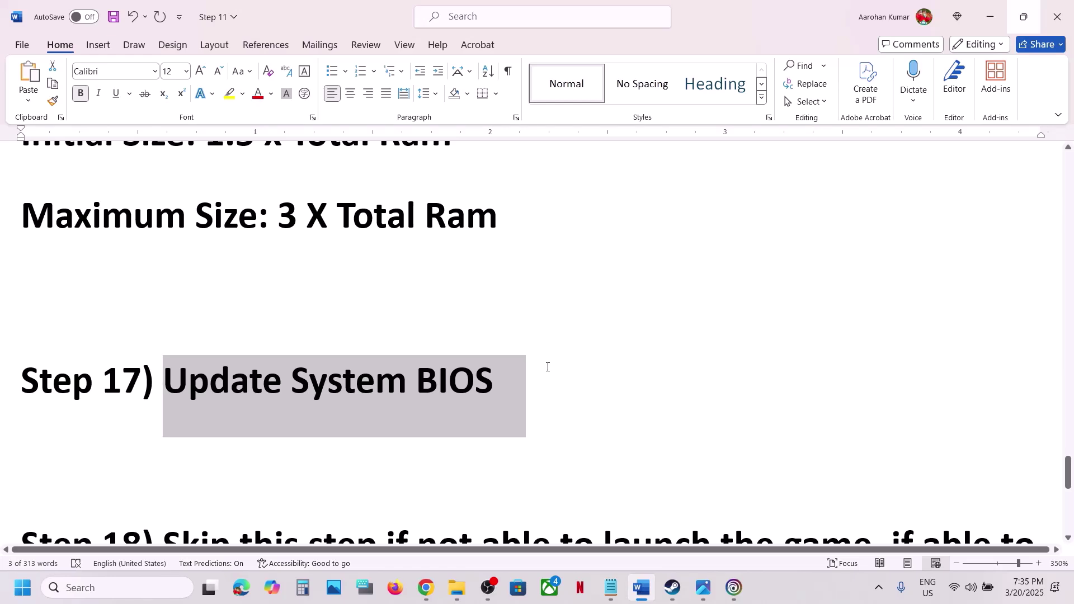
pyautogui.click(991, 586)
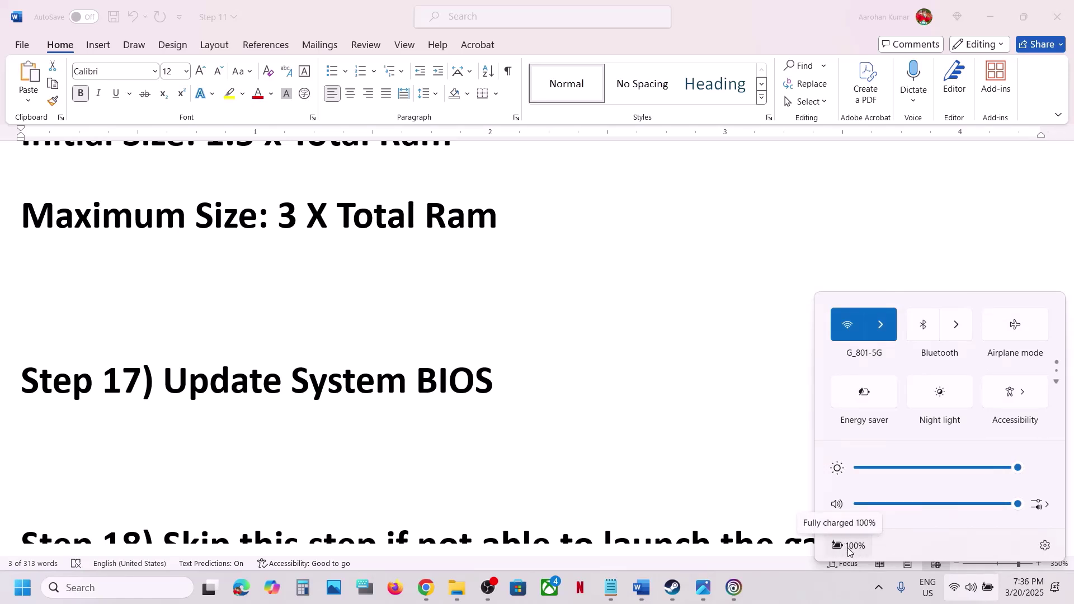
pyautogui.click(296, 414)
# - Read Step 18 in the notes about windowed mode, Frame Generation and lower graphics settings
pyautogui.scroll(-3, 294, 408)
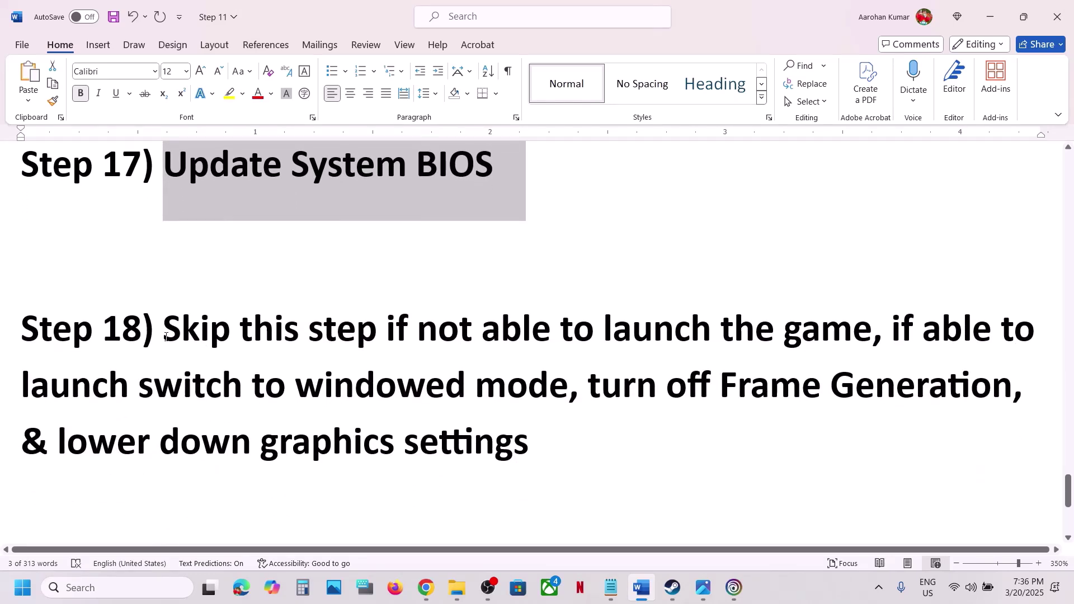
pyautogui.moveTo(165, 337); pyautogui.dragTo(760, 336)
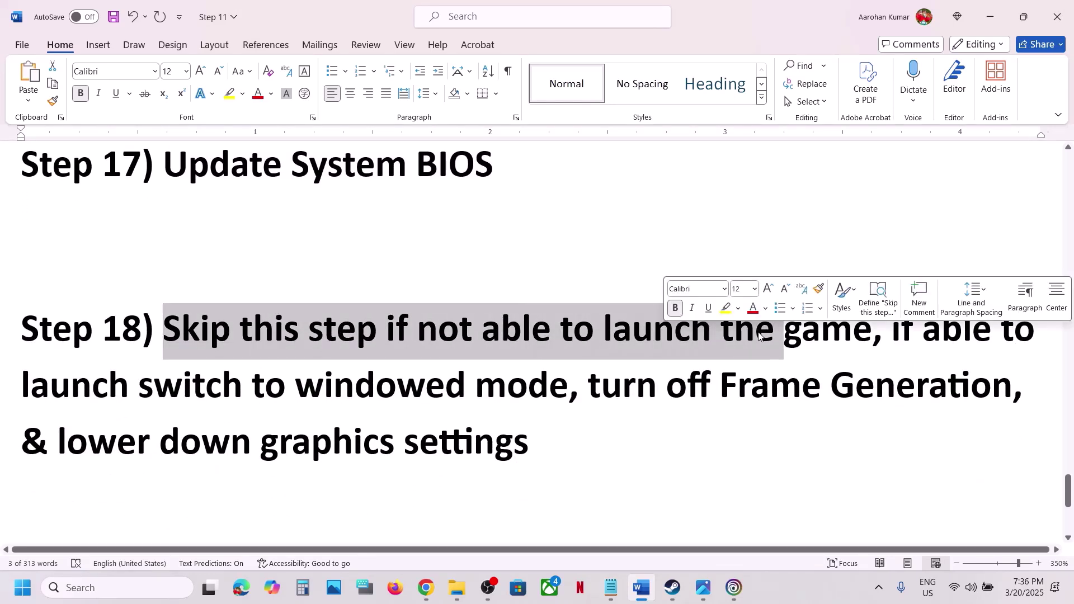
pyautogui.moveTo(893, 335); pyautogui.dragTo(546, 467)
pyautogui.click(647, 506)
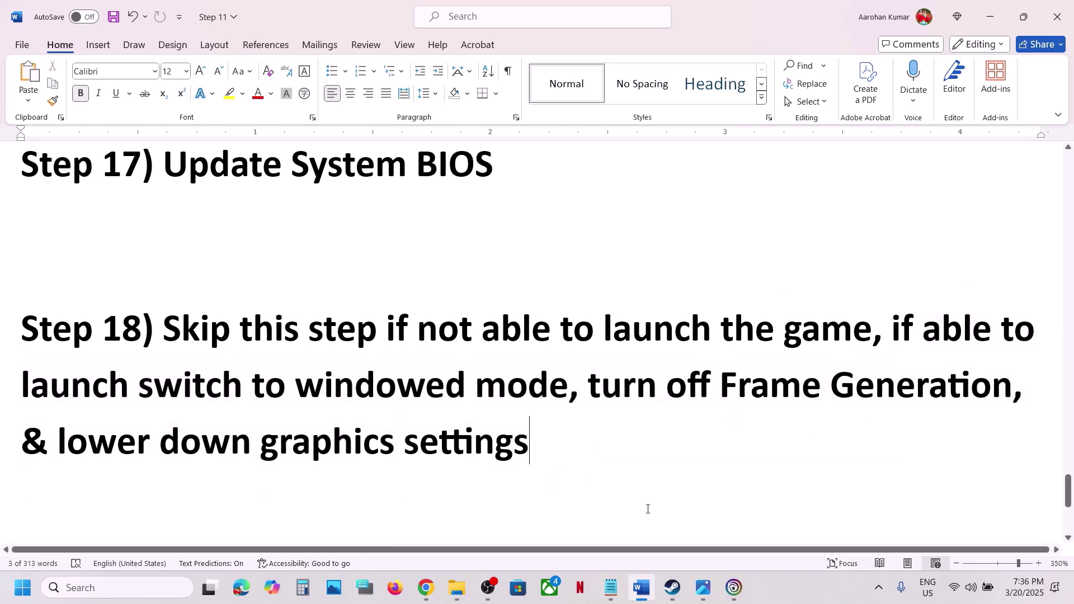
# - Switch through Steam to the running Assassin's Creed Shadows game and open its video display options
pyautogui.click(672, 588)
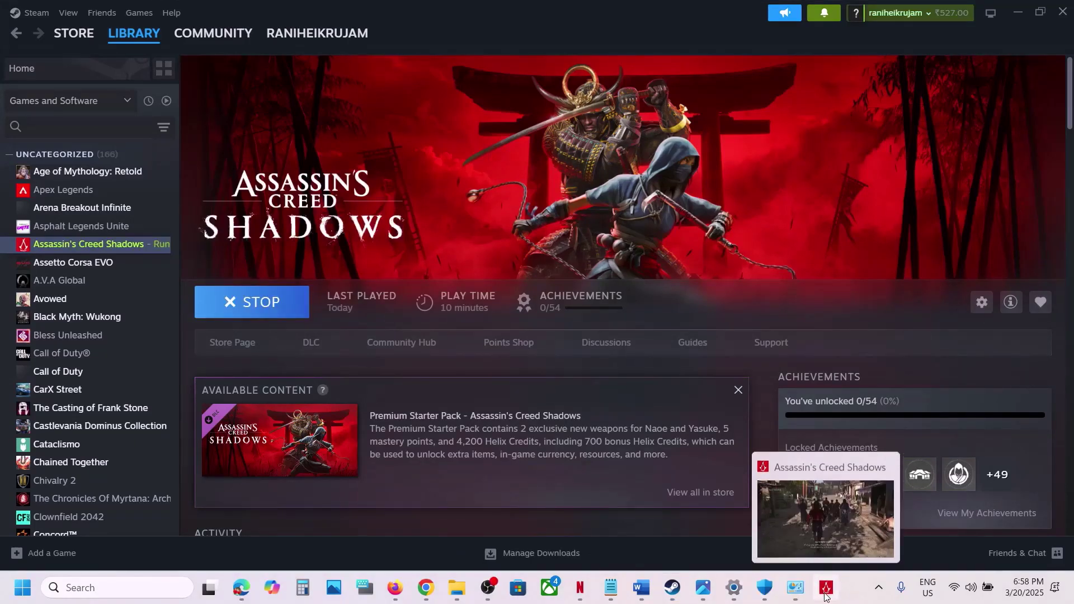
pyautogui.click(824, 596)
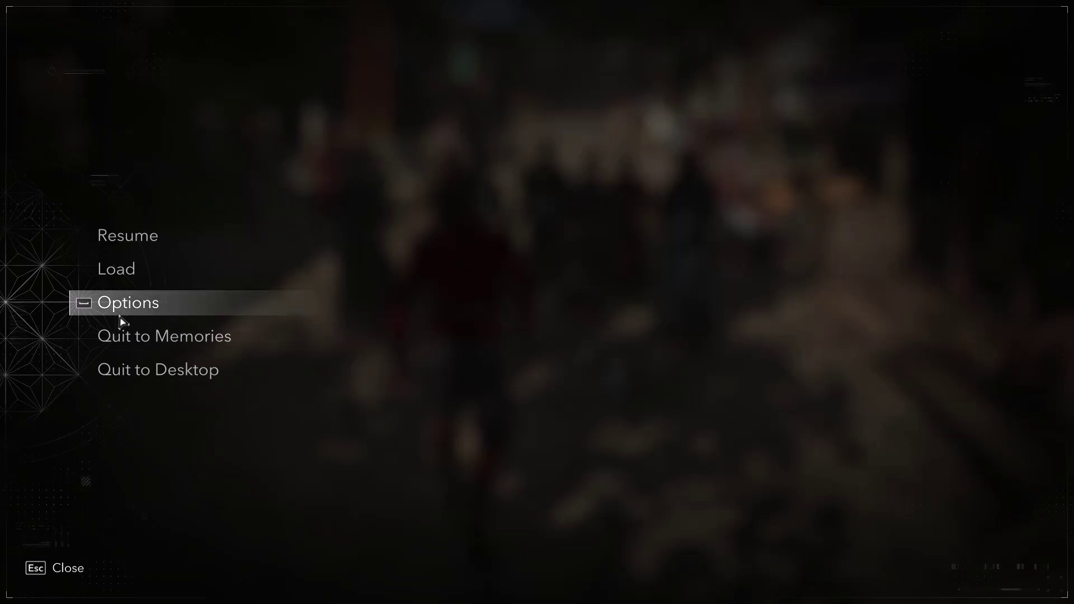
pyautogui.click(137, 314)
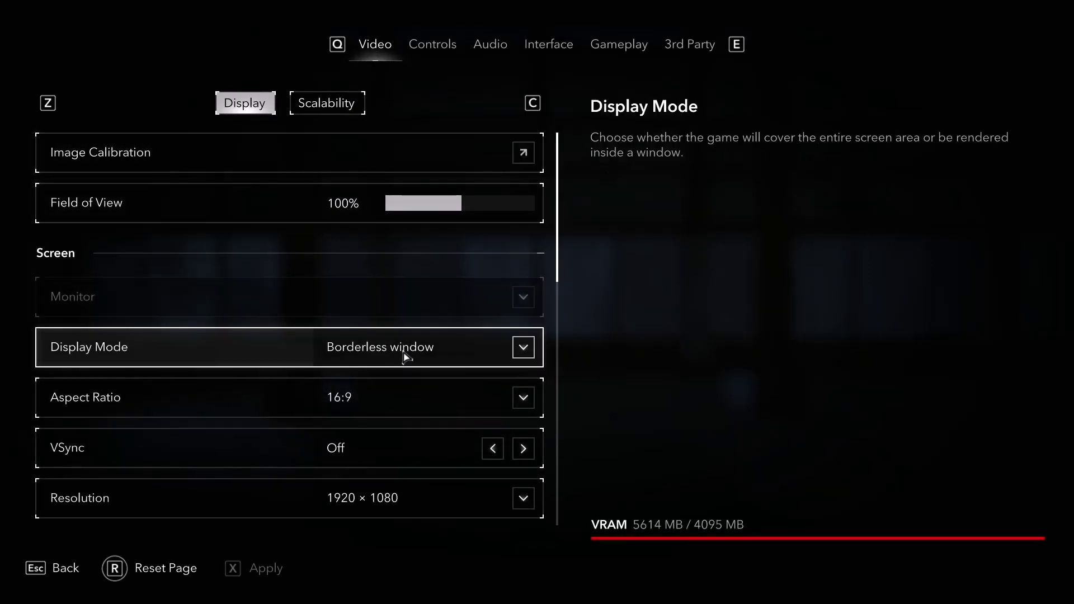
pyautogui.scroll(-5, 406, 357)
pyautogui.scroll(5, 429, 302)
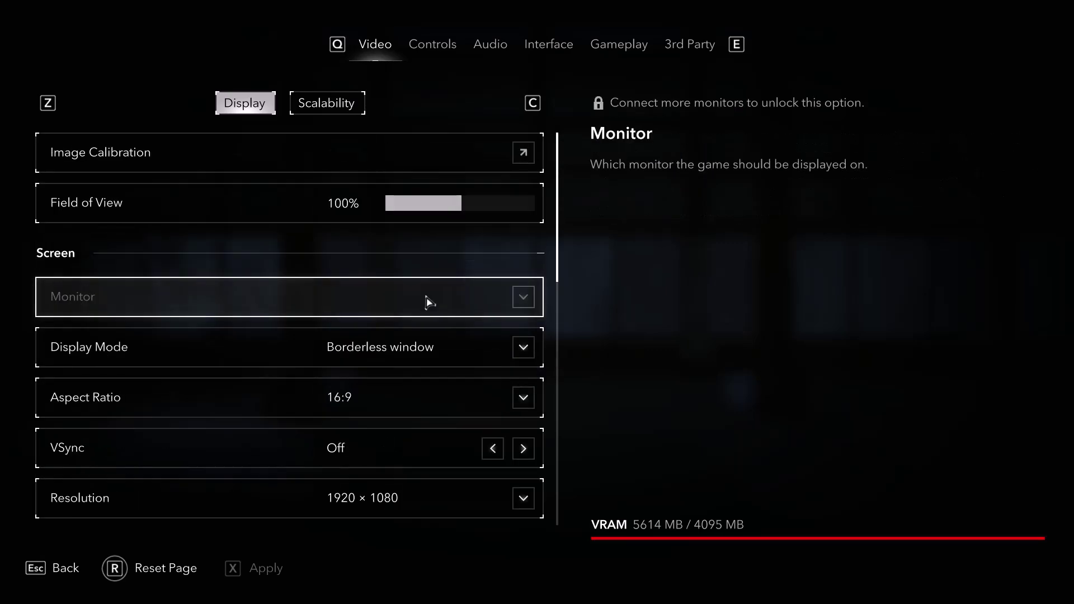
# - Examine the available display modes, including Window, without changing the selection
pyautogui.click(524, 348)
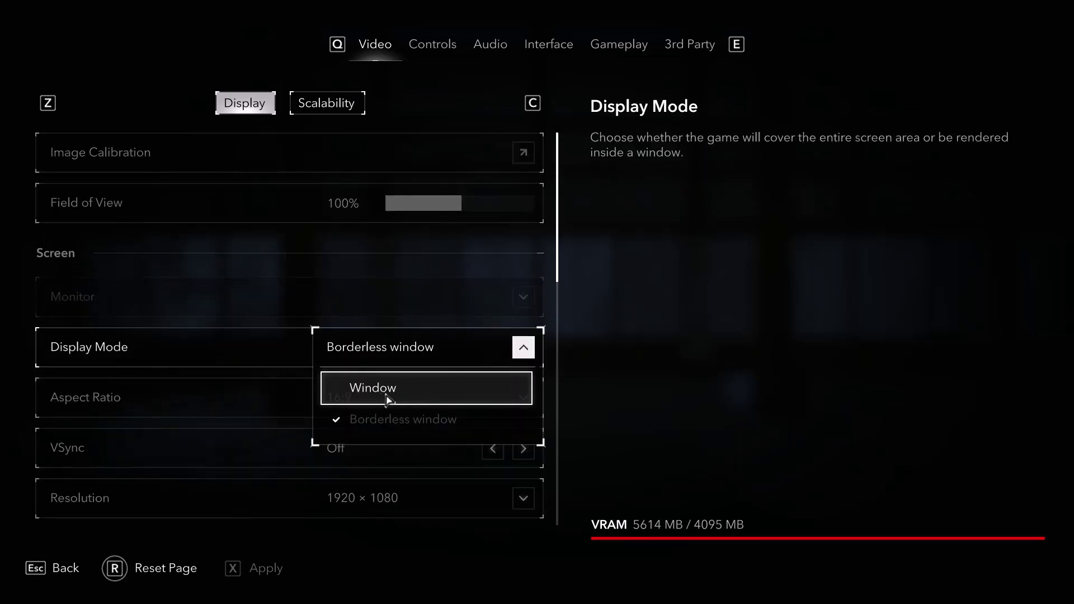
pyautogui.click(526, 345)
pyautogui.click(524, 347)
pyautogui.click(512, 305)
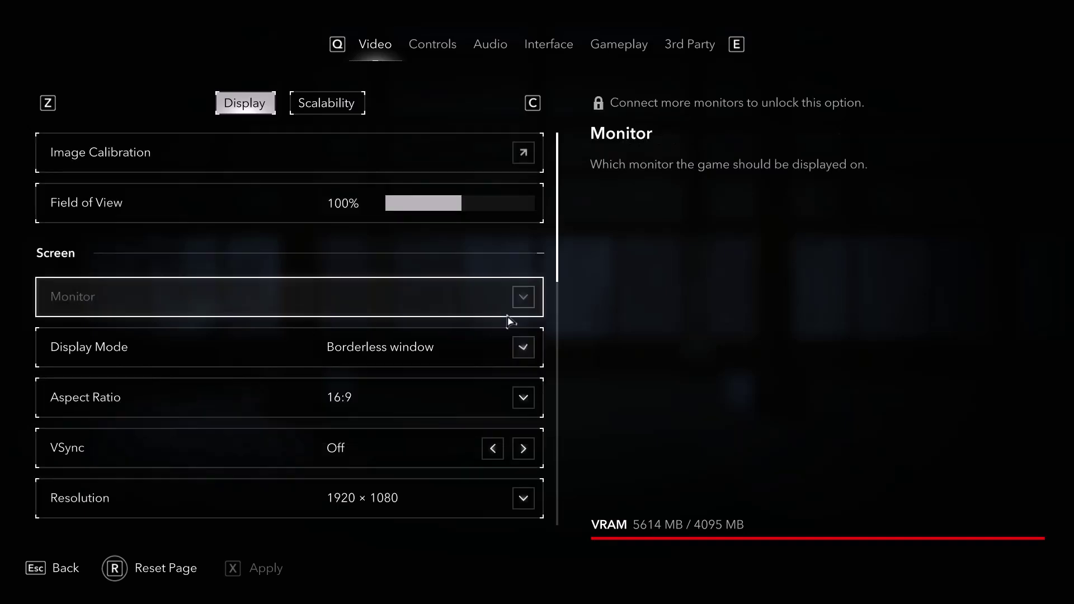
# - Look through the available screen resolutions and leave the selection as it is
pyautogui.scroll(-5, 472, 397)
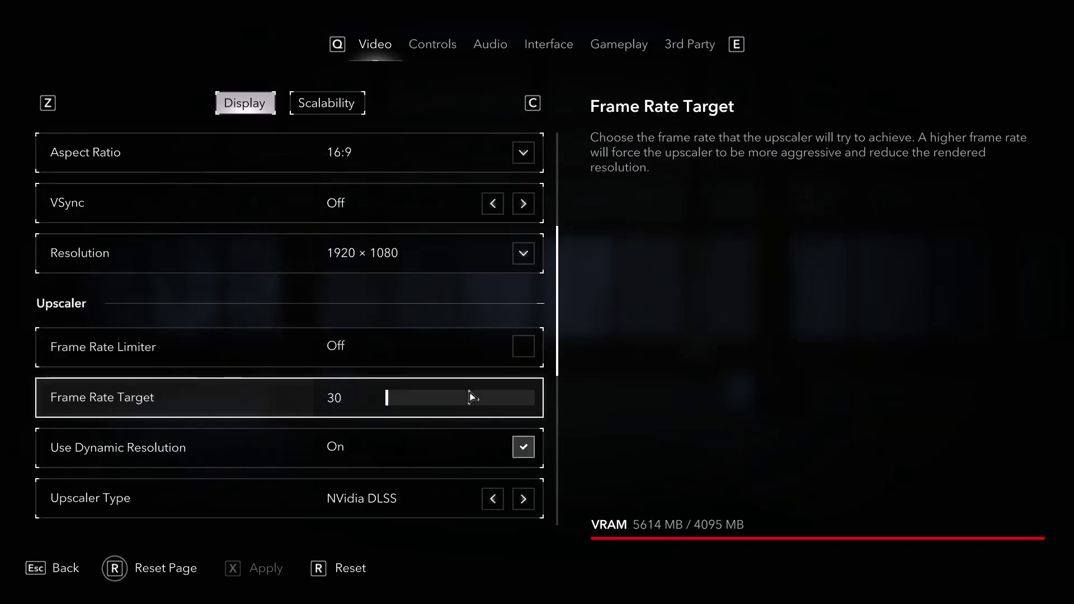
pyautogui.click(524, 255)
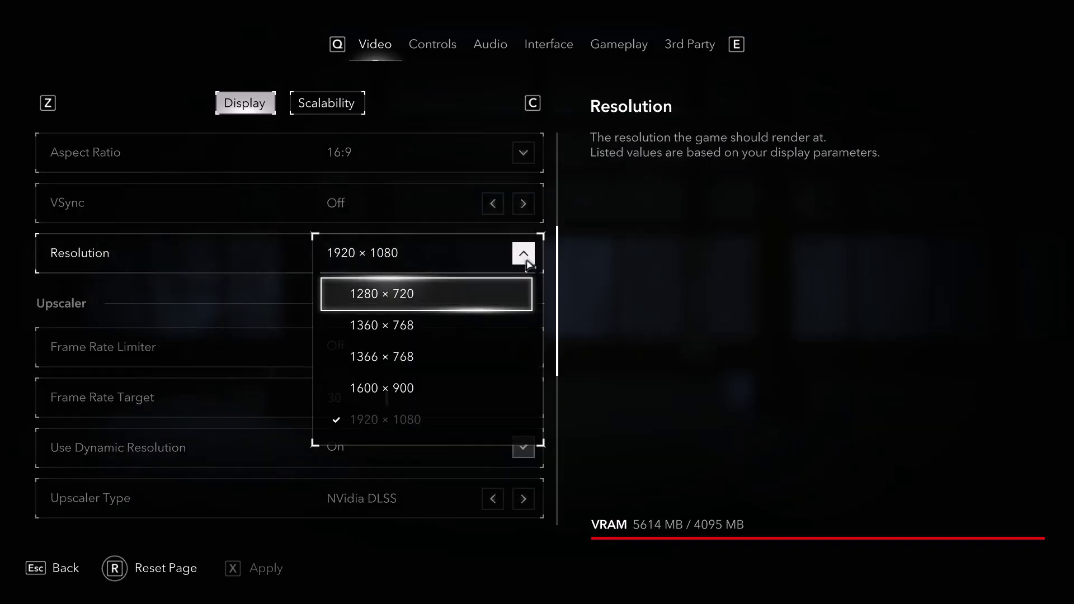
pyautogui.press('Up')
pyautogui.press('Down')
pyautogui.press('Down')
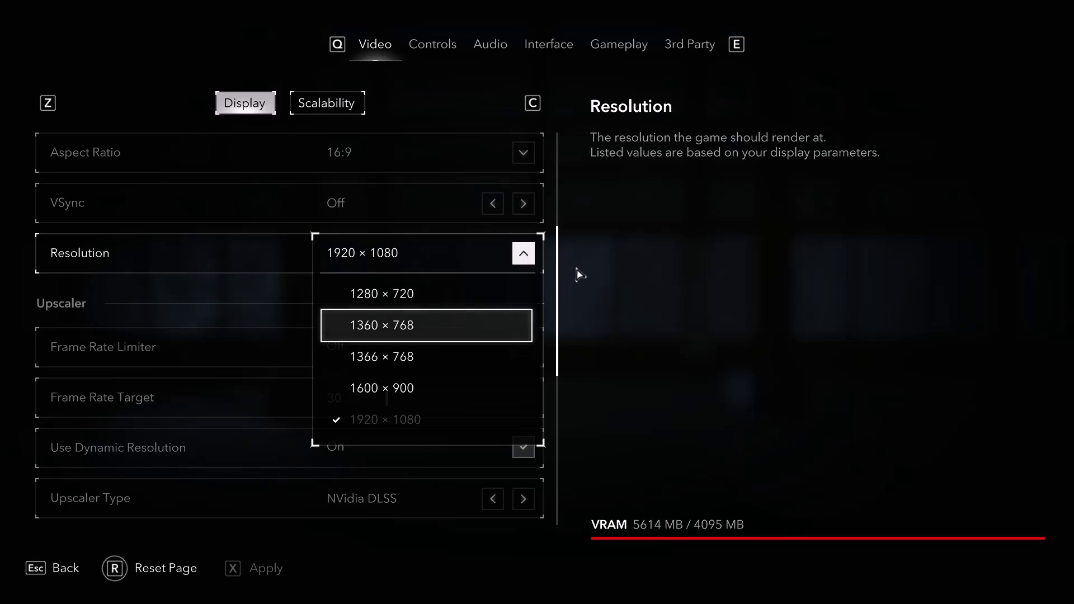
pyautogui.press('Escape')
# - Set the upscaler type to AMD FSR and keep Frame Generation off
pyautogui.scroll(-4, 444, 323)
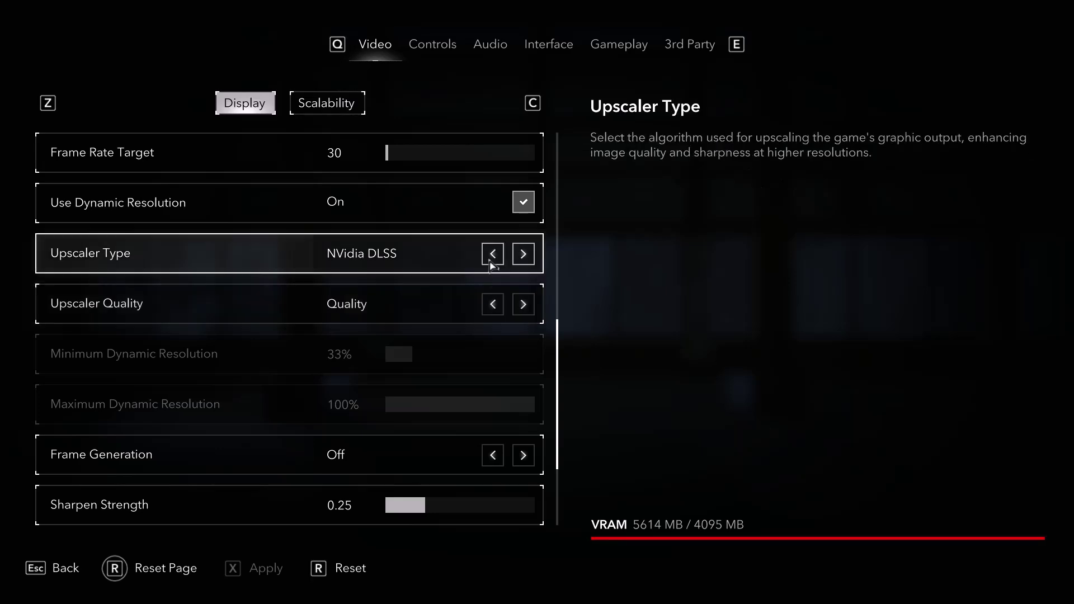
pyautogui.click(522, 254)
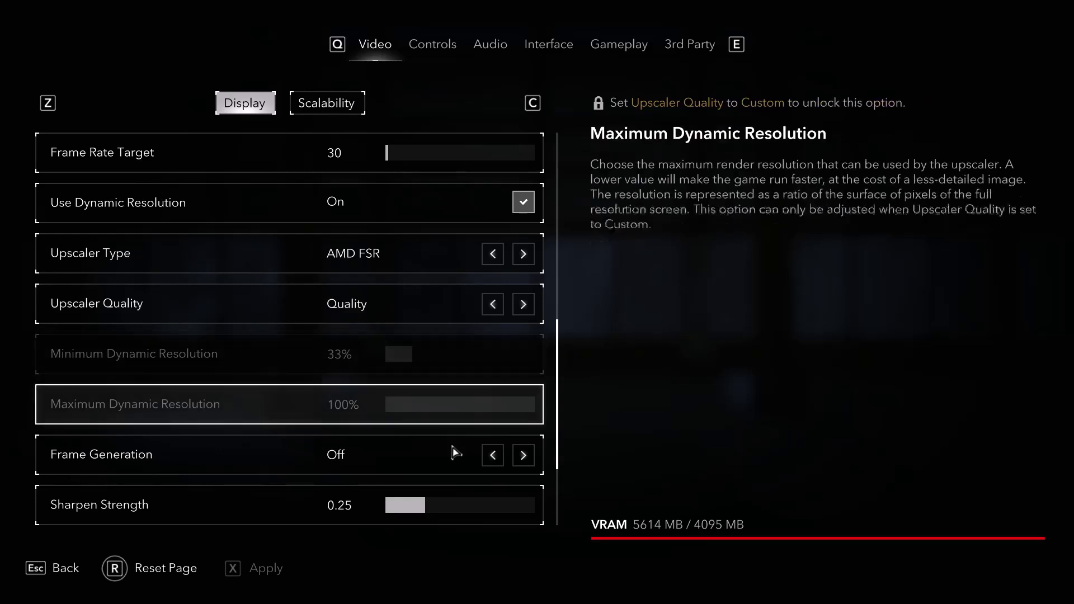
pyautogui.click(494, 456)
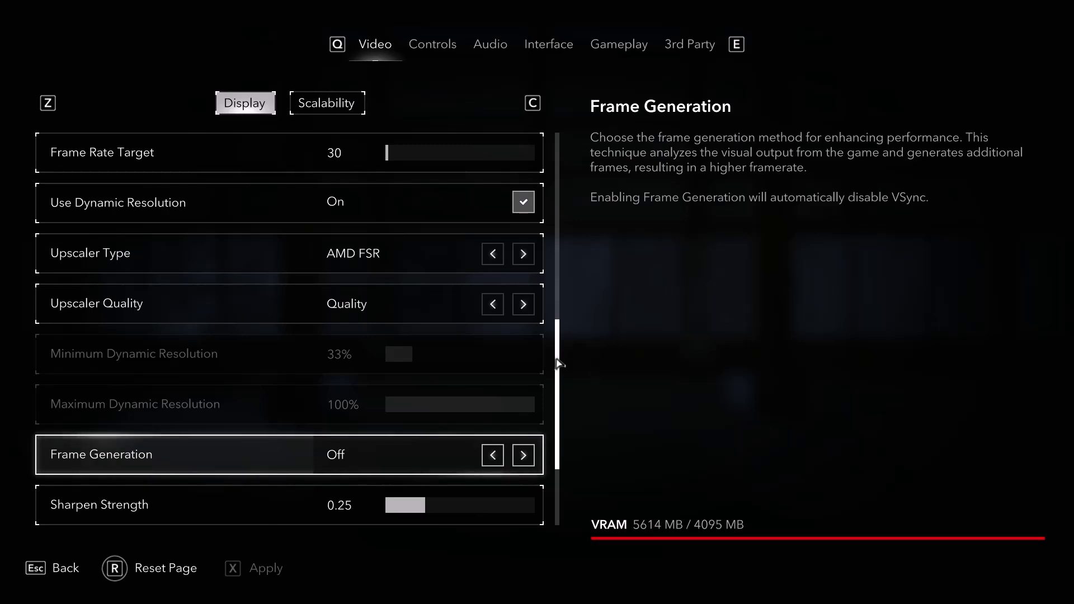
# - Try the overall graphics preset up to Very High in the scalability settings and return it to Low
pyautogui.moveTo(557, 364); pyautogui.dragTo(553, 200)
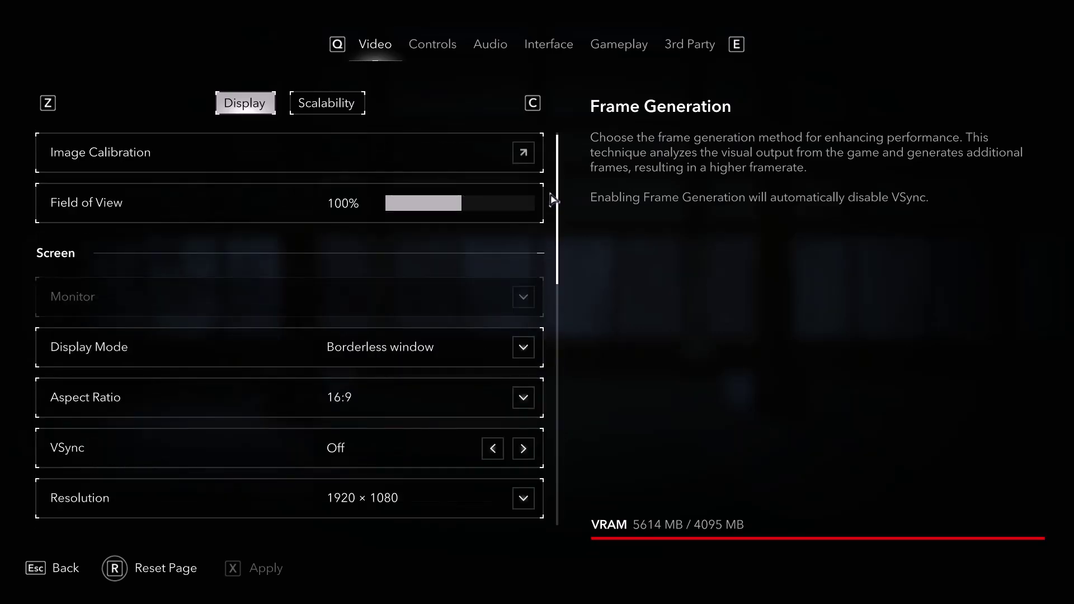
pyautogui.click(330, 112)
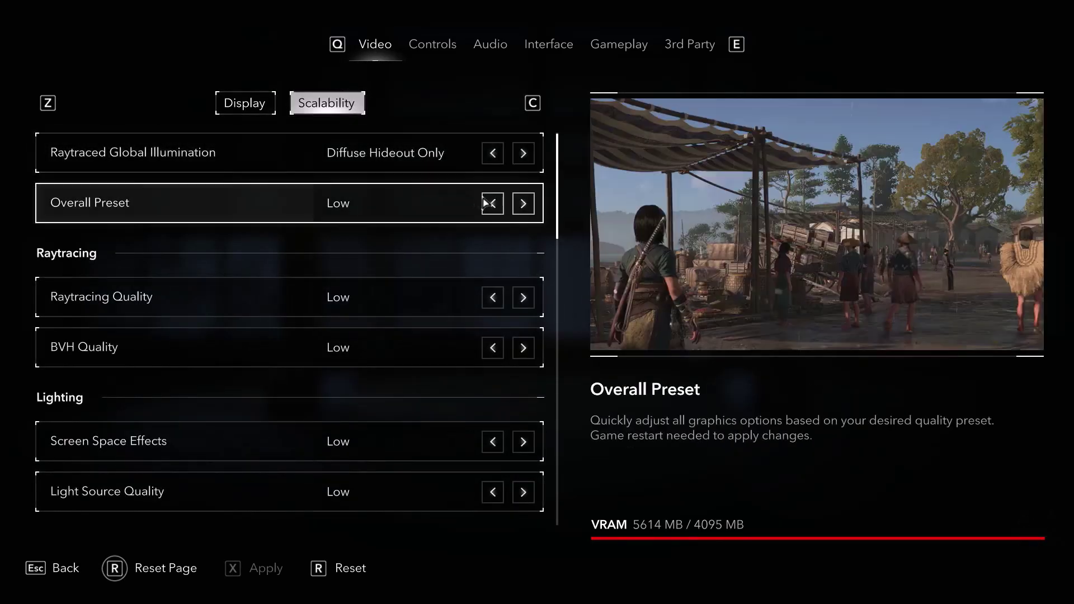
pyautogui.click(526, 210)
pyautogui.click(526, 210)
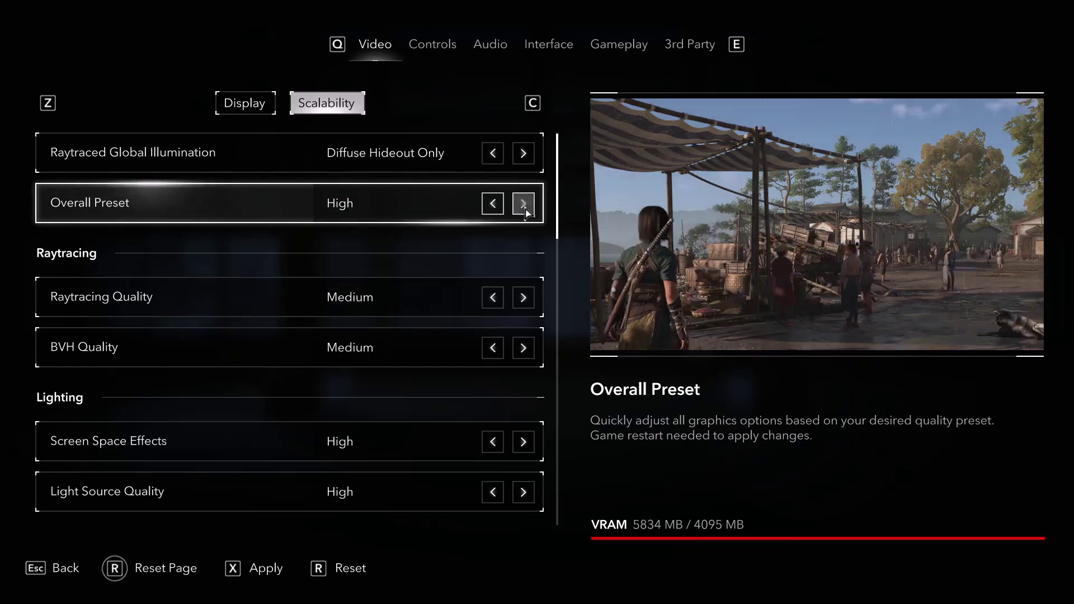
pyautogui.click(526, 210)
pyautogui.click(493, 212)
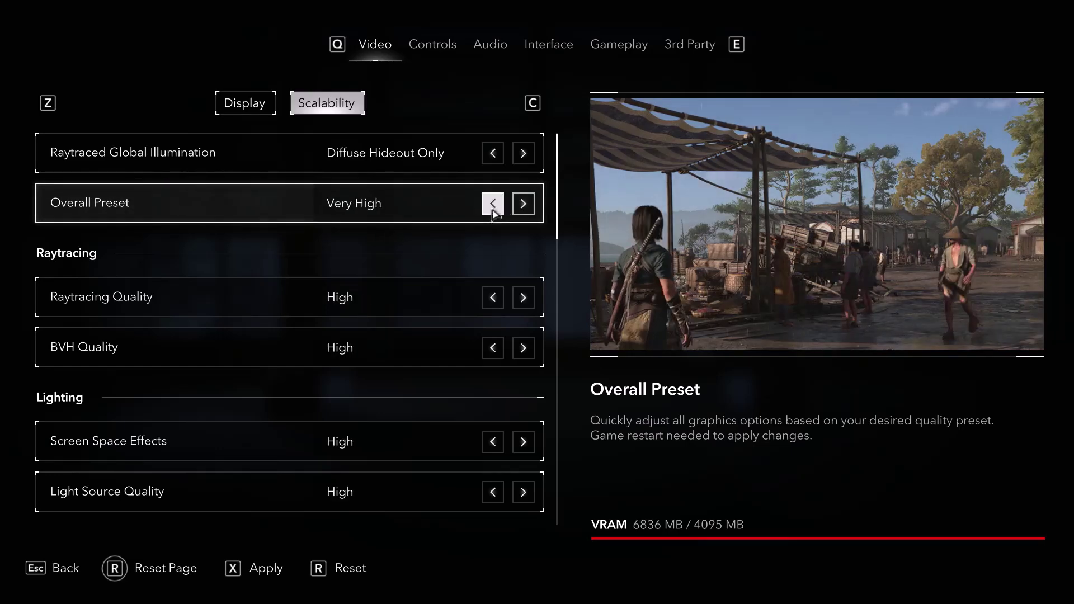
pyautogui.click(492, 205)
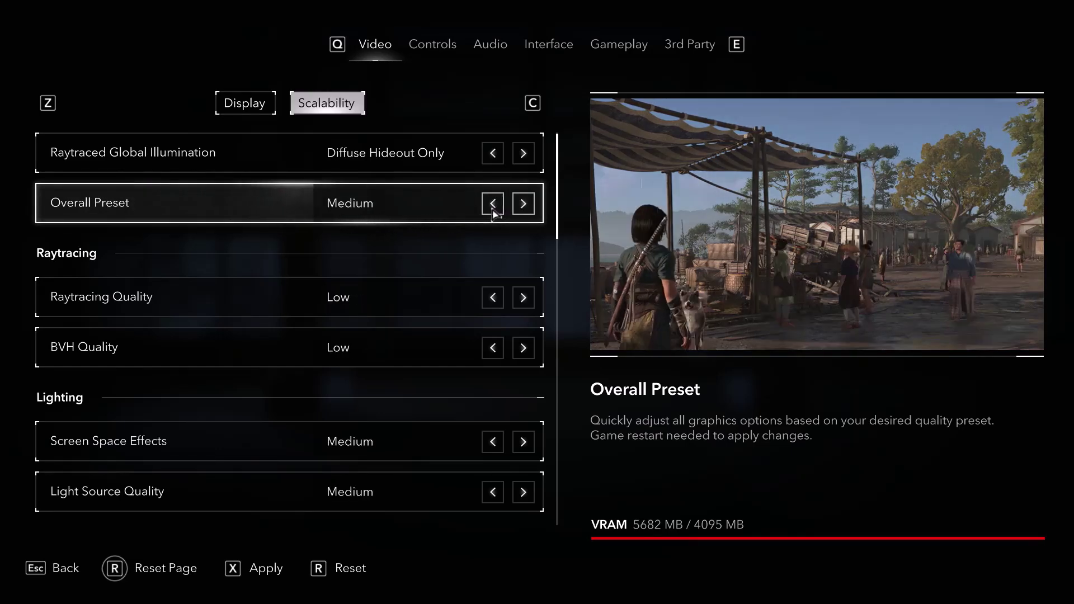
pyautogui.click(279, 568)
pyautogui.press('Escape')
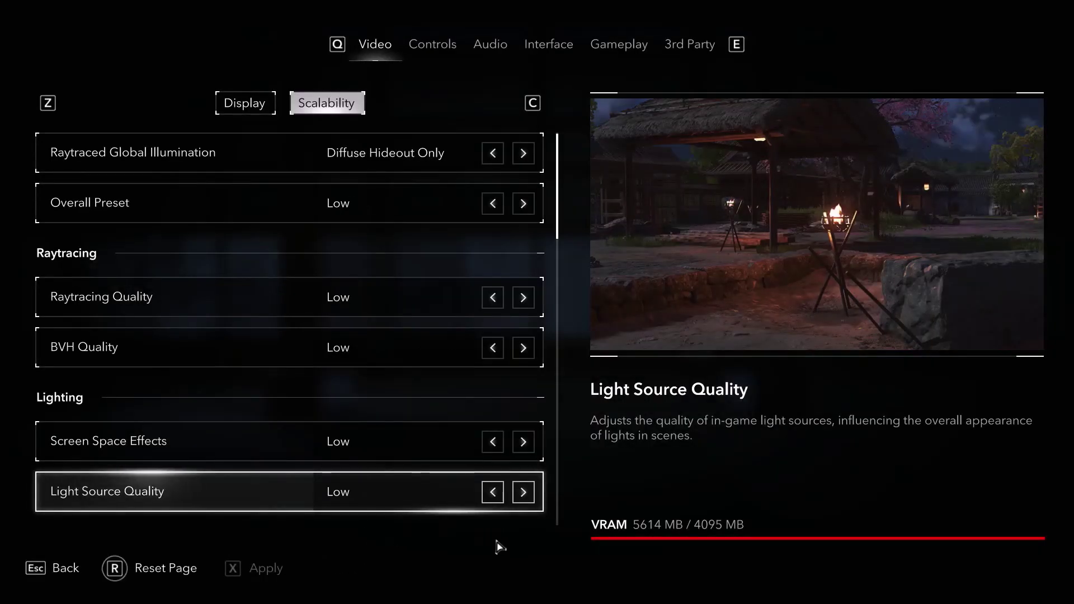
# - Switch to the Word troubleshooting document and read Step 19 about reinstalling the game, highlighting "C Drive"
pyautogui.hotkey('alt', 'Tab')
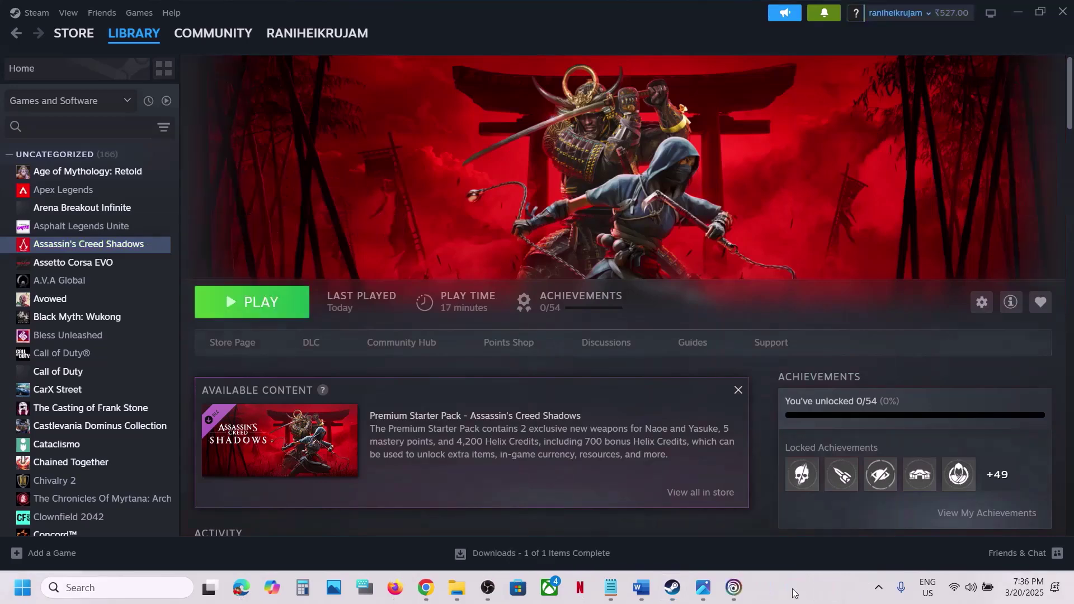
pyautogui.click(641, 587)
pyautogui.scroll(-4, 393, 412)
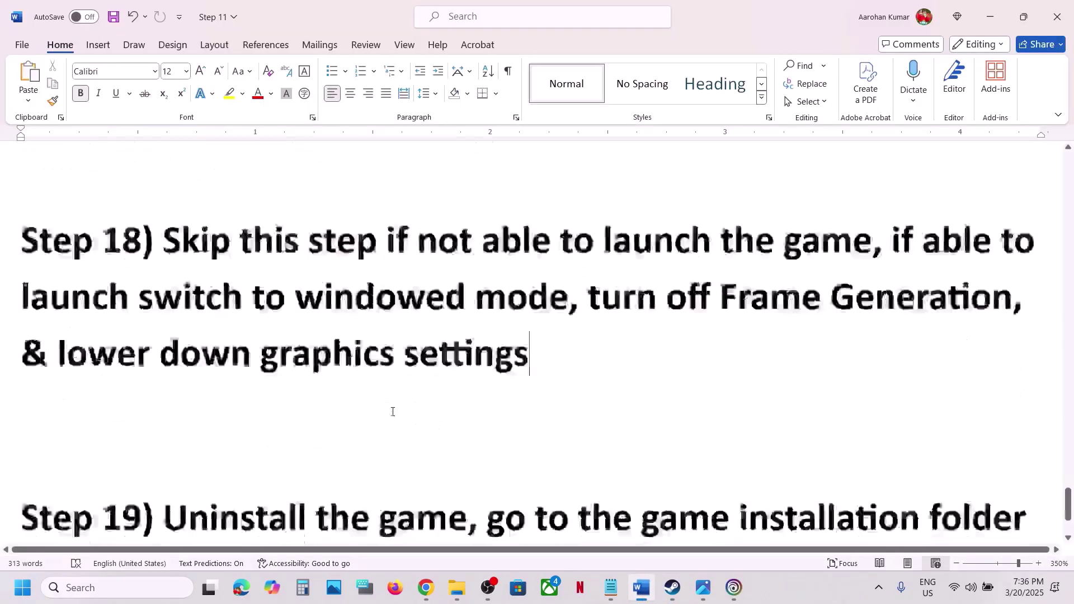
pyautogui.scroll(-2, 392, 412)
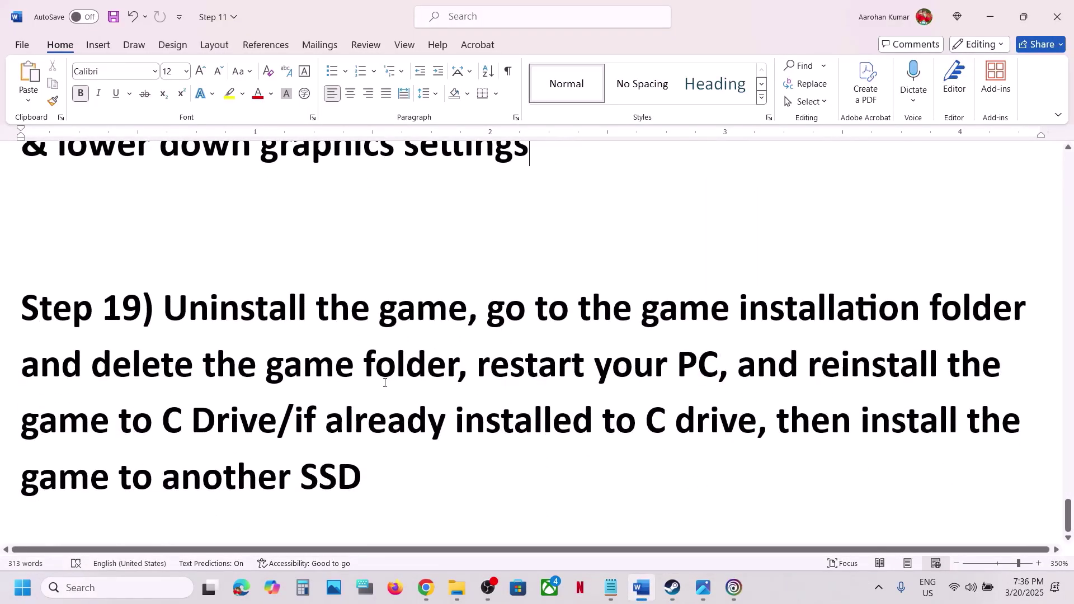
pyautogui.moveTo(275, 420); pyautogui.dragTo(162, 421)
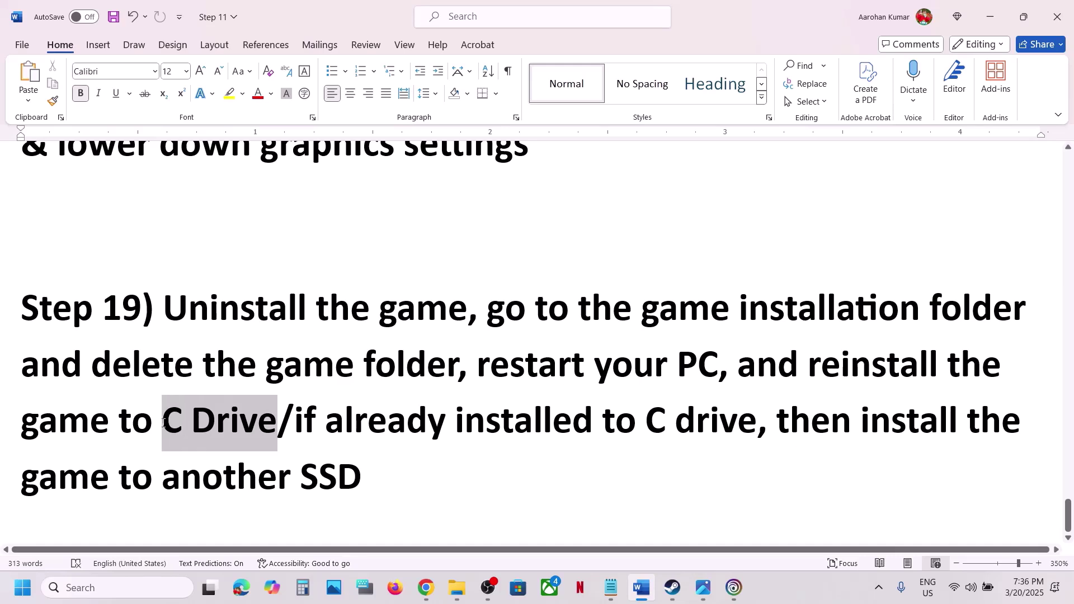
# - Switch to Steam and view the management options for Assassin's Creed Shadows, including Uninstall, without choosing any
pyautogui.click(674, 592)
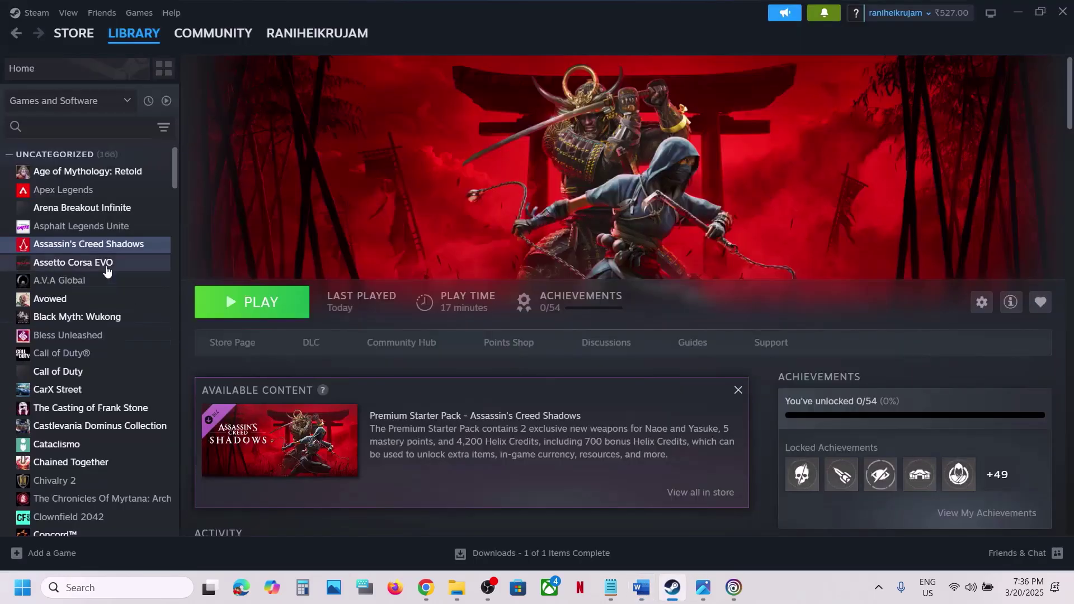
pyautogui.rightClick(103, 243)
pyautogui.moveTo(159, 328)
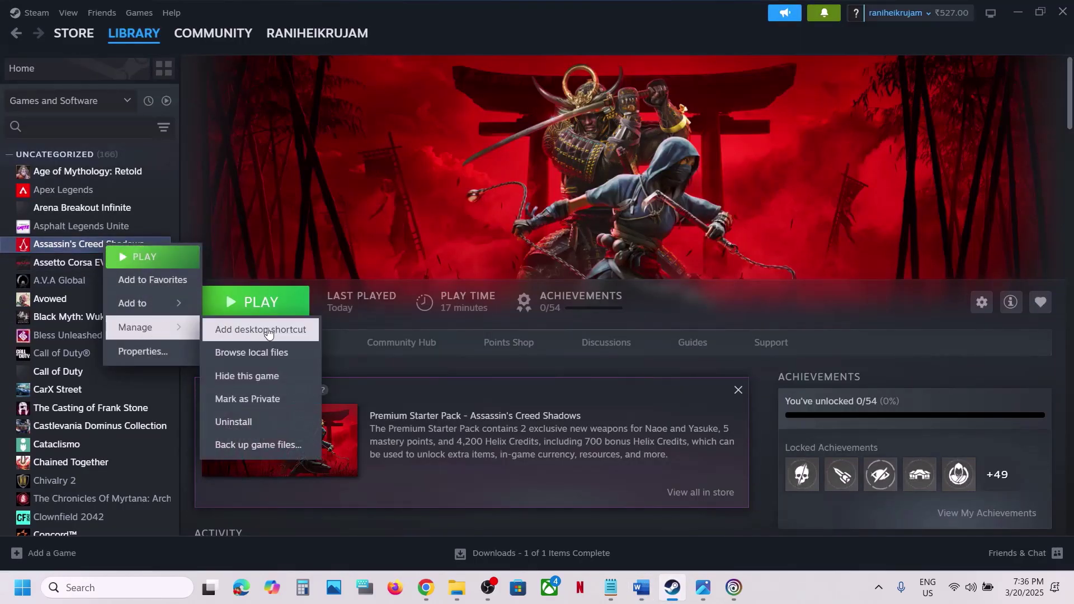
pyautogui.click(778, 146)
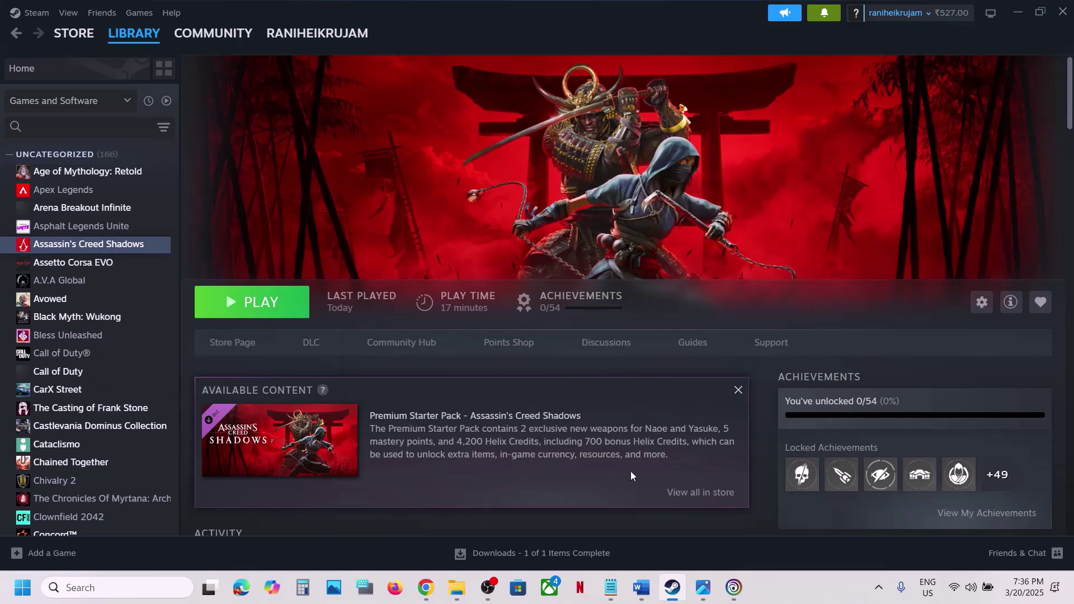
# - Review the Step 19 instructions in Word on reinstalling to C Drive or another SSD, highlighting both passages, and return to Steam
pyautogui.click(643, 591)
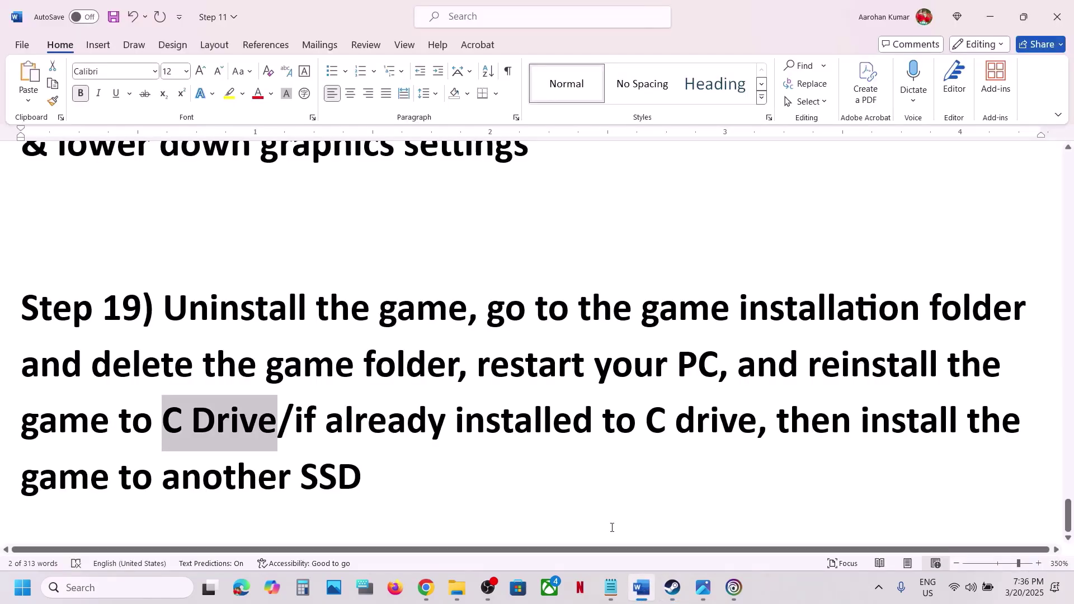
pyautogui.click(344, 422)
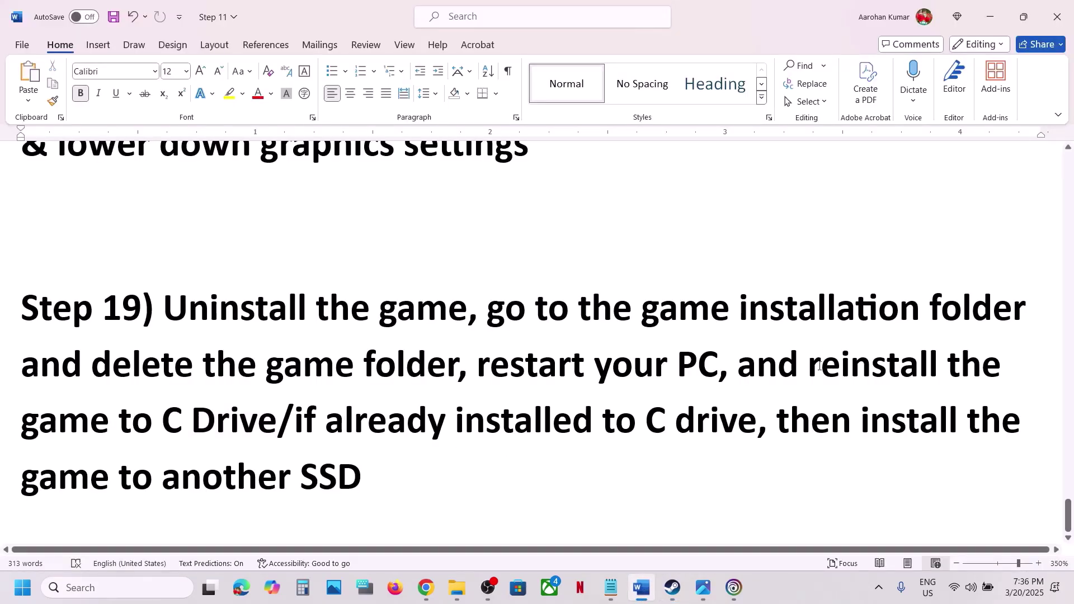
pyautogui.moveTo(820, 366); pyautogui.dragTo(278, 432)
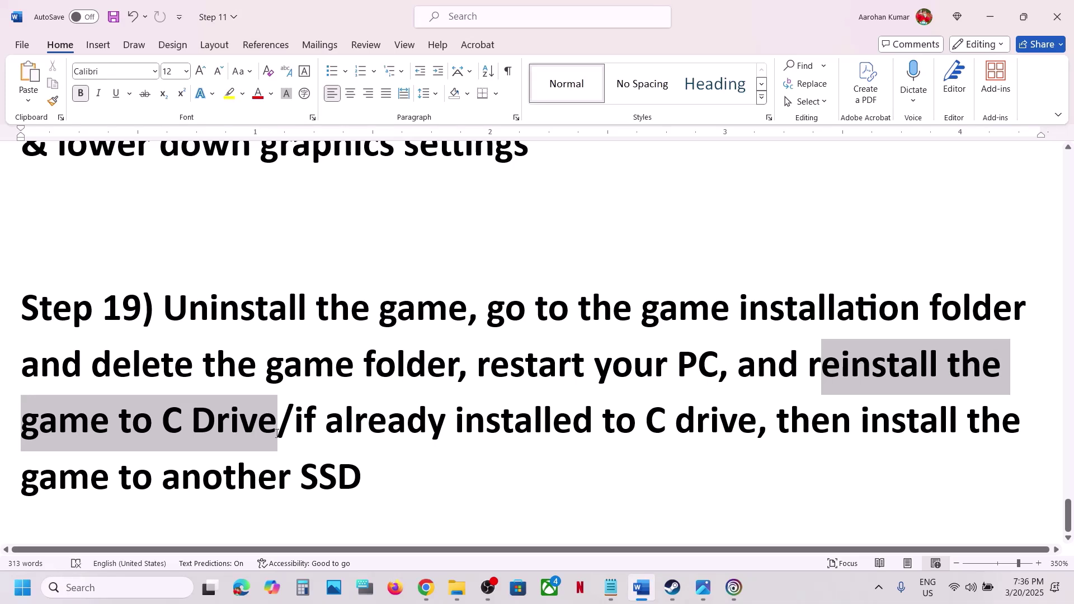
pyautogui.click(279, 432)
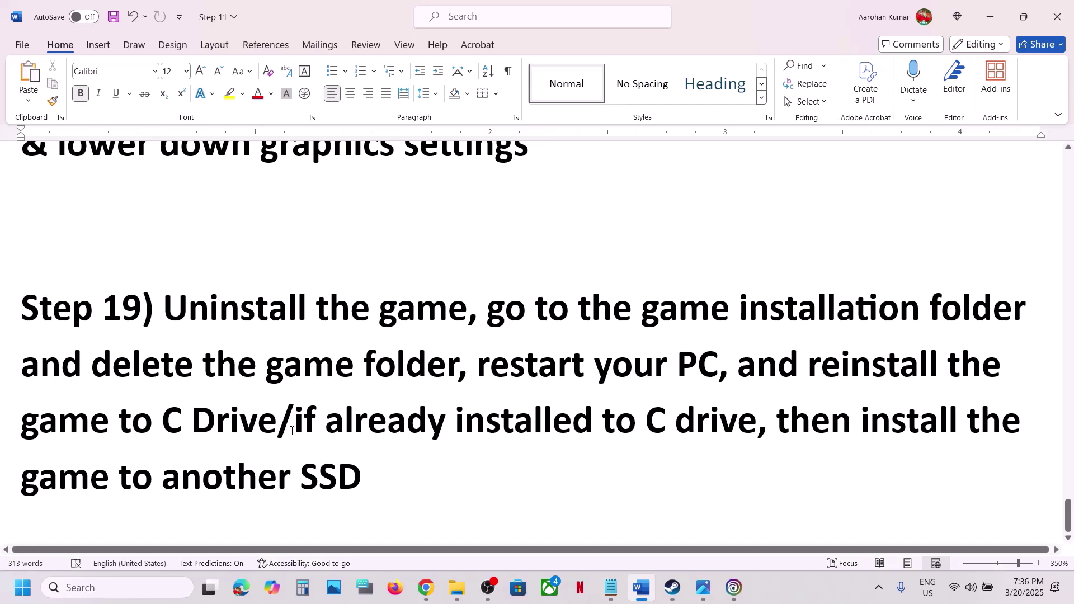
pyautogui.moveTo(291, 431); pyautogui.dragTo(364, 478)
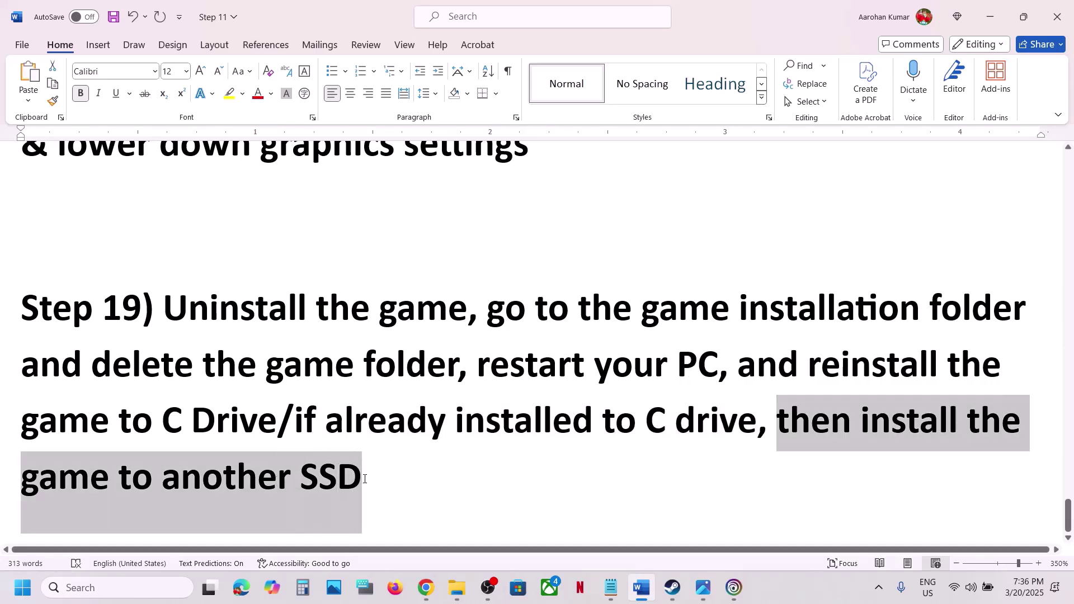
pyautogui.click(413, 469)
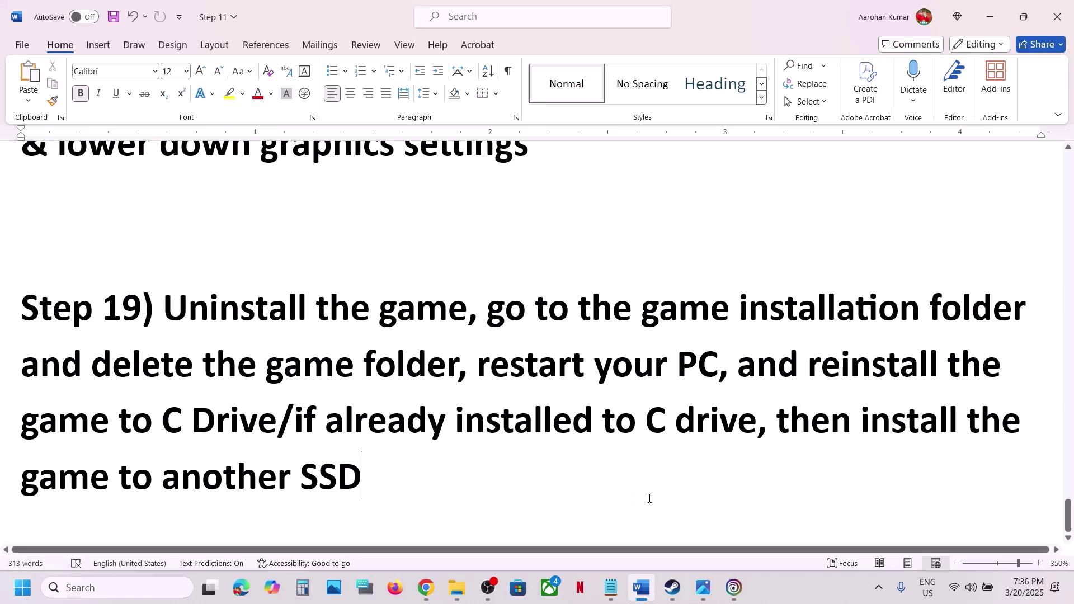
pyautogui.hotkey('alt', 'Tab')
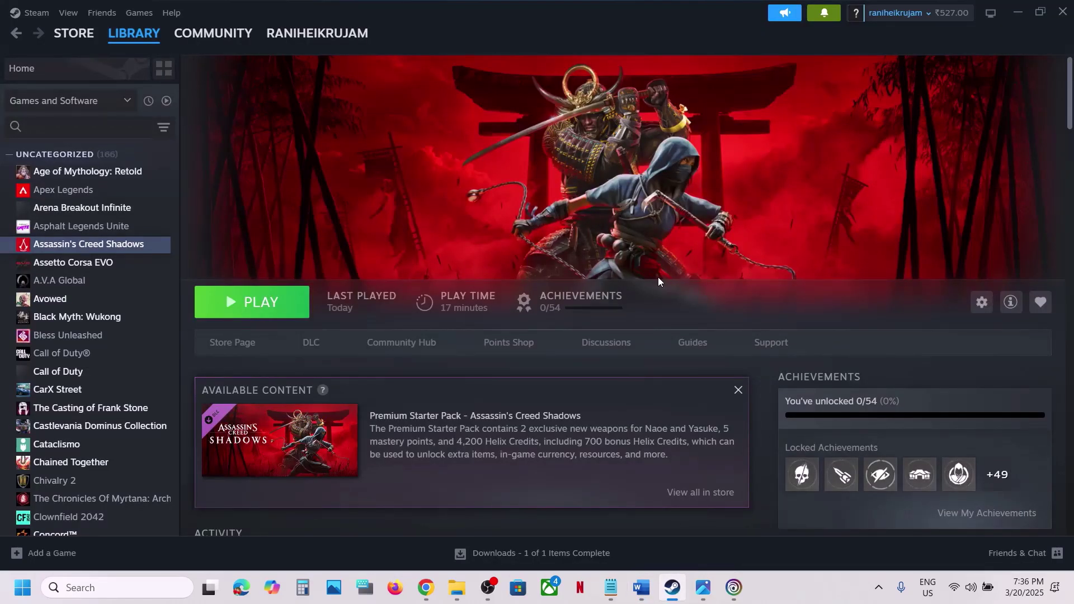
pyautogui.click(795, 600)
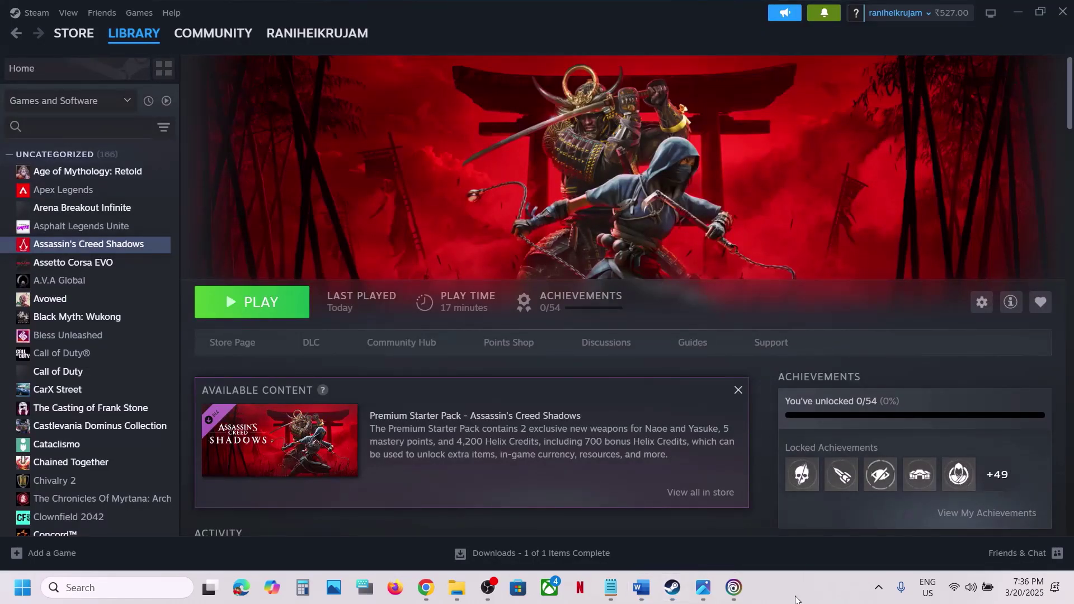